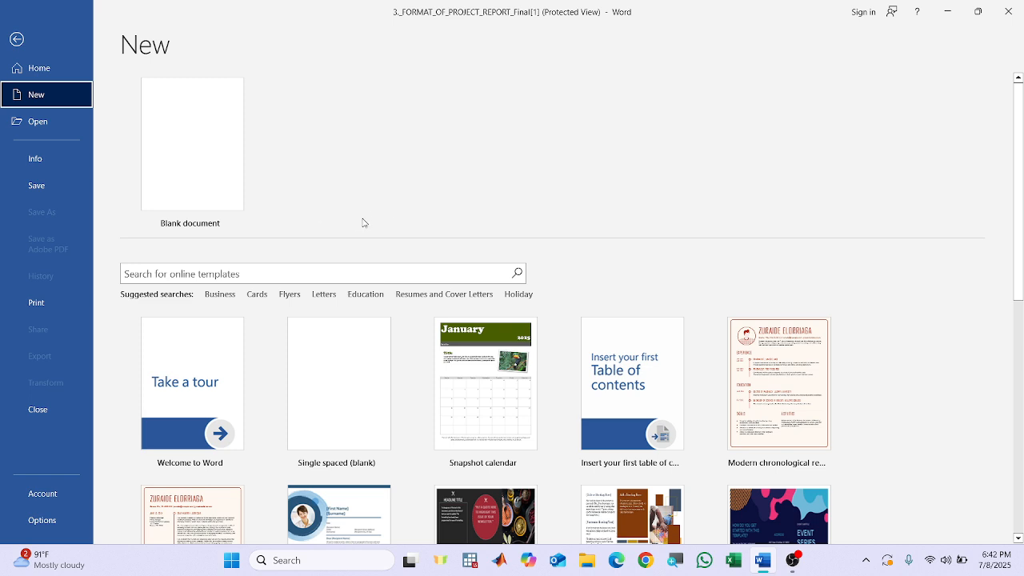
Create a blank document, set its paper size to A4, and check the page orientation.
left_click(211, 171)
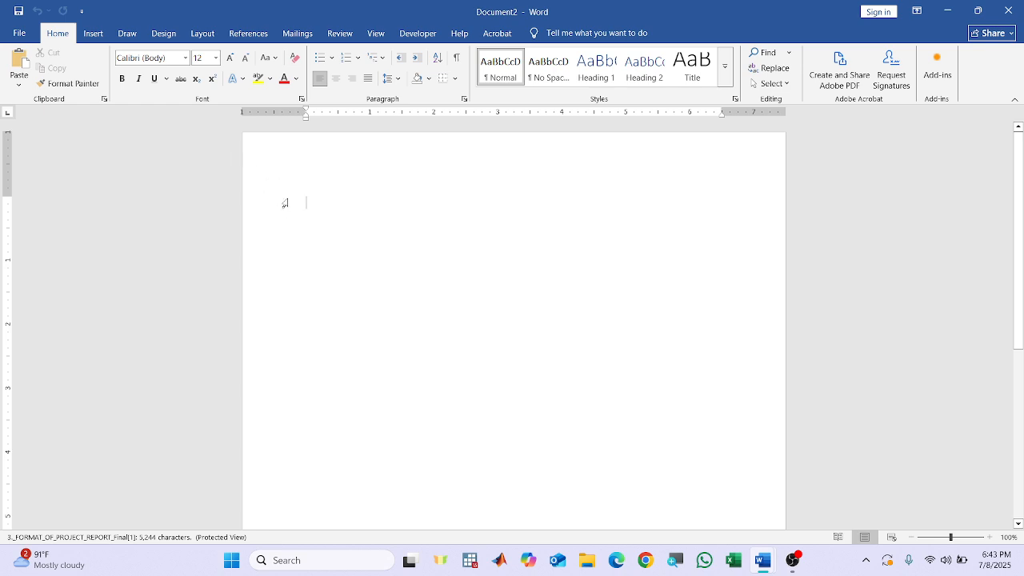
left_click(208, 38)
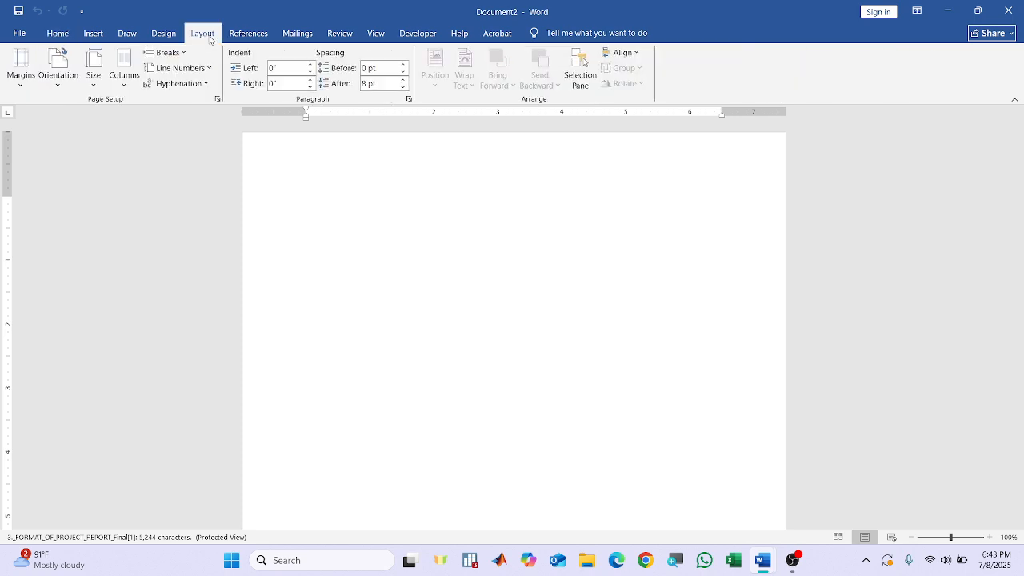
left_click(95, 83)
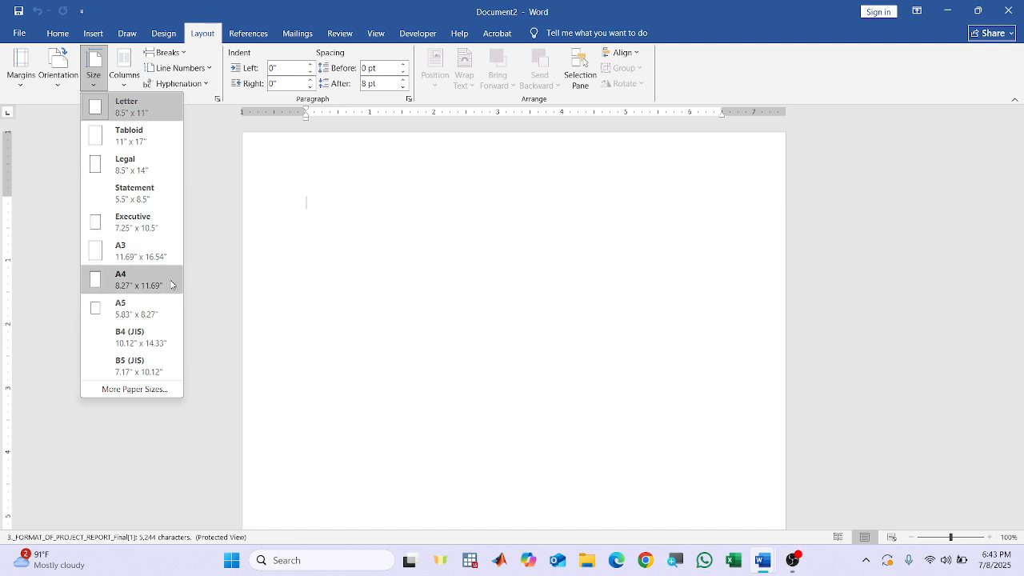
left_click(131, 289)
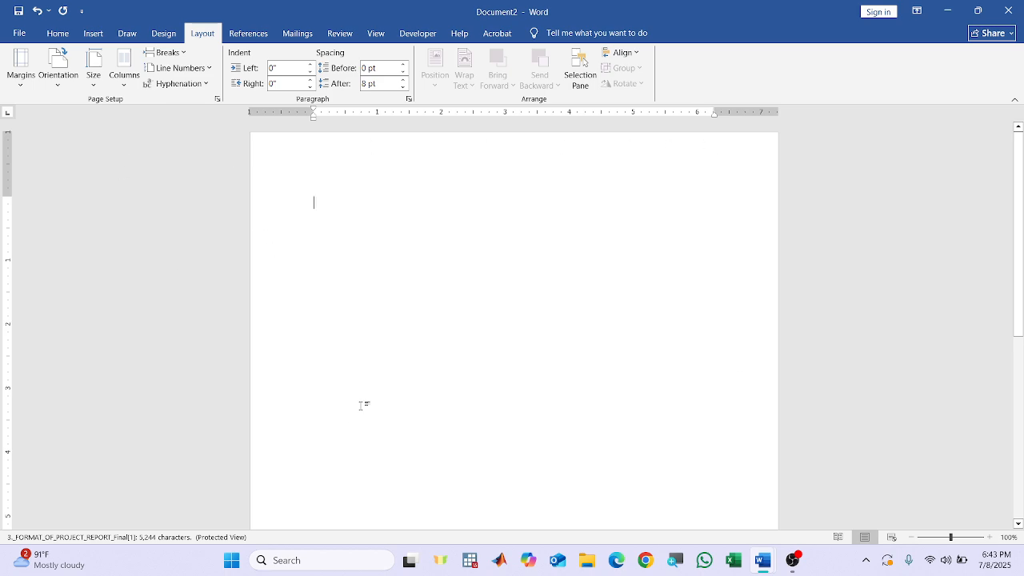
left_click(94, 67)
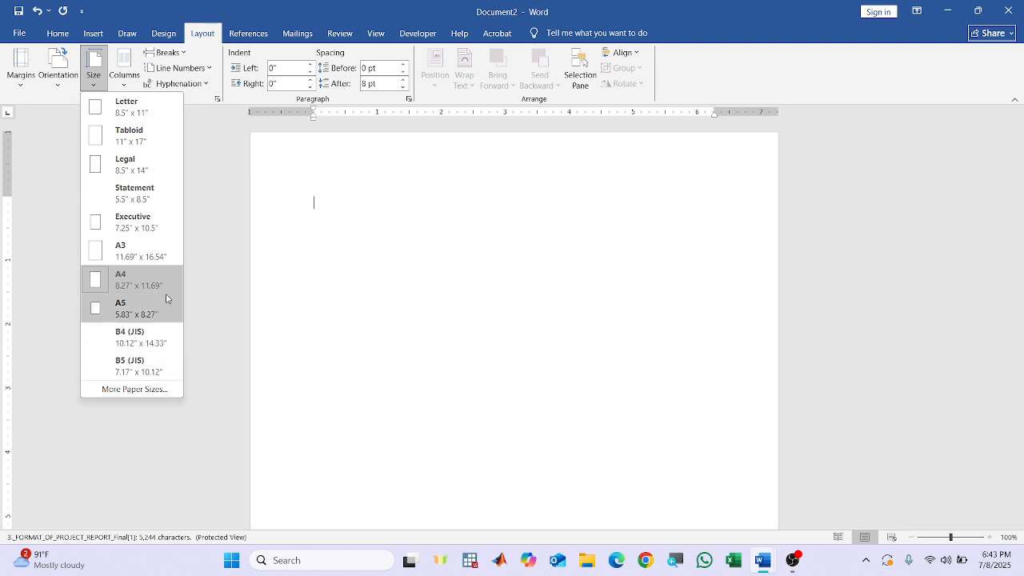
left_click(219, 211)
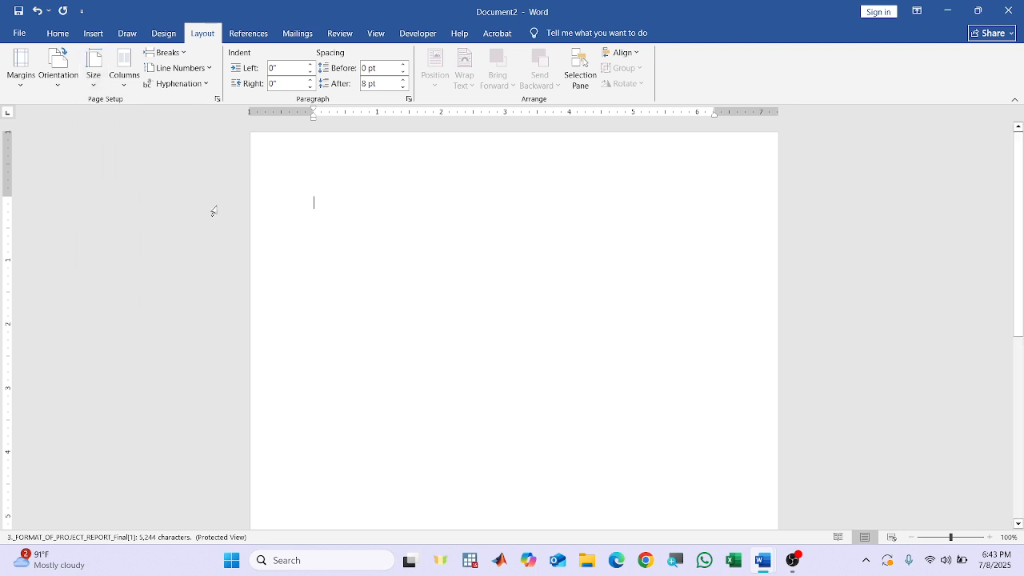
left_click(57, 92)
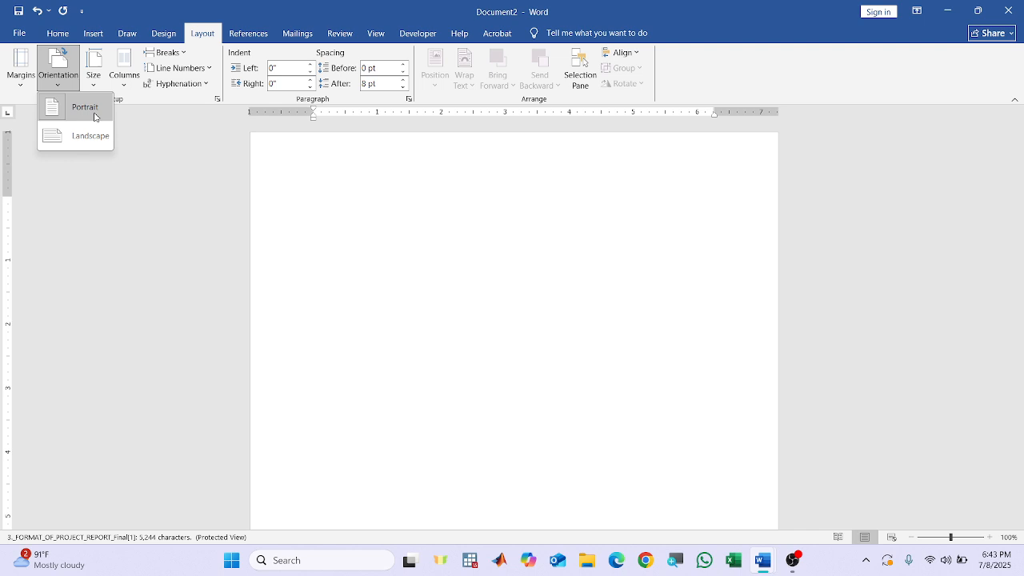
left_click(144, 209)
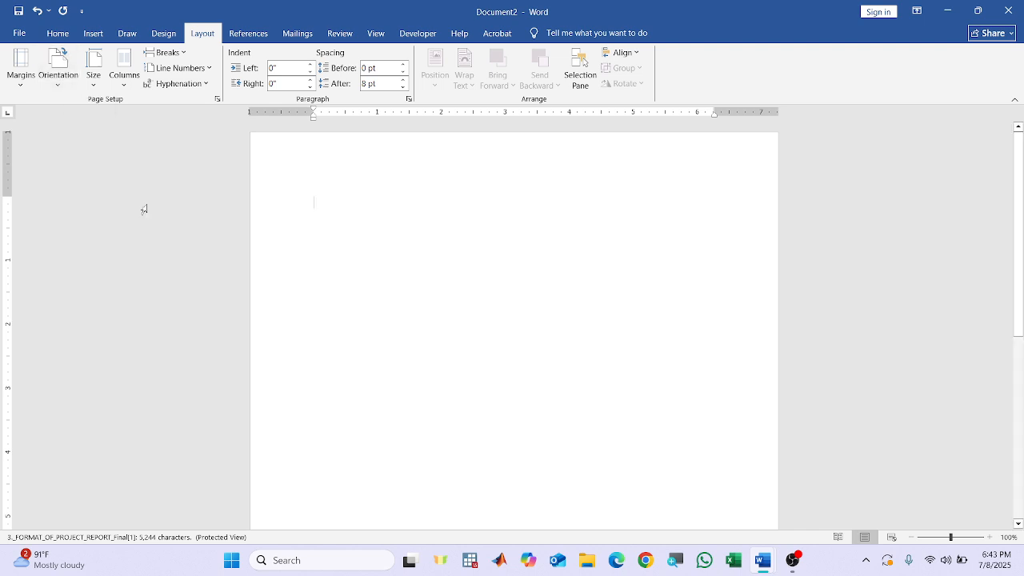
Look up the required margins in the project report format document and set the new document's left margin to 1.25 inches.
left_click(19, 88)
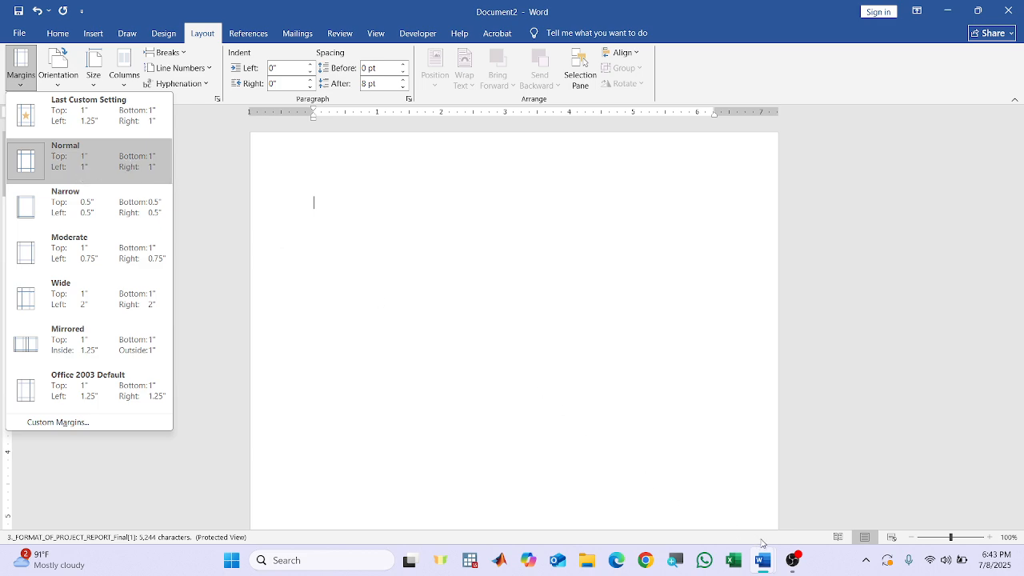
mouse_move(763, 557)
left_click(697, 491)
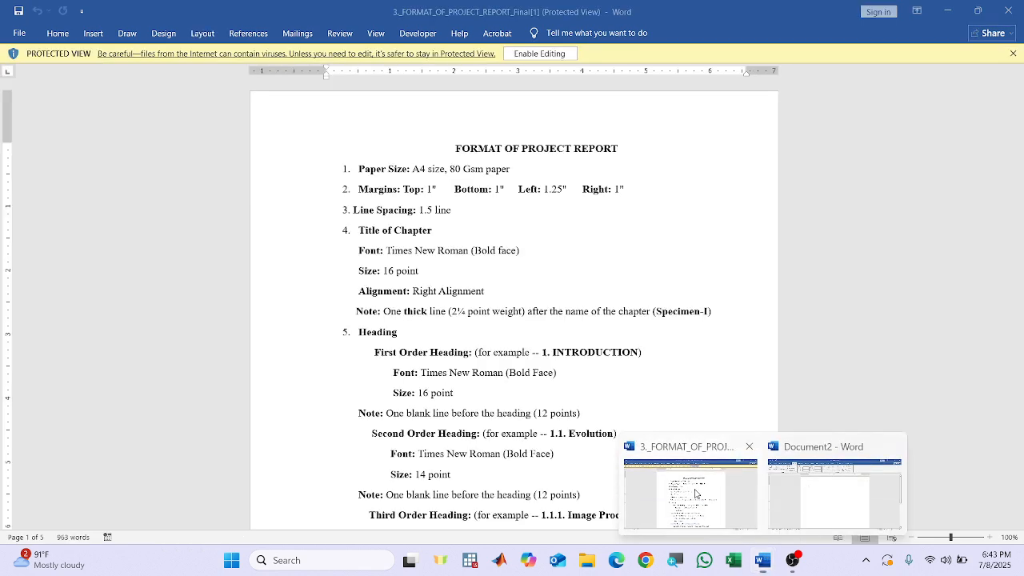
left_click_drag(356, 194, 632, 198)
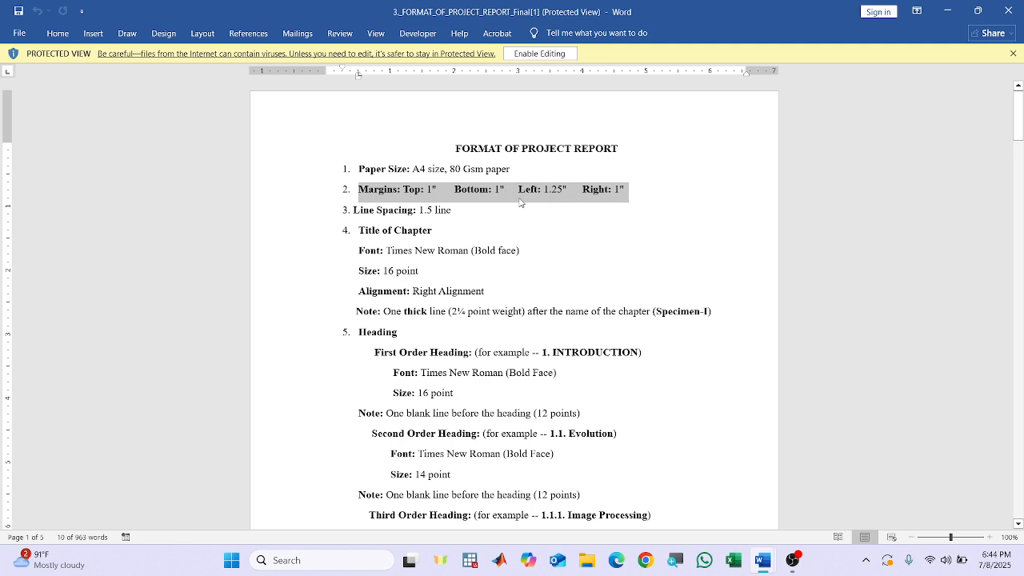
scroll(507, 198, "up", 3)
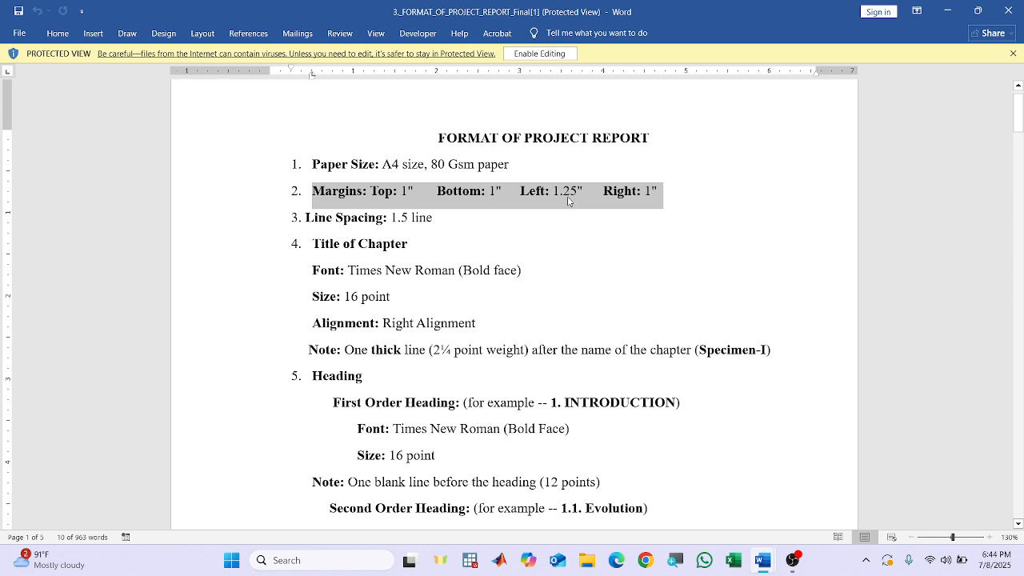
left_click(946, 11)
left_click(21, 68)
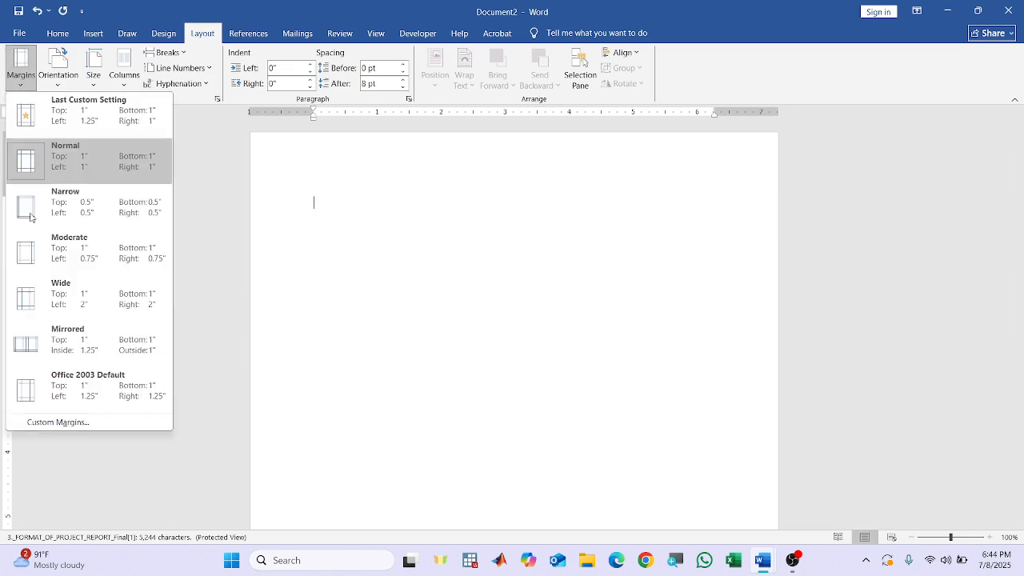
left_click(63, 419)
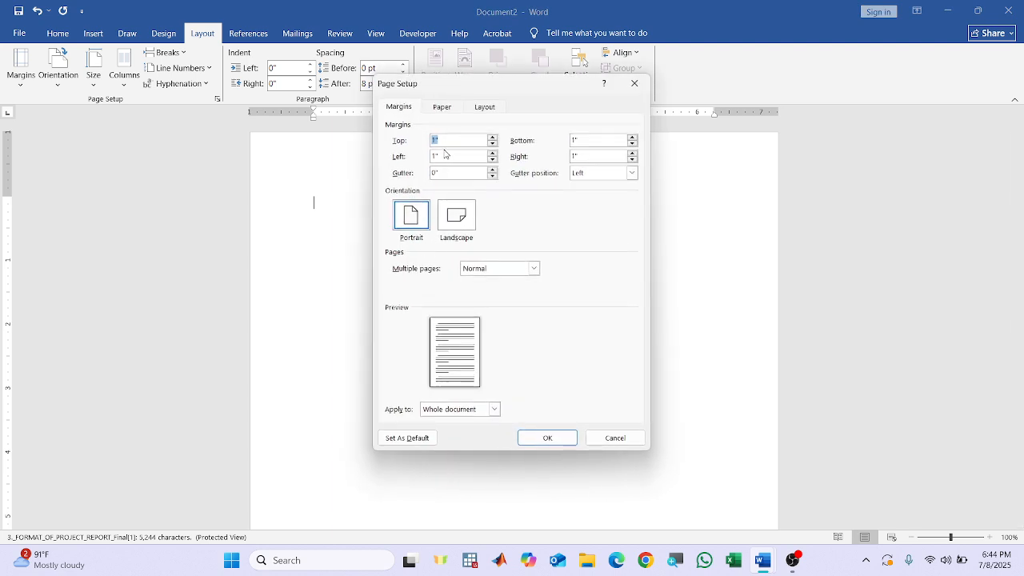
key("Tab")
type("1")
left_click(541, 437)
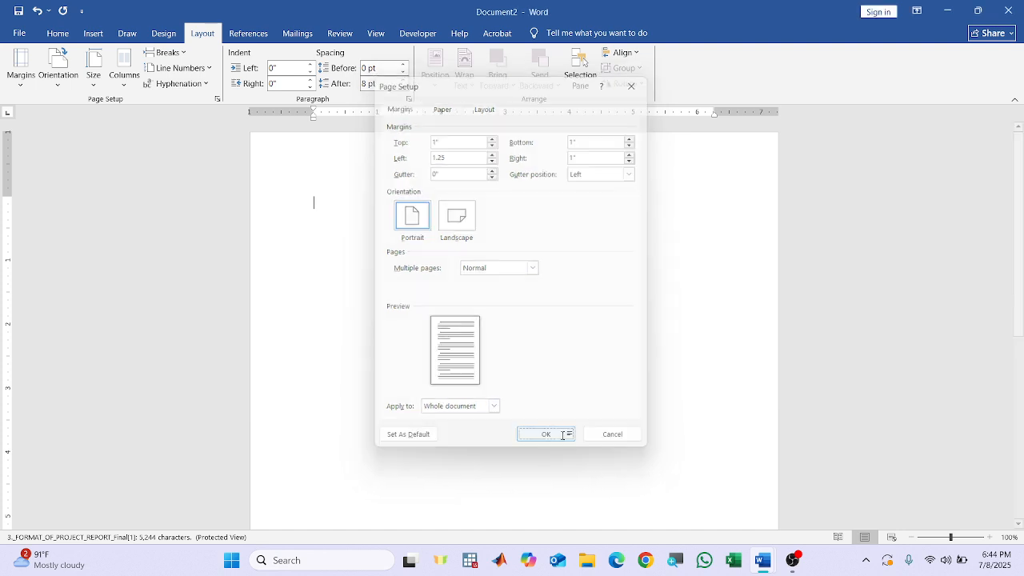
Show the gridlines to inspect the text area within the page margins, and hide them again.
left_click(59, 34)
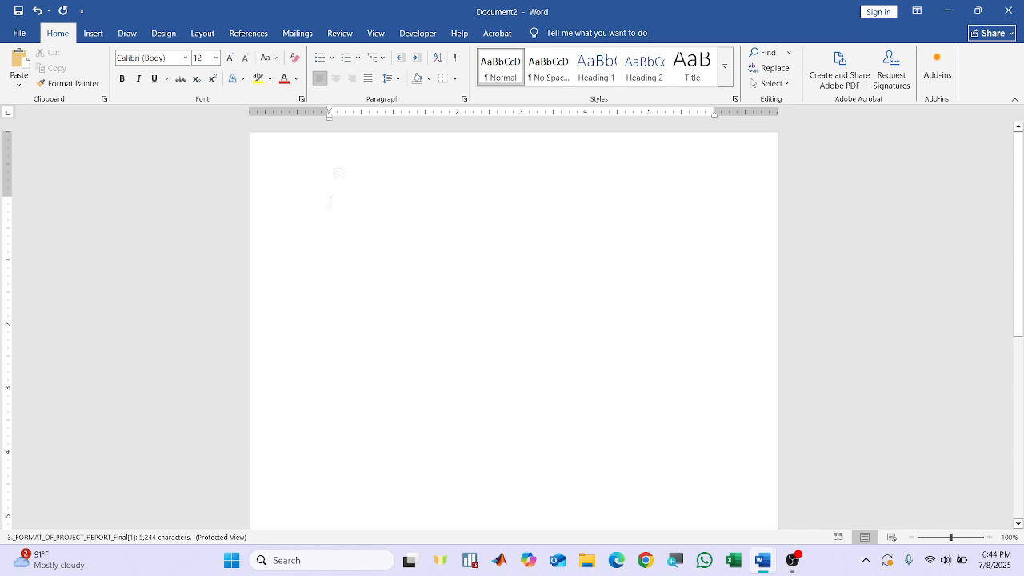
left_click(375, 34)
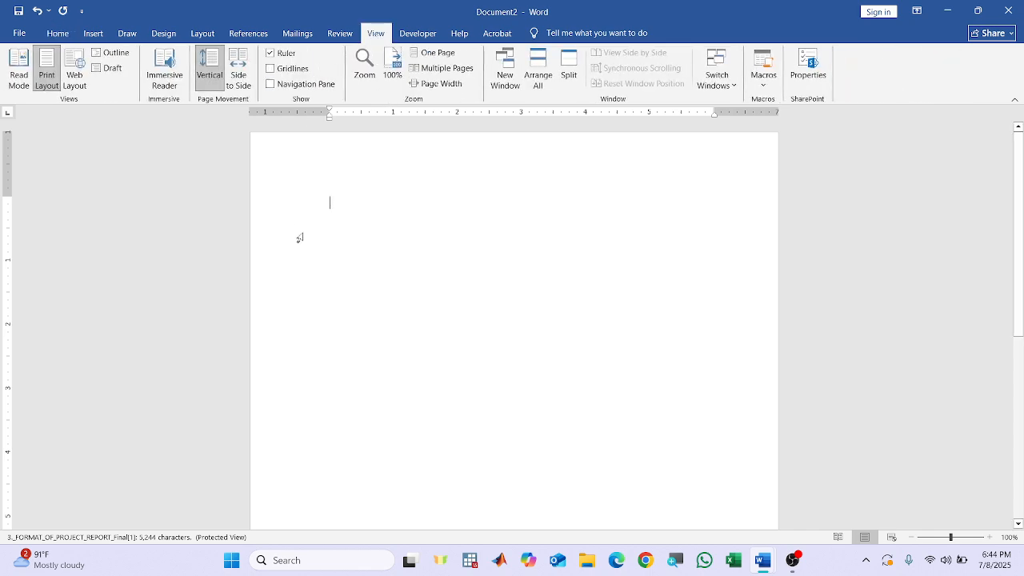
left_click(272, 70)
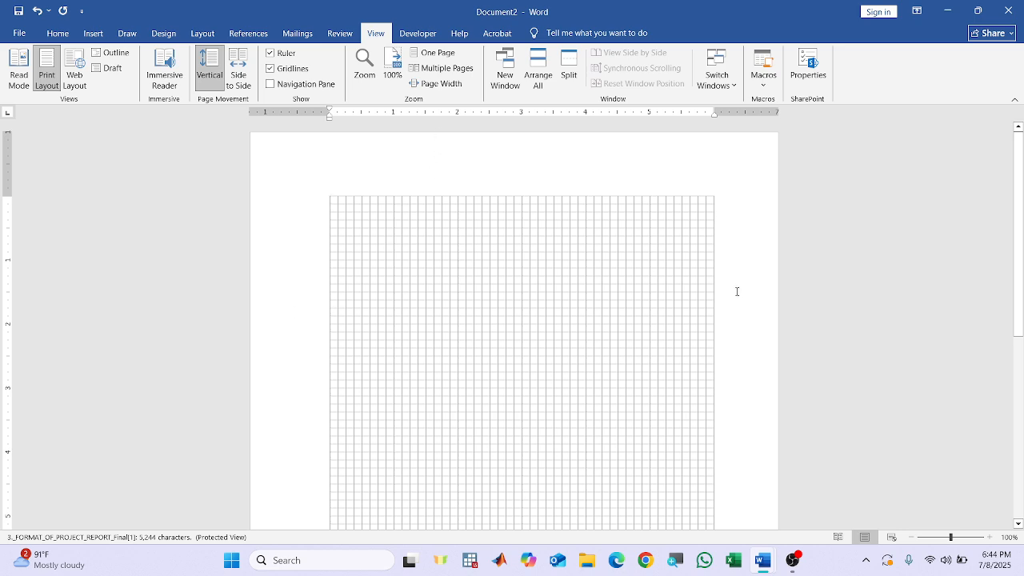
scroll(761, 292, "down", 5)
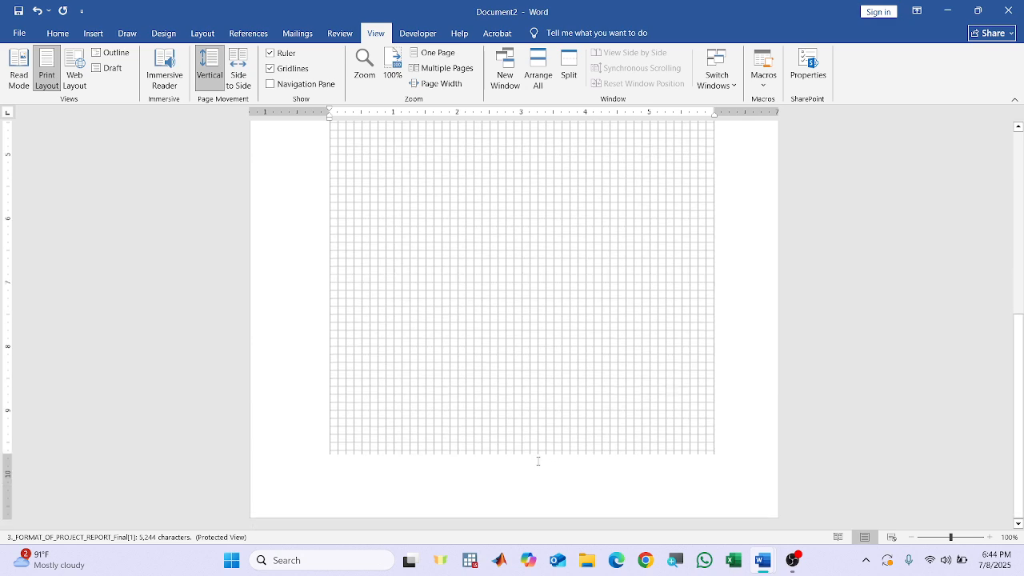
scroll(503, 463, "up", 5)
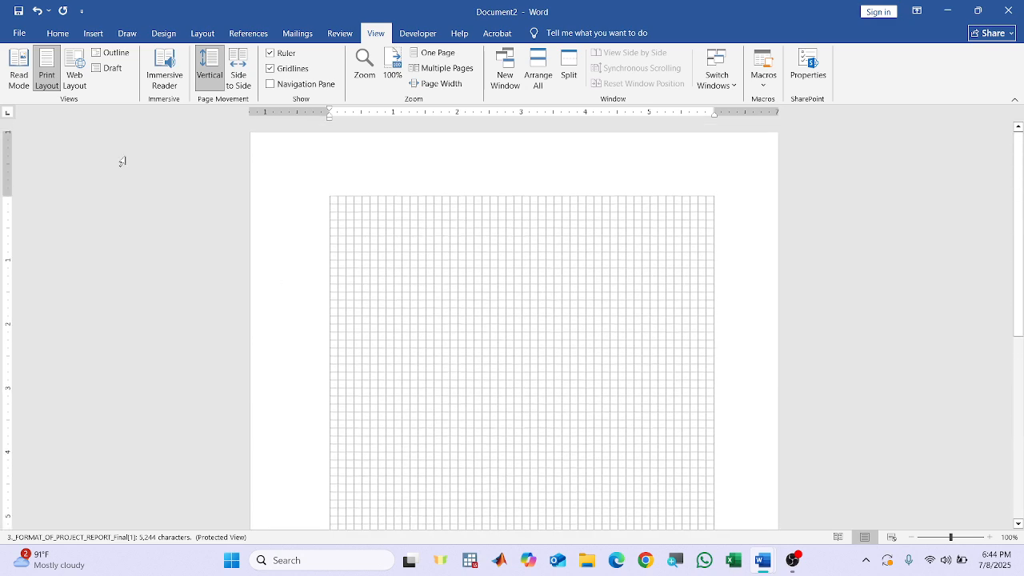
left_click(272, 69)
left_click(57, 33)
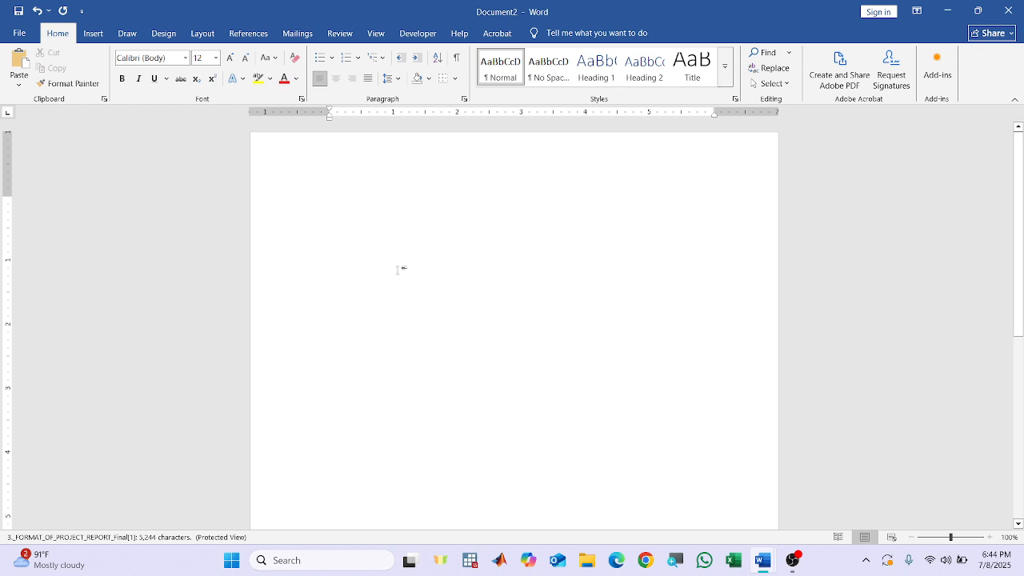
Look up the line spacing rule in the project report format document and set the blank document's paragraph to 0 pt after and 1.5 lines.
left_click(762, 560)
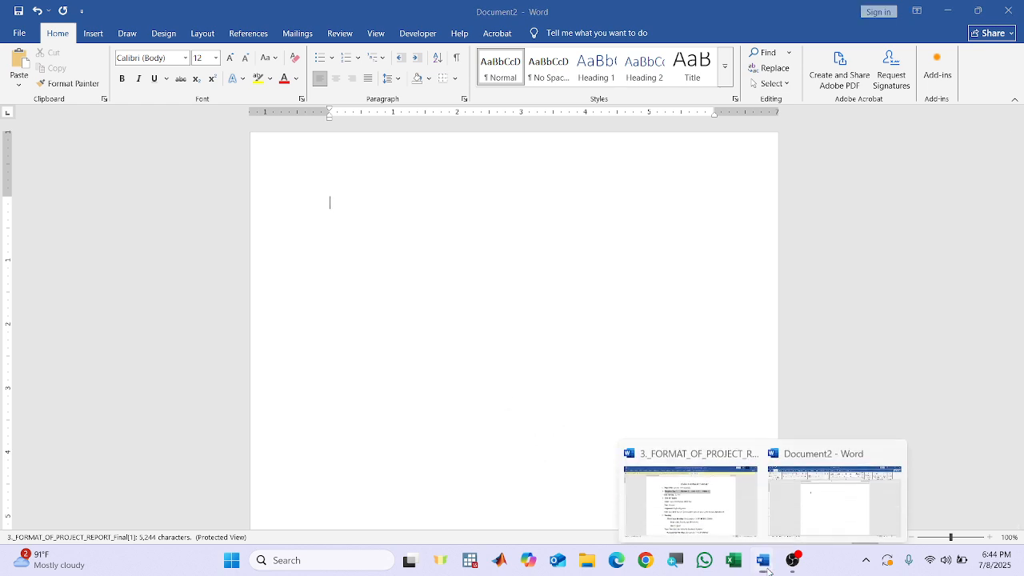
left_click(689, 492)
triple_click(324, 214)
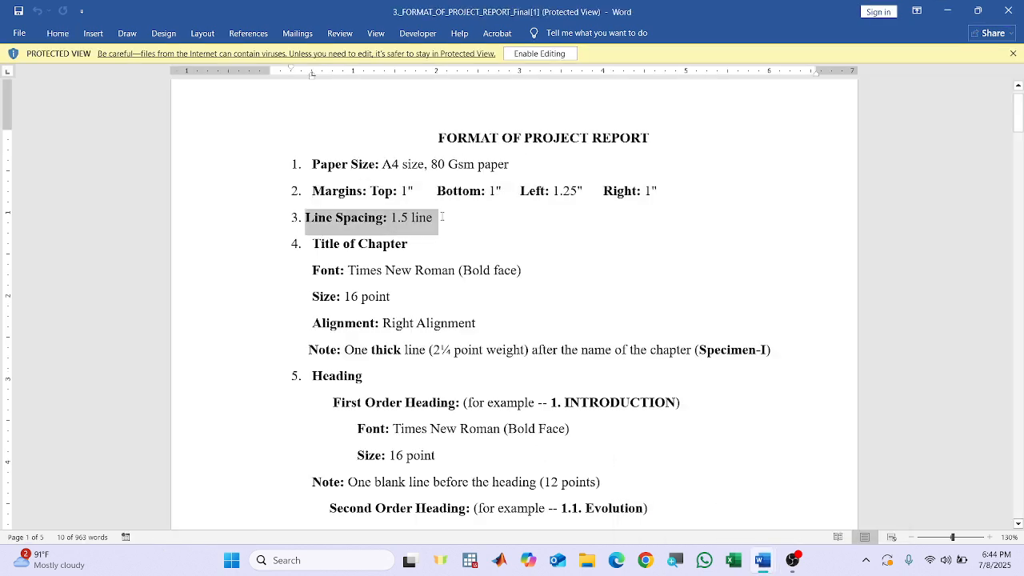
left_click(946, 11)
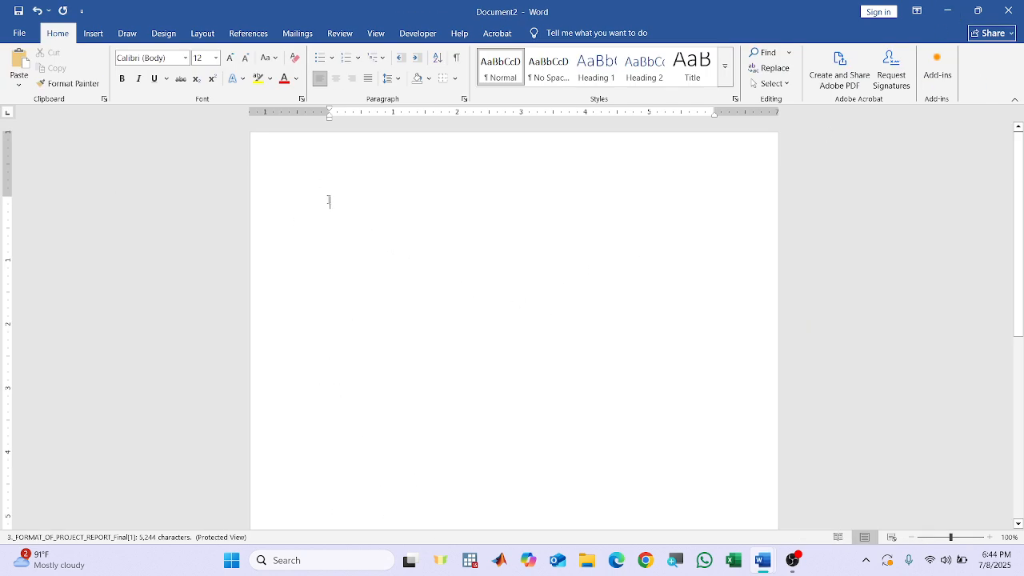
right_click(330, 206)
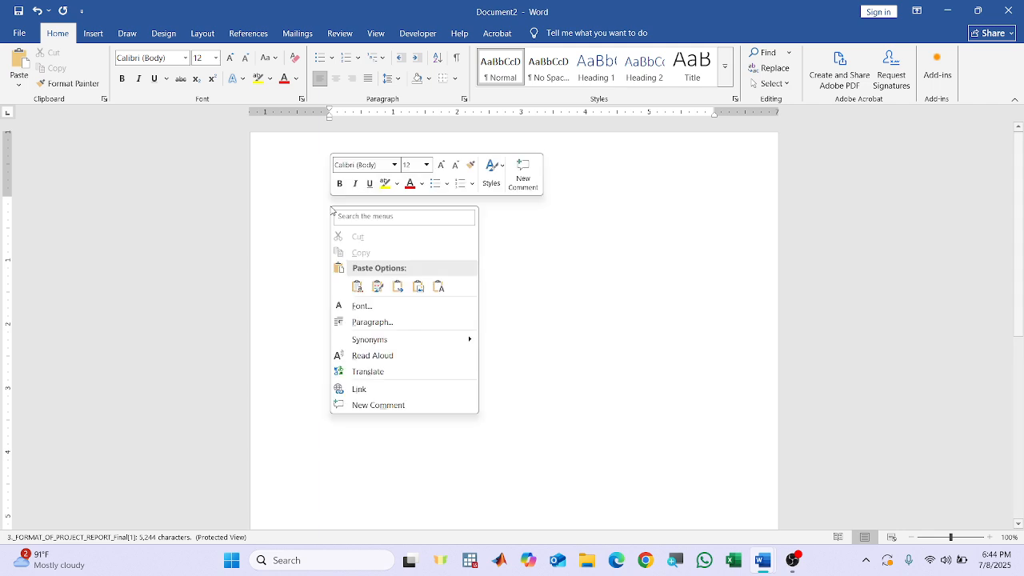
left_click(369, 322)
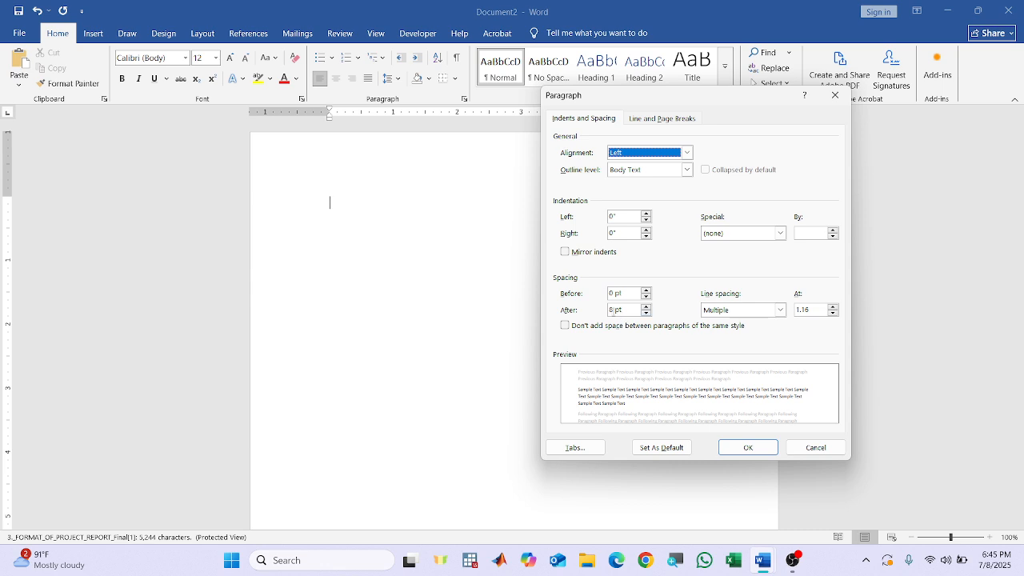
left_click_drag(615, 309, 577, 303)
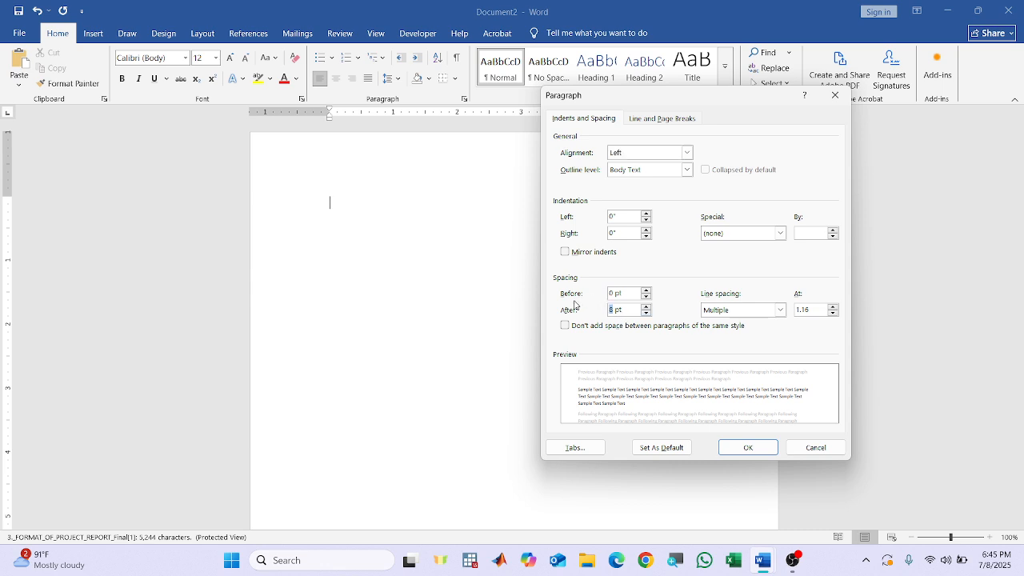
type("0")
left_click(615, 217)
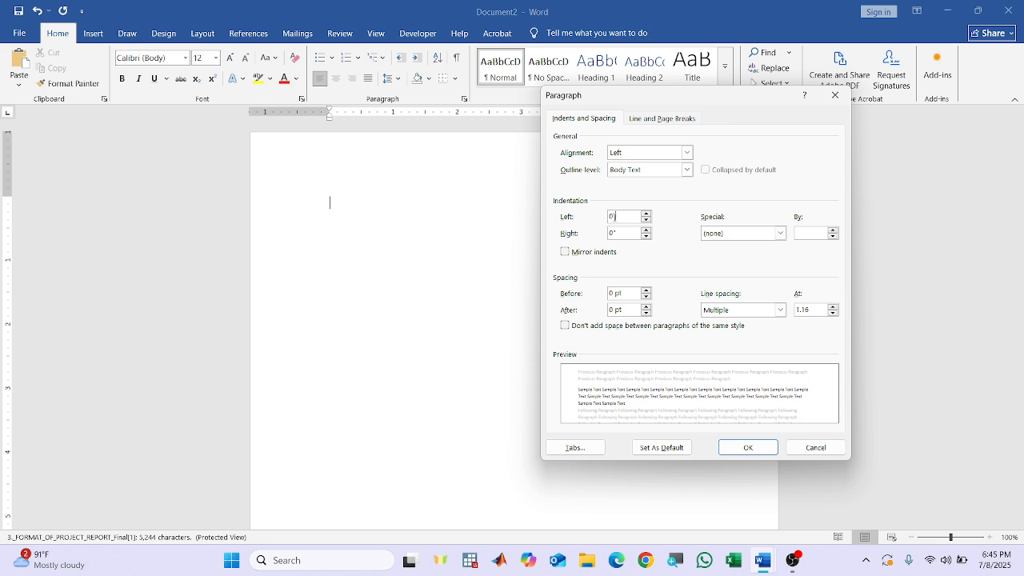
left_click(625, 233)
left_click(780, 311)
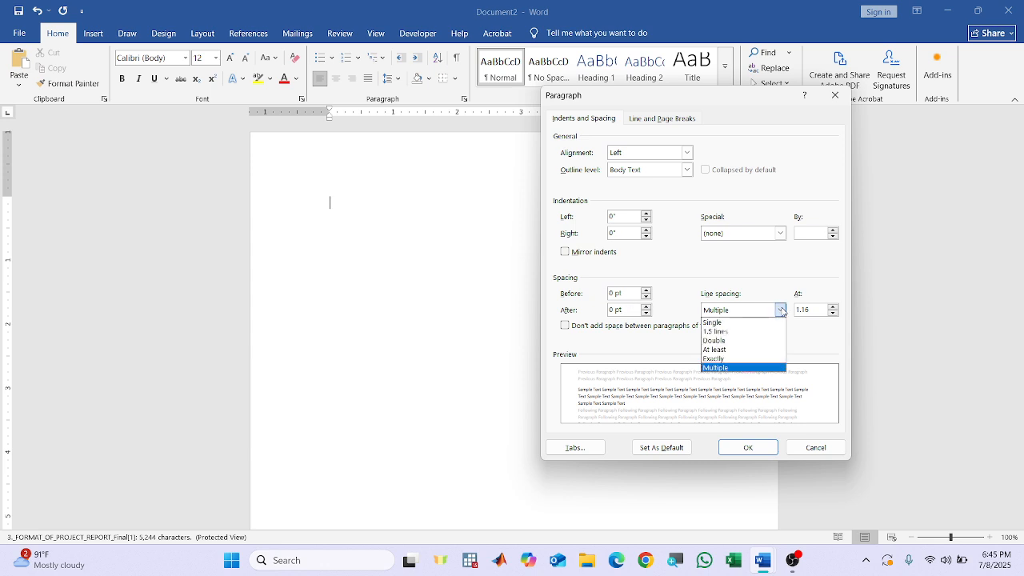
left_click(734, 331)
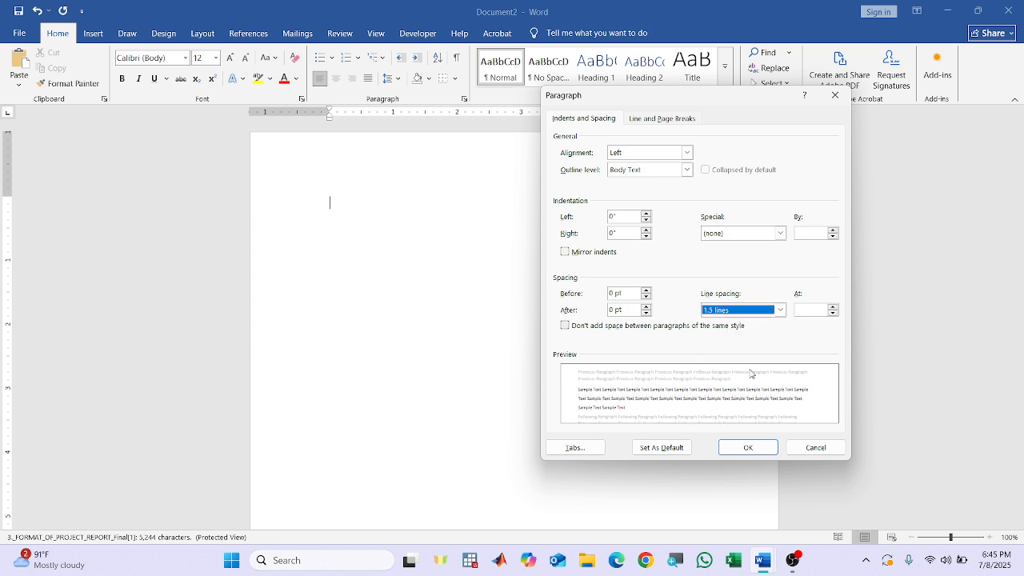
left_click(737, 448)
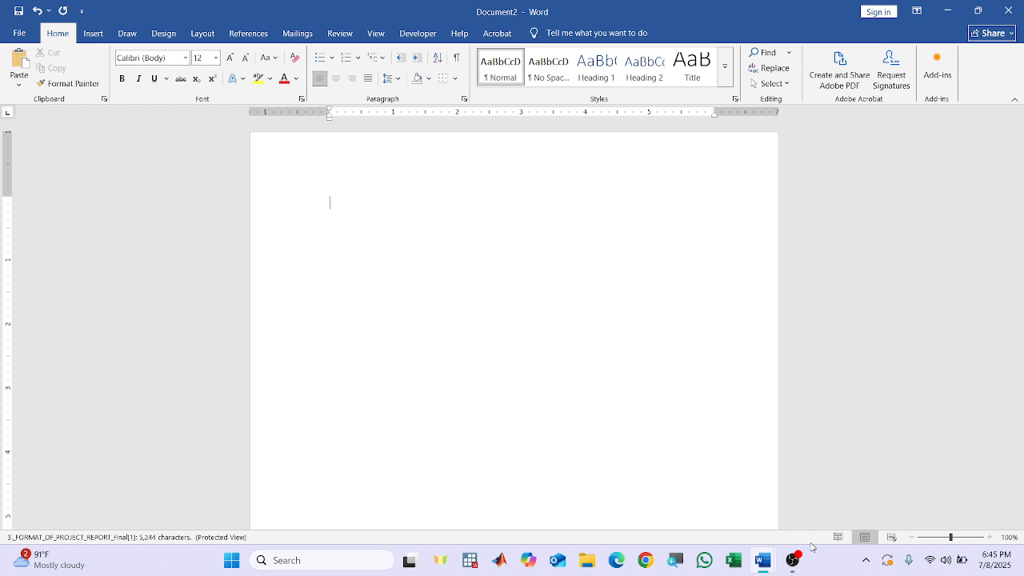
Enter "Chapter 1" and "Introduction" on two separate lines at the start of the document.
type("Chapte")
type("r 1 ")
type("Introduction")
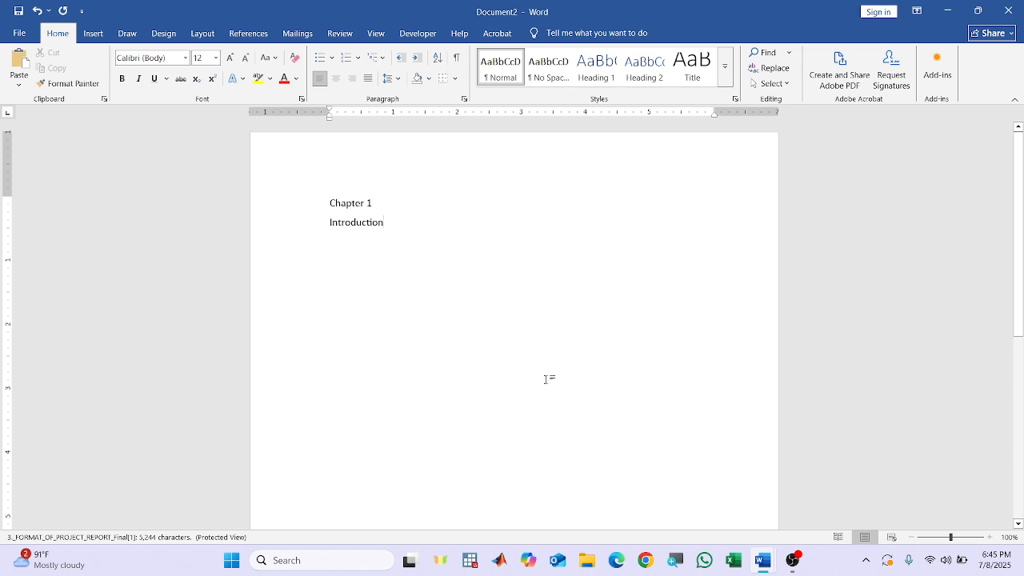
Look up the chapter title's font, size and alignment rules in the project report format document and return to the new document.
mouse_move(762, 559)
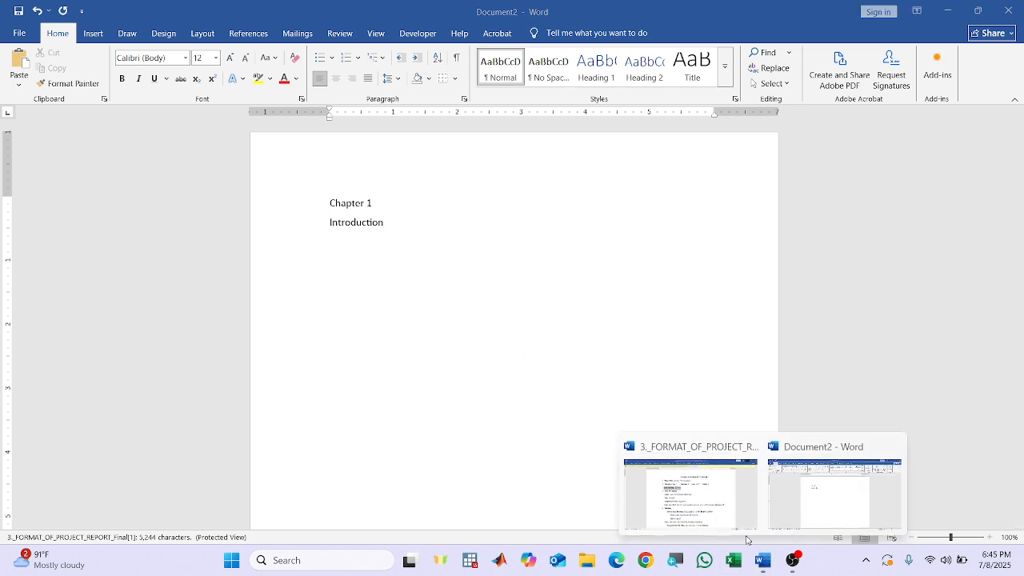
left_click(713, 511)
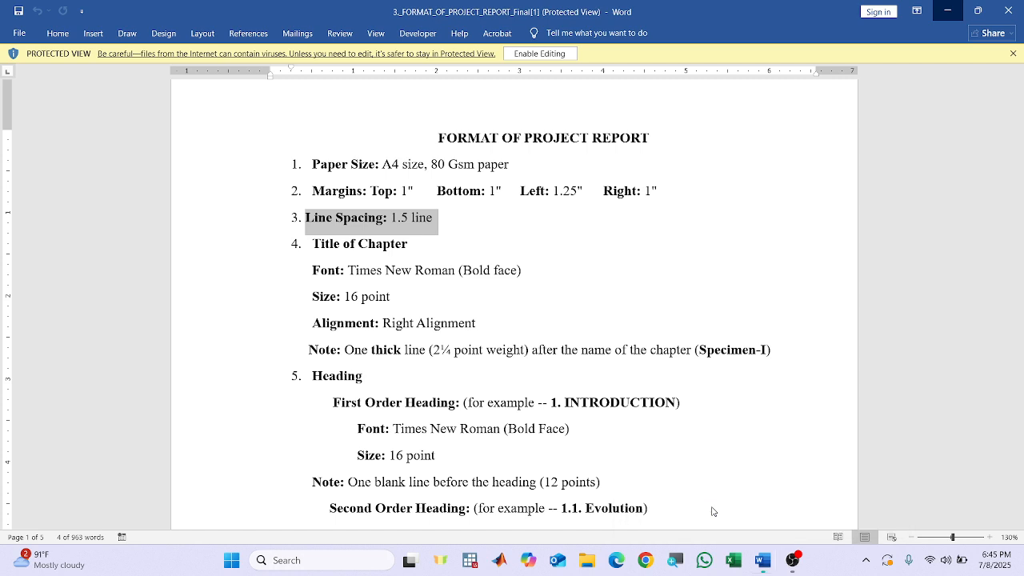
triple_click(315, 243)
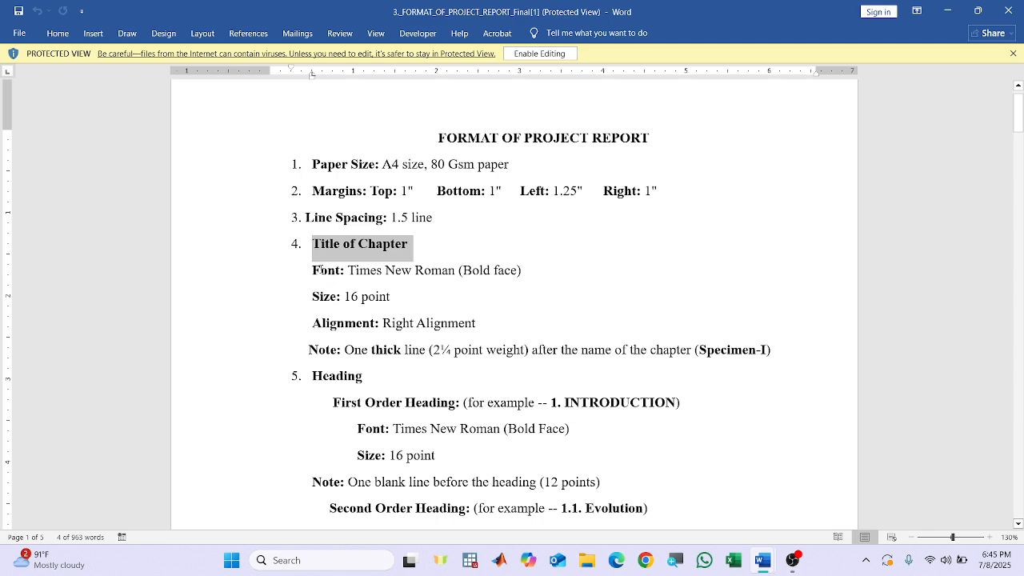
left_click_drag(322, 276, 517, 273)
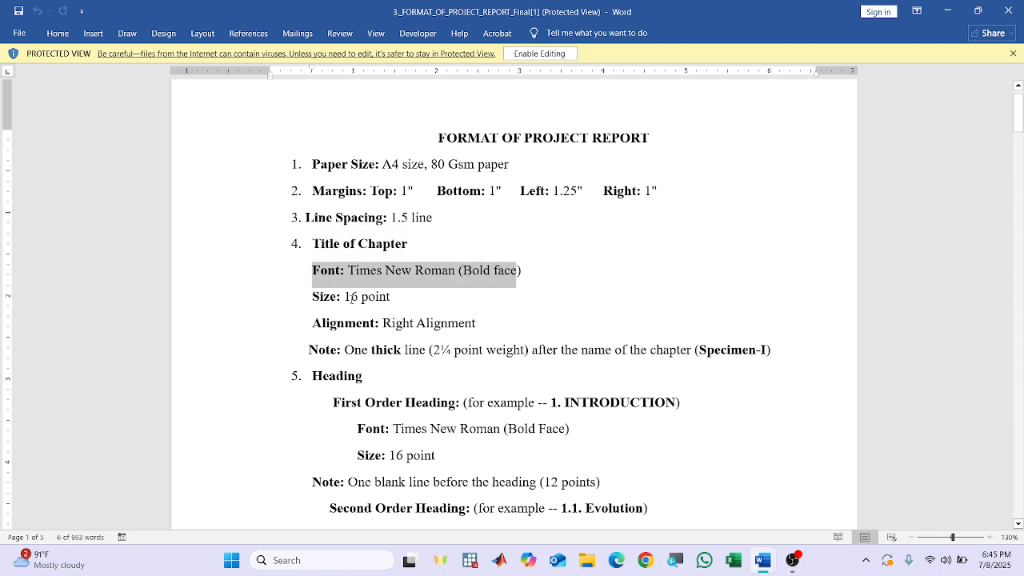
left_click_drag(325, 298, 393, 300)
left_click_drag(337, 323, 479, 323)
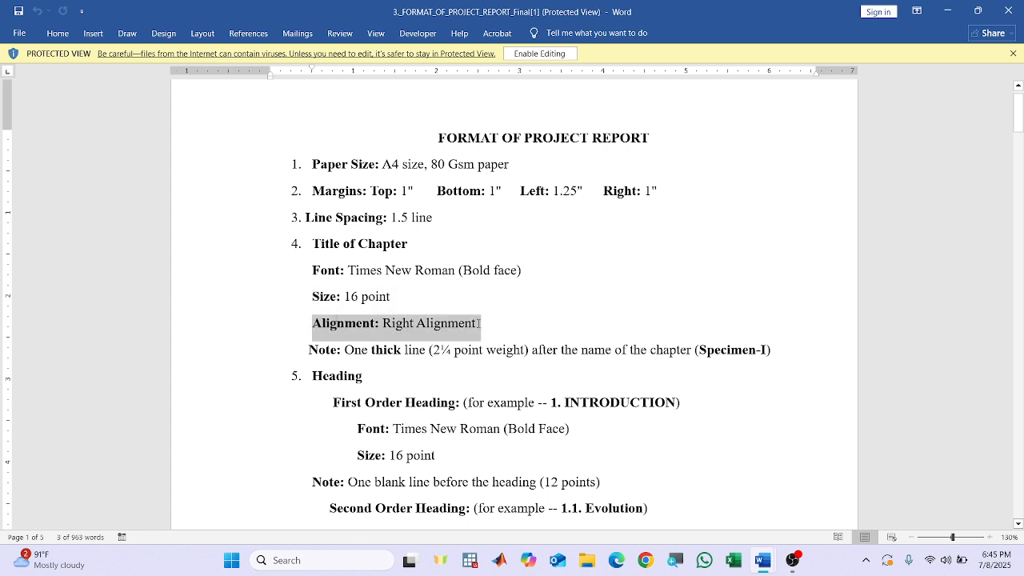
left_click(947, 11)
Apply the Heading 1 style to "Chapter 1" and "Introduction", with 1.5 line spacing and no space before or after.
left_click_drag(385, 222, 309, 199)
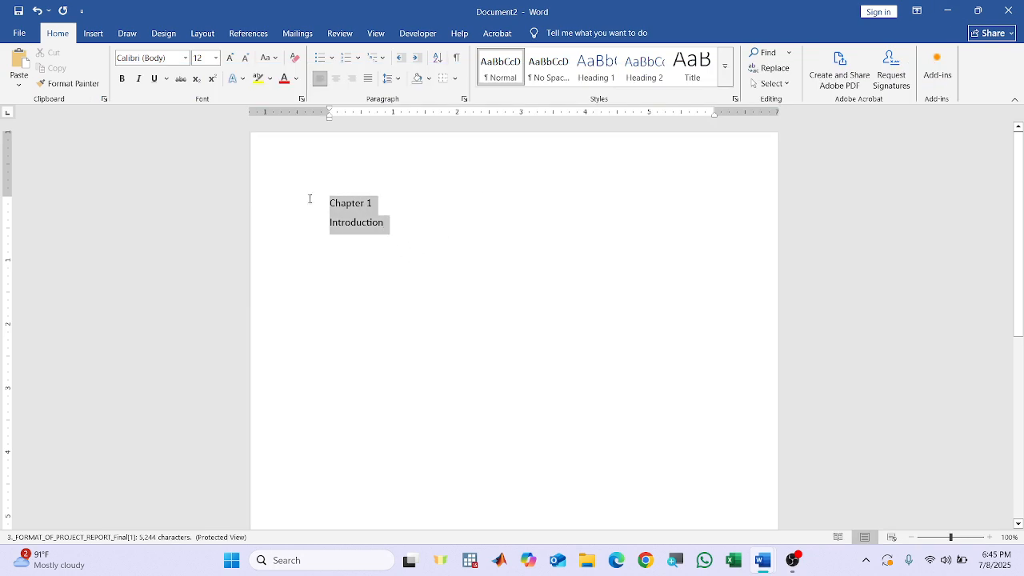
left_click(596, 68)
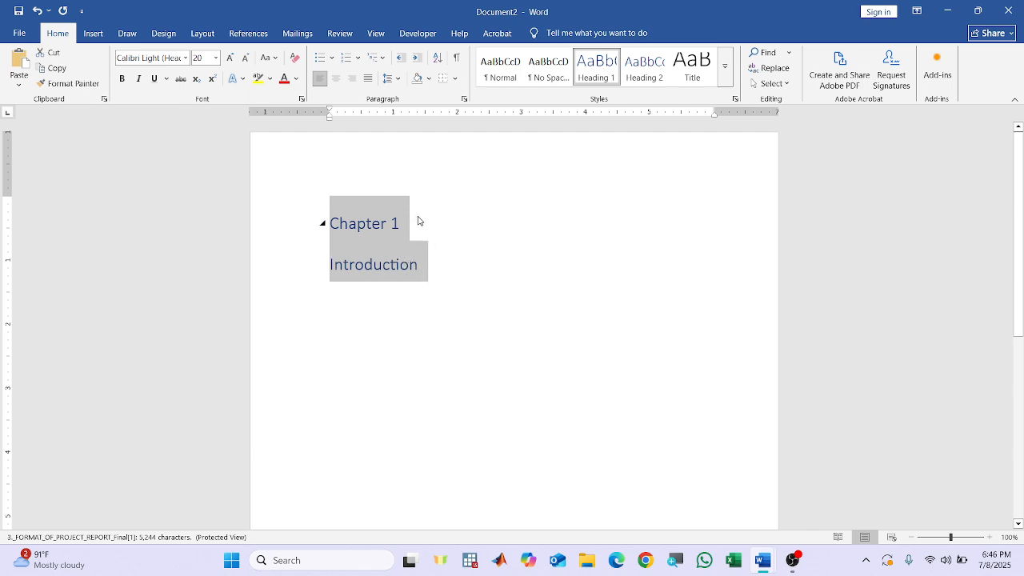
left_click(390, 77)
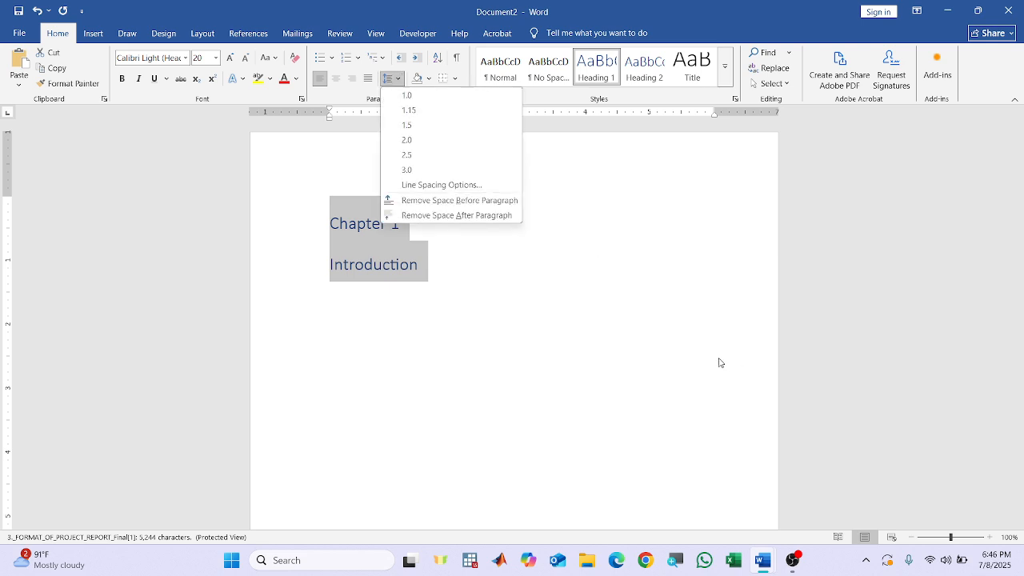
left_click(417, 129)
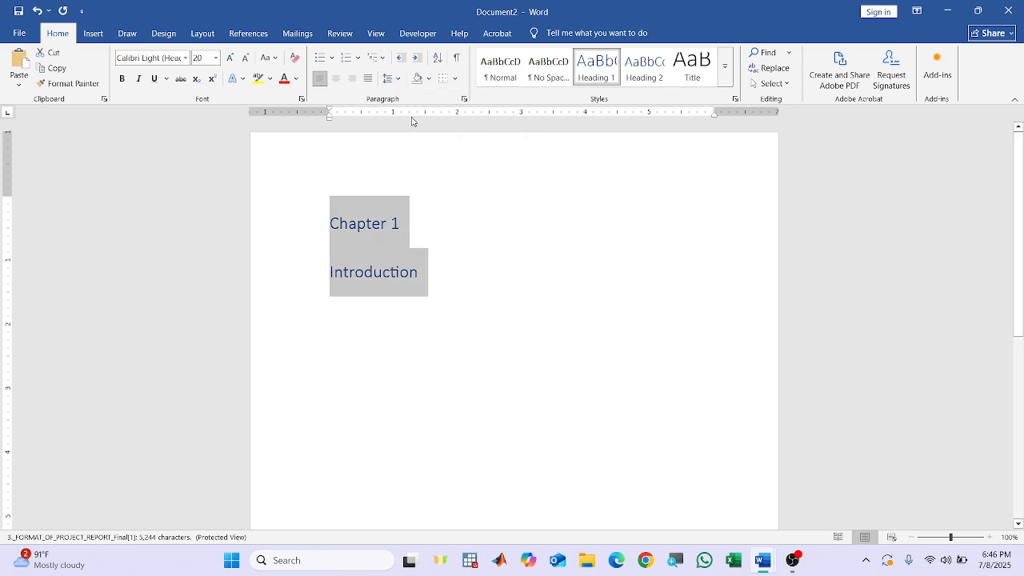
left_click(391, 78)
left_click(446, 216)
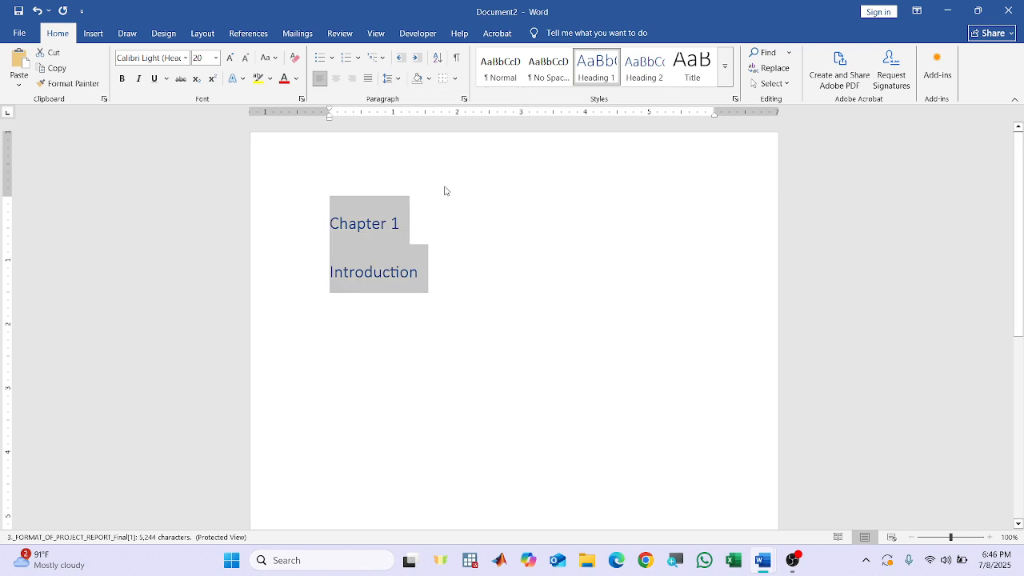
left_click(390, 78)
left_click(445, 201)
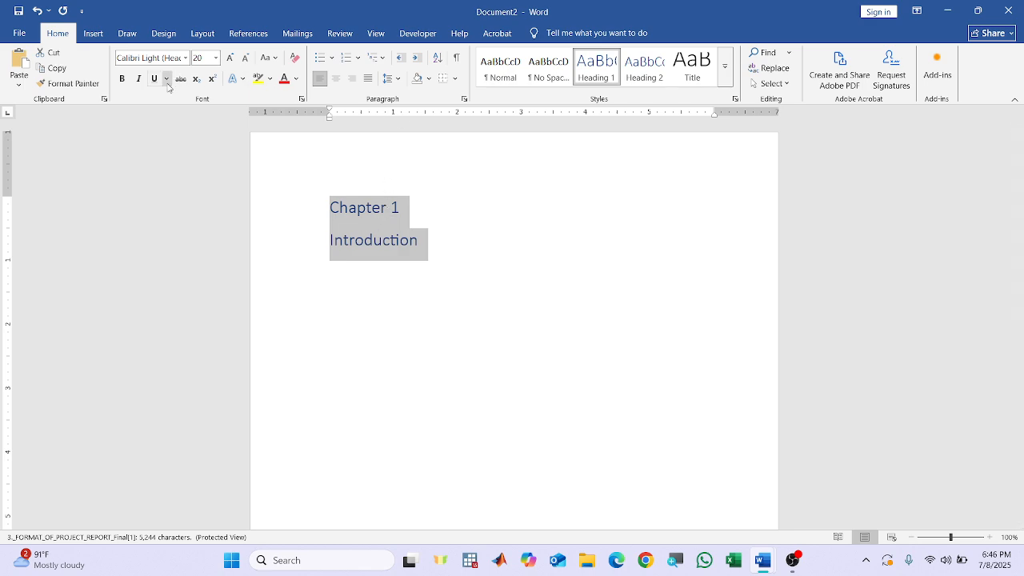
Format both chapter title lines as Times New Roman, bold, 16 pt, and align them right.
left_click(185, 58)
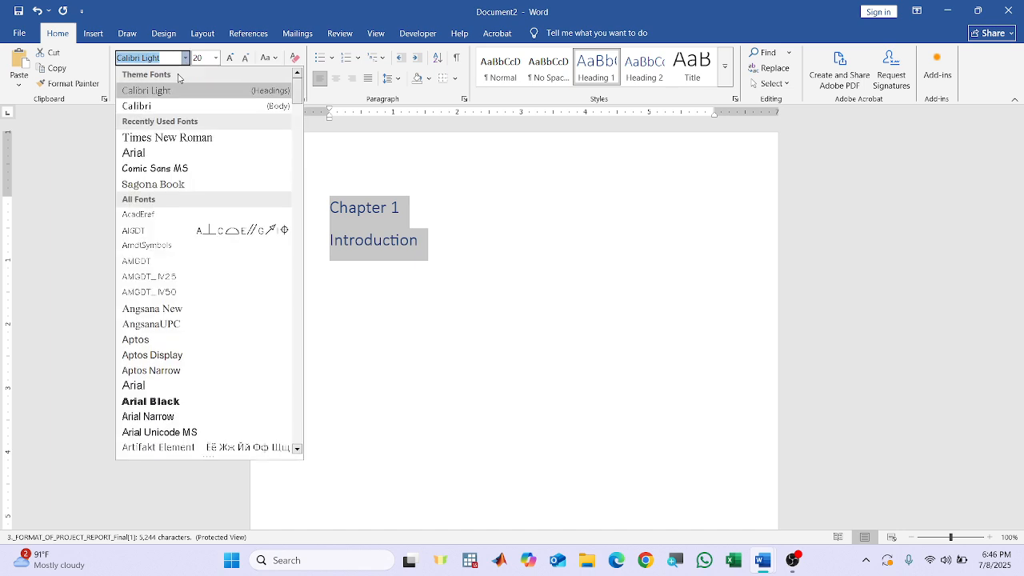
left_click(160, 137)
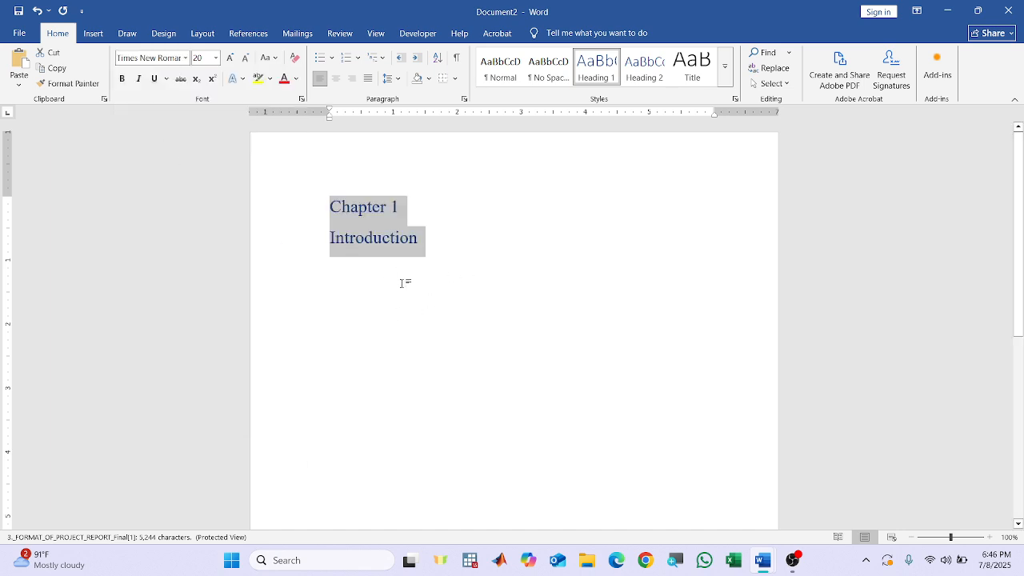
left_click(122, 80)
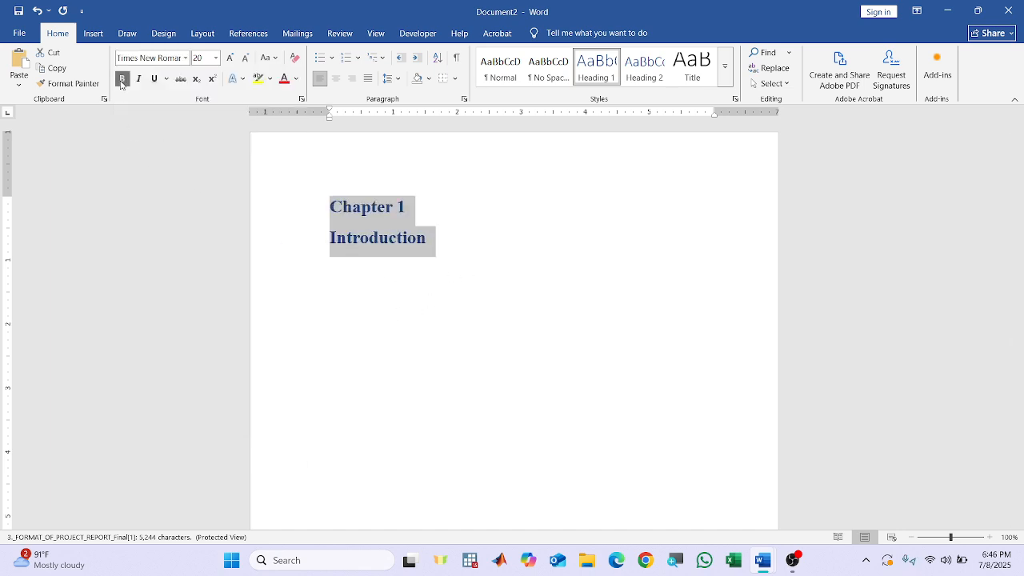
left_click(216, 58)
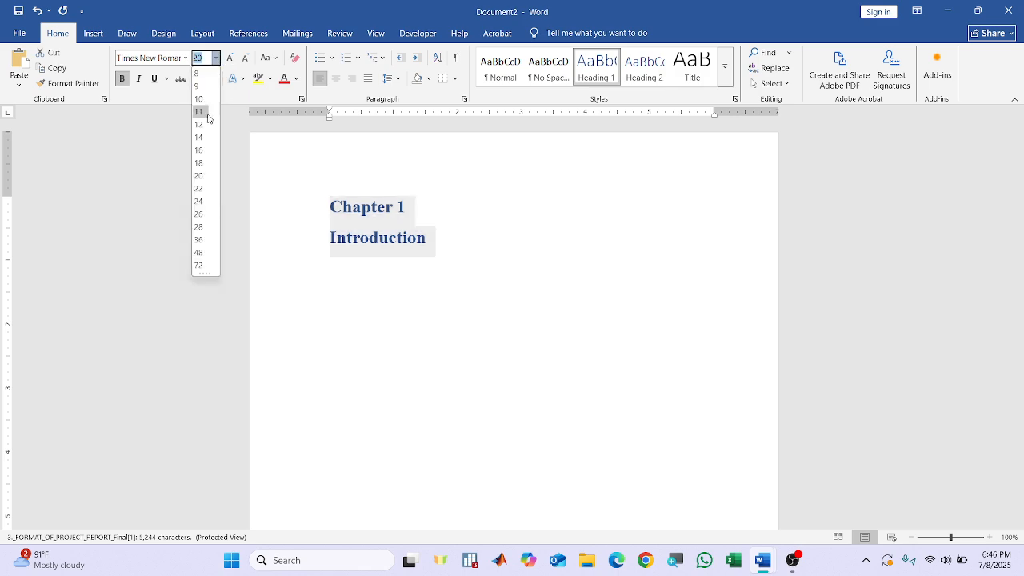
left_click(200, 150)
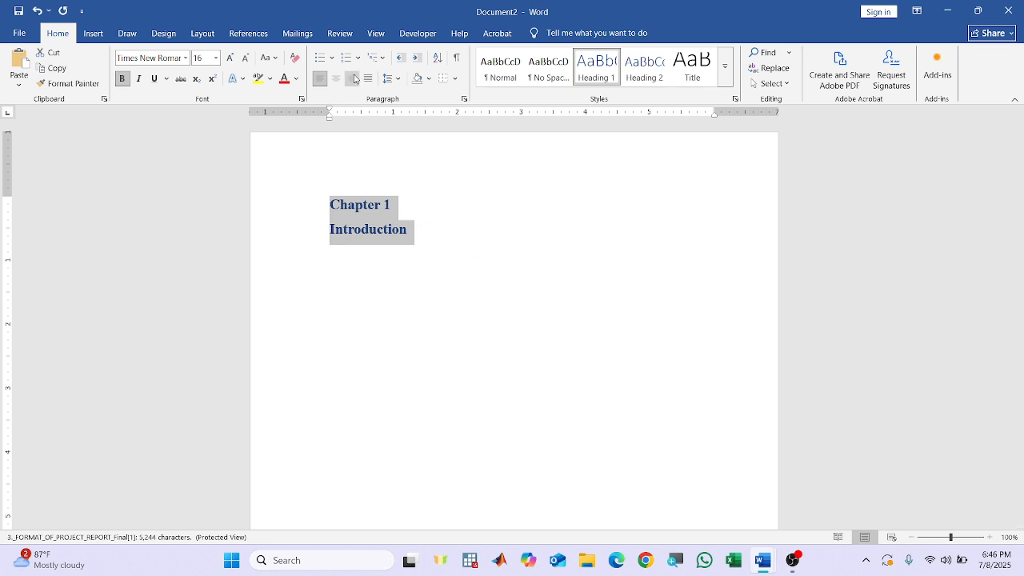
left_click(353, 83)
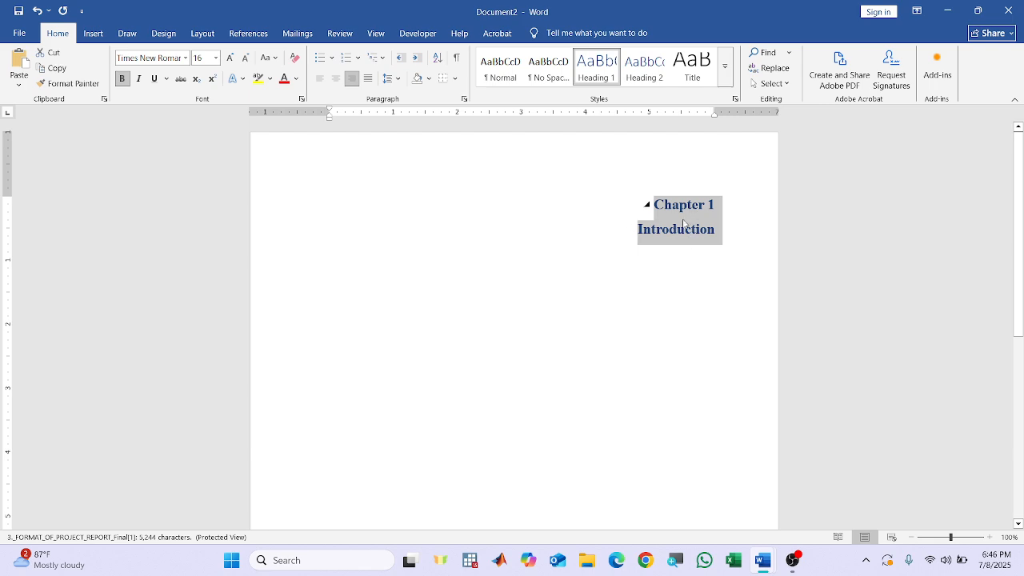
Colour both chapter title lines Black, Text 1 and update the Heading 1 style to match them.
left_click(296, 78)
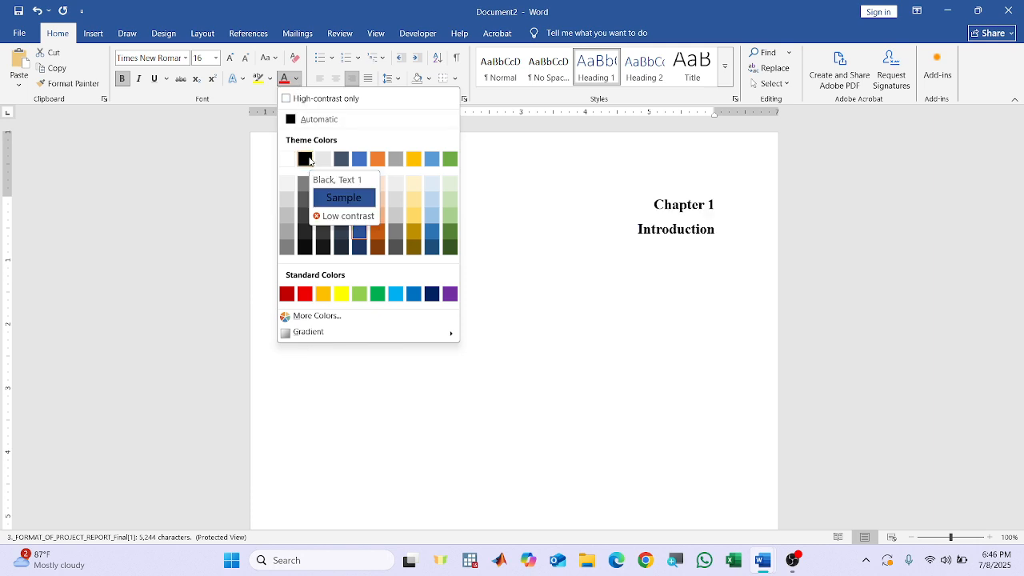
left_click(308, 160)
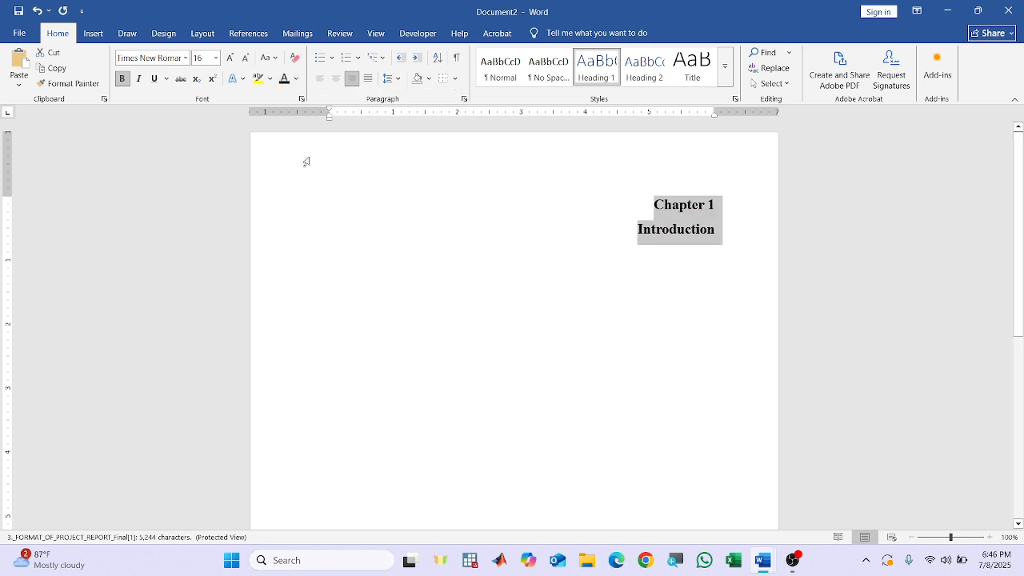
right_click(605, 71)
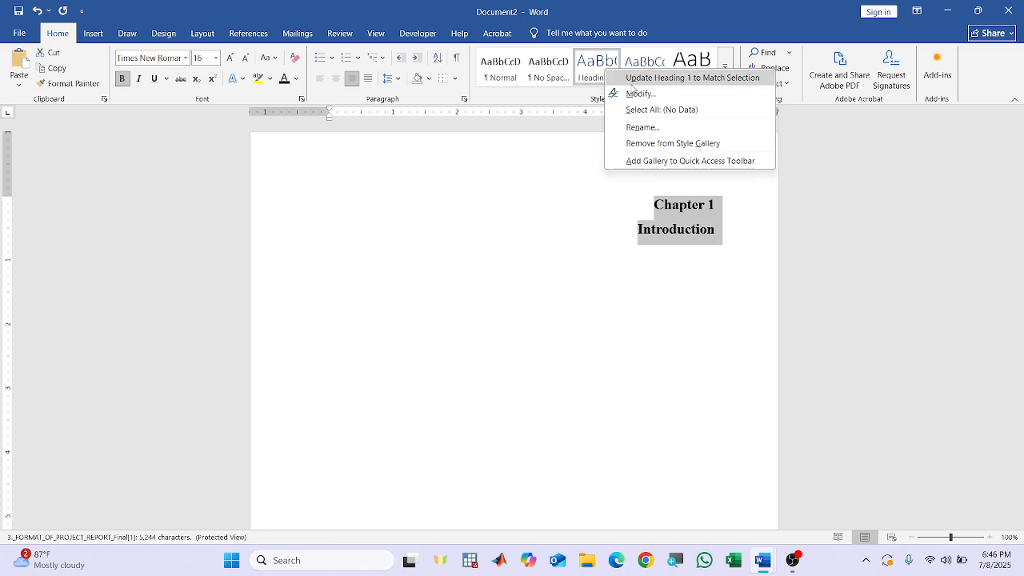
left_click(711, 80)
Insert a horizontal line in a new paragraph below "Introduction".
left_click(715, 270)
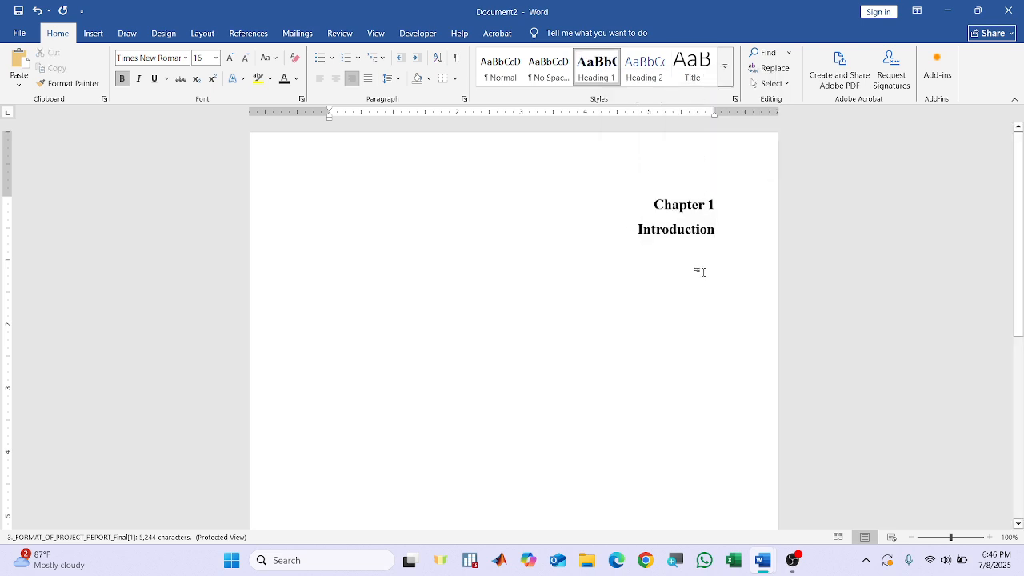
key("Return")
left_click(455, 78)
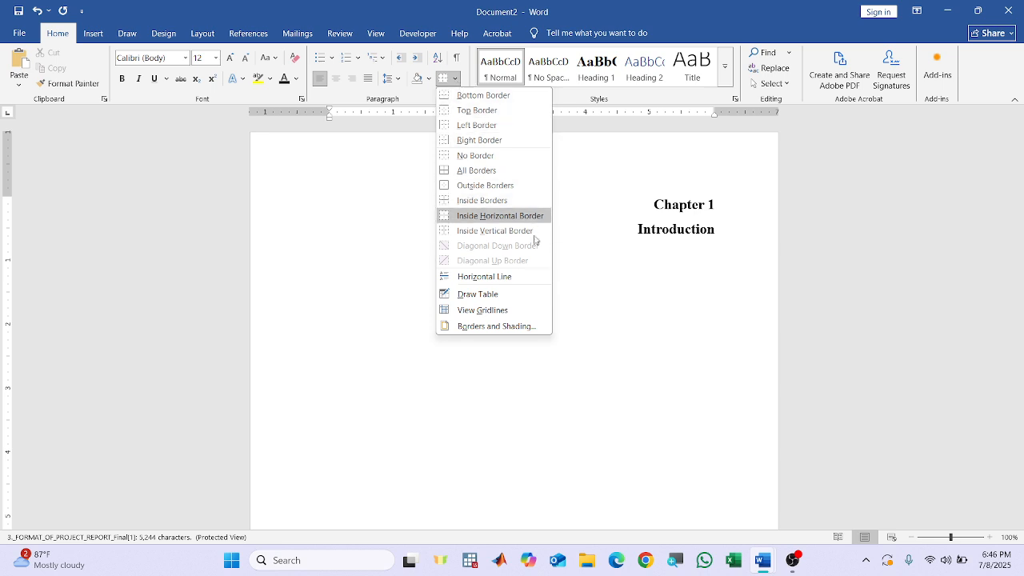
left_click(495, 277)
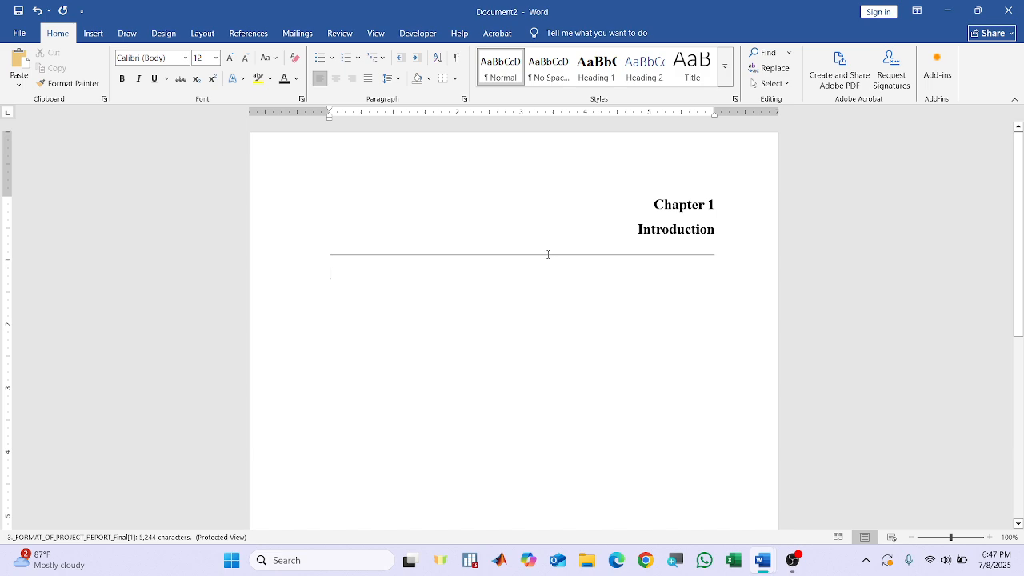
Format the horizontal line below the chapter title as solid black with a height of 2.25 pt.
left_click(548, 254)
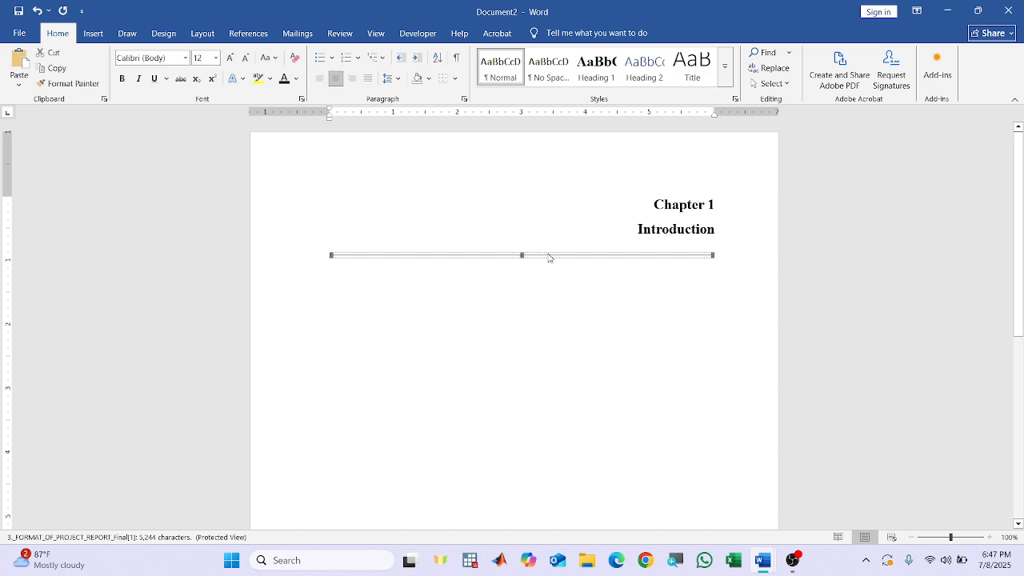
double_click(548, 255)
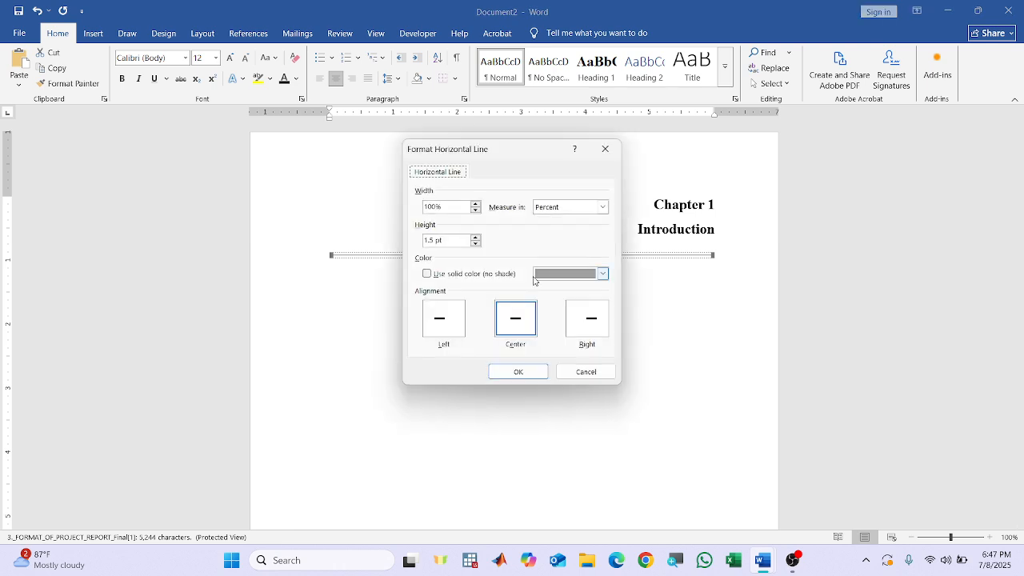
left_click(462, 273)
left_click(593, 274)
left_click(560, 306)
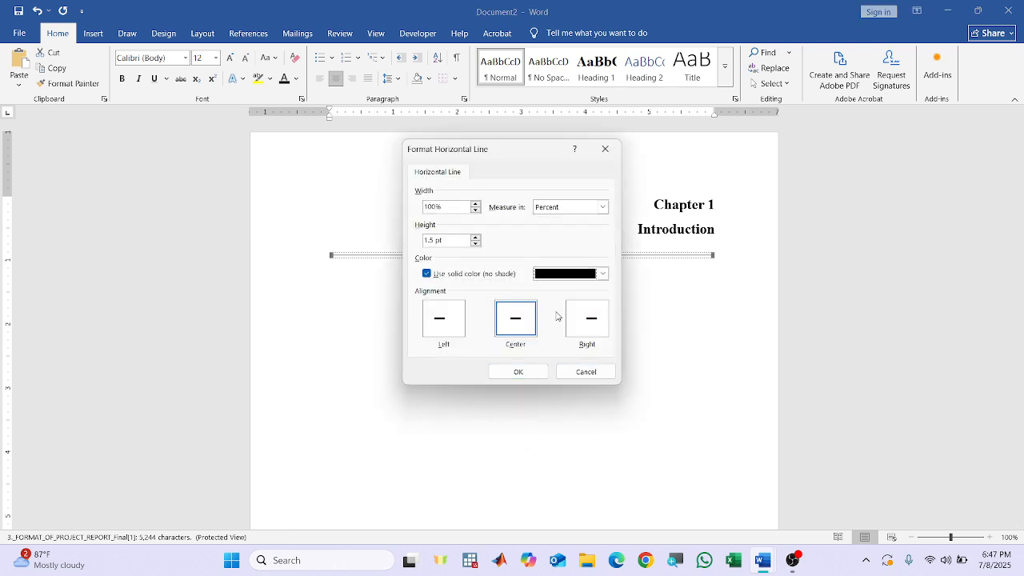
double_click(429, 240)
type("2.25")
left_click(518, 372)
left_click(598, 342)
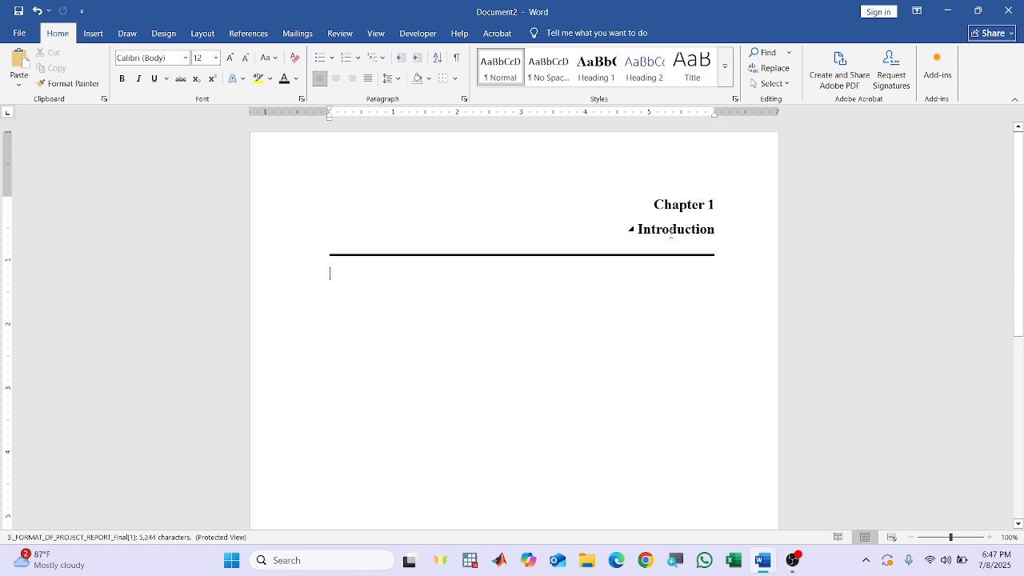
Change the two chapter title lines to capitals, reading "CHAPTER 1" and "INTRODUCTION".
left_click_drag(721, 224, 645, 232)
type("IN")
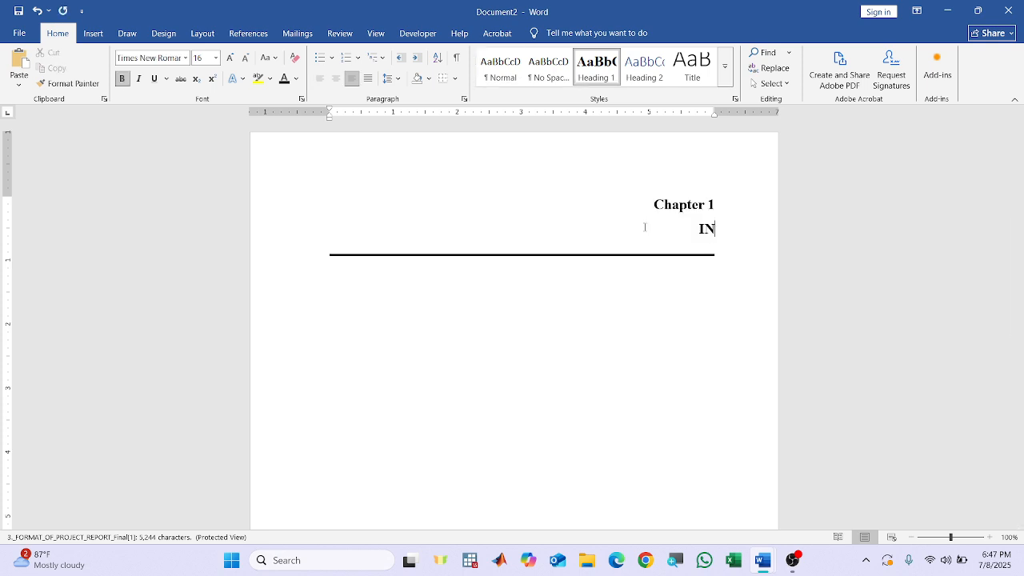
type("TRODUCTION")
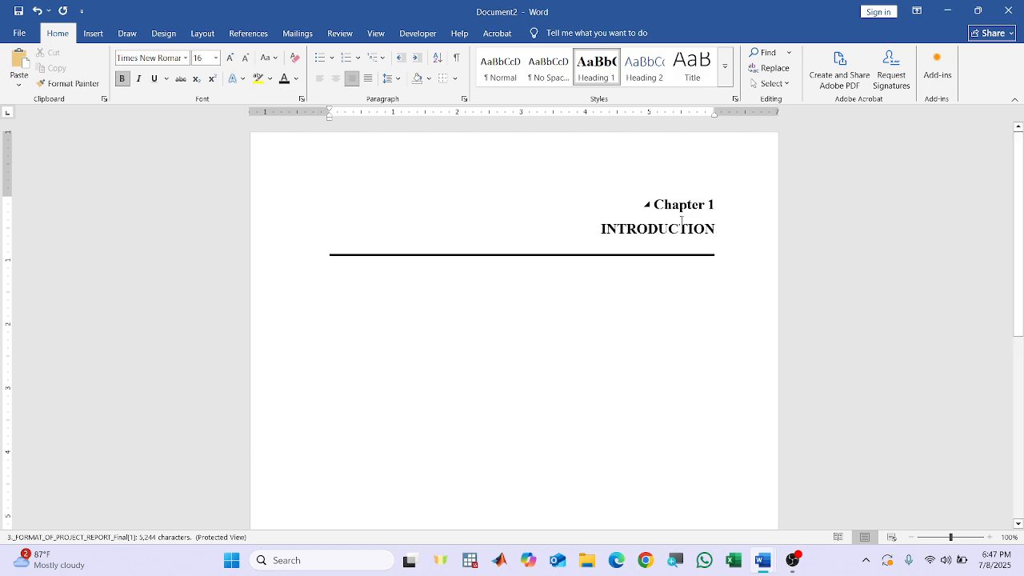
left_click_drag(700, 205, 666, 204)
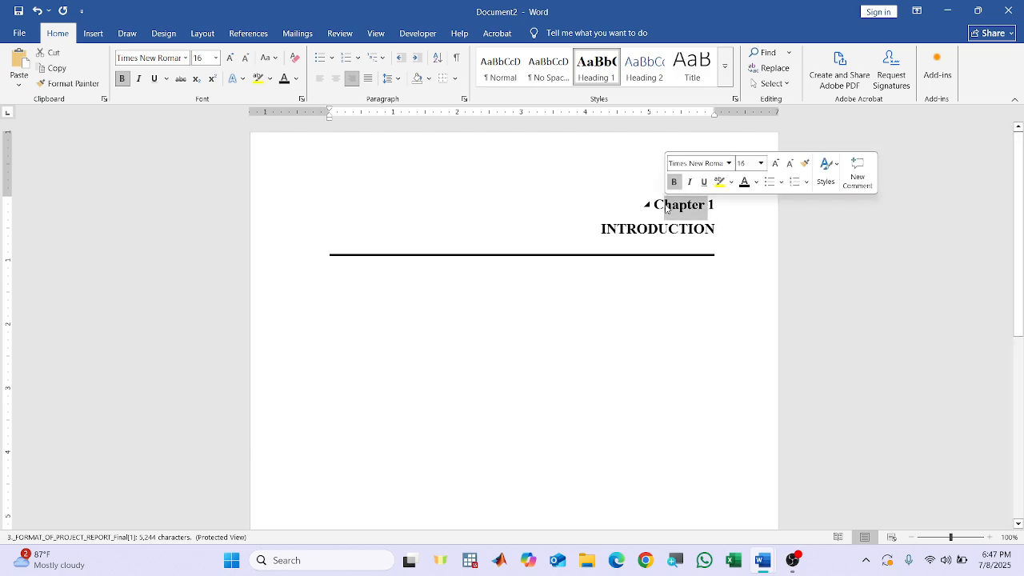
type("HP1")
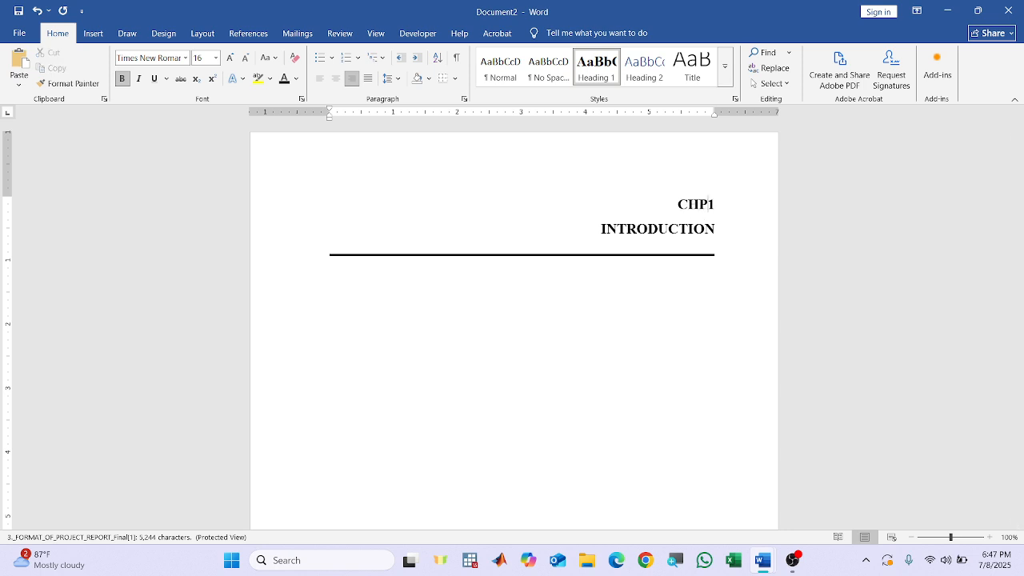
key("BackSpace")
type("APTER")
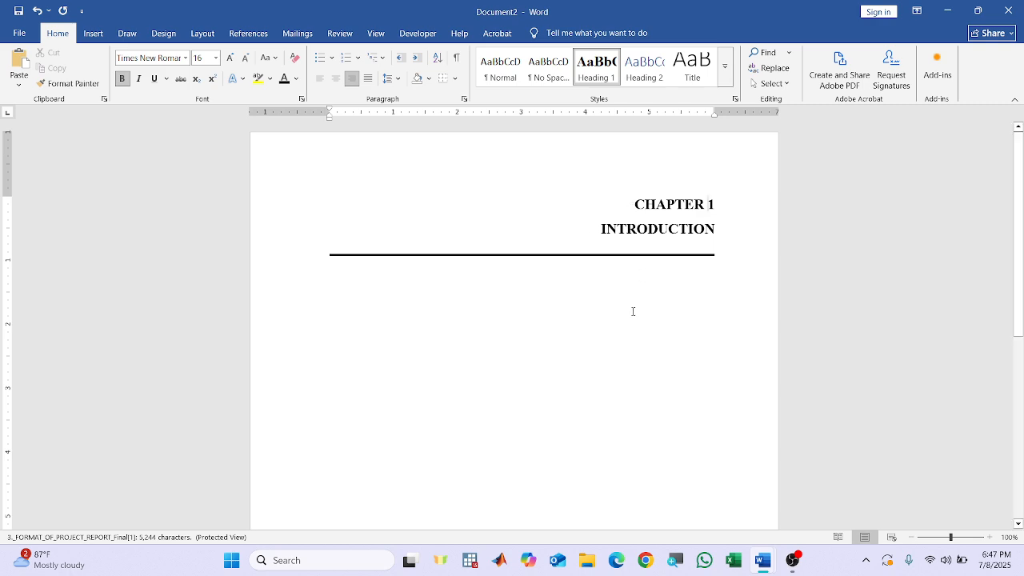
left_click(496, 297)
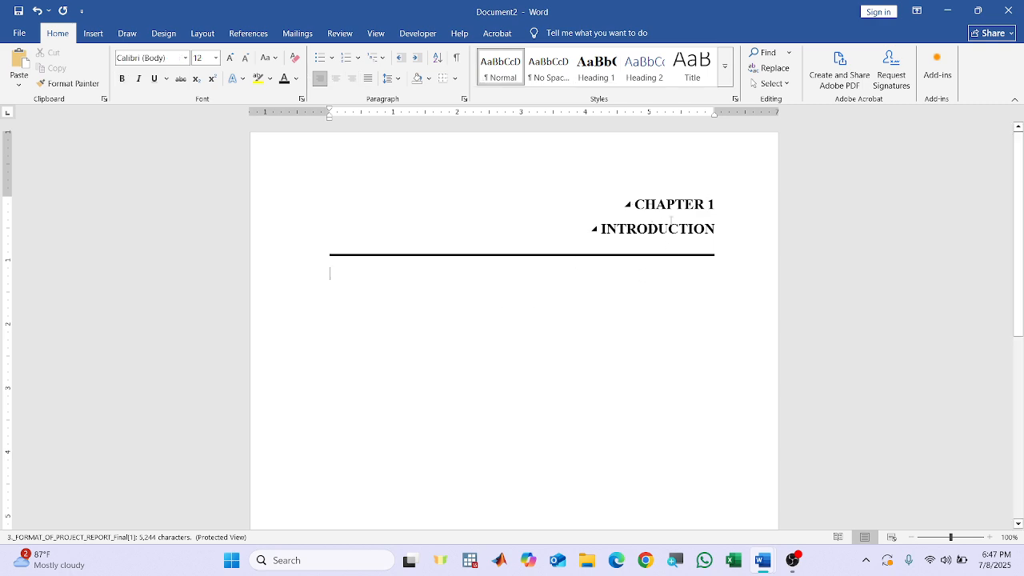
Show the Navigation pane with the document's headings and make it narrower.
left_click(376, 33)
left_click(271, 85)
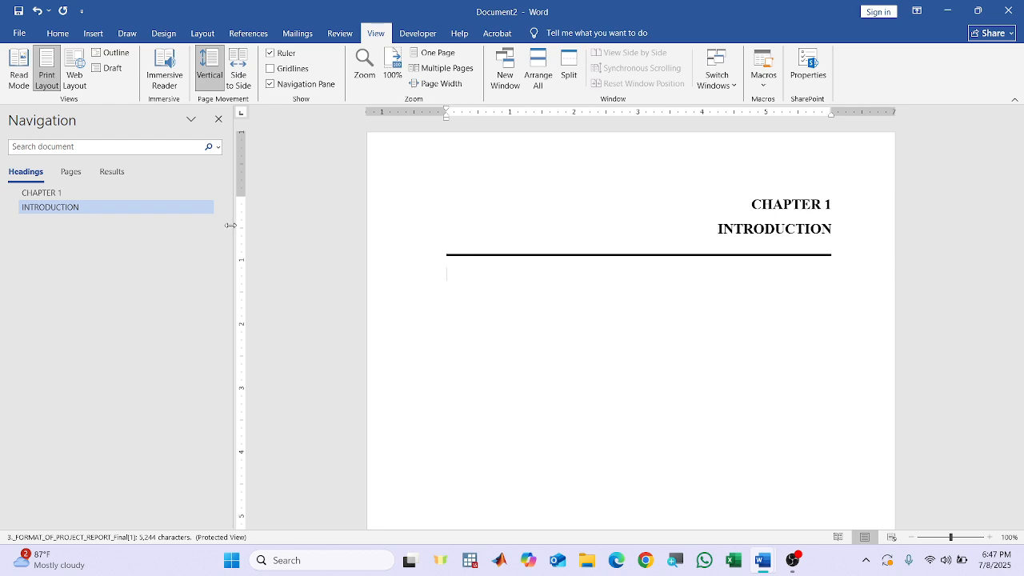
left_click_drag(236, 232, 164, 232)
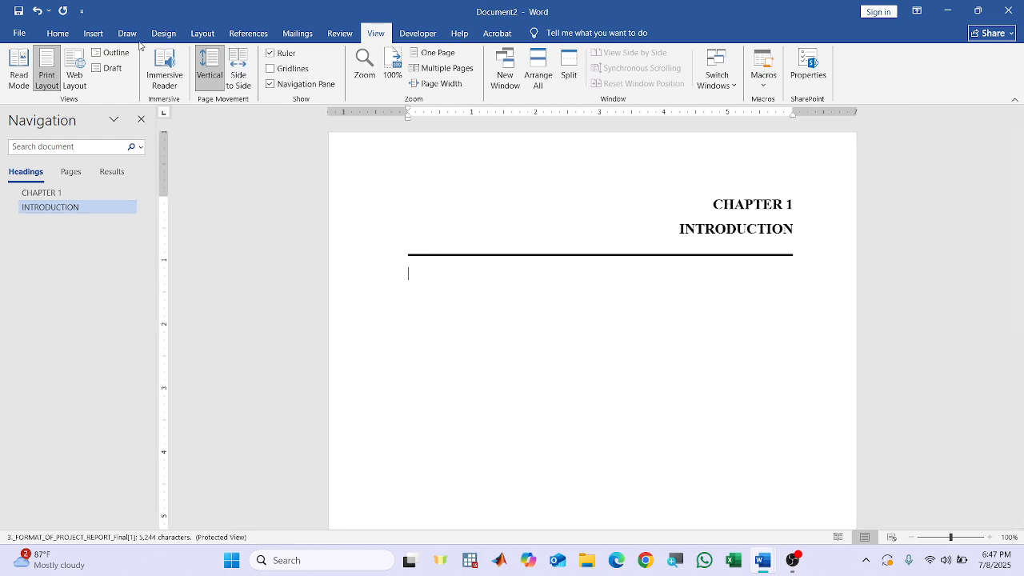
Add the section heading "1.1 Overview" below the horizontal line and apply the Heading 2 style to it.
left_click(55, 34)
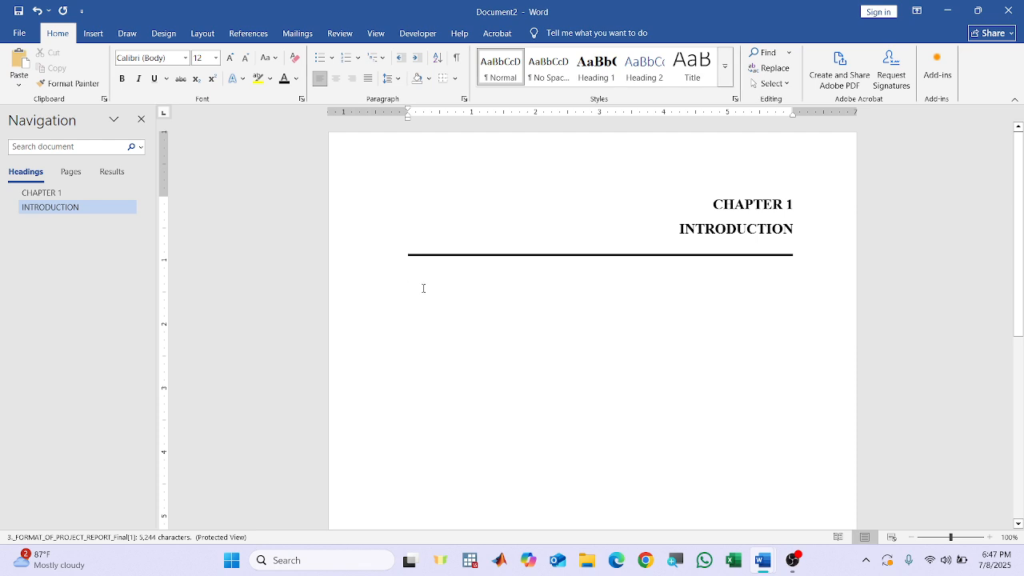
type("Ov")
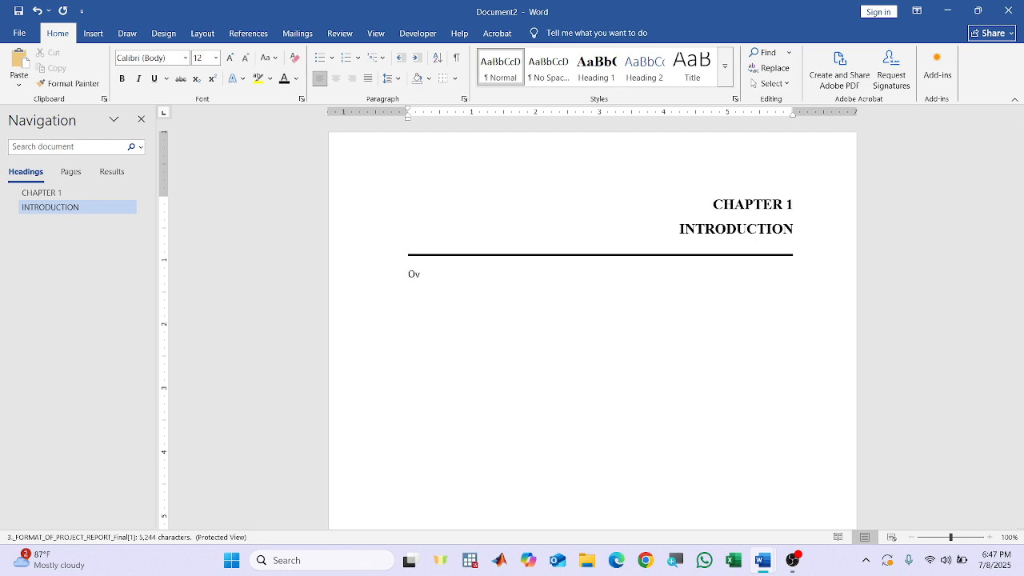
type("erview")
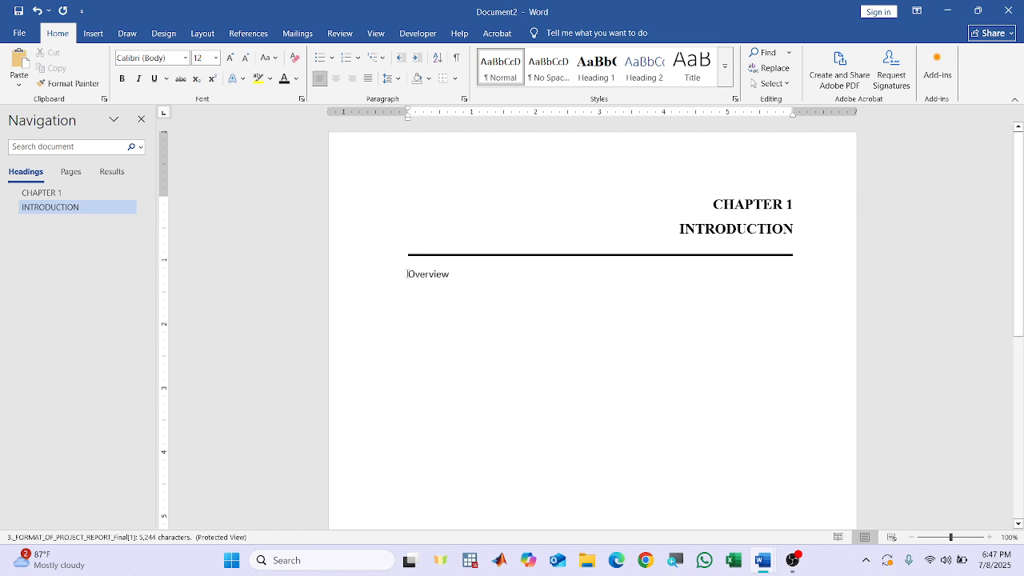
left_click(736, 204)
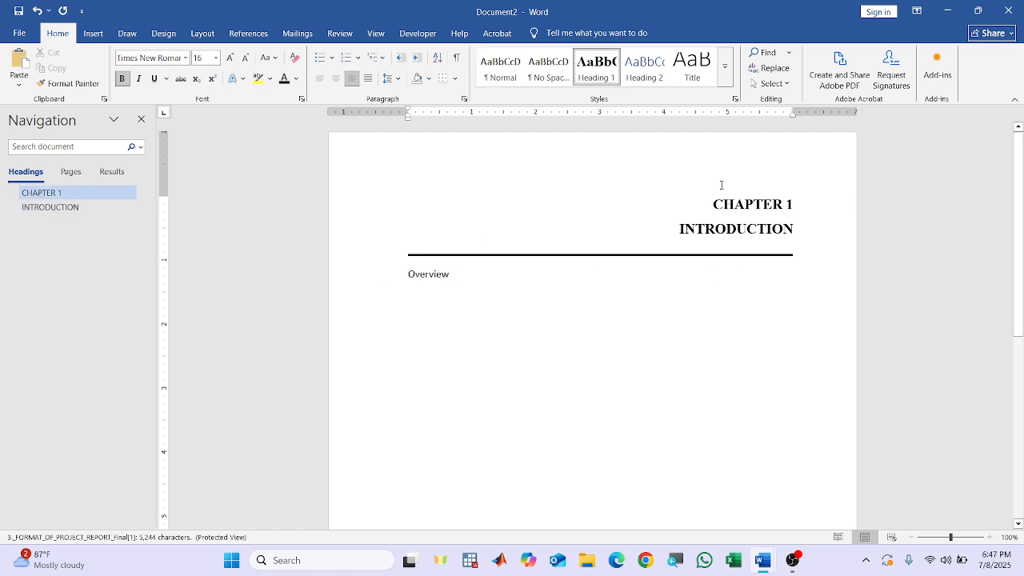
left_click(409, 275)
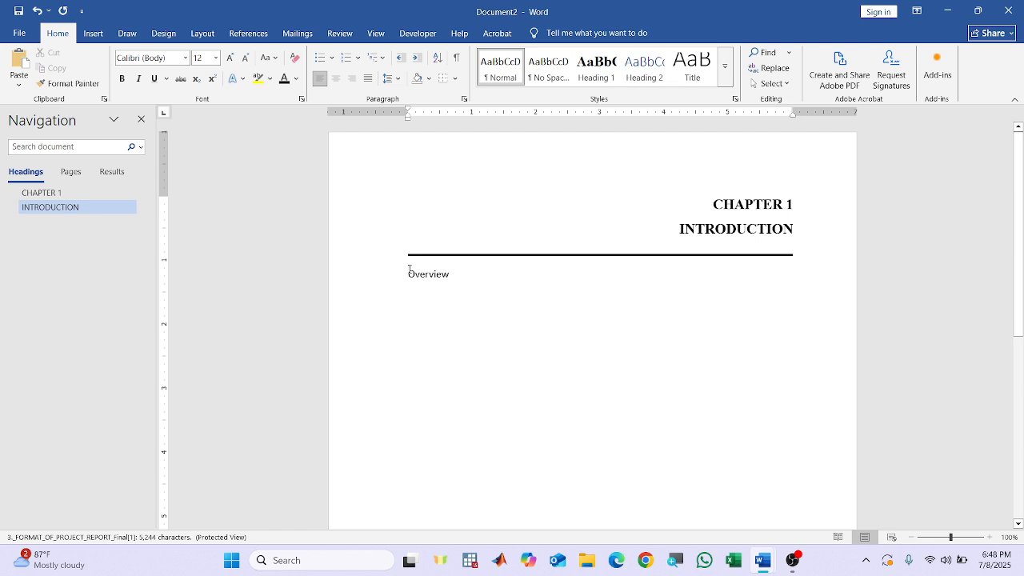
left_click_drag(788, 206, 798, 206)
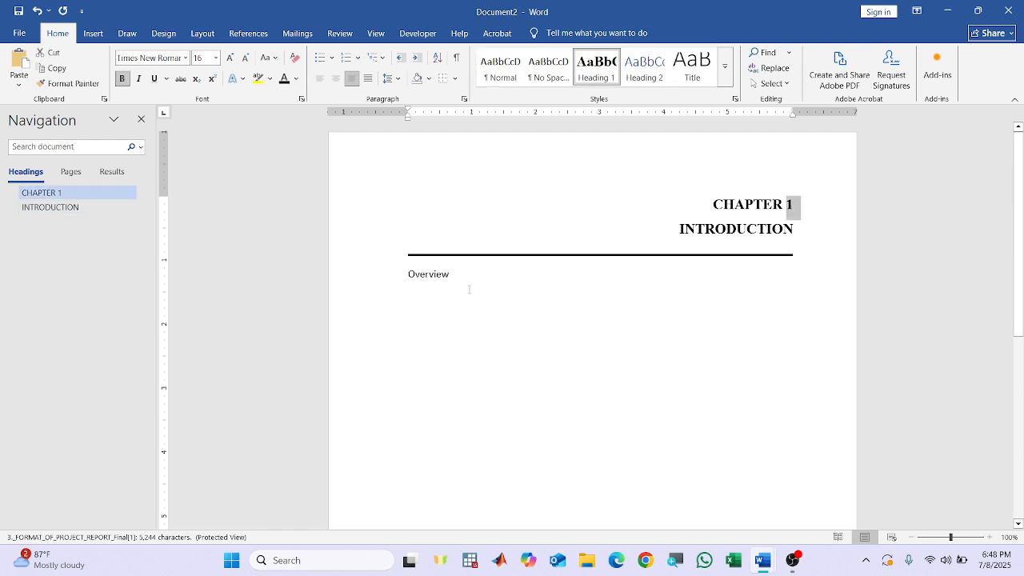
left_click(408, 274)
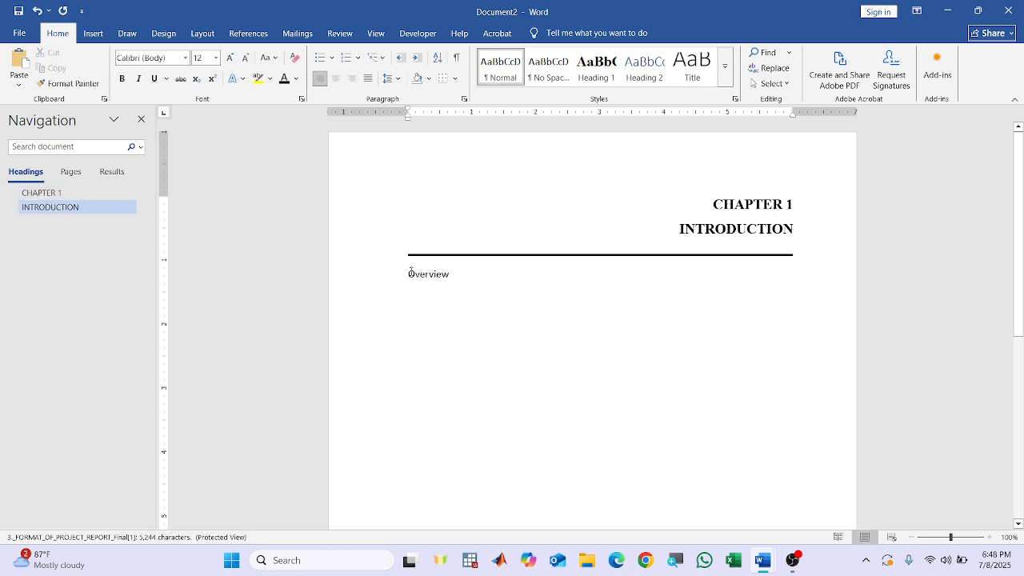
type("1.")
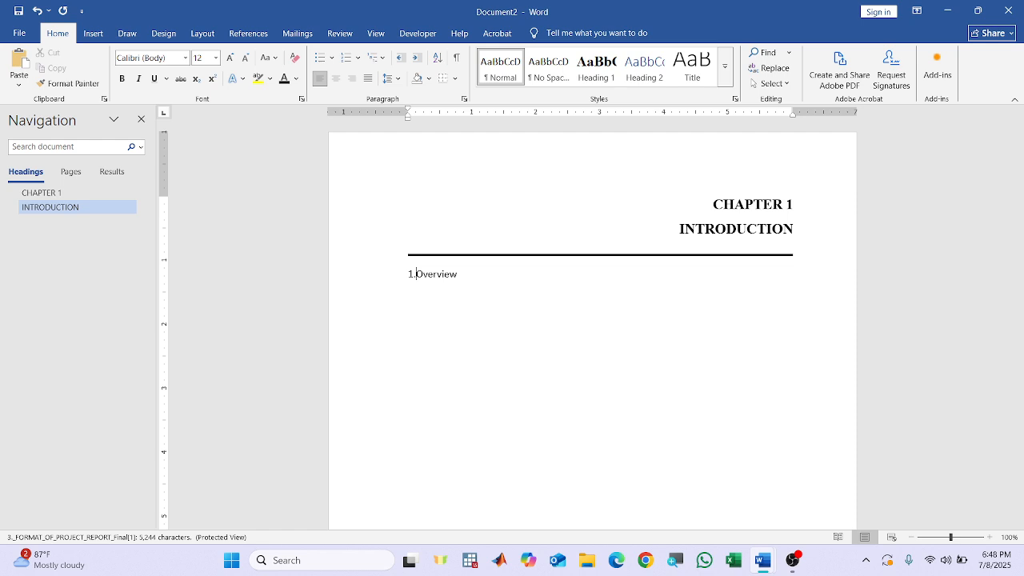
type("1")
left_click_drag(465, 279, 389, 283)
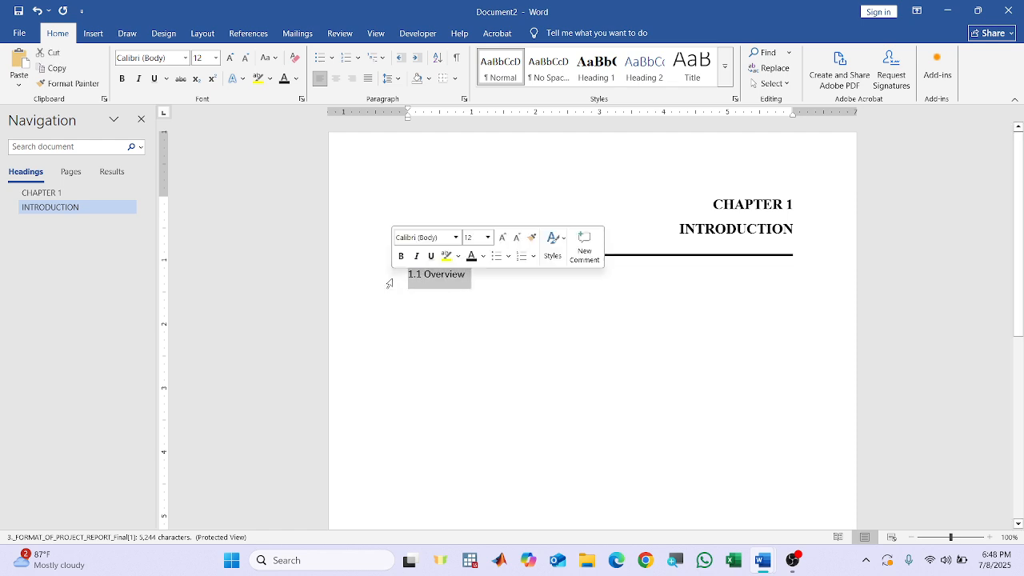
left_click(642, 80)
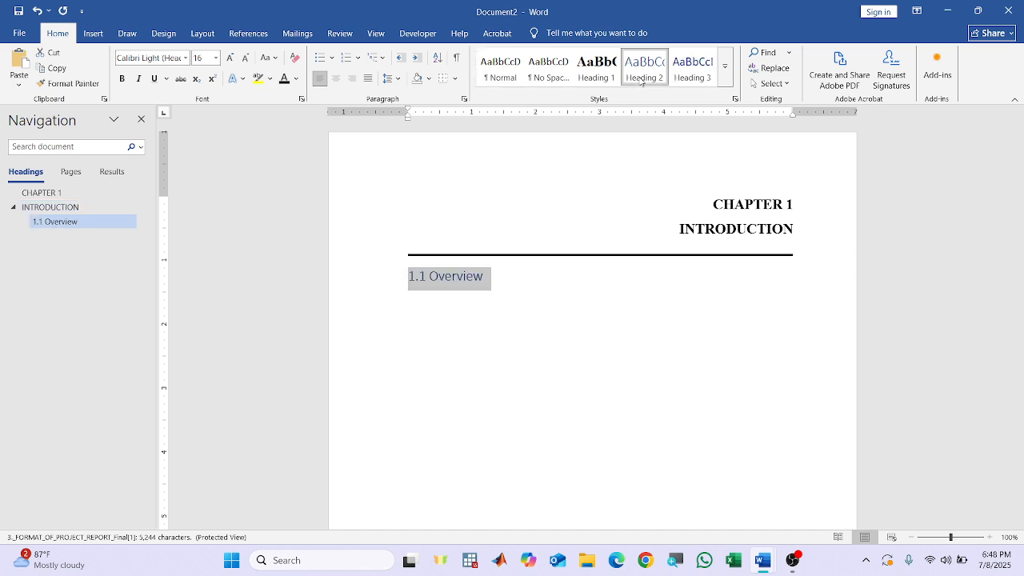
Check the font and size requirements for second order headings in the project report format document.
left_click(763, 559)
left_click(662, 475)
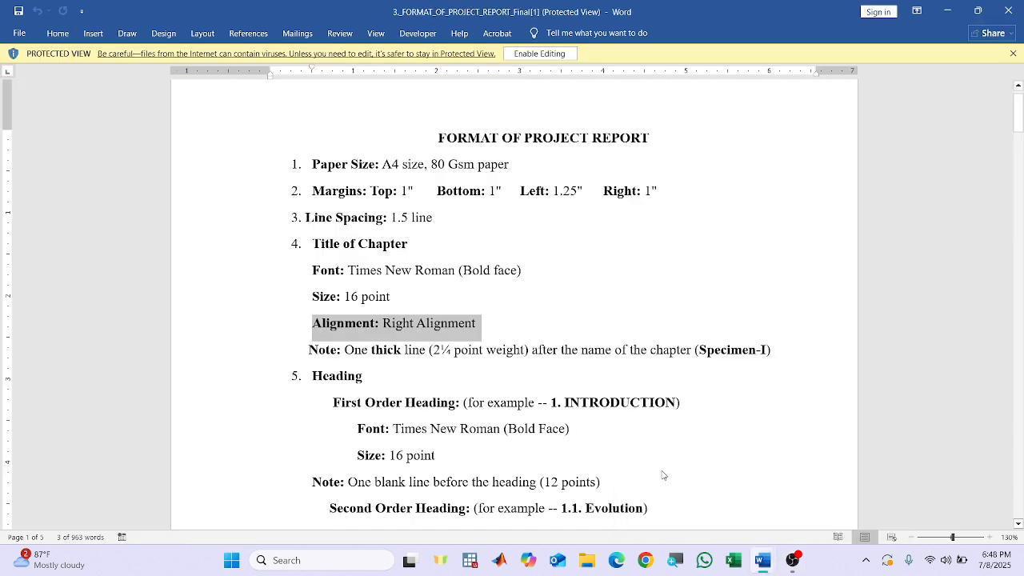
scroll(426, 417, "down", 3)
scroll(426, 417, "down", 1)
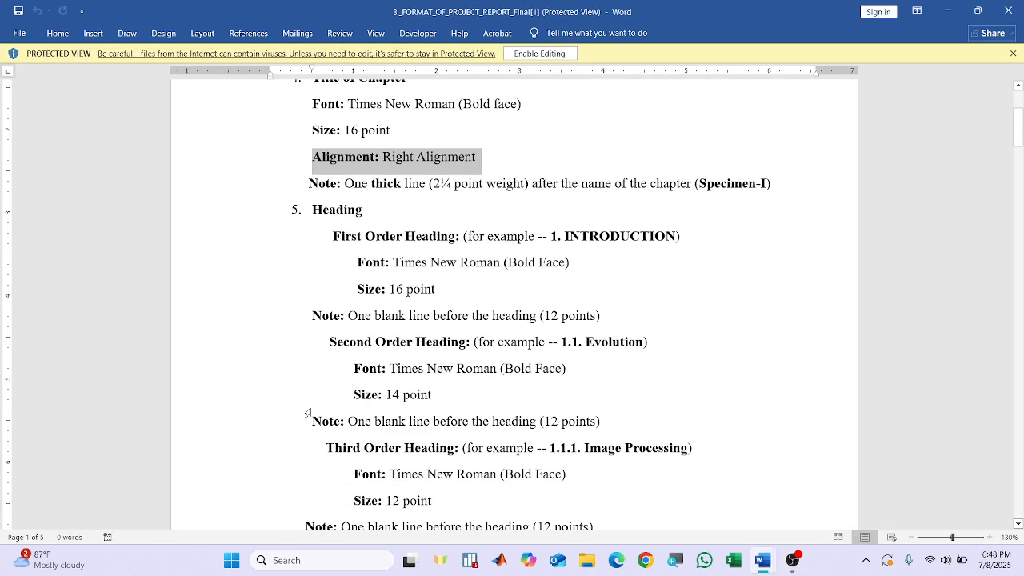
left_click_drag(347, 348, 641, 344)
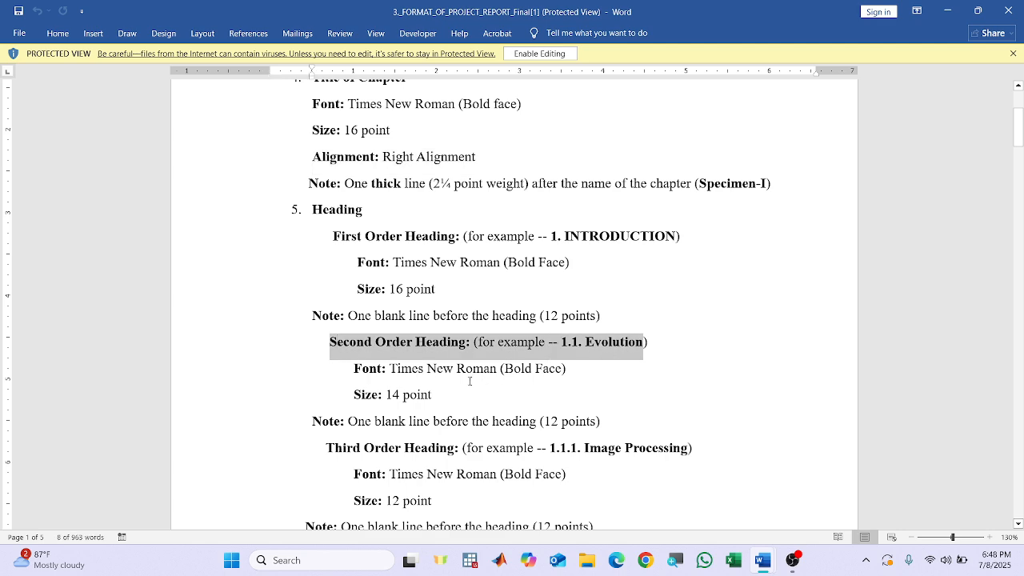
scroll(398, 319, "down", 2)
left_click_drag(399, 288, 534, 286)
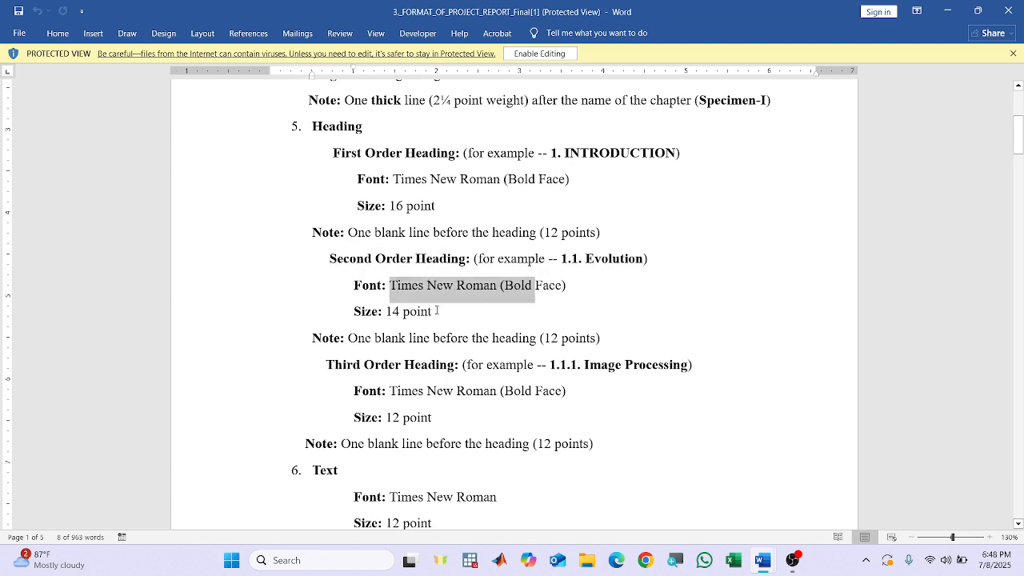
left_click_drag(387, 312, 438, 313)
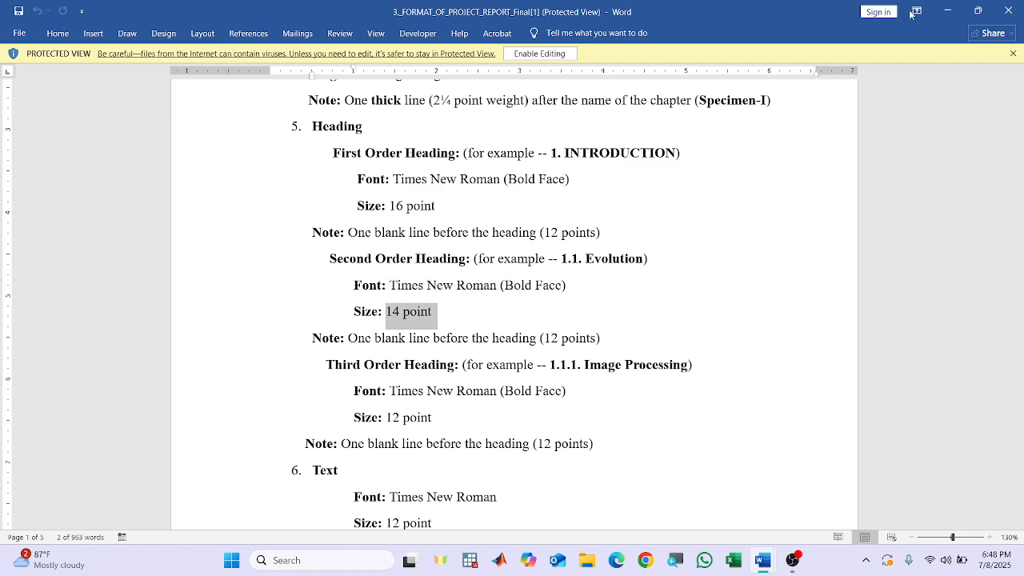
left_click(950, 11)
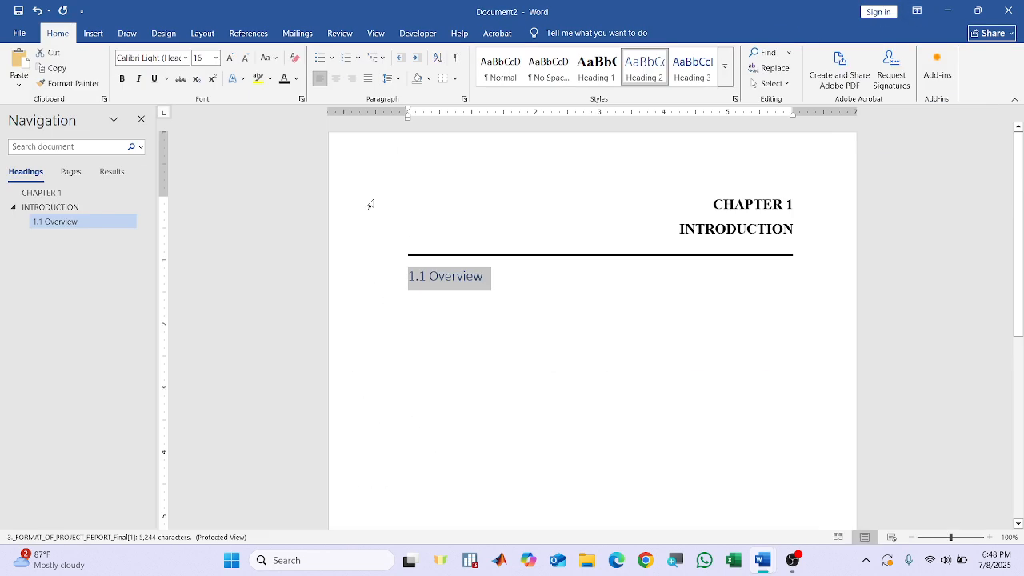
Format the "1.1 Overview" heading as Times New Roman, 14 pt, bold and black, and update Heading 2 to match it.
left_click(185, 63)
left_click(160, 131)
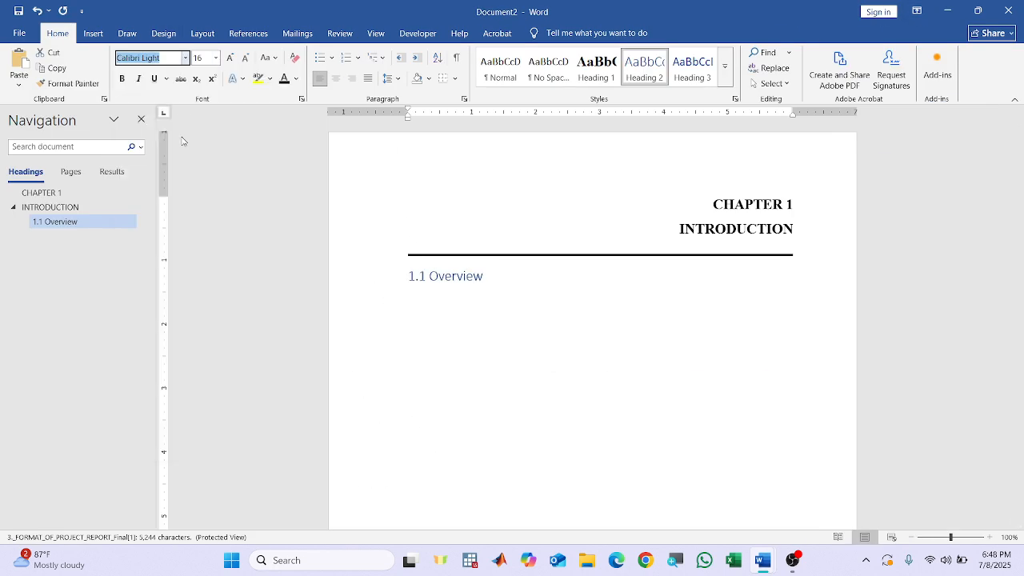
left_click(216, 57)
left_click(201, 142)
left_click(122, 78)
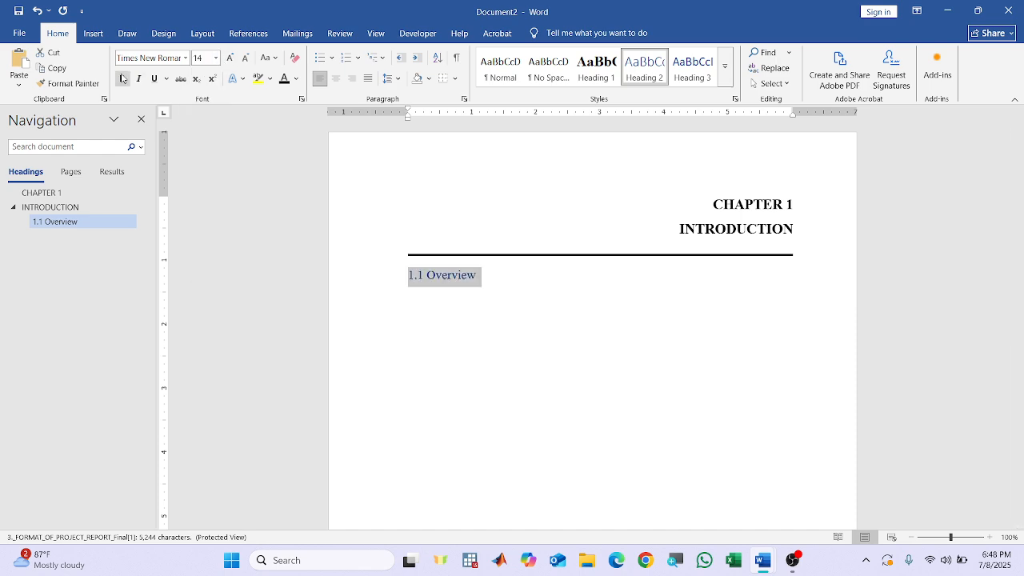
left_click(284, 80)
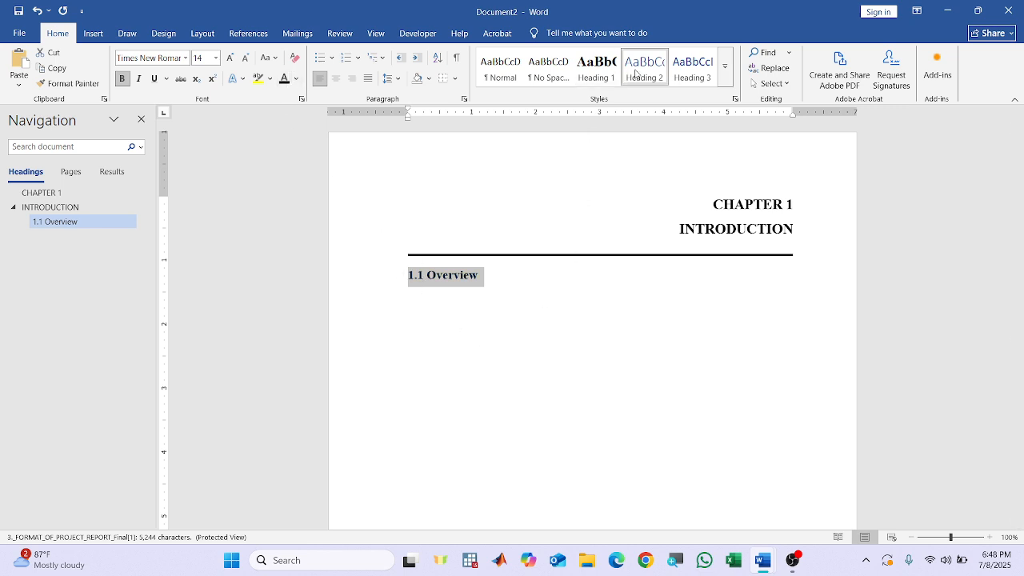
right_click(637, 74)
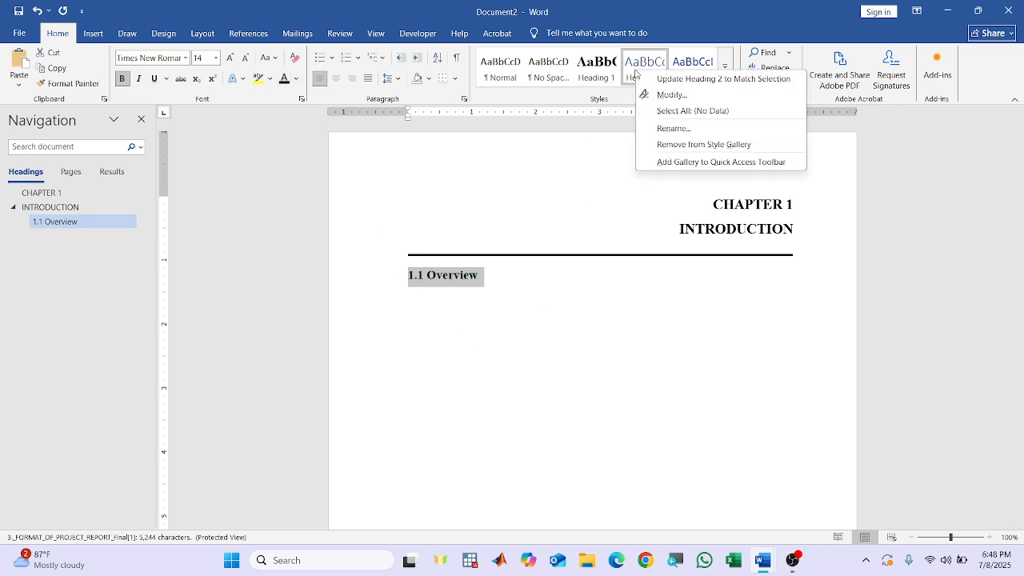
left_click(685, 78)
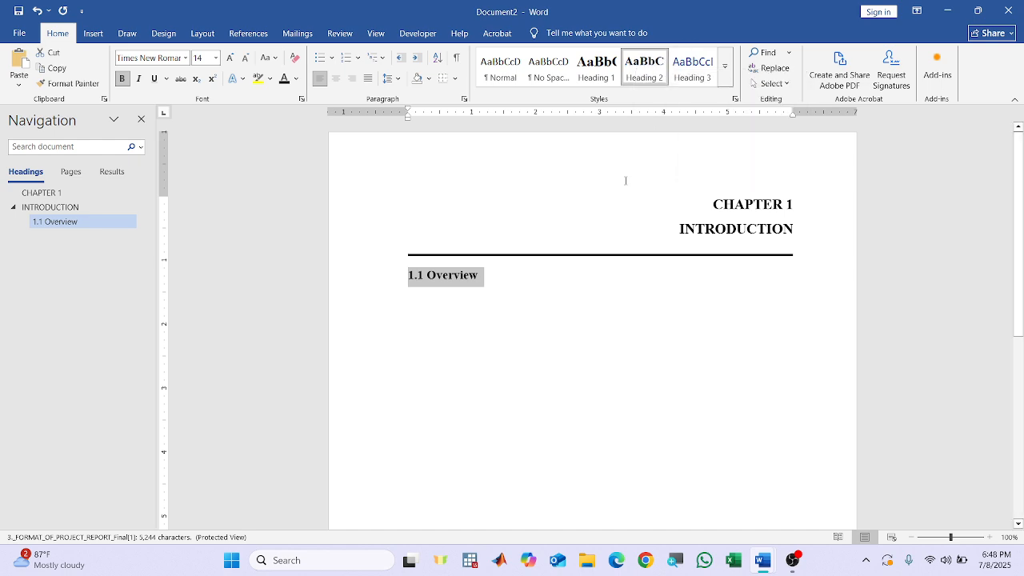
Generate sample body text in a new paragraph below "1.1 Overview" with =rand().
left_click(513, 309)
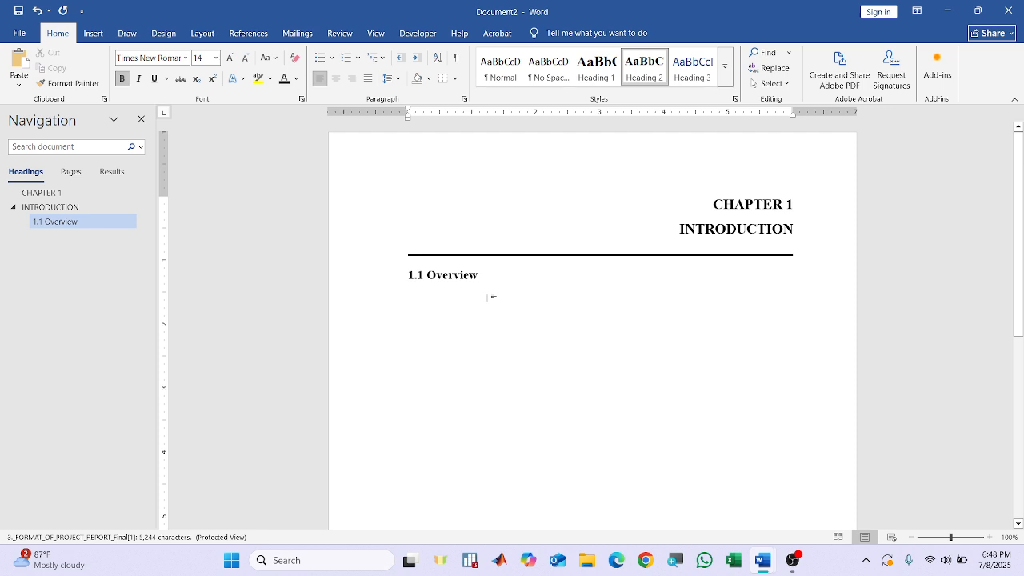
key("Return")
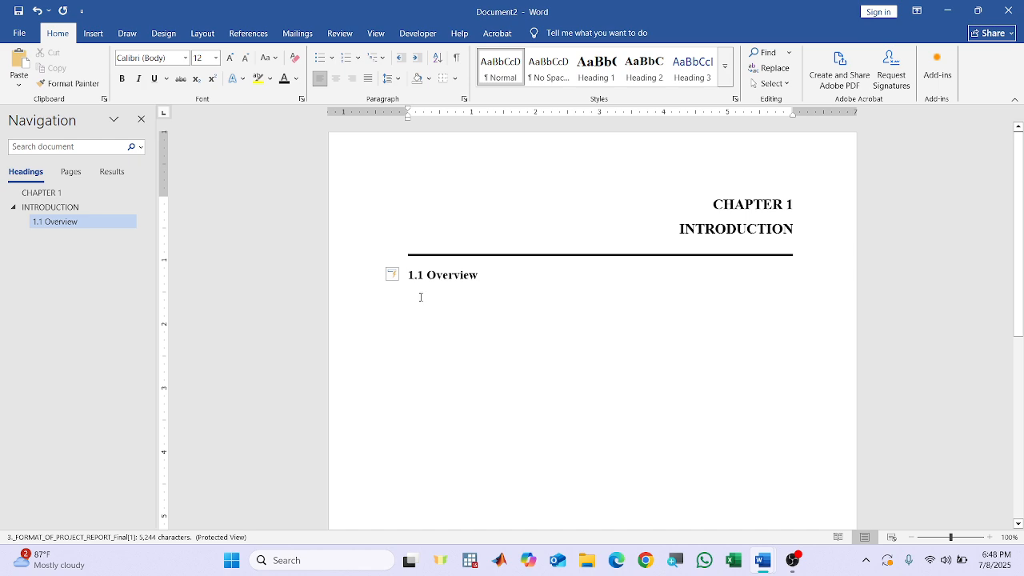
type("=rand")
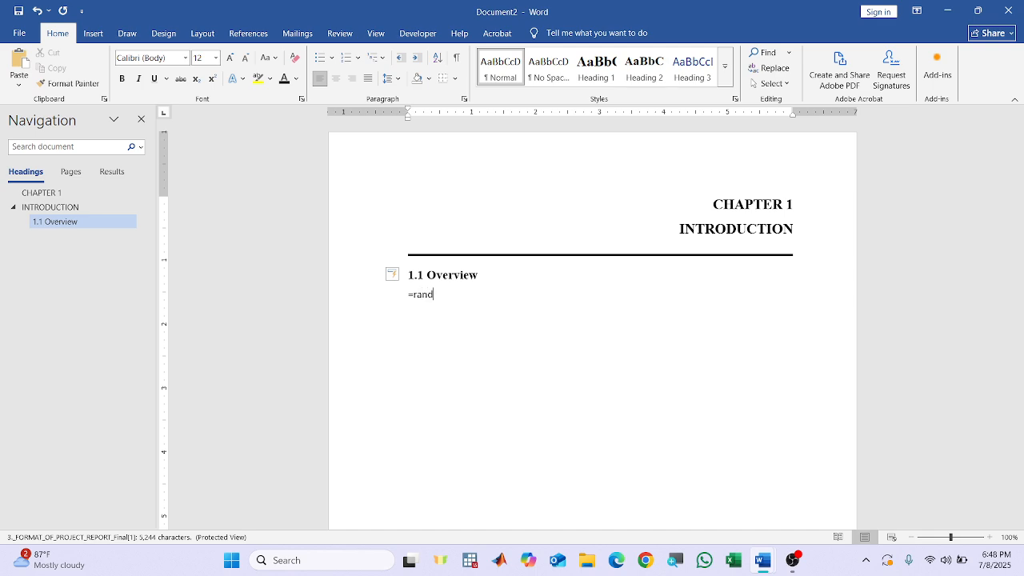
type("()")
key("Return")
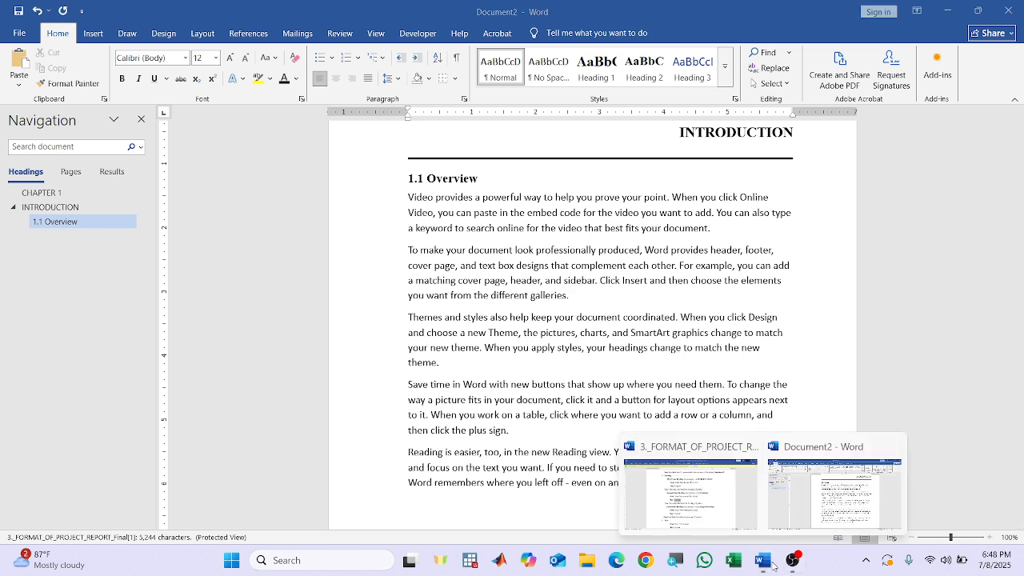
Select the sample body paragraphs and check the body text requirements in the format document.
left_click_drag(408, 197, 695, 452)
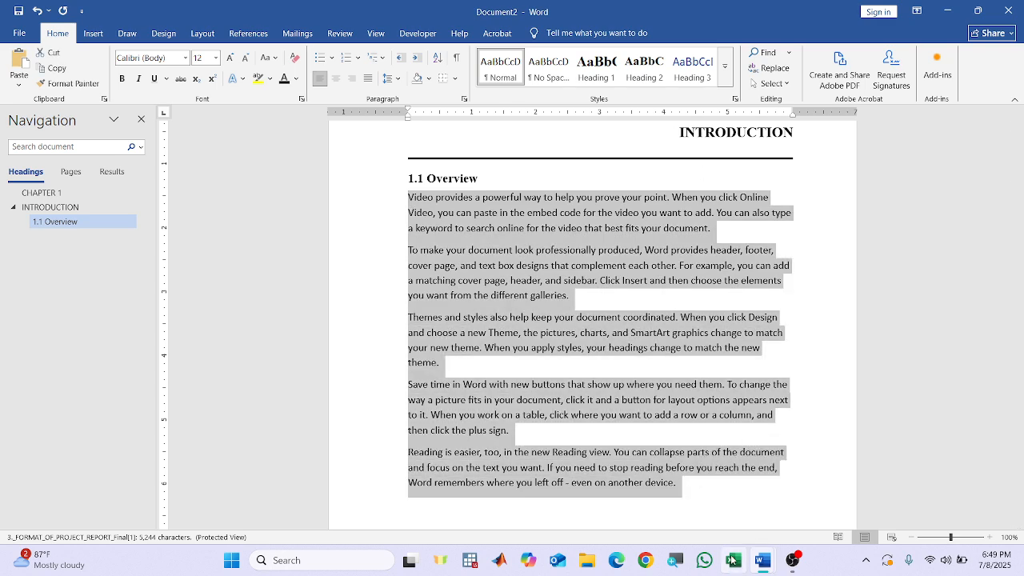
left_click(762, 560)
left_click(708, 505)
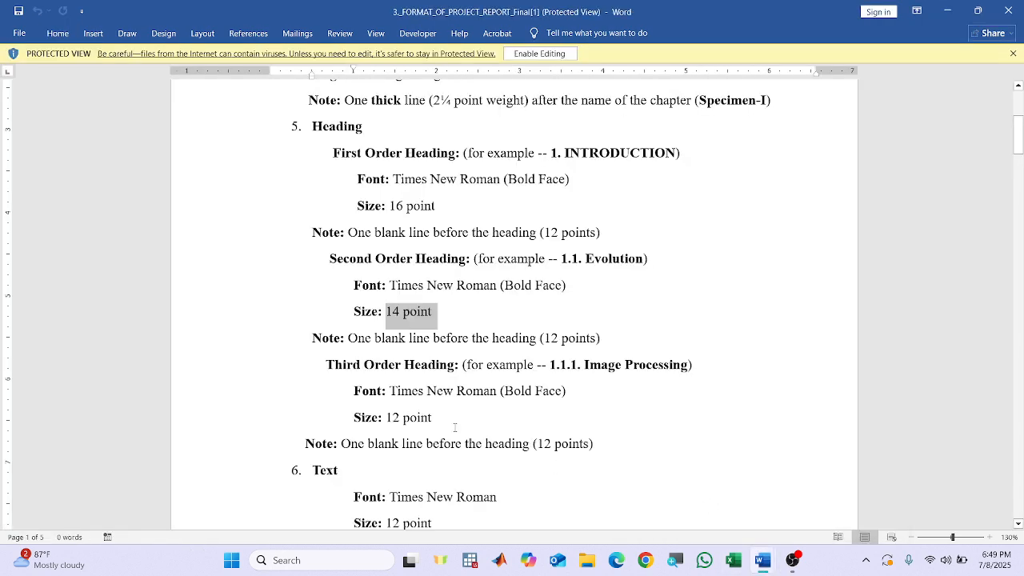
scroll(458, 427, "down", 3)
scroll(459, 428, "down", 5)
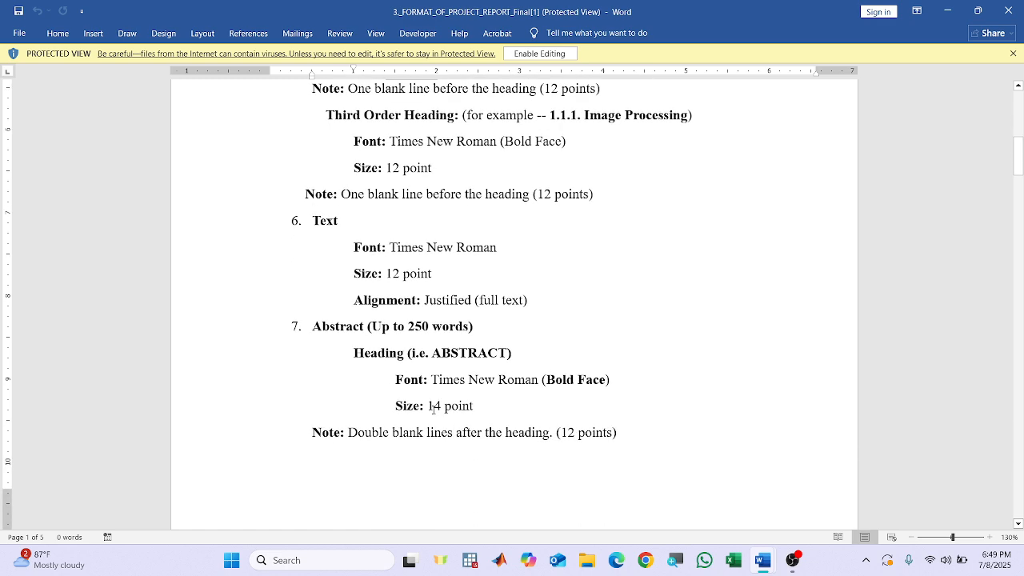
scroll(402, 407, "up", 4)
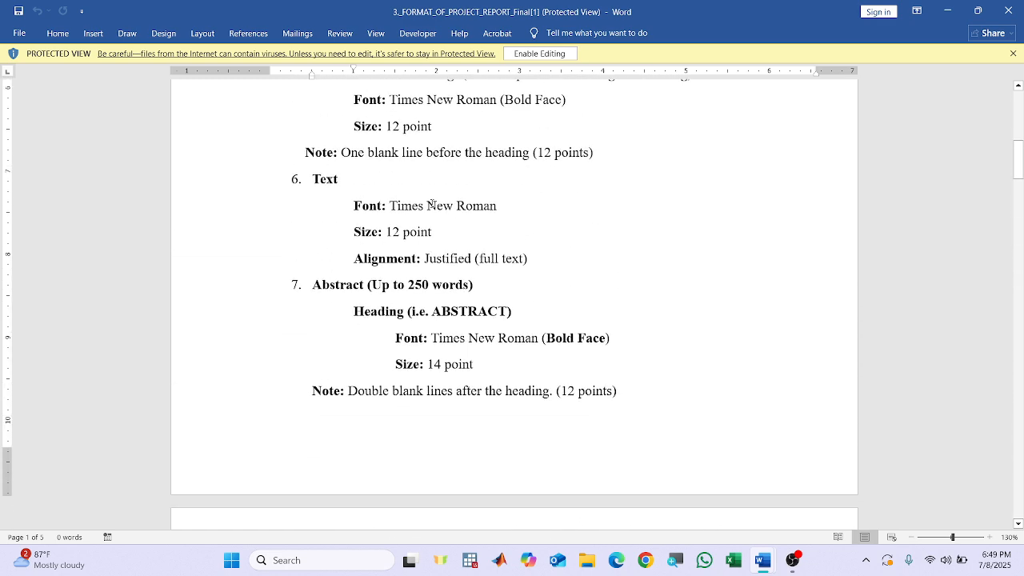
left_click_drag(315, 176, 489, 206)
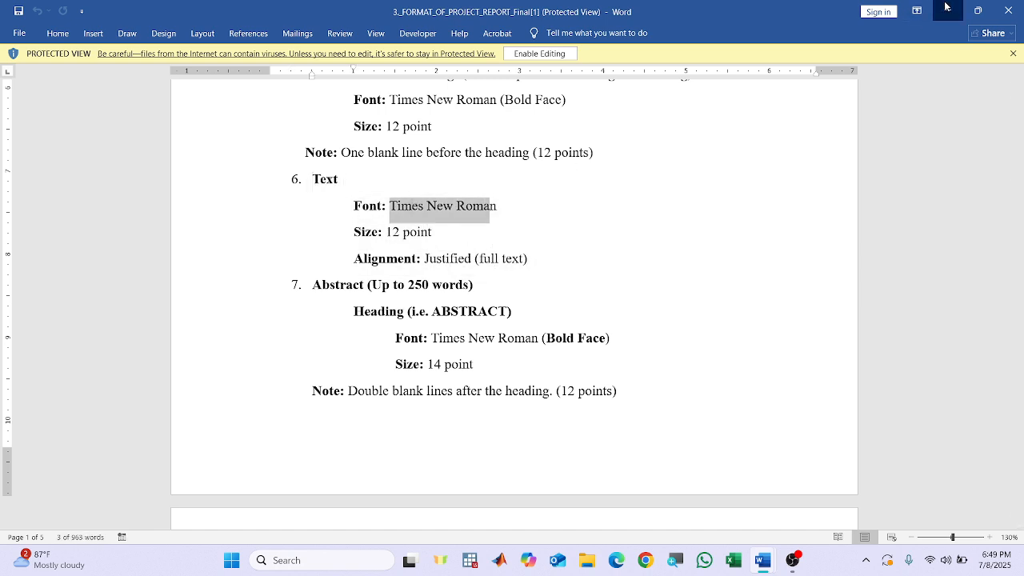
left_click(947, 10)
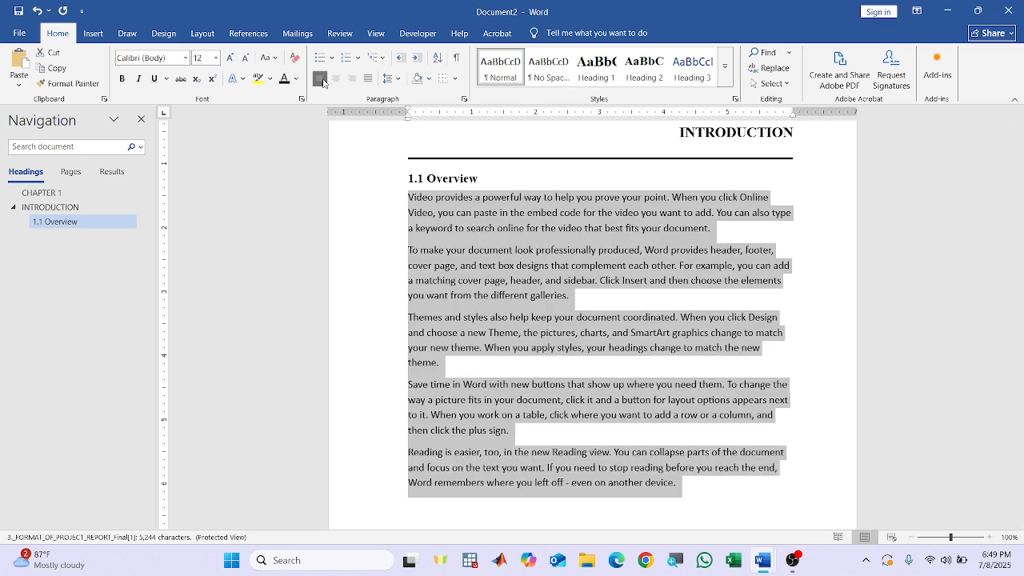
Justify the selected body paragraphs and format them as Times New Roman, 12 pt, with 1.5 line spacing.
key("ctrl+j")
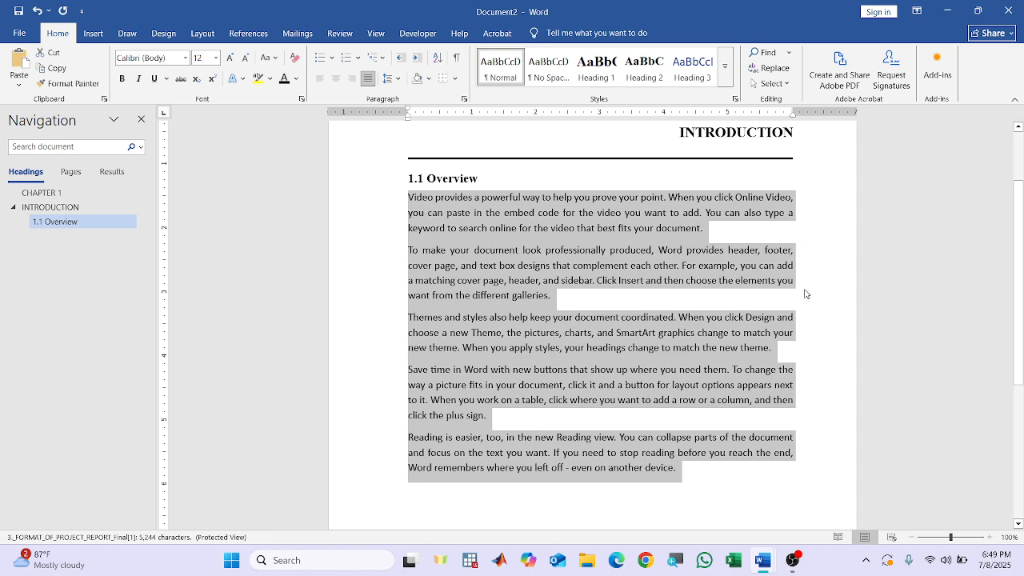
left_click(184, 57)
left_click(172, 135)
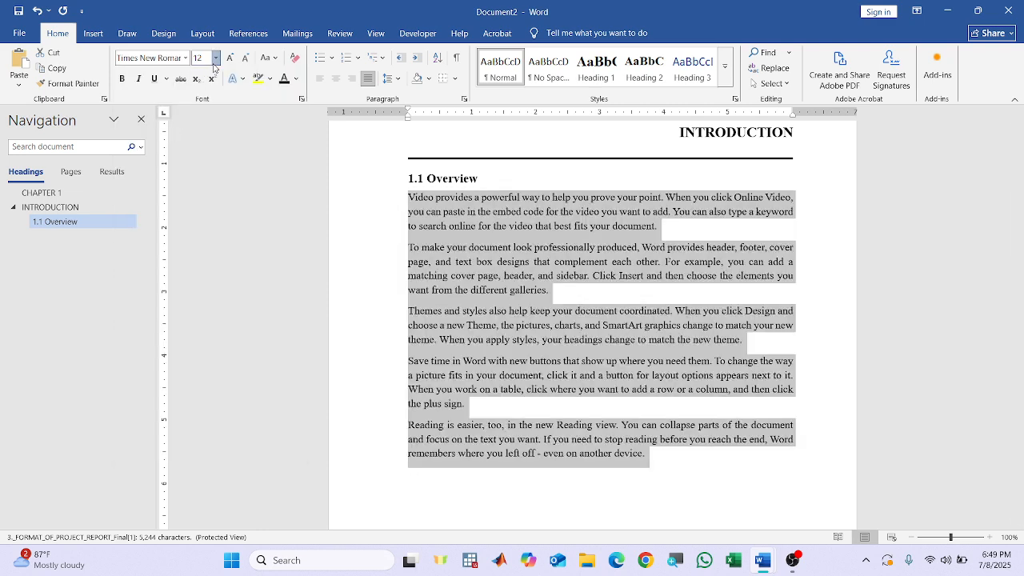
left_click(215, 61)
left_click(205, 125)
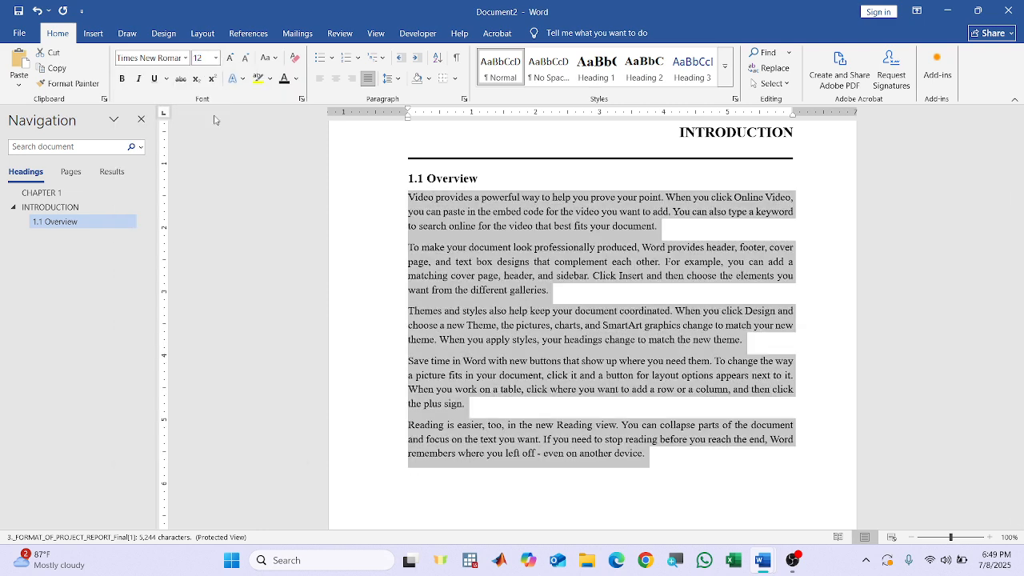
left_click(390, 78)
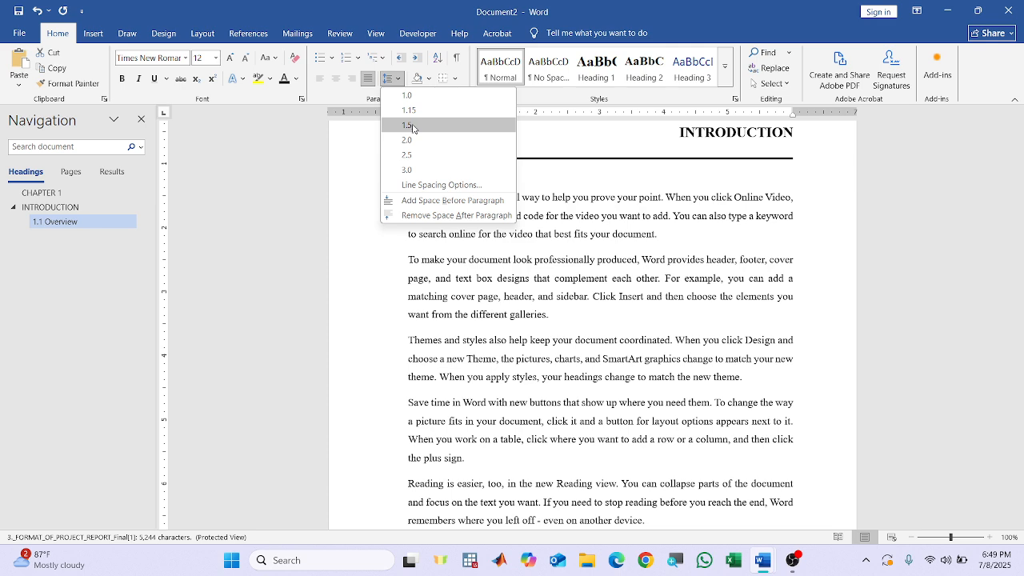
left_click(413, 127)
scroll(560, 332, "down", 1)
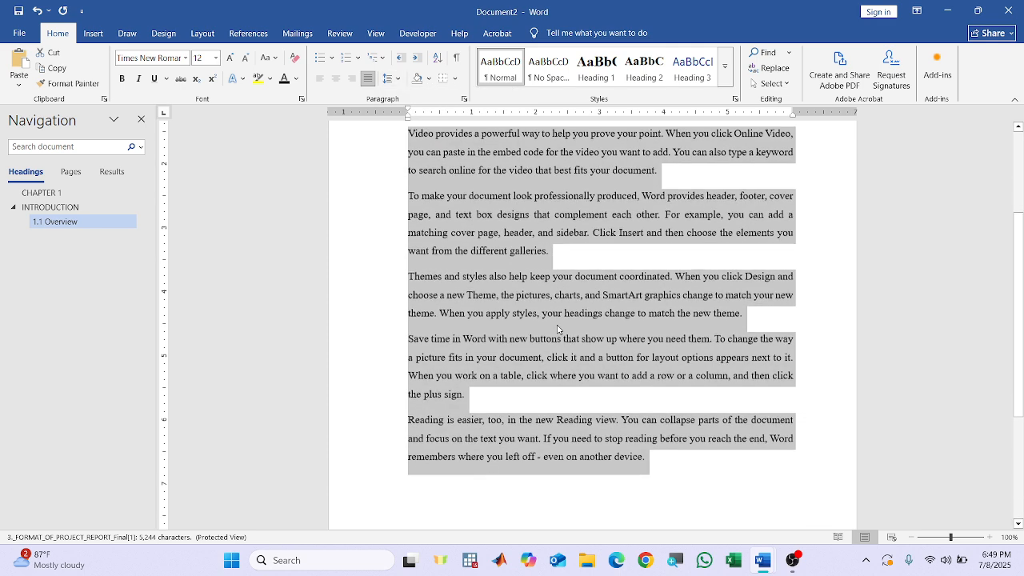
scroll(584, 381, "up", 2)
scroll(560, 344, "up", 1)
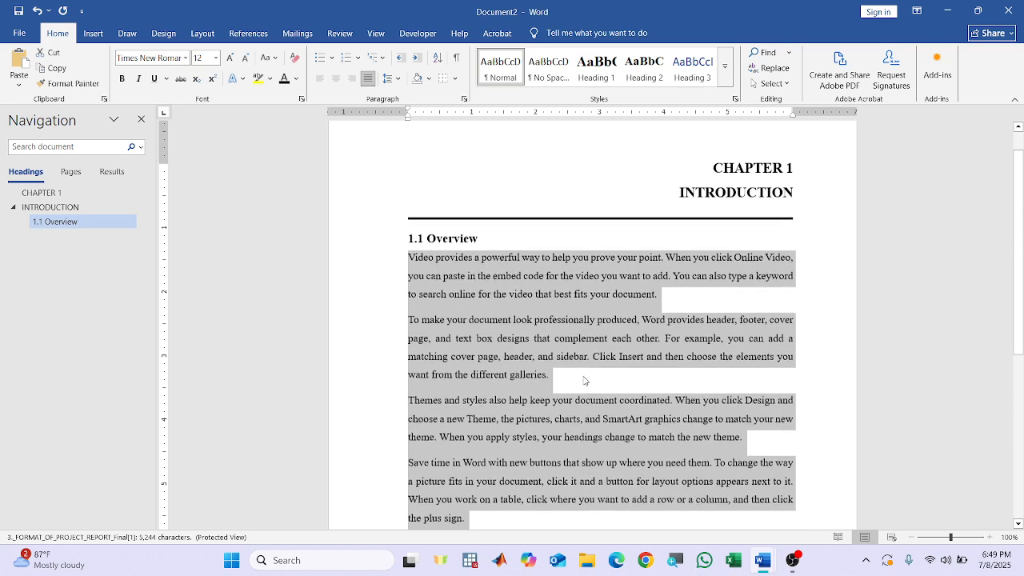
Update the Normal style to match the selected body text and review the resulting page.
right_click(502, 74)
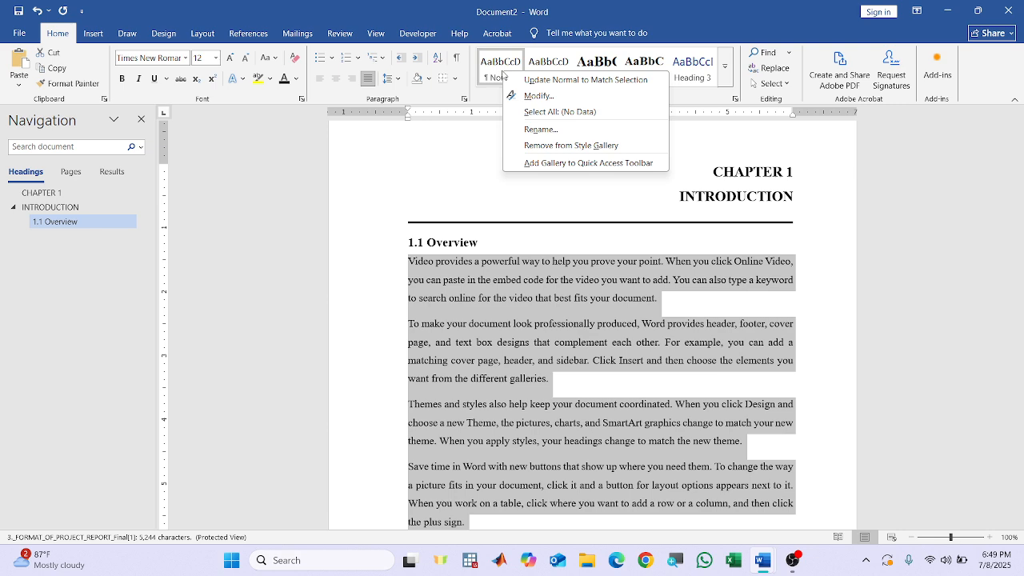
left_click(518, 81)
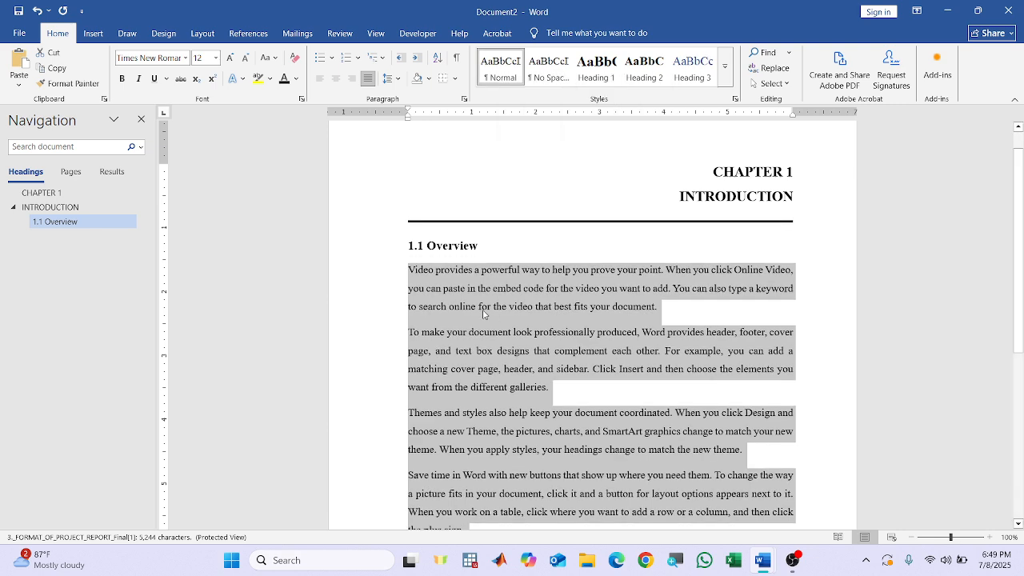
left_click(483, 315)
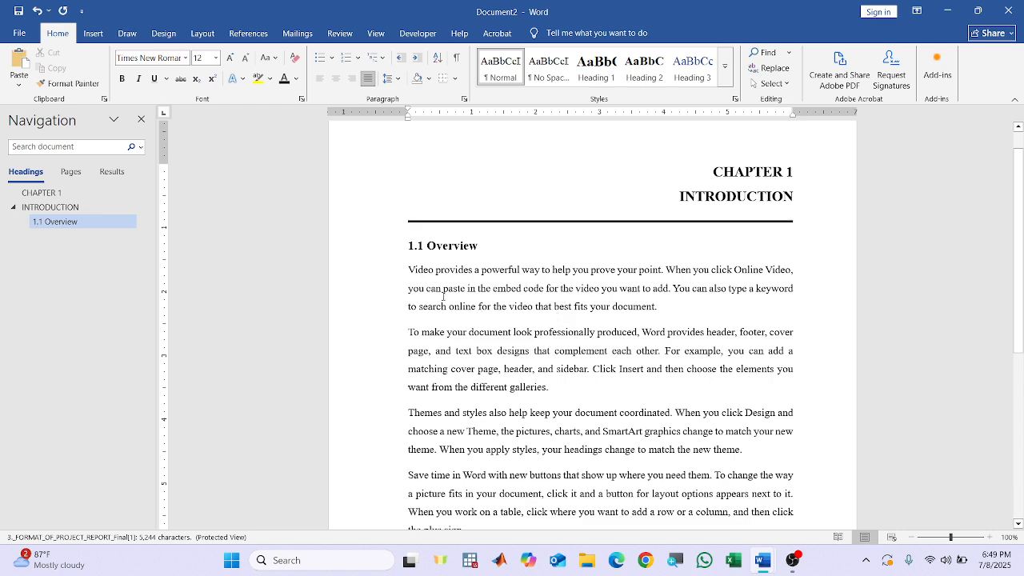
scroll(443, 296, "down", 5)
scroll(469, 256, "up", 3)
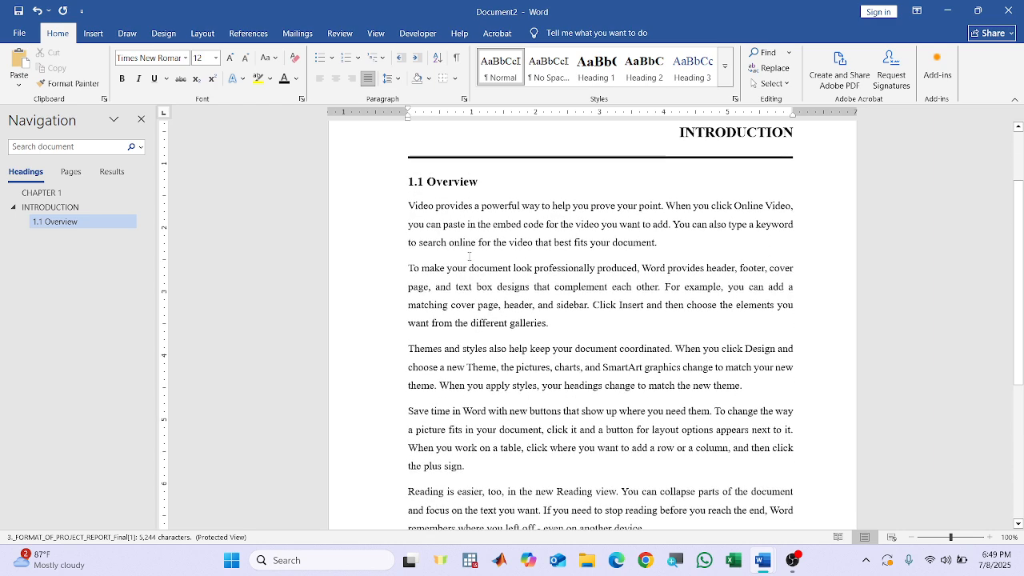
scroll(602, 359, "down", 2)
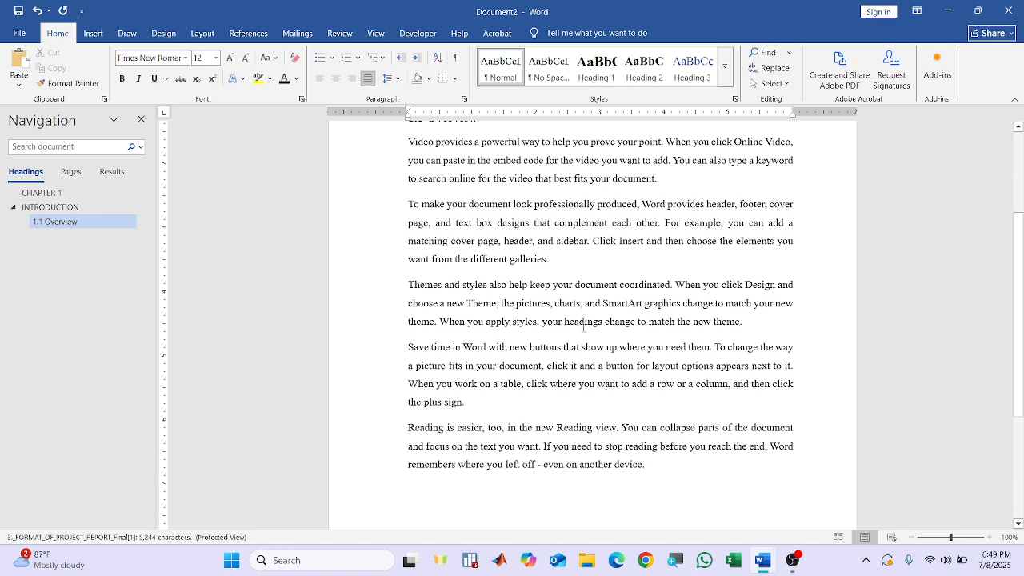
scroll(583, 326, "up", 2)
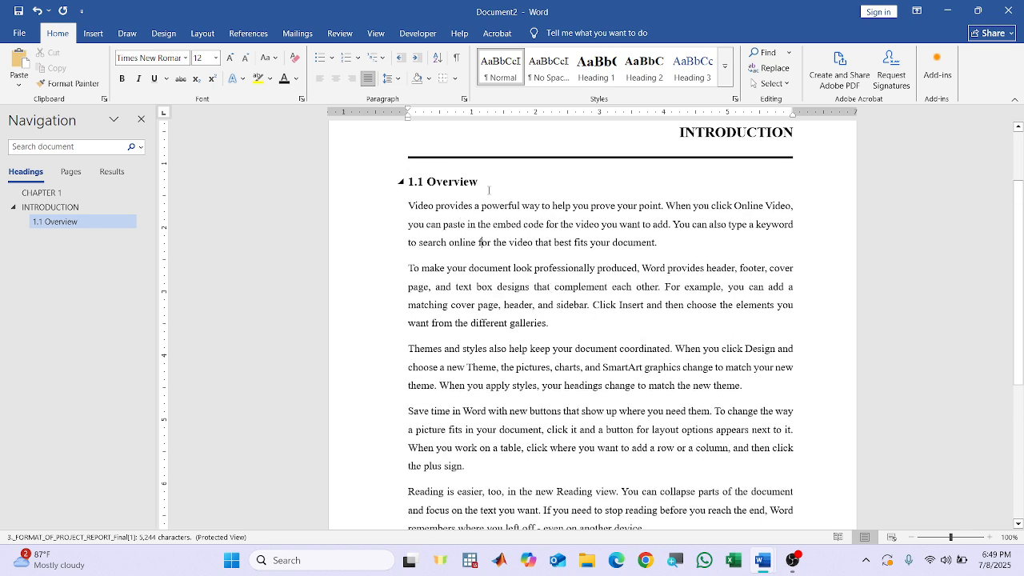
Try removing the space after the "1.1 Overview" heading, and undo that change.
left_click(488, 190)
left_click(387, 78)
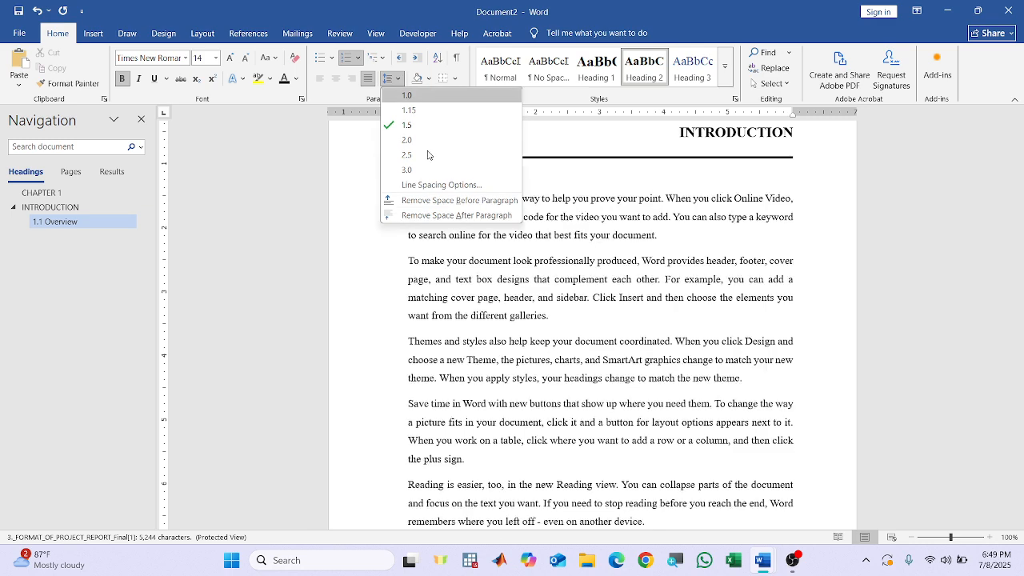
left_click(460, 215)
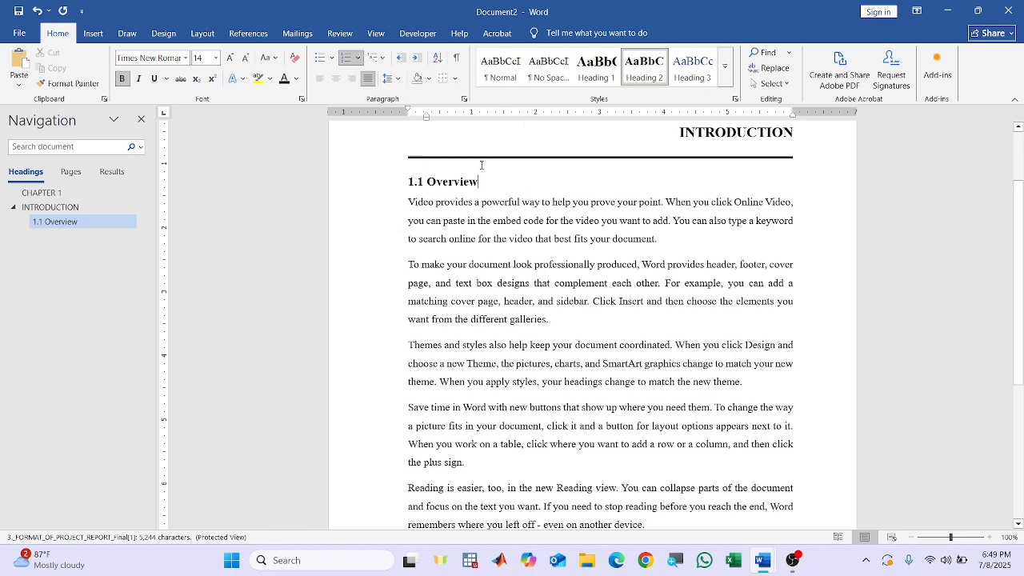
key("ctrl+z")
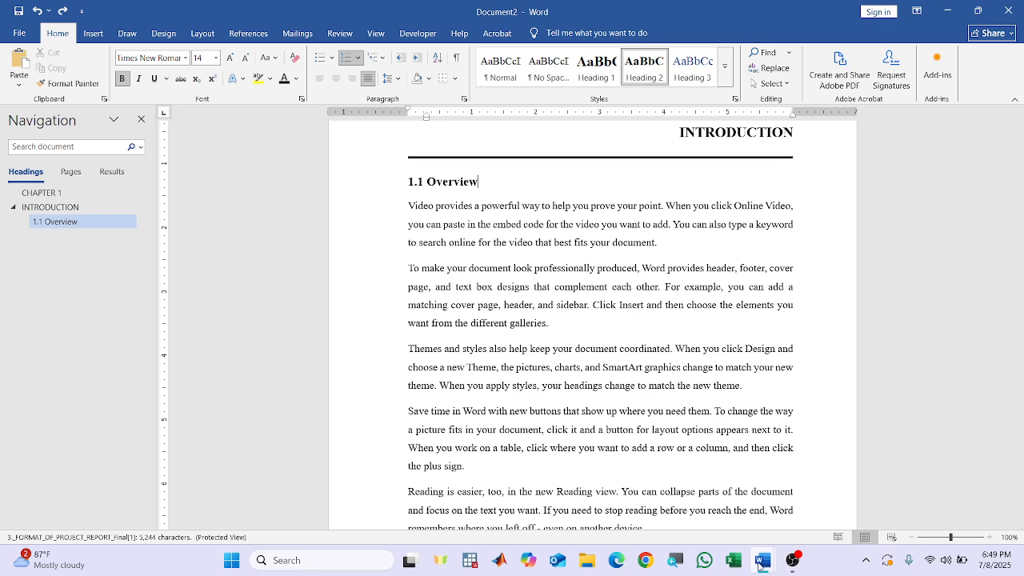
Check the blank line notes for first, second and third order headings in the project report format document.
mouse_move(762, 560)
left_click(721, 502)
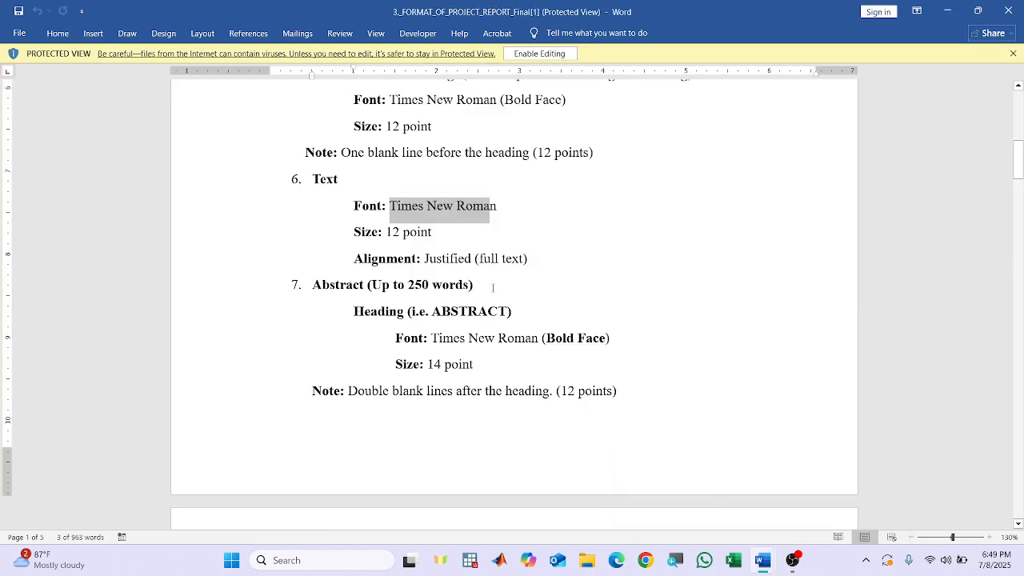
scroll(345, 207, "up", 1)
left_click_drag(339, 194, 599, 195)
scroll(421, 243, "up", 2)
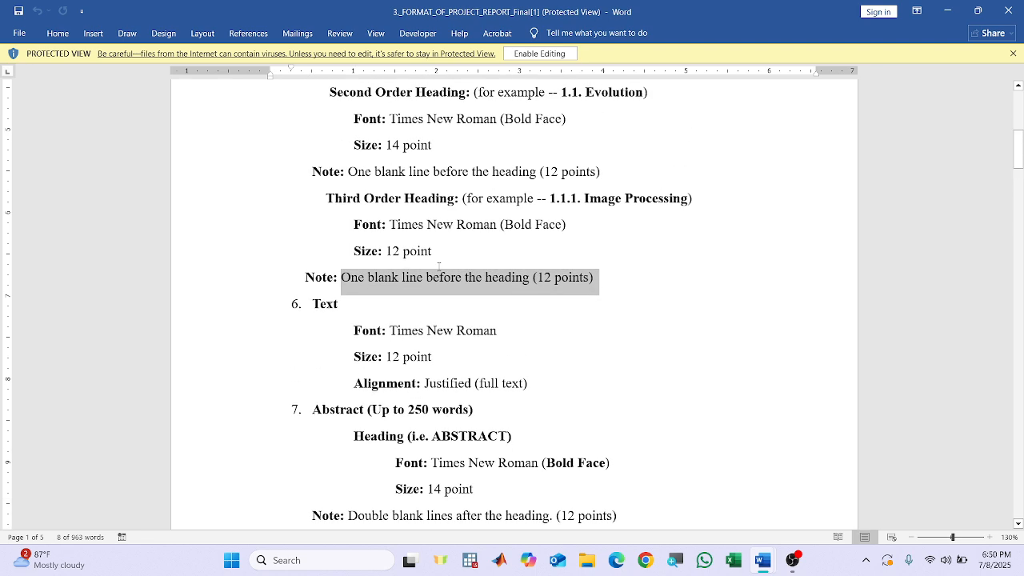
scroll(422, 244, "up", 3)
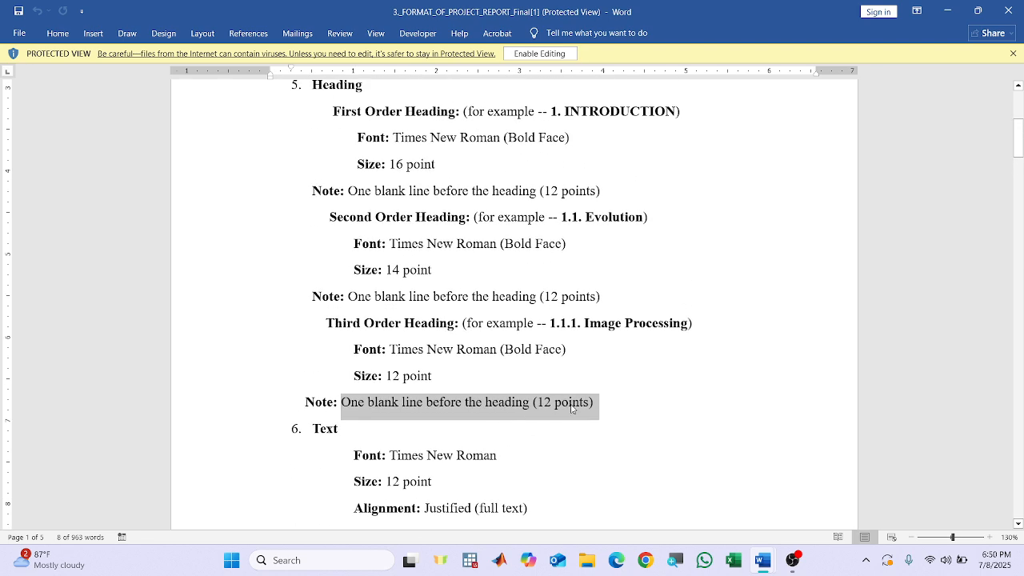
left_click_drag(538, 403, 367, 404)
scroll(446, 342, "up", 2)
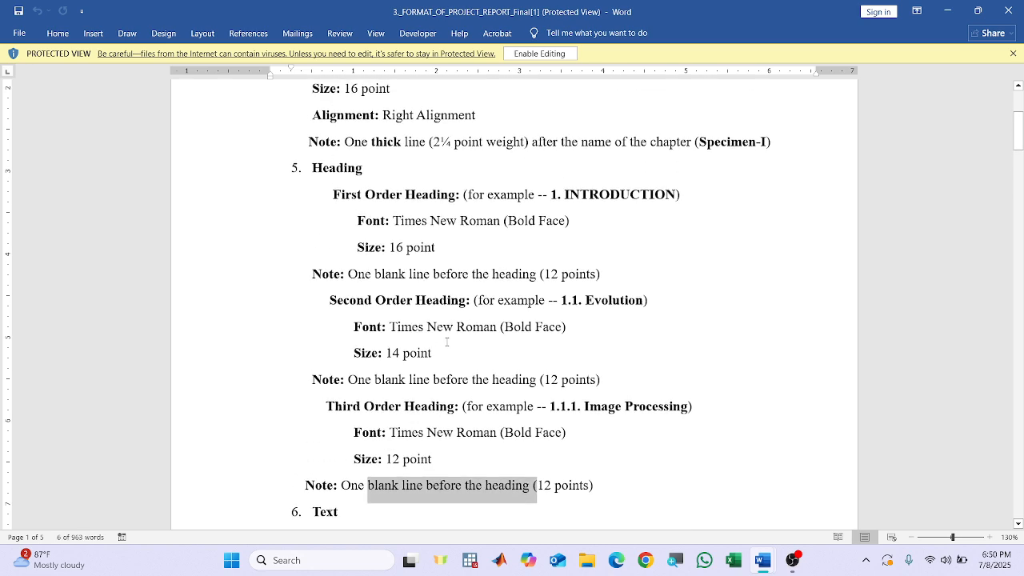
left_click_drag(392, 275, 606, 277)
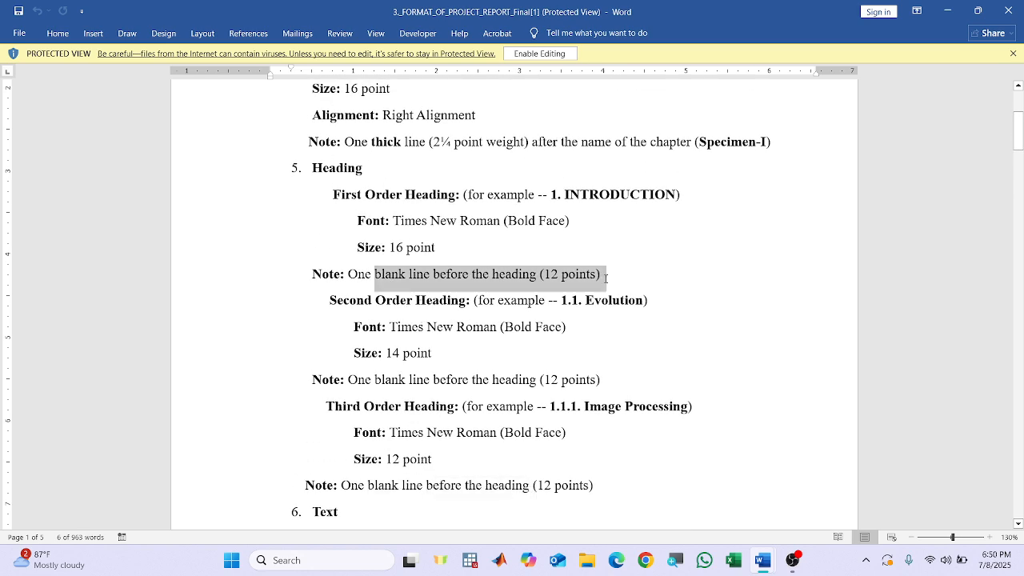
left_click_drag(382, 387, 616, 391)
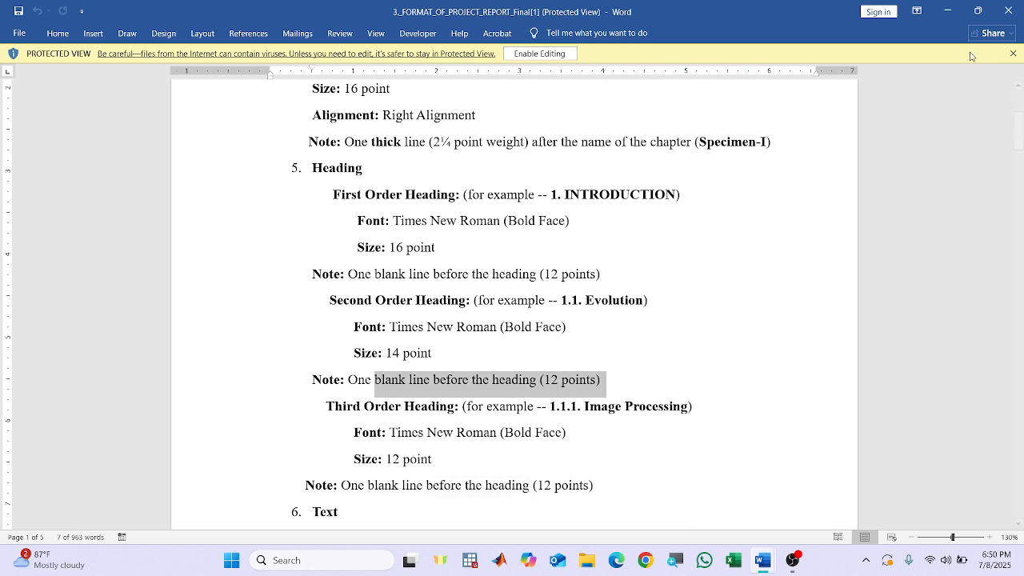
left_click(947, 12)
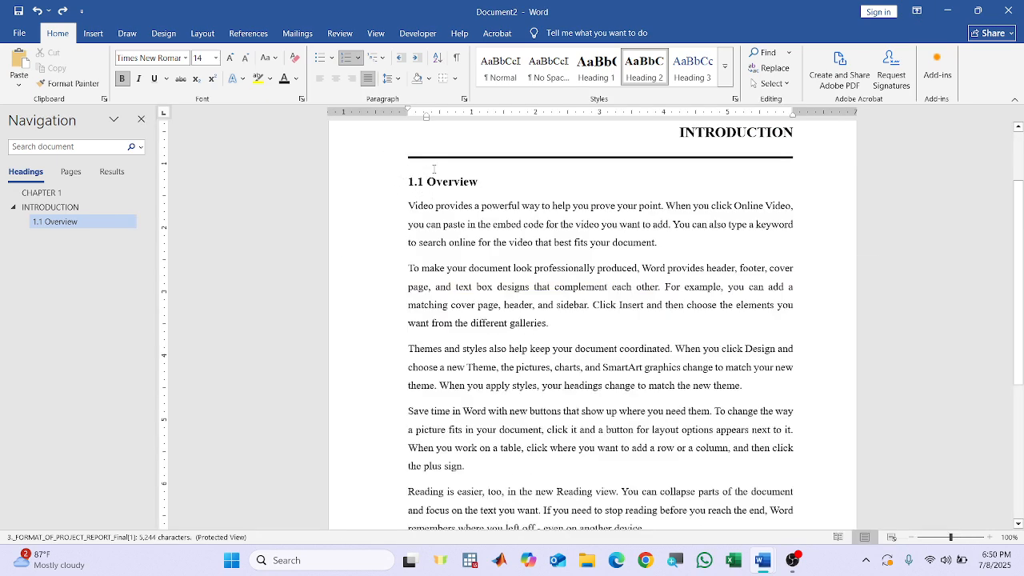
Remove the paragraph spacing before and after the "1.1 Overview" heading.
left_click(397, 79)
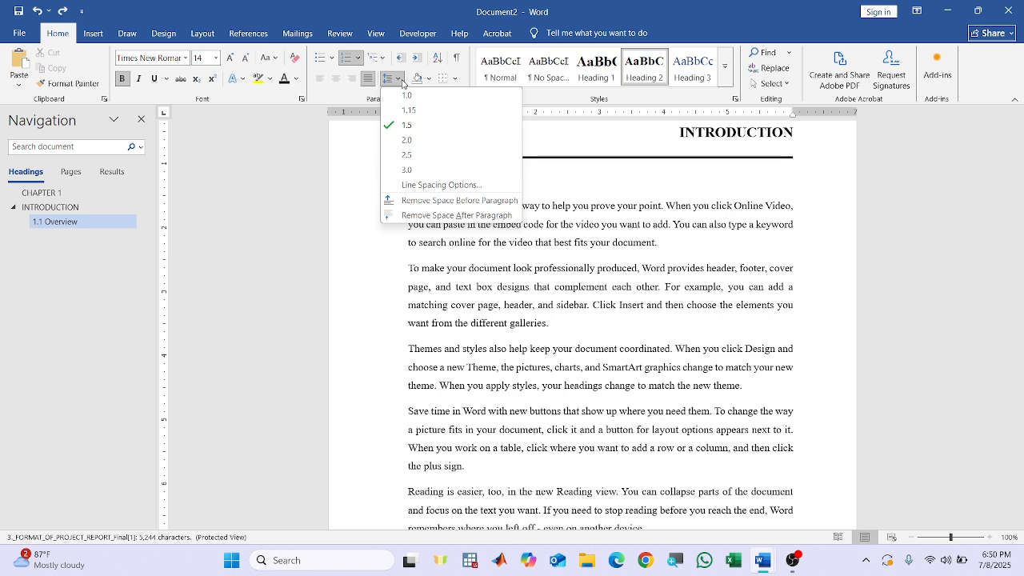
left_click(478, 206)
left_click(397, 79)
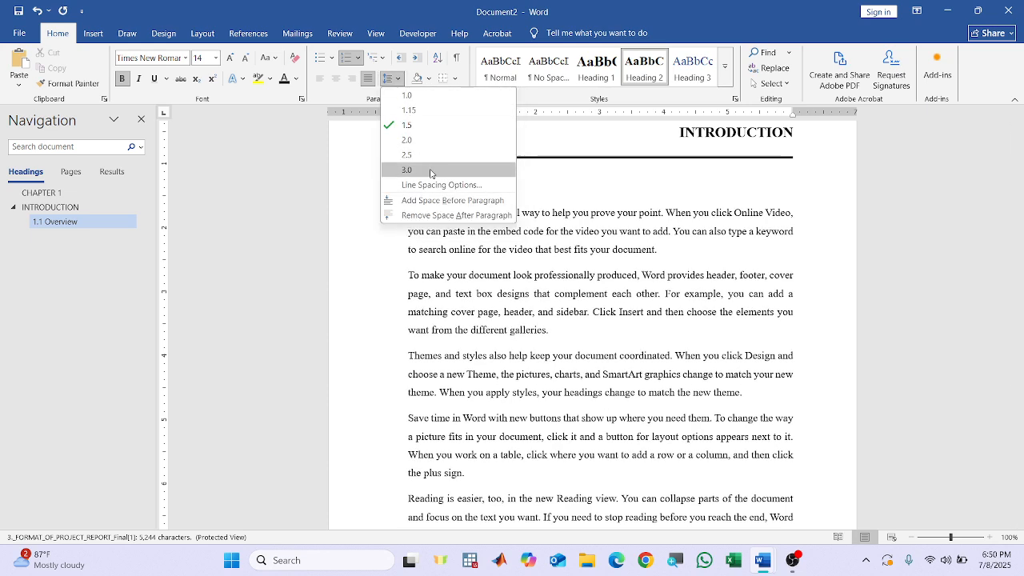
left_click(440, 216)
left_click(478, 264)
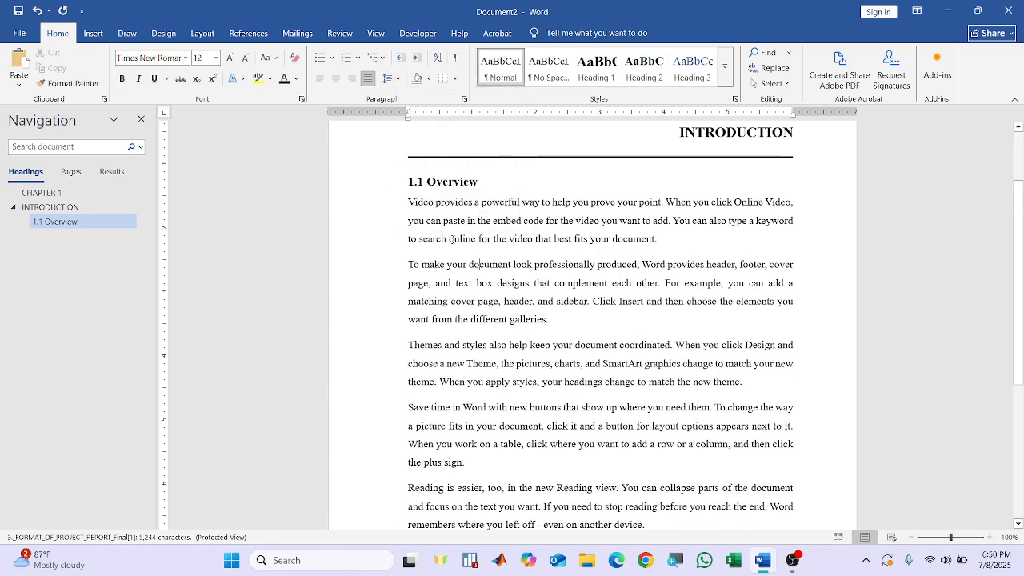
Try 1.0 line spacing on the "1.1 Overview" heading, and set it back to 1.5.
left_click(428, 182)
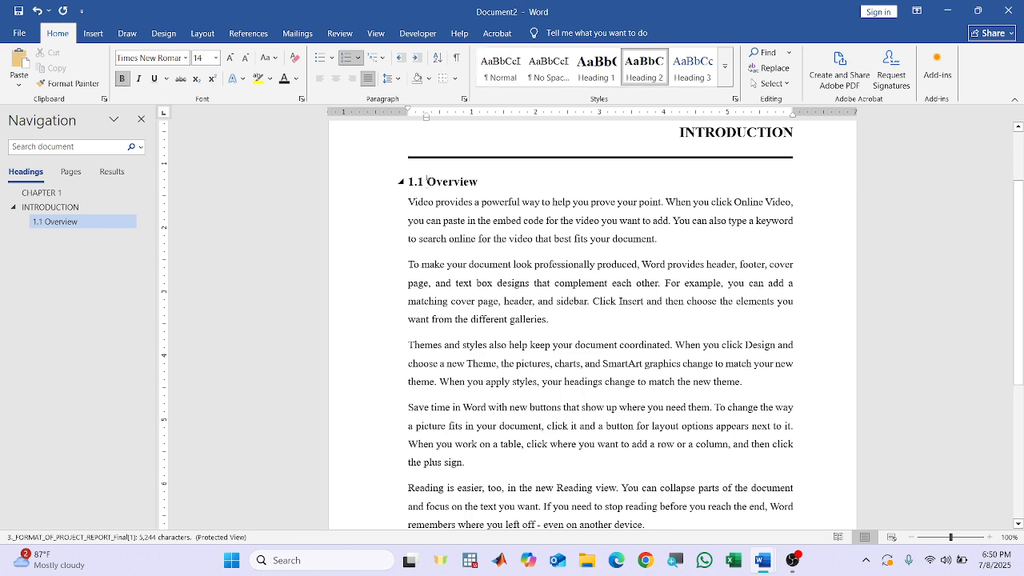
left_click(391, 78)
left_click(403, 99)
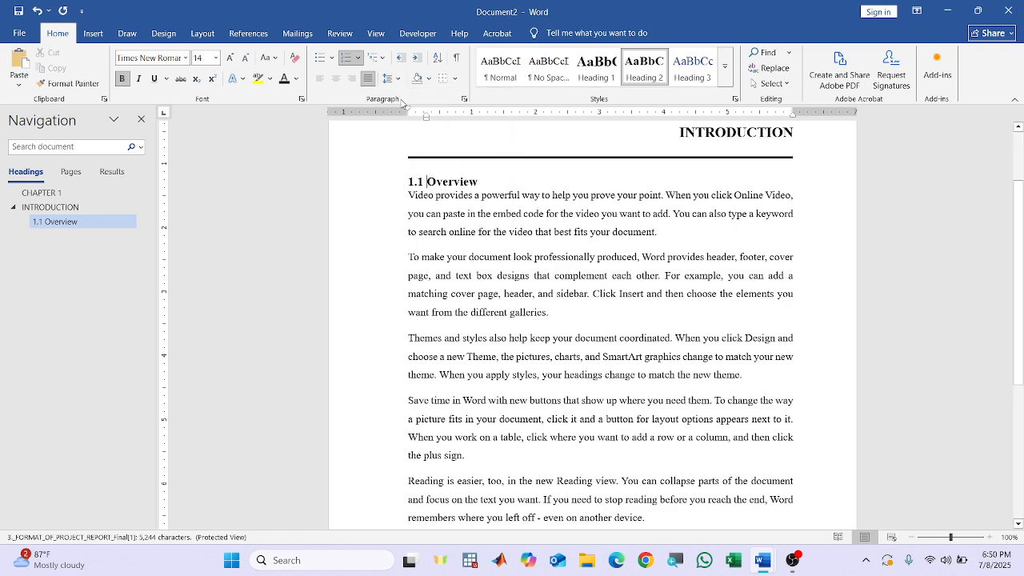
left_click(391, 78)
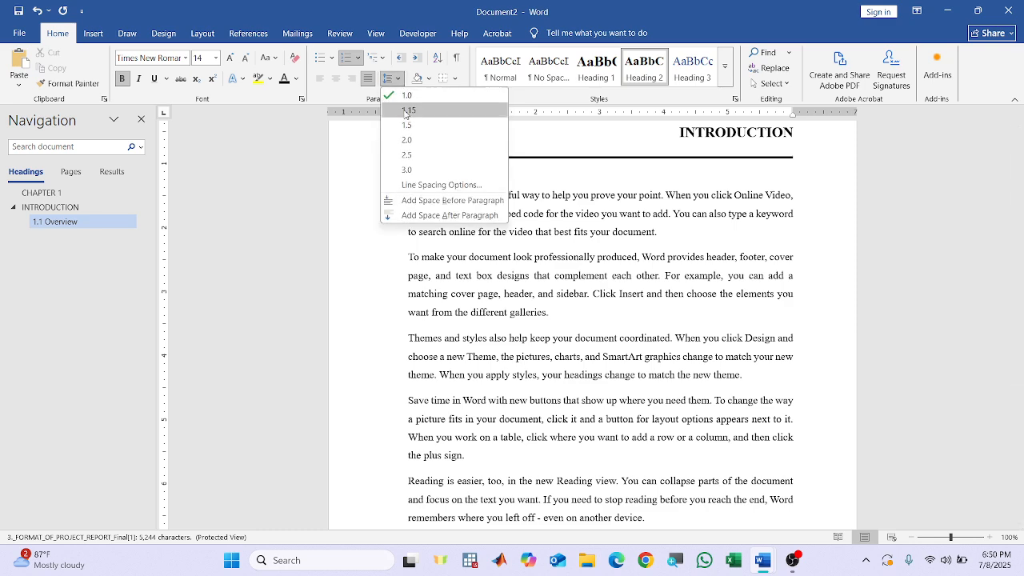
left_click(410, 135)
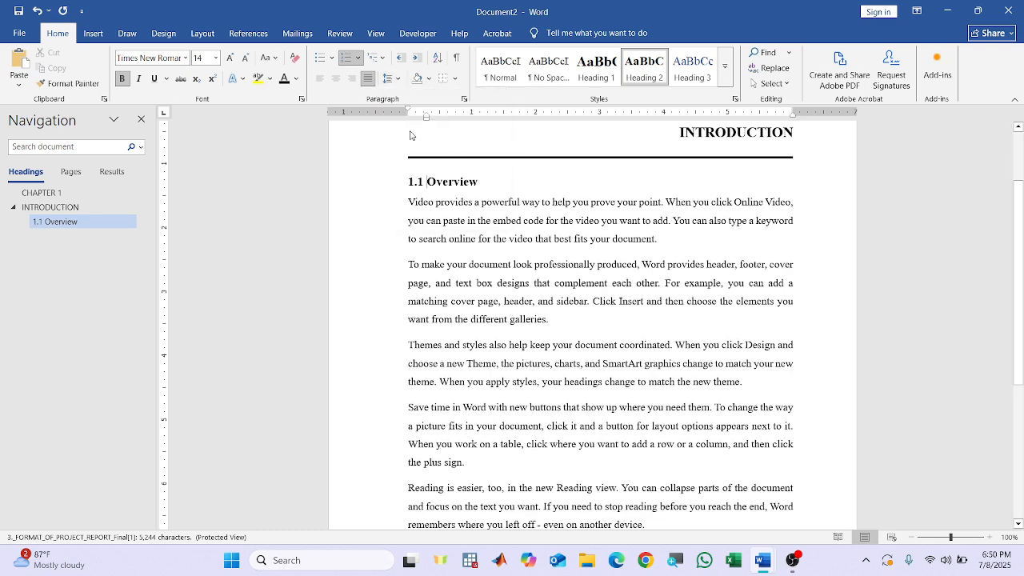
Set the line spacing of the paragraph holding the thick line below INTRODUCTION to 1.0.
left_click(802, 160)
left_click(391, 79)
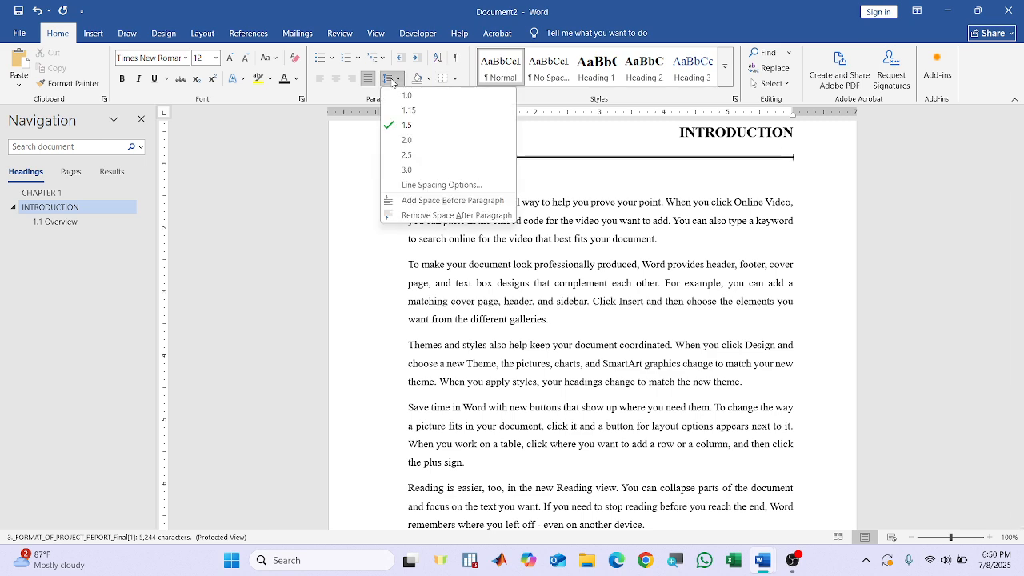
left_click(406, 95)
left_click(805, 171)
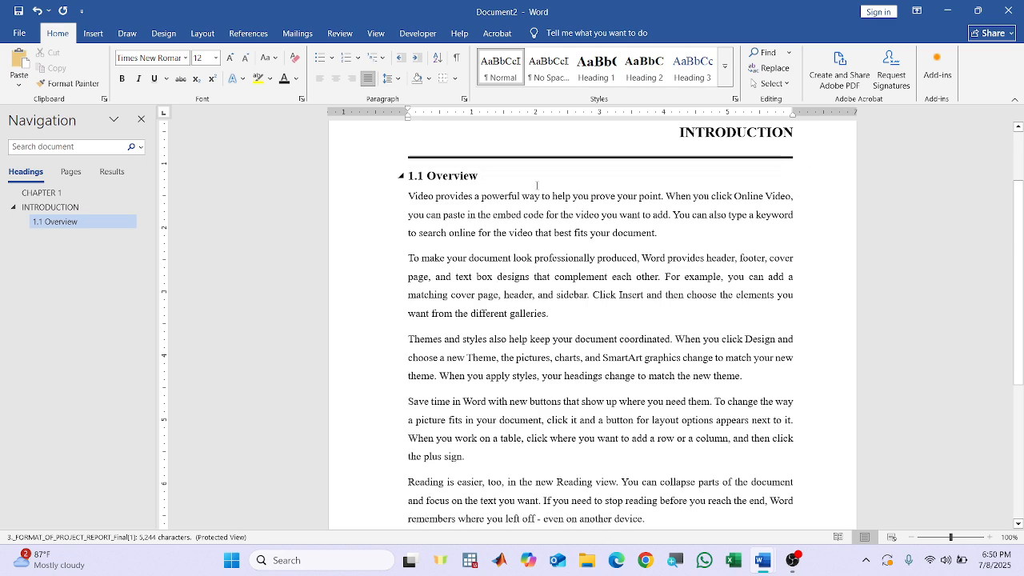
Set the line spacing of the INTRODUCTION chapter title to 1.0.
scroll(536, 184, "up", 2)
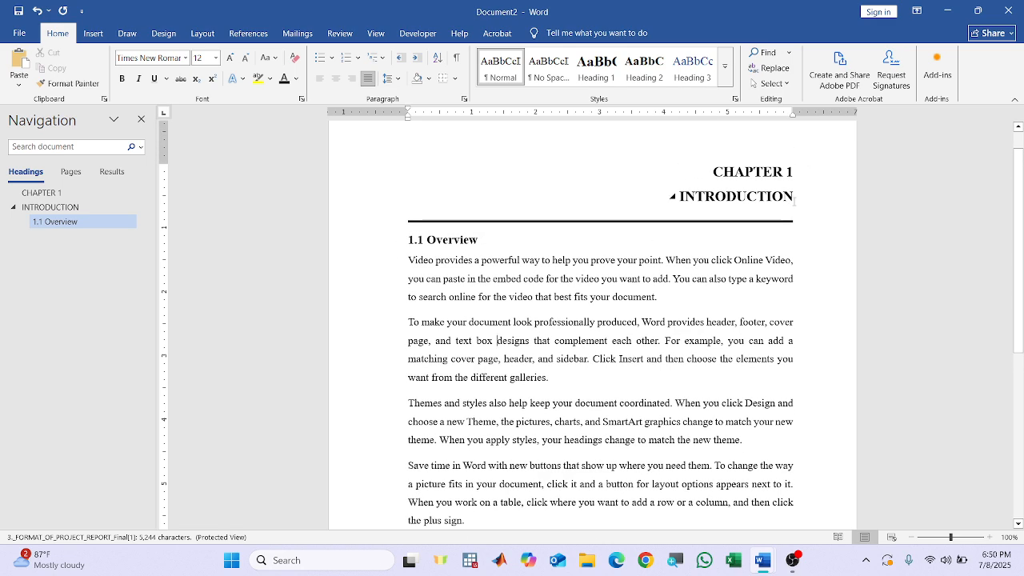
left_click(794, 200)
left_click(391, 79)
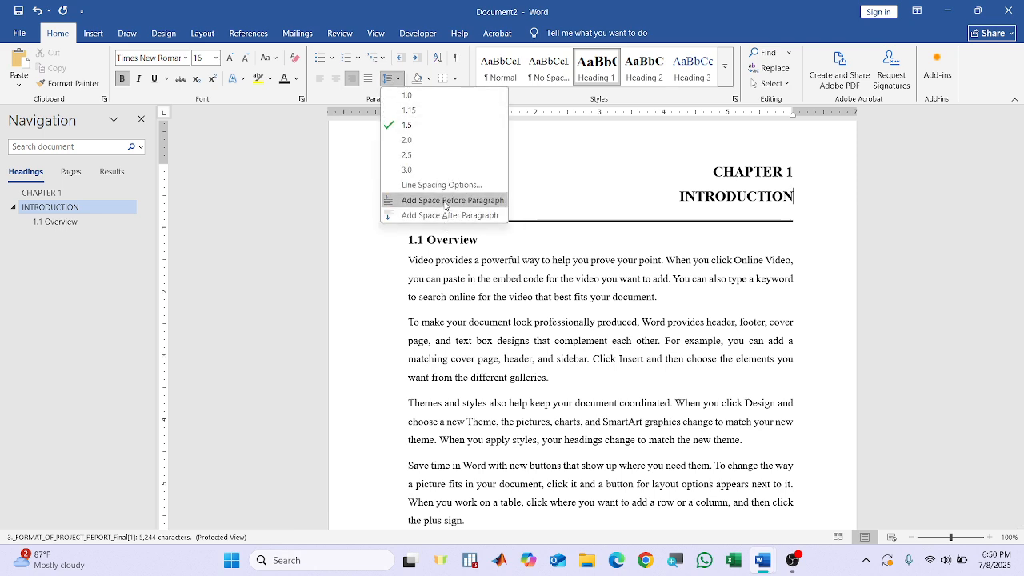
left_click(410, 95)
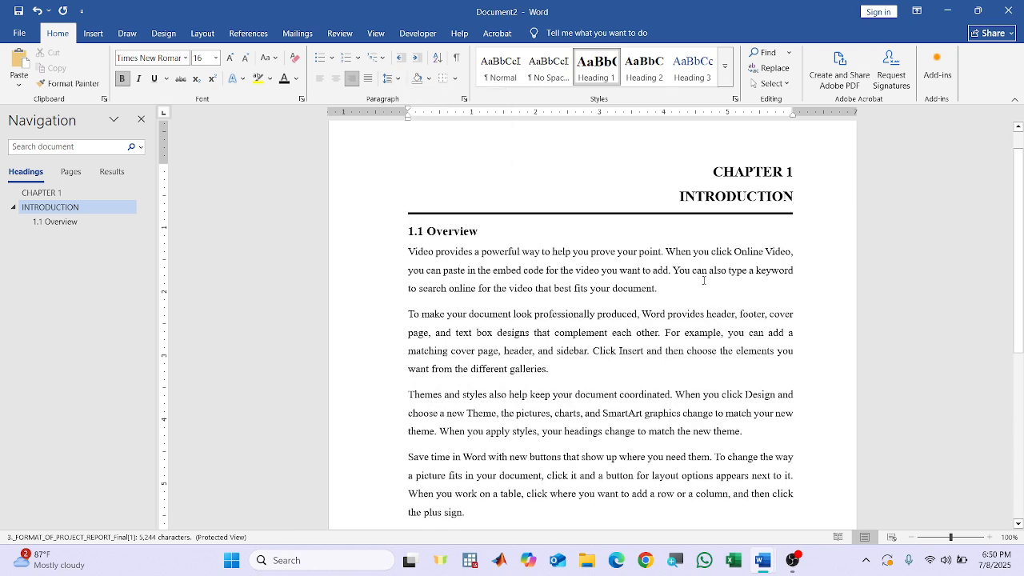
left_click(796, 300)
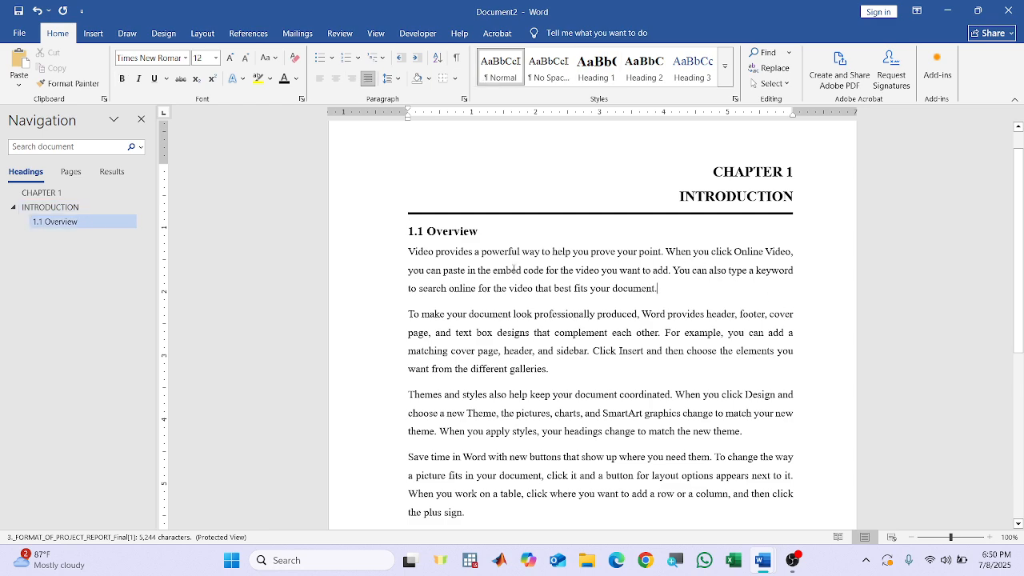
Add the line "1.2 Internet" below the last body paragraph of the Overview section.
scroll(514, 269, "down", 7)
scroll(560, 232, "up", 6)
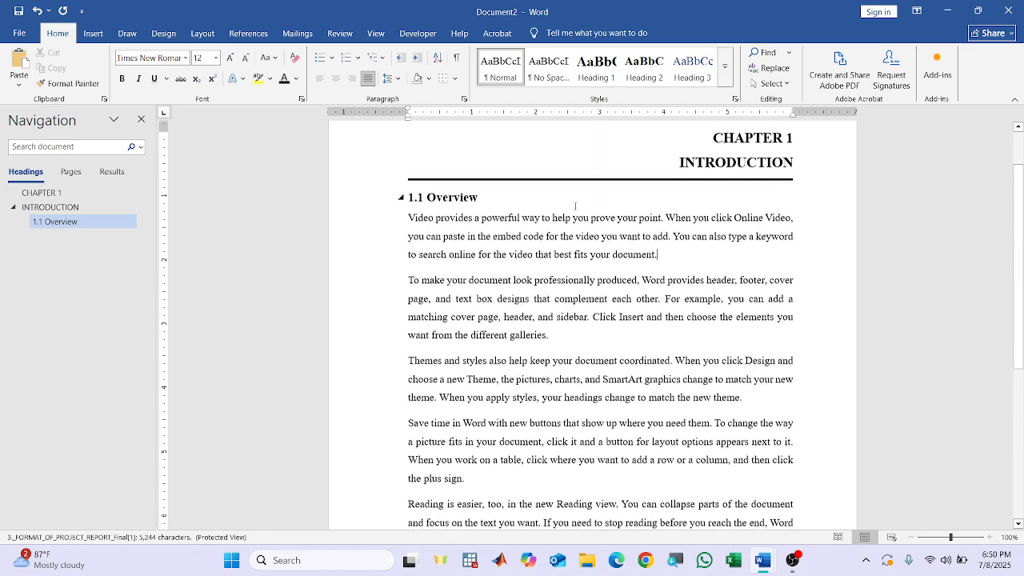
scroll(598, 257, "down", 6)
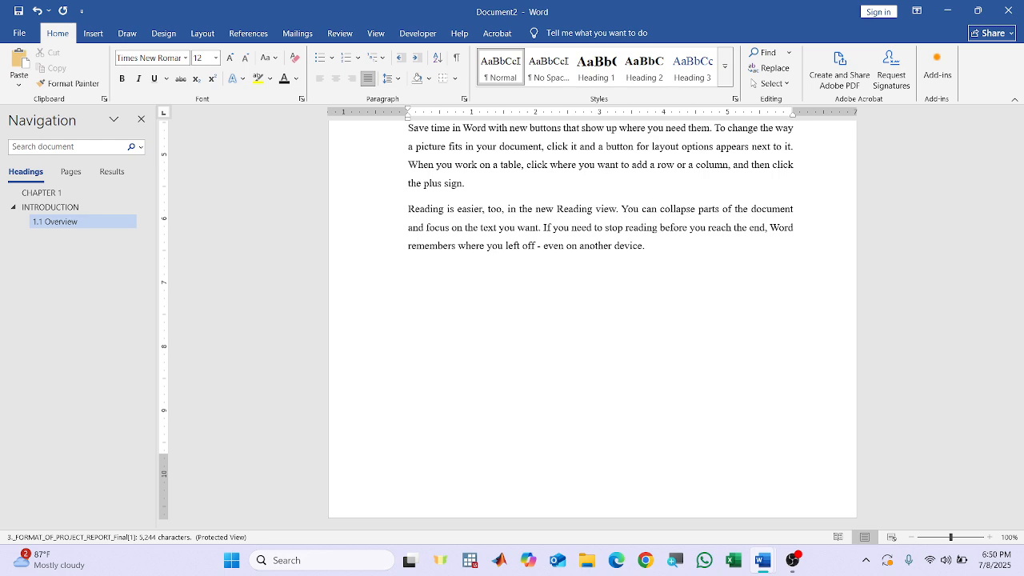
scroll(680, 245, "up", 6)
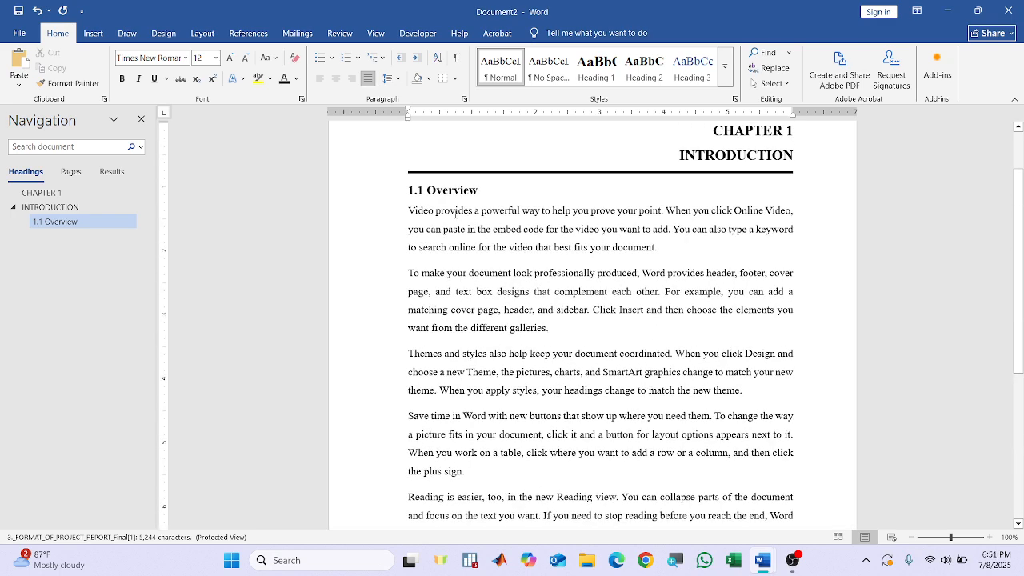
scroll(520, 228, "down", 6)
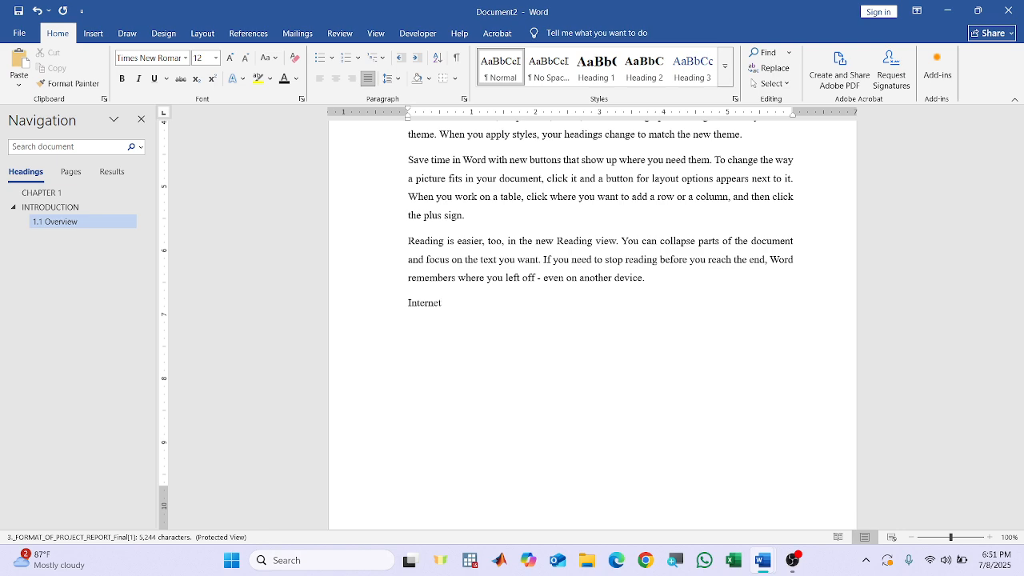
scroll(660, 278, "up", 8)
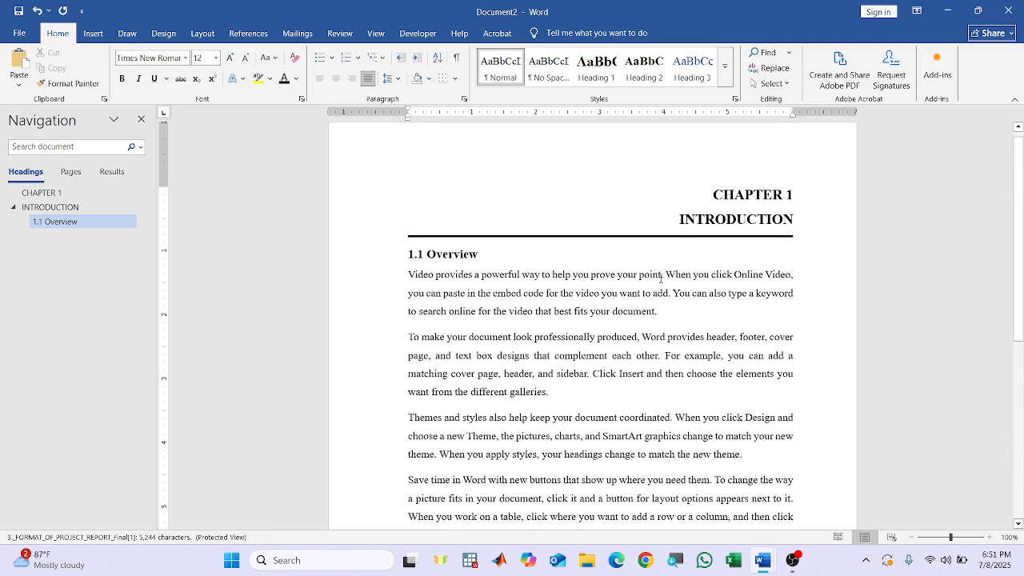
scroll(423, 259, "down", 1)
left_click(422, 192)
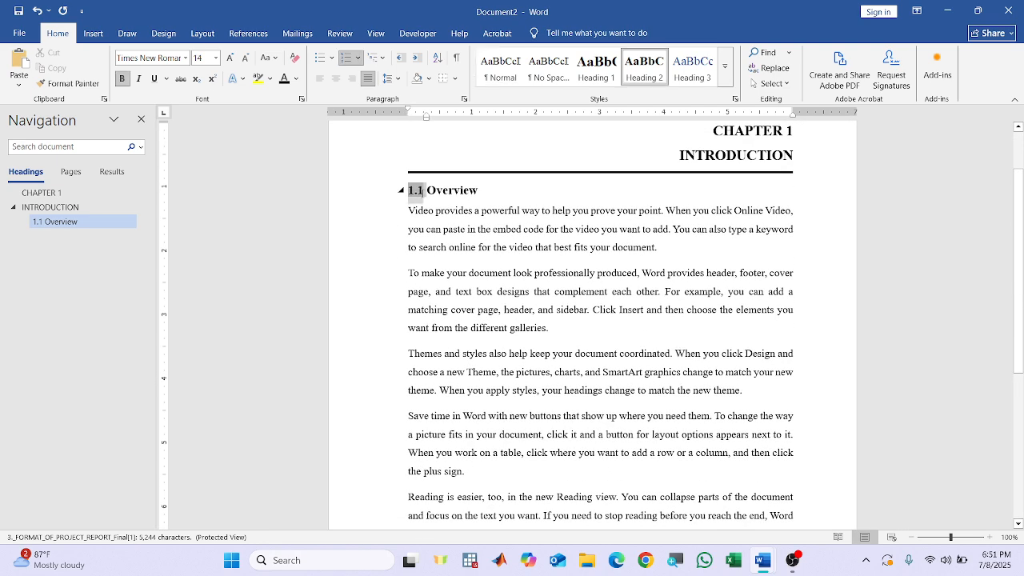
scroll(423, 387, "down", 2)
scroll(423, 387, "down", 1)
left_click(407, 398)
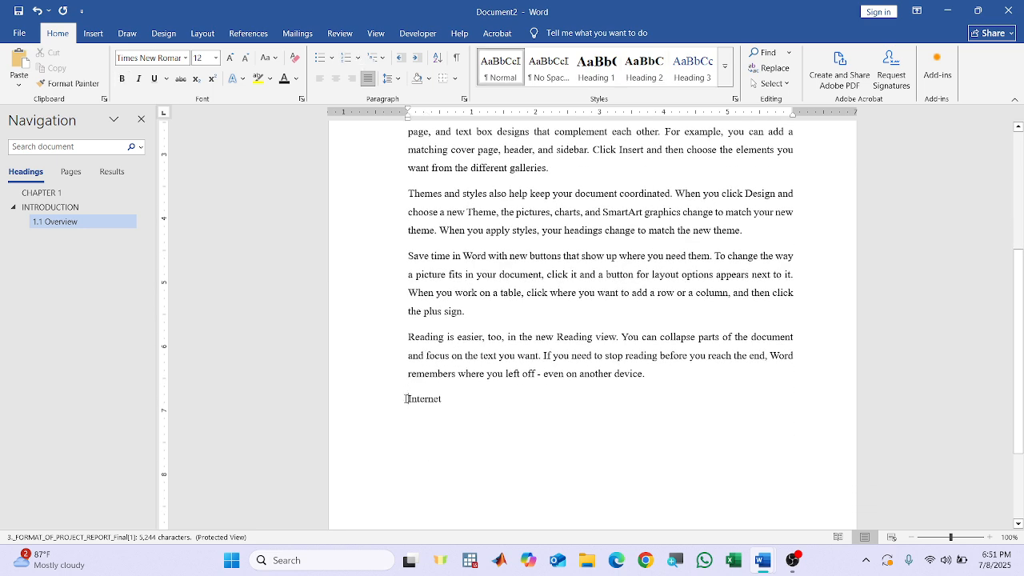
type("1.2")
Apply the Heading 2 style to the "1.2 Internet" line and show the full style list at a narrower width.
triple_click(453, 415)
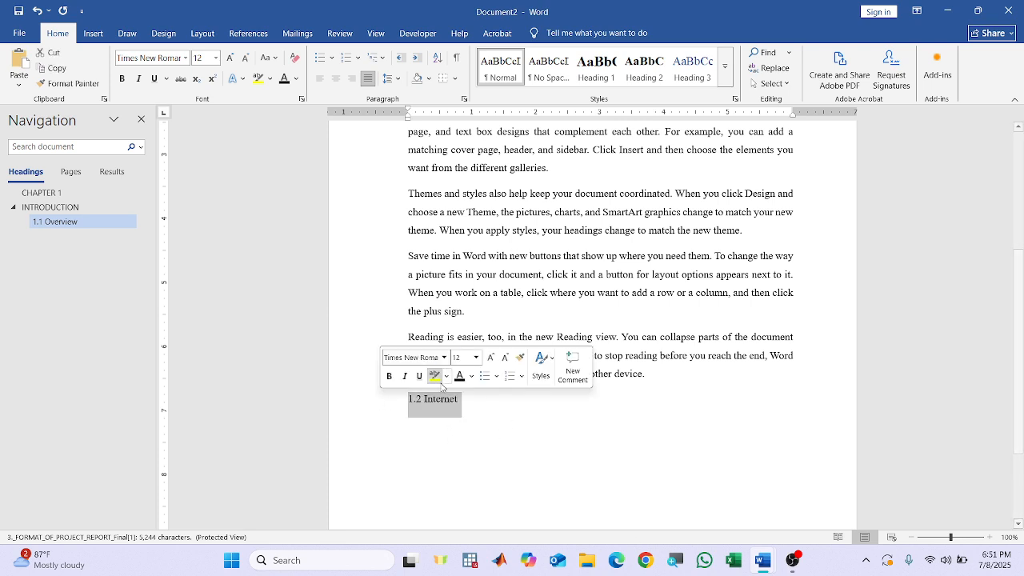
left_click(644, 69)
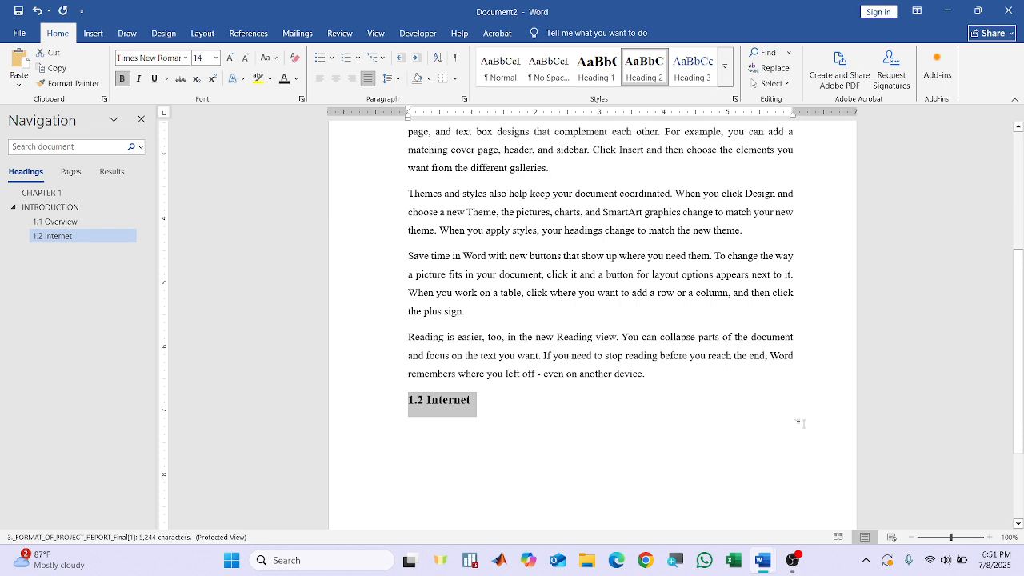
left_click(735, 99)
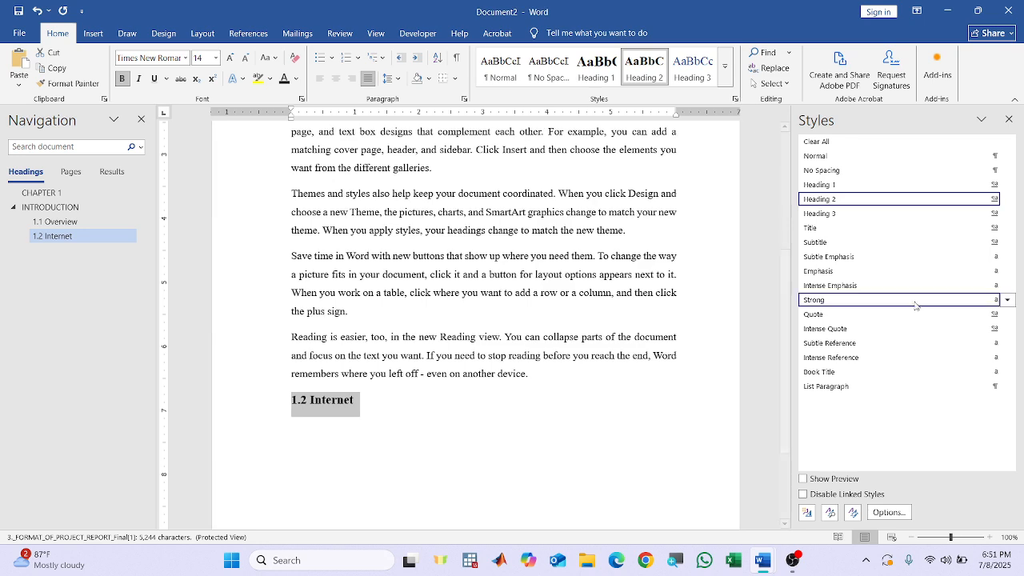
left_click_drag(792, 289, 870, 289)
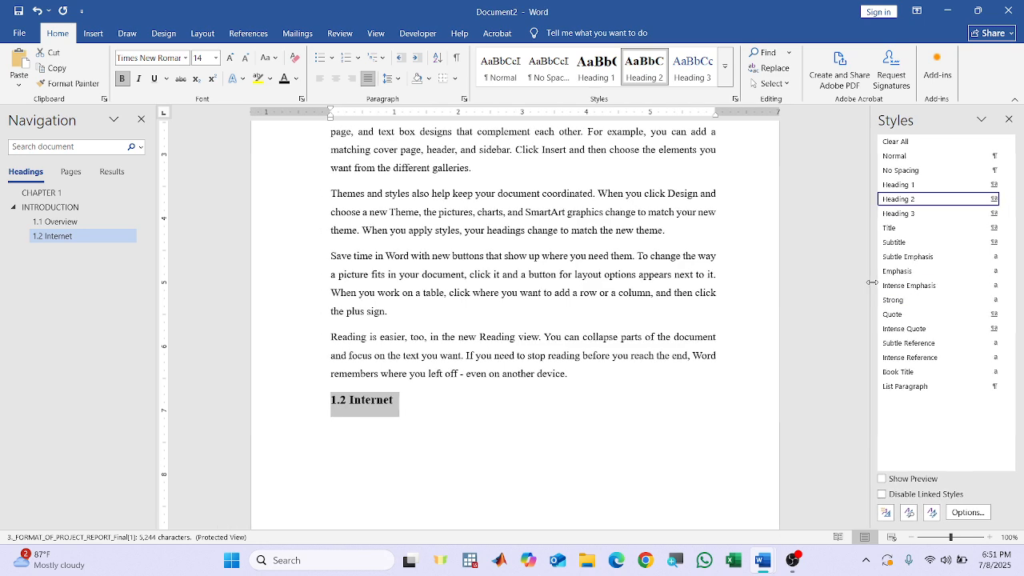
Insert sample body paragraphs below the "1.2 Internet" heading with =rand(), removing the automatic list number first.
left_click(400, 409)
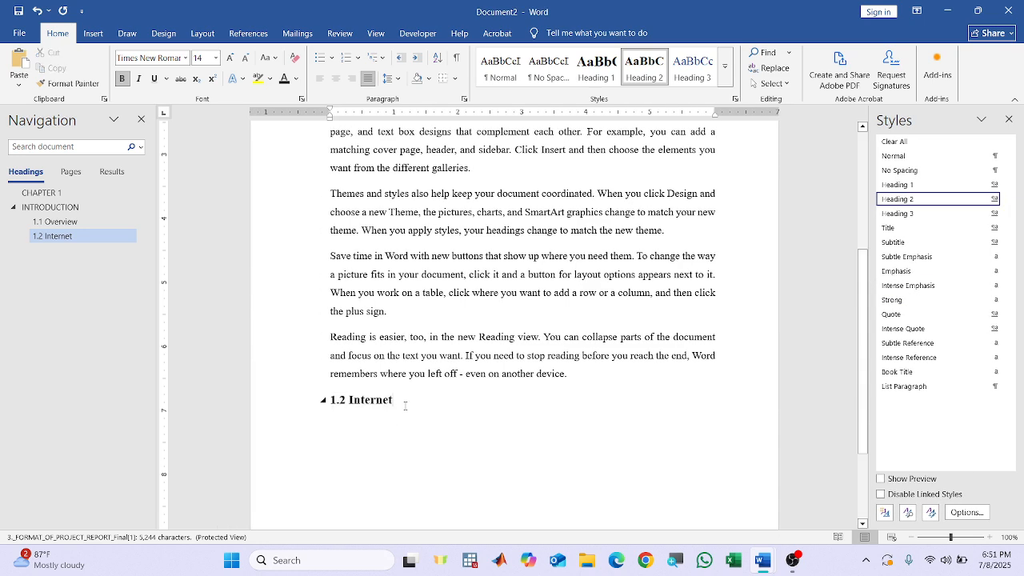
key("Return")
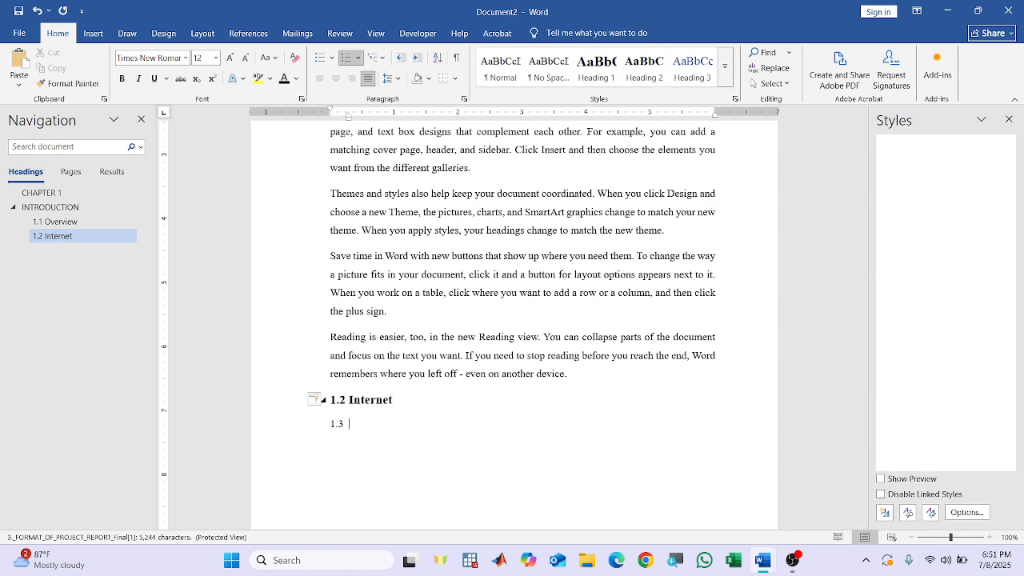
key("BackSpace")
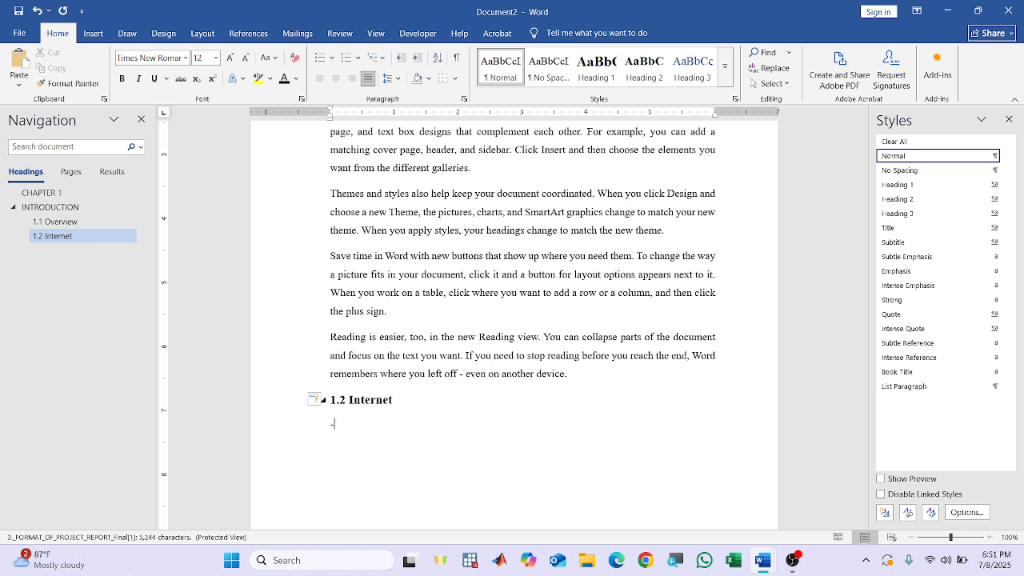
key("BackSpace")
key("Return")
type("=rand()")
key("Return")
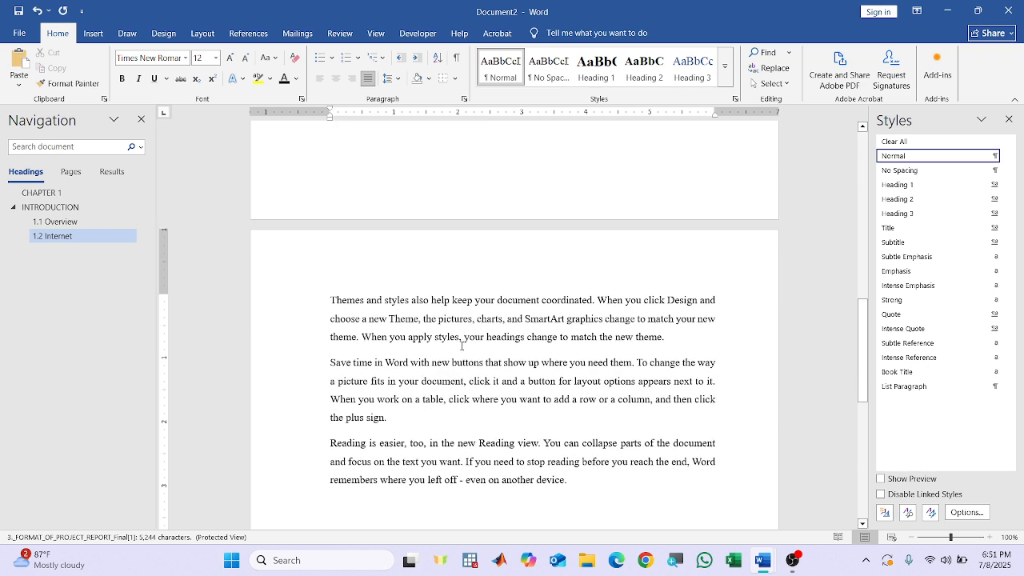
Apply justified alignment to the last three sample paragraphs of the "1.2 Internet" section.
scroll(462, 346, "up", 5)
left_click_drag(336, 243, 579, 395)
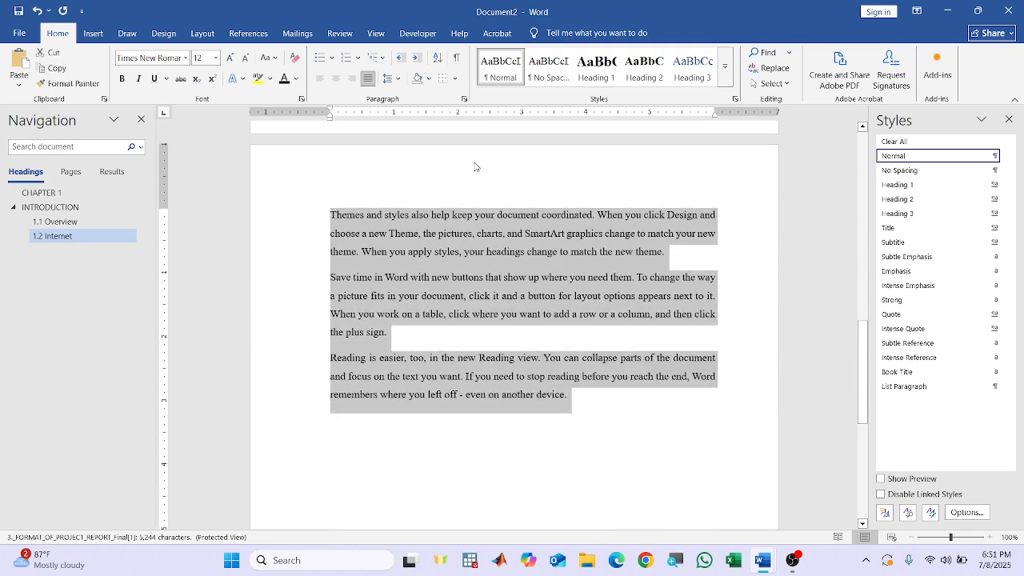
left_click(367, 78)
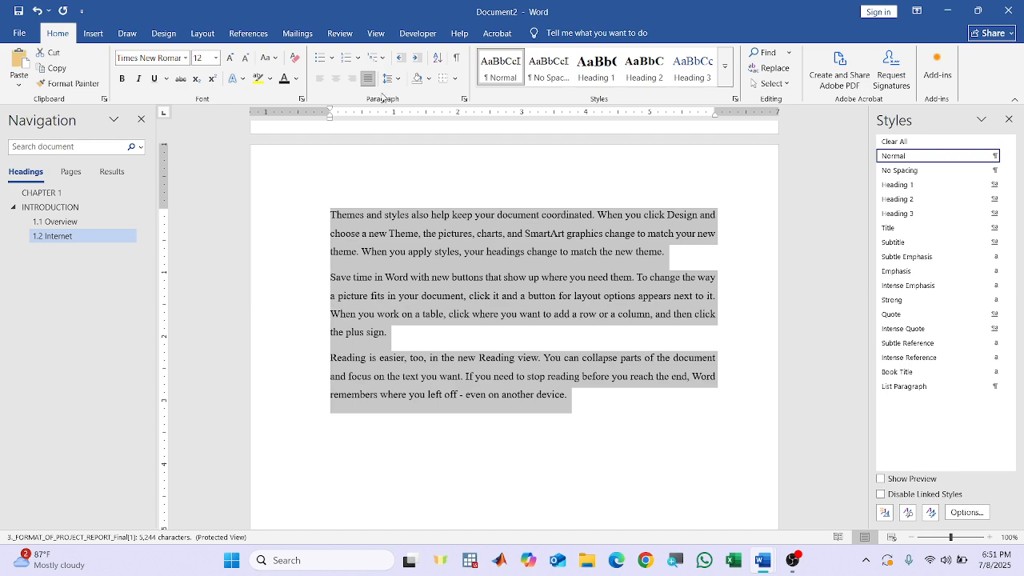
left_click(522, 208)
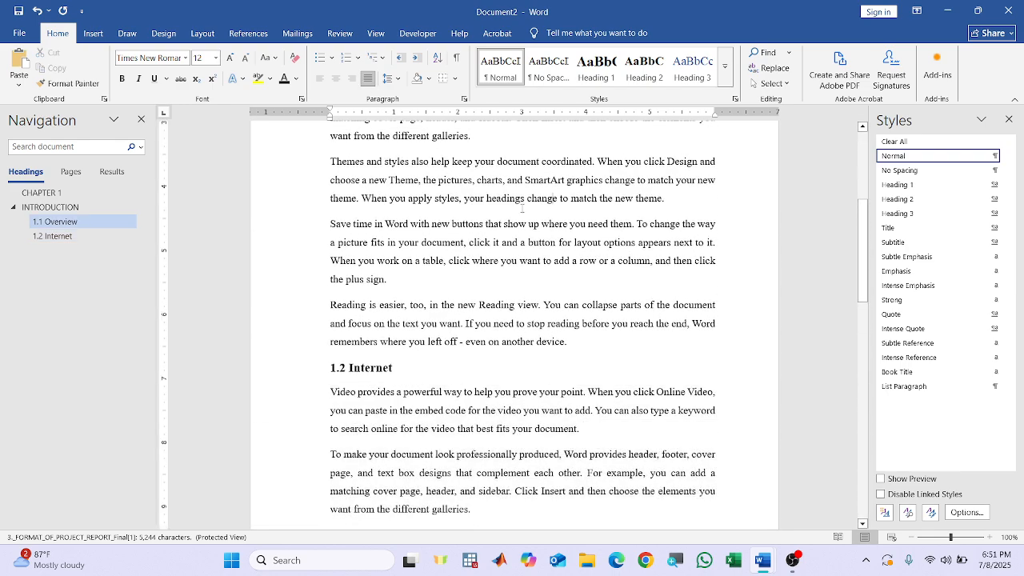
scroll(533, 259, "down", 2)
left_click_drag(544, 159, 523, 181)
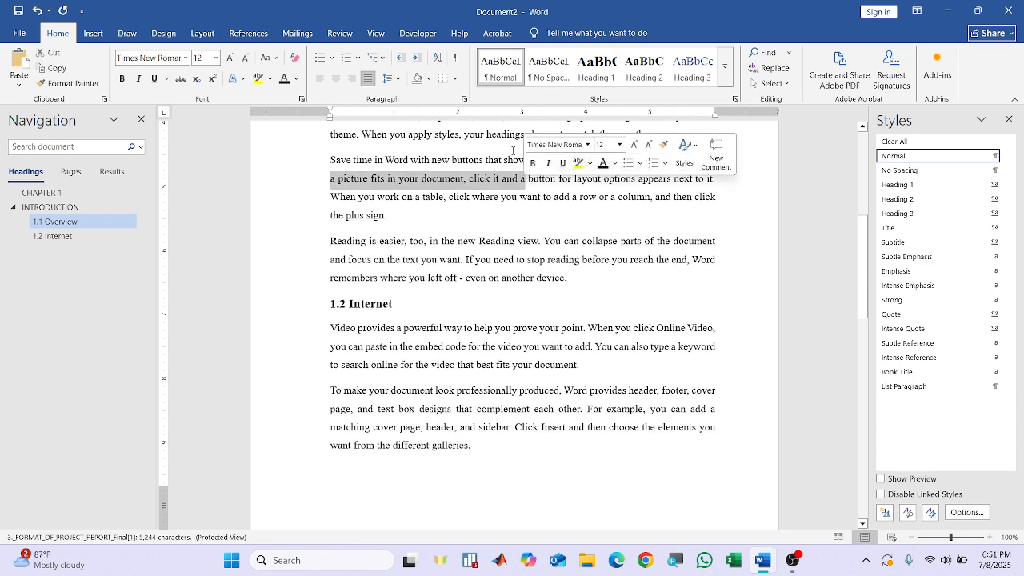
Try left alignment on all body paragraphs under "1.2 Internet", and return them to justified.
scroll(475, 384, "down", 2)
scroll(475, 384, "down", 1)
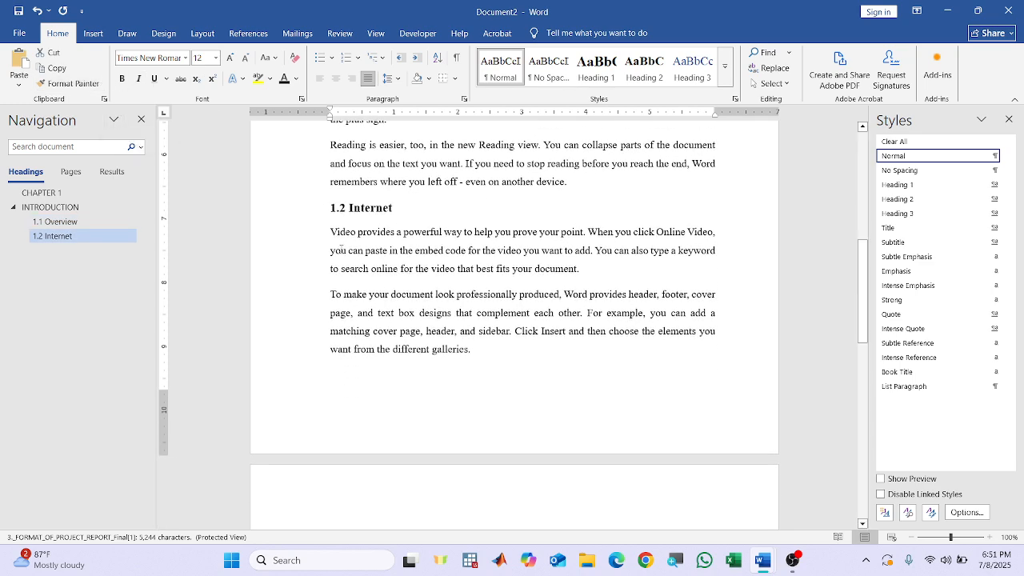
left_click_drag(330, 232, 570, 512)
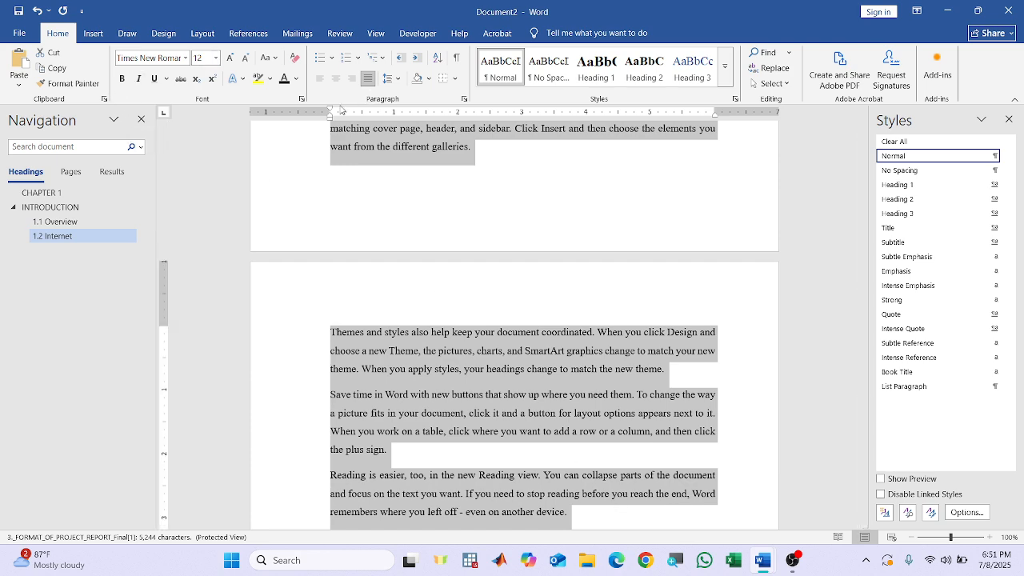
double_click(323, 79)
left_click(326, 176)
Try 1.0 line spacing on the last paragraph of the Overview section, and set it back to 1.5.
scroll(498, 387, "up", 6)
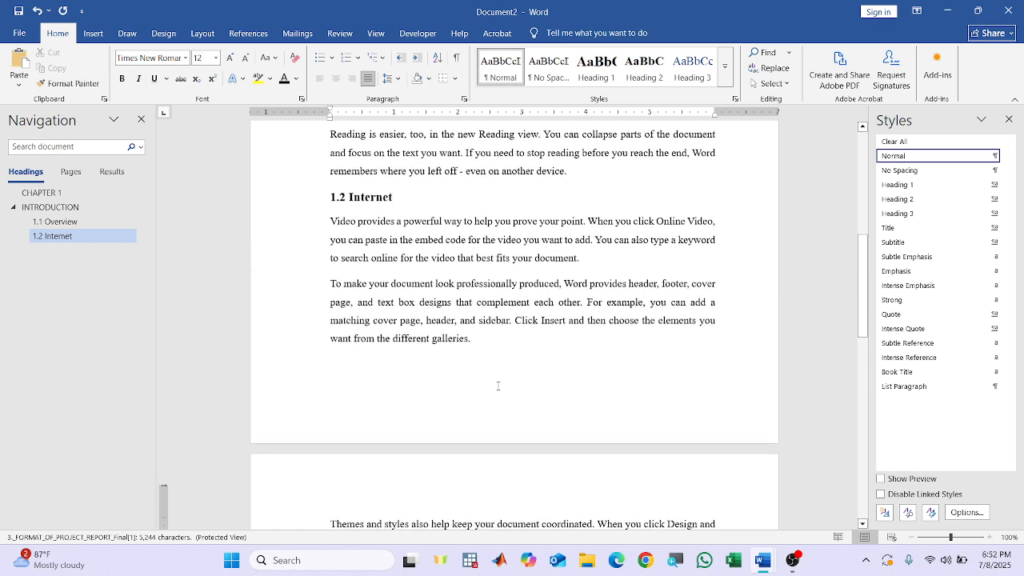
scroll(498, 387, "up", 3)
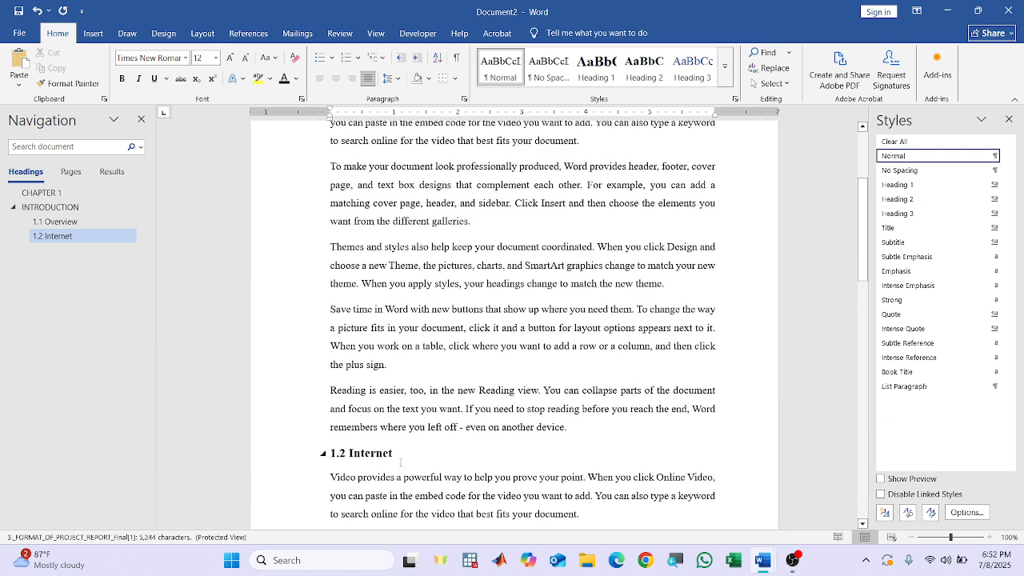
left_click(586, 427)
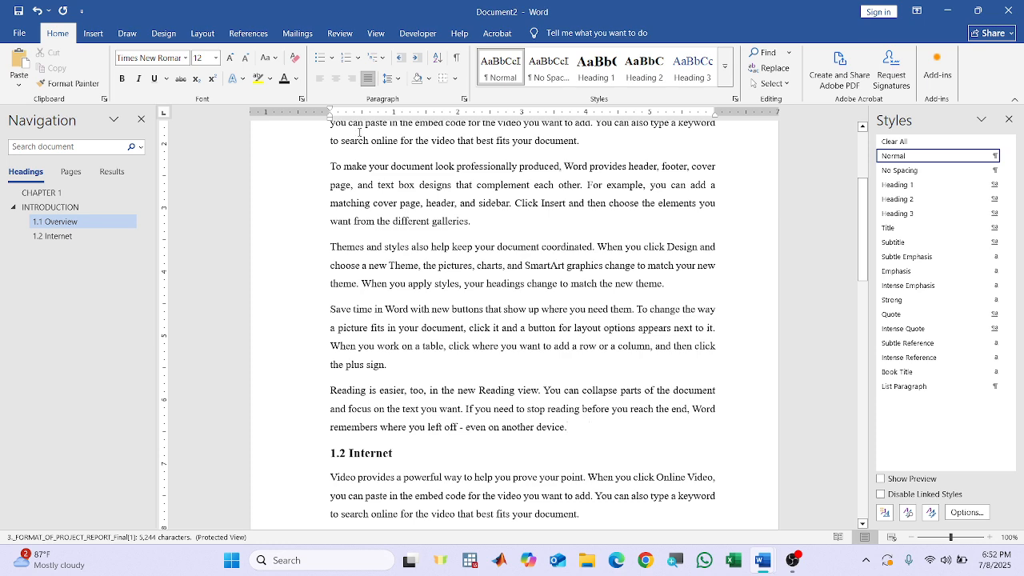
left_click(387, 79)
left_click(404, 93)
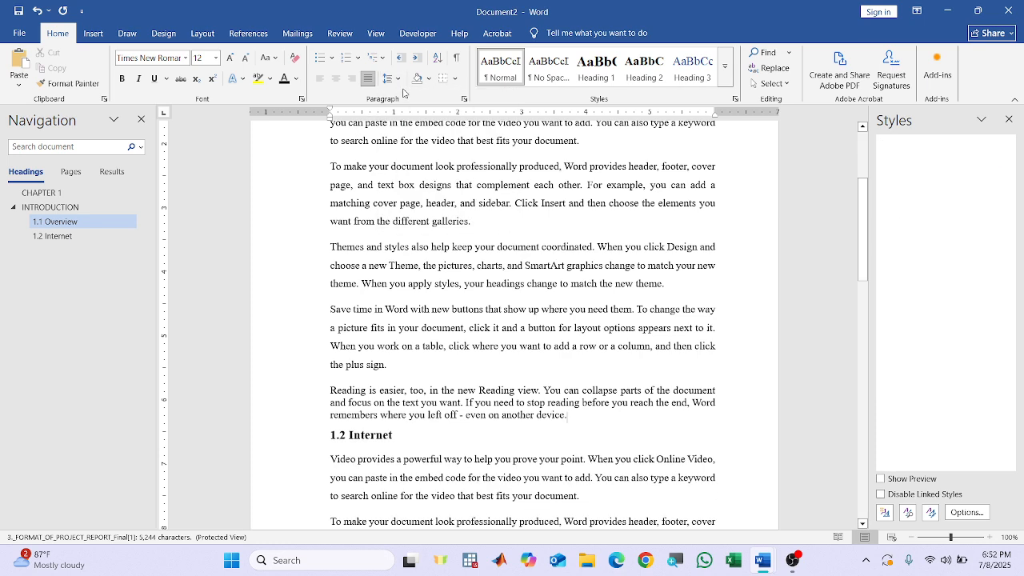
left_click(389, 78)
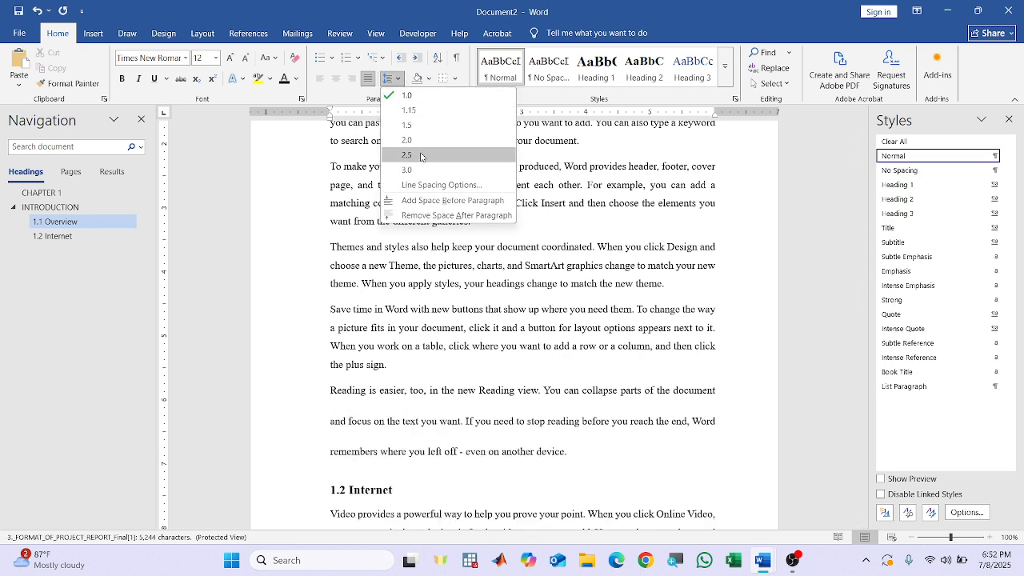
left_click(401, 127)
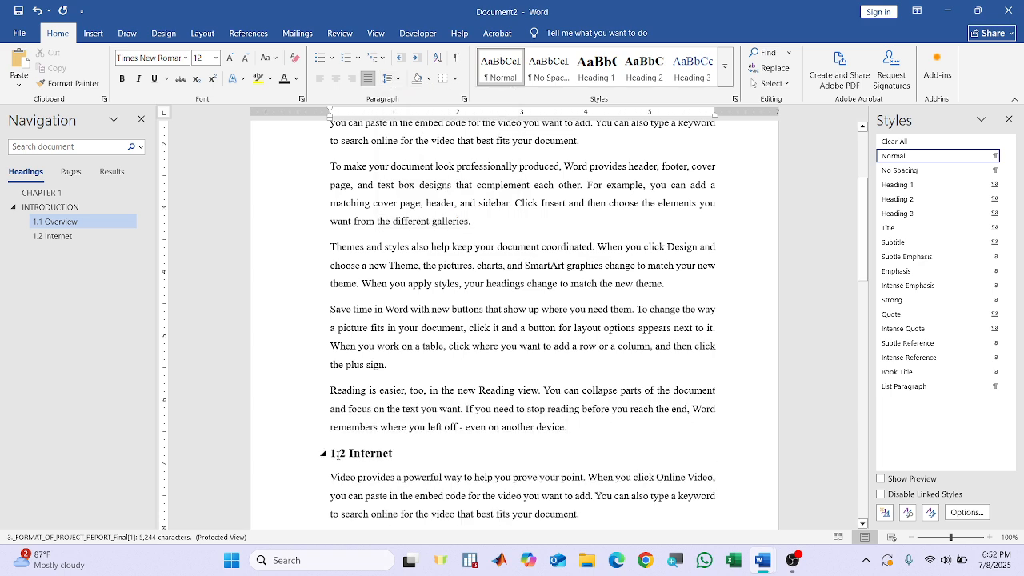
Remove the paragraph spacing before the "1.2 Internet" heading.
scroll(399, 470, "down", 2)
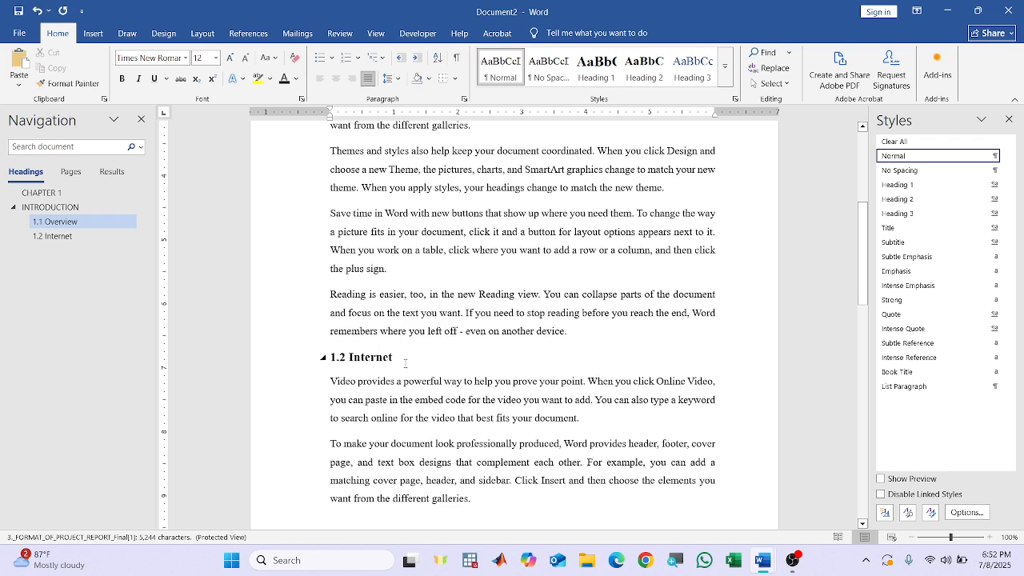
left_click(376, 357)
left_click(396, 80)
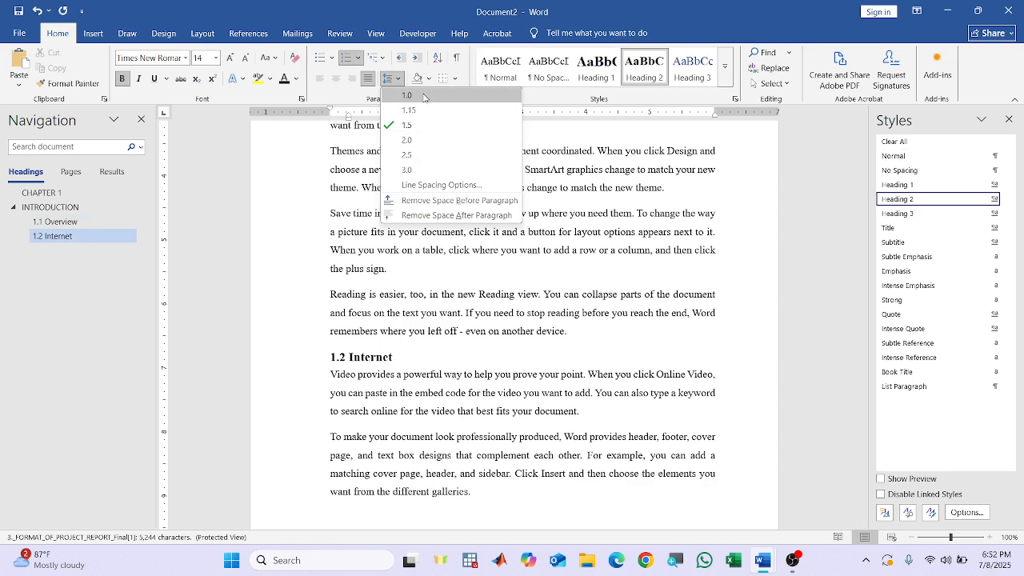
left_click(441, 206)
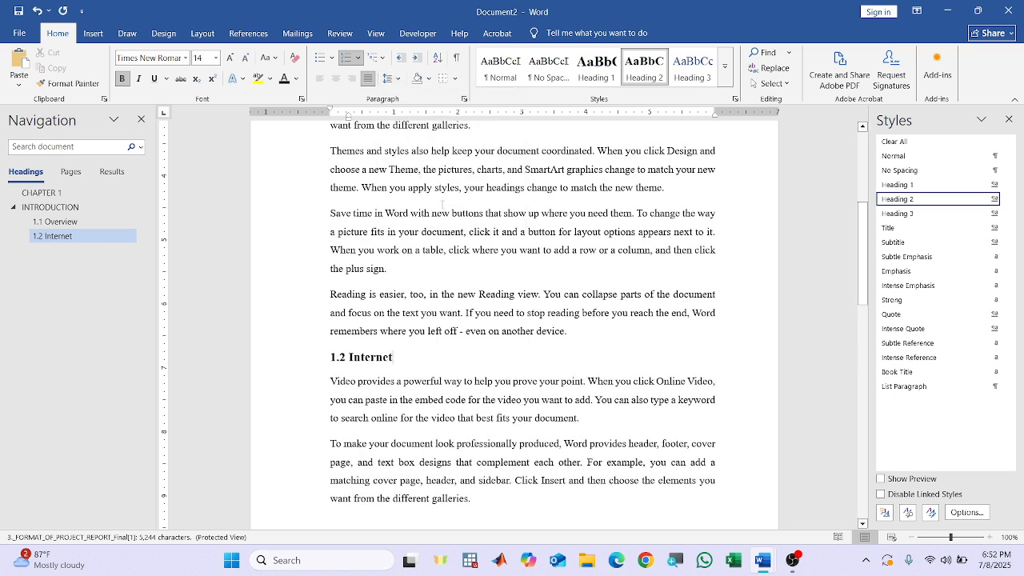
left_click(457, 415)
scroll(457, 415, "up", 5)
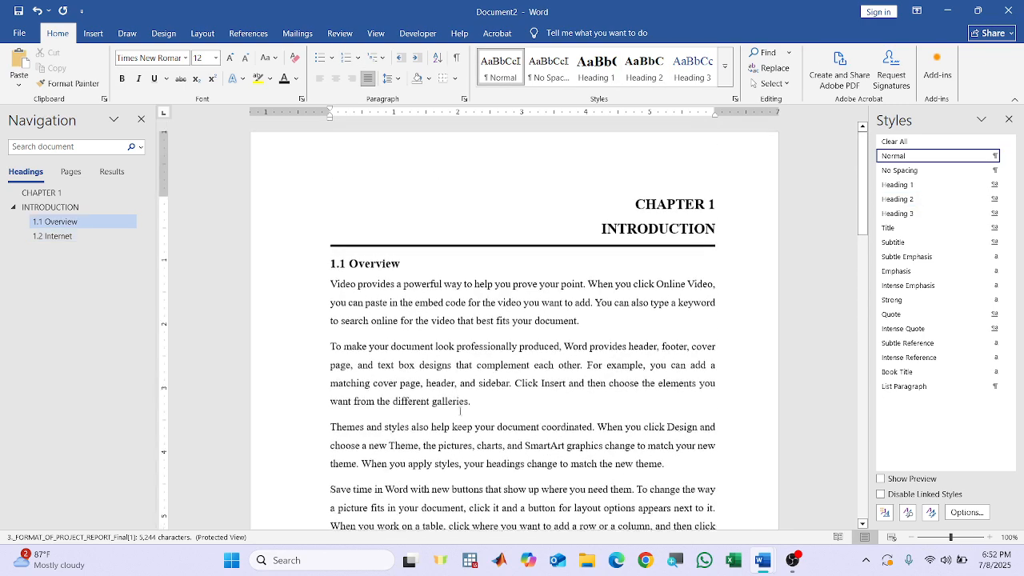
Remove the paragraph spacing after the "1.2 Internet" heading and compare the result with the 1.1 Overview section.
scroll(458, 415, "down", 3)
scroll(431, 384, "down", 3)
left_click(404, 290)
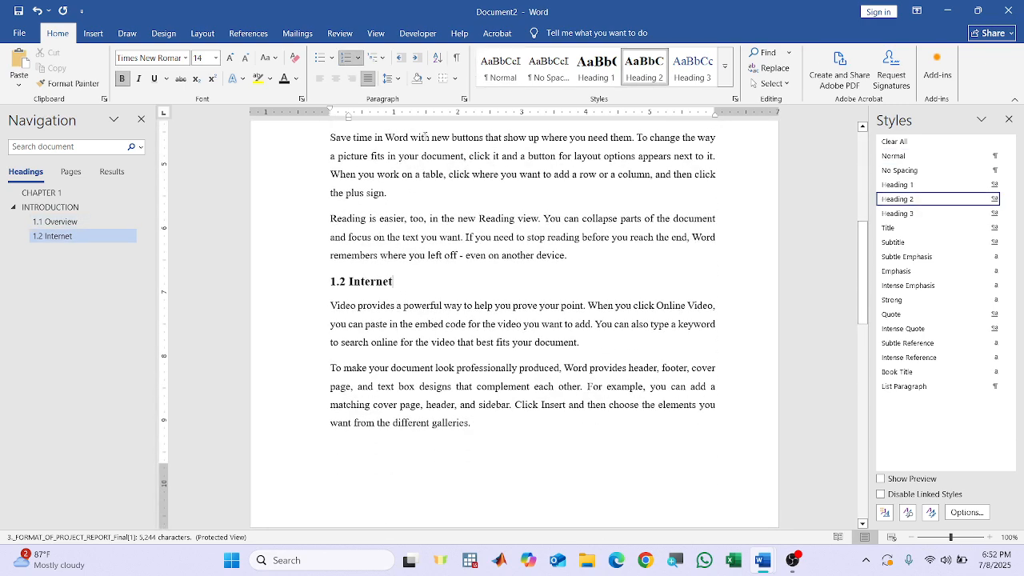
left_click(389, 78)
left_click(447, 215)
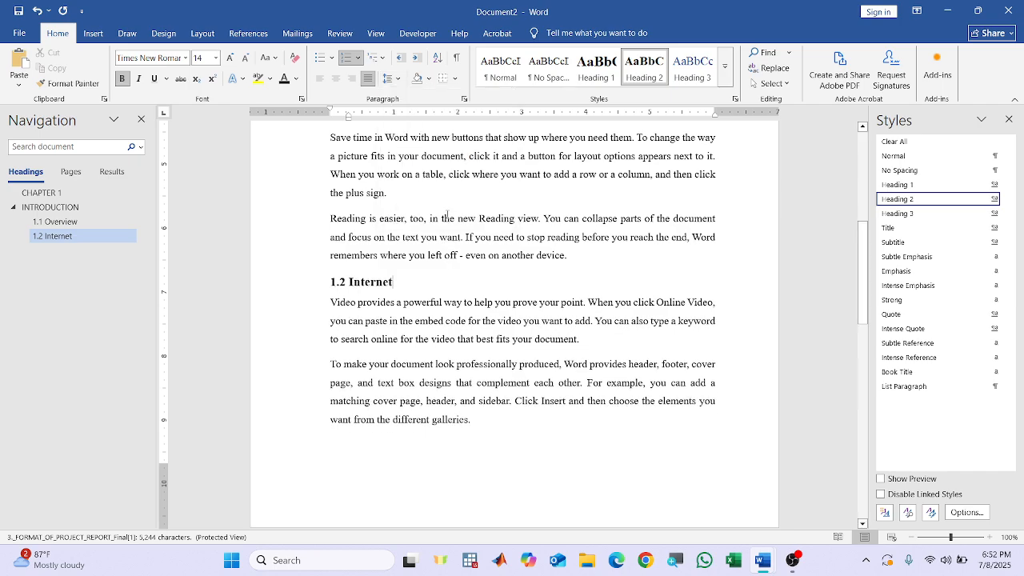
left_click(415, 323)
scroll(415, 322, "up", 6)
scroll(434, 303, "down", 7)
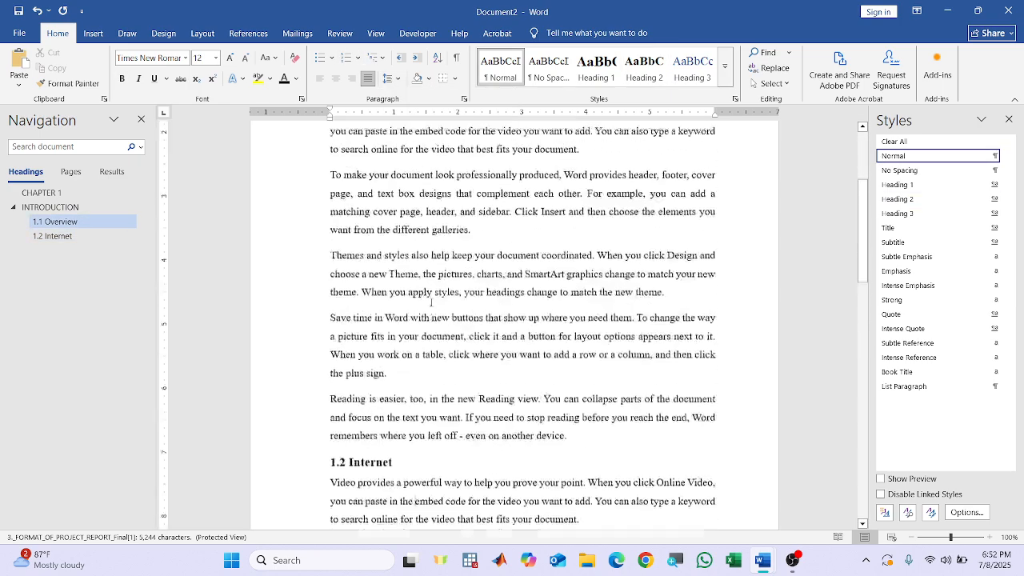
scroll(434, 302, "down", 4)
scroll(458, 232, "up", 6)
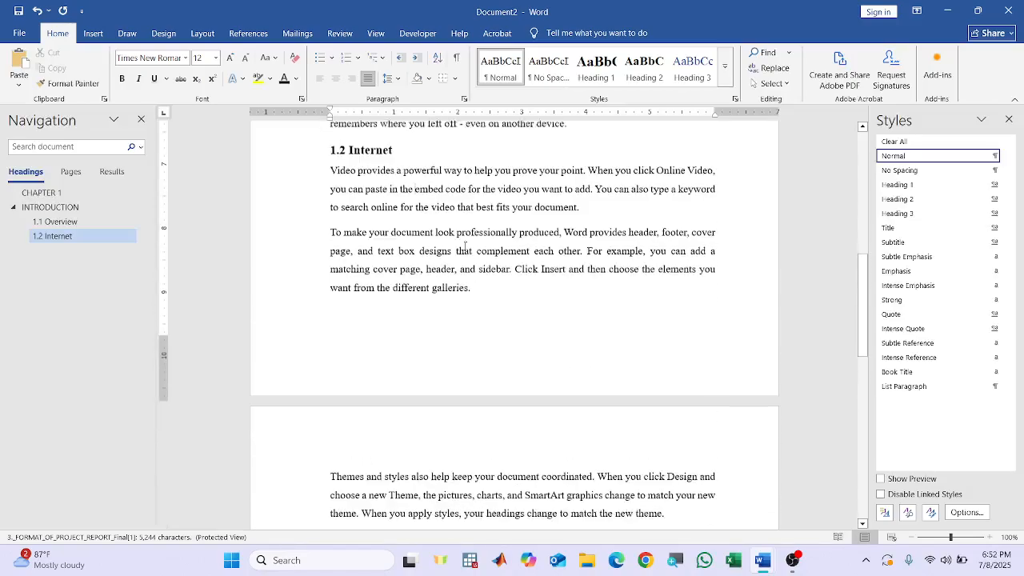
Add a new paragraph reading "Google" after the last body paragraph of the 1.2 Internet section.
scroll(458, 232, "up", 3)
scroll(413, 277, "down", 6)
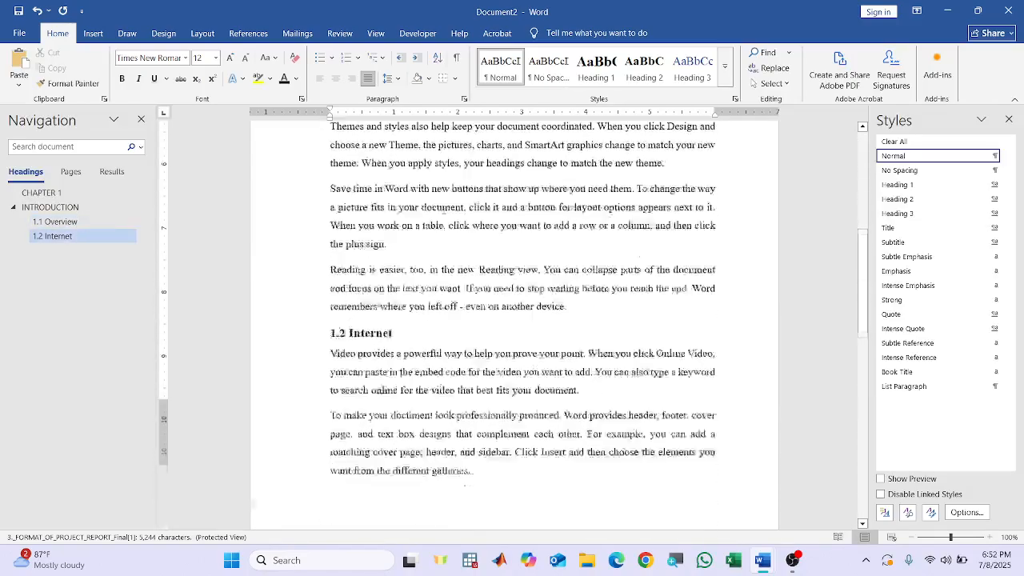
scroll(413, 278, "up", 6)
scroll(408, 281, "down", 6)
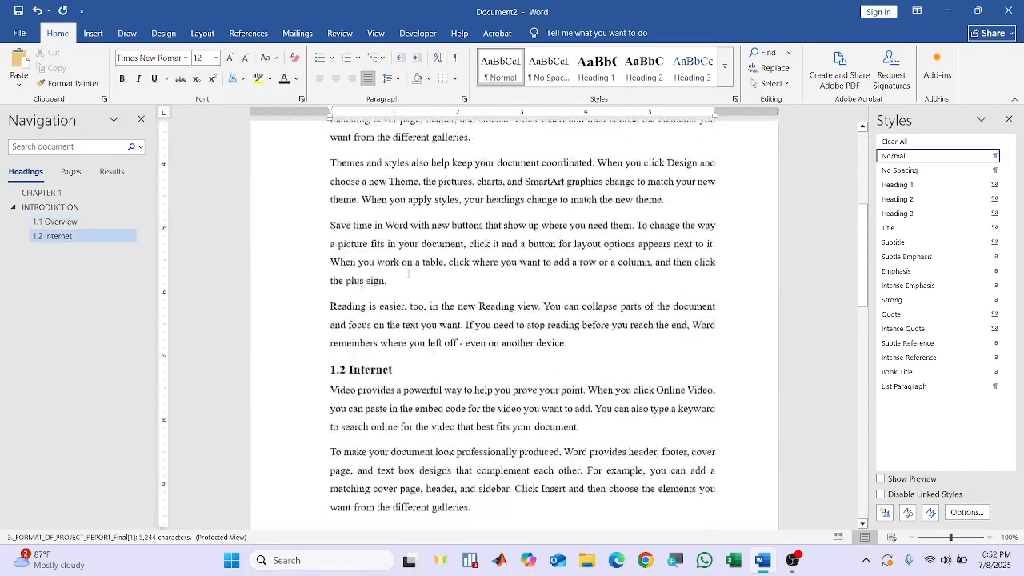
scroll(407, 281, "down", 3)
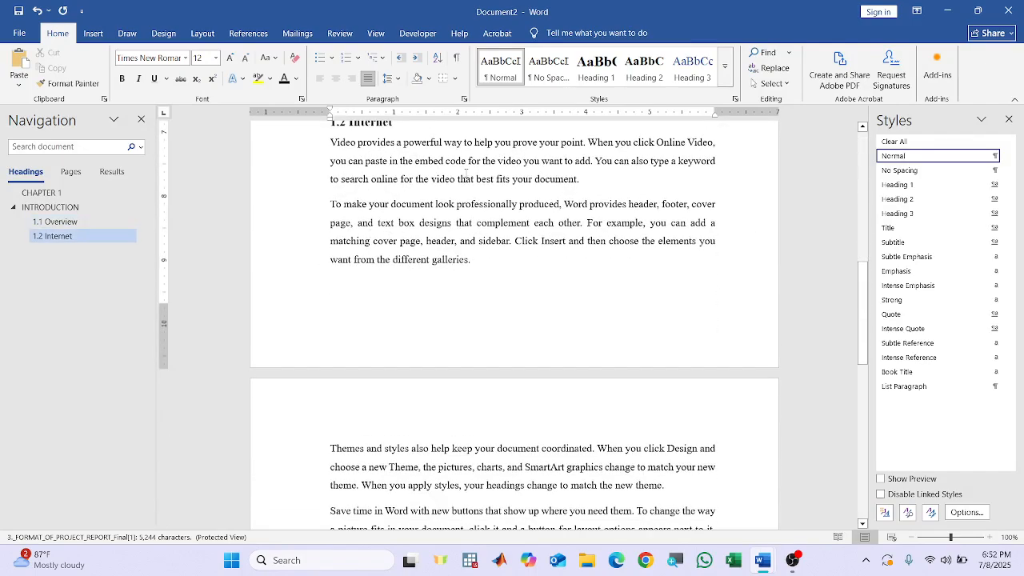
scroll(465, 172, "up", 2)
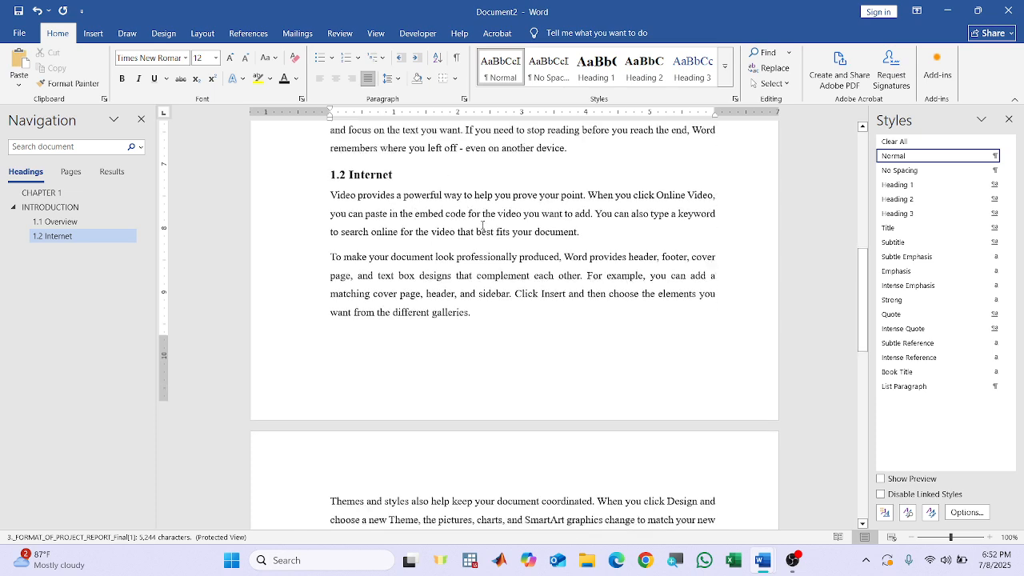
scroll(482, 225, "down", 8)
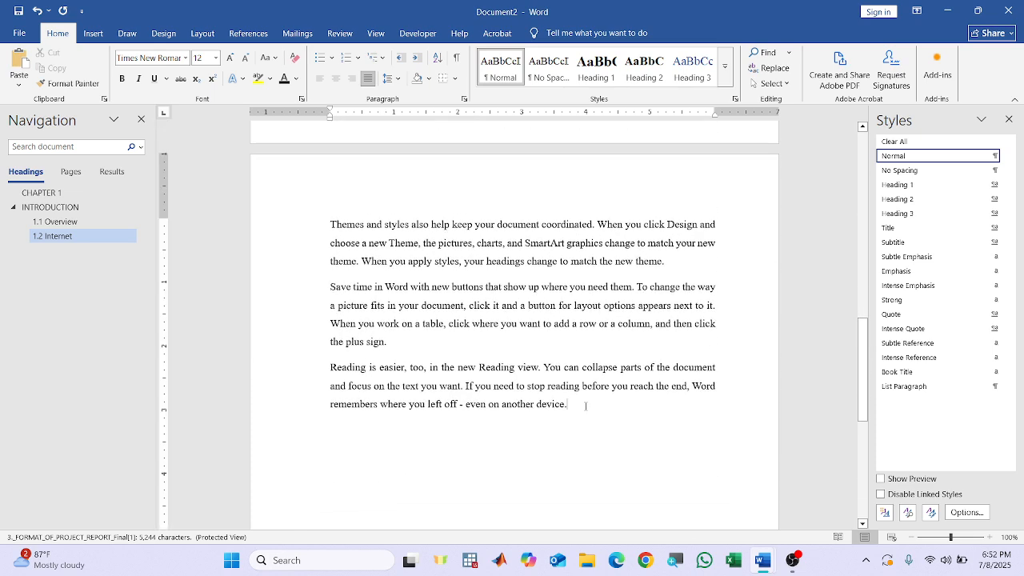
key("Return")
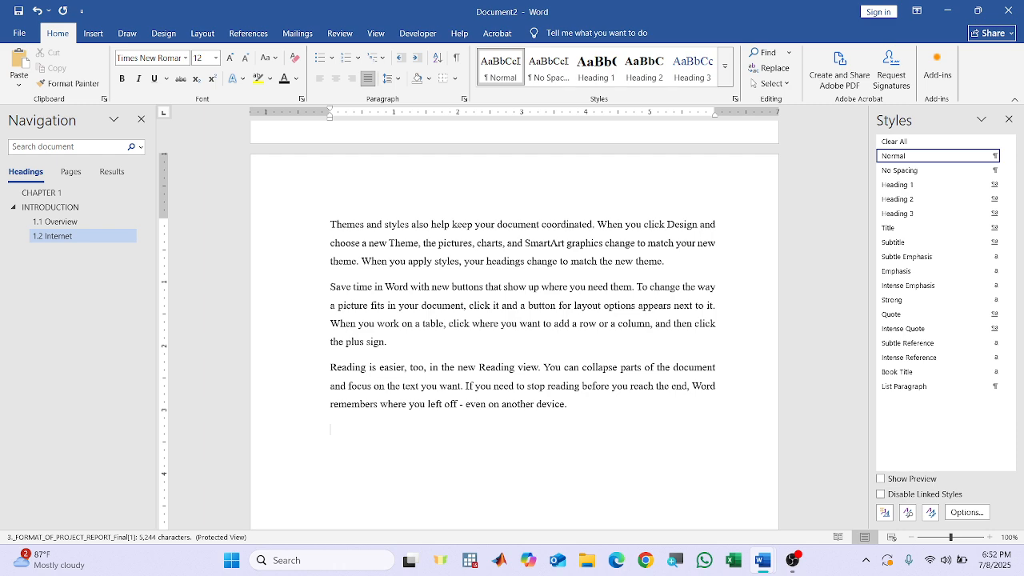
type("Google")
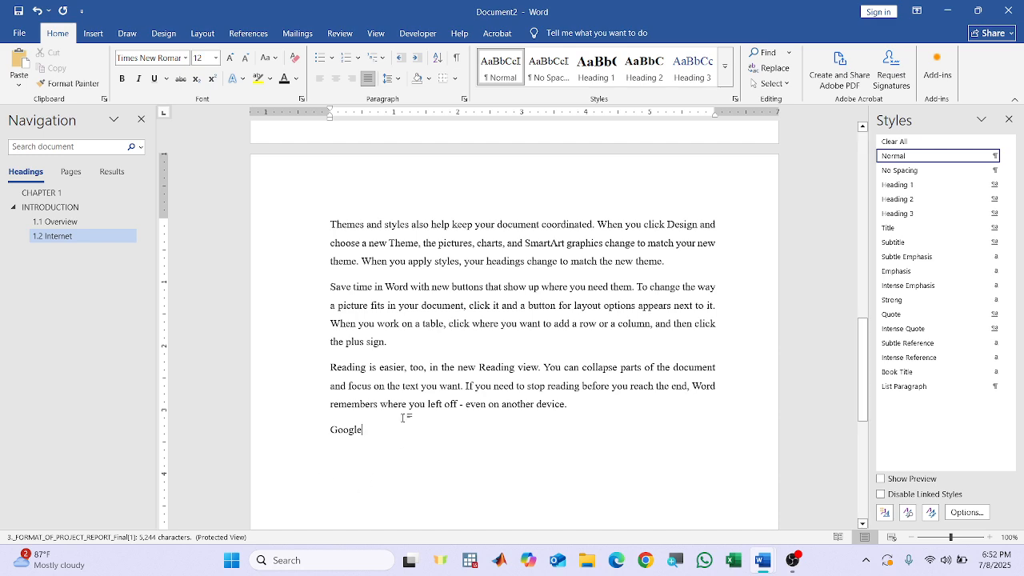
Number the "Google" line as 1.2.1, following on from the "1.2 Internet" heading.
scroll(424, 246, "up", 7)
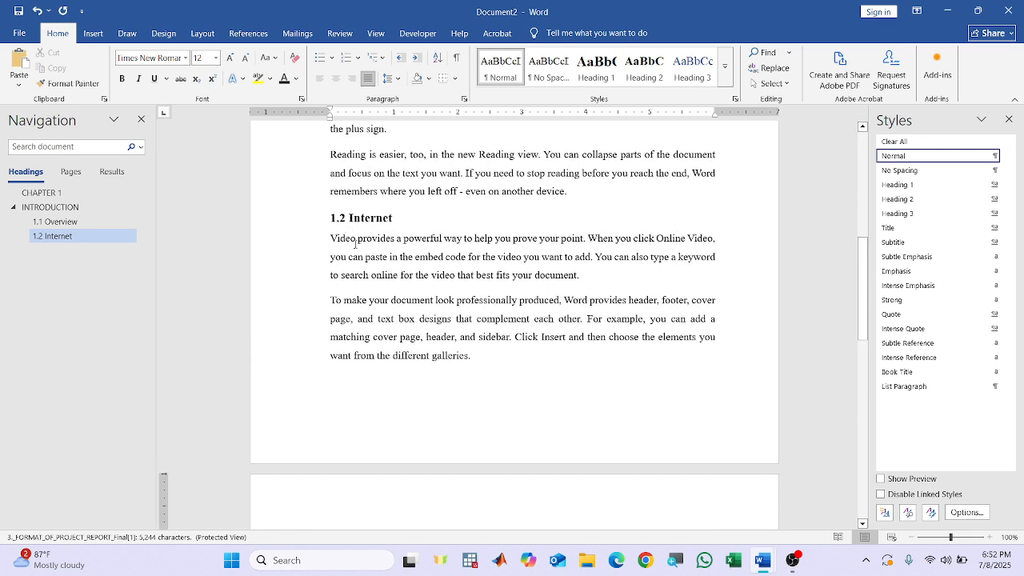
double_click(337, 219)
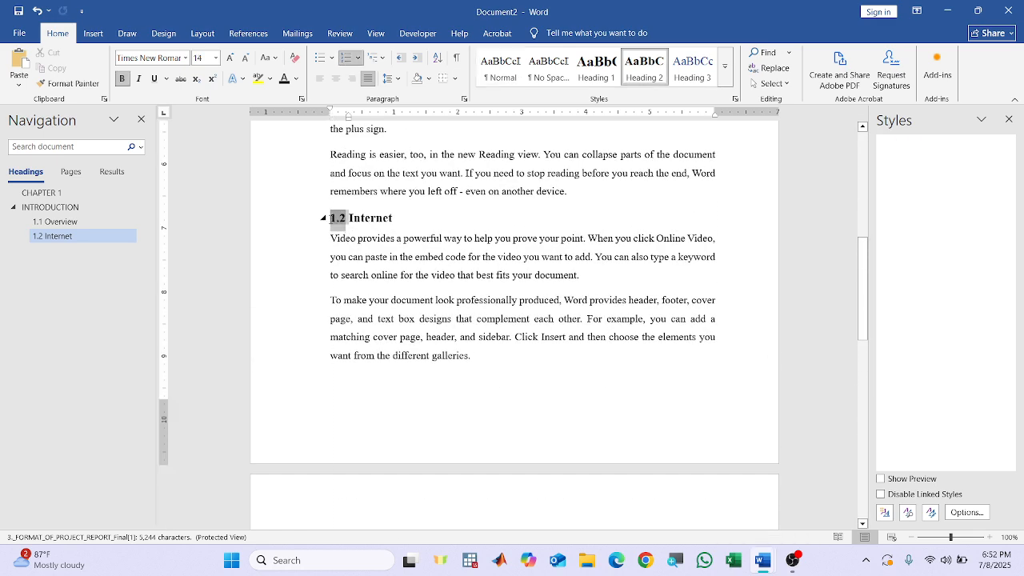
scroll(389, 290, "down", 3)
scroll(390, 290, "down", 8)
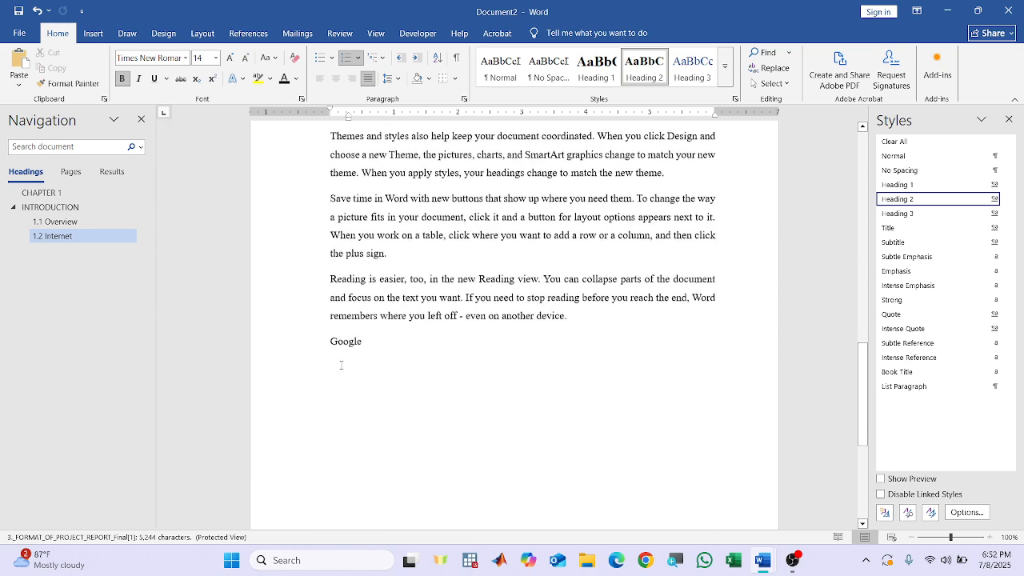
left_click(332, 337)
type("1.2.1")
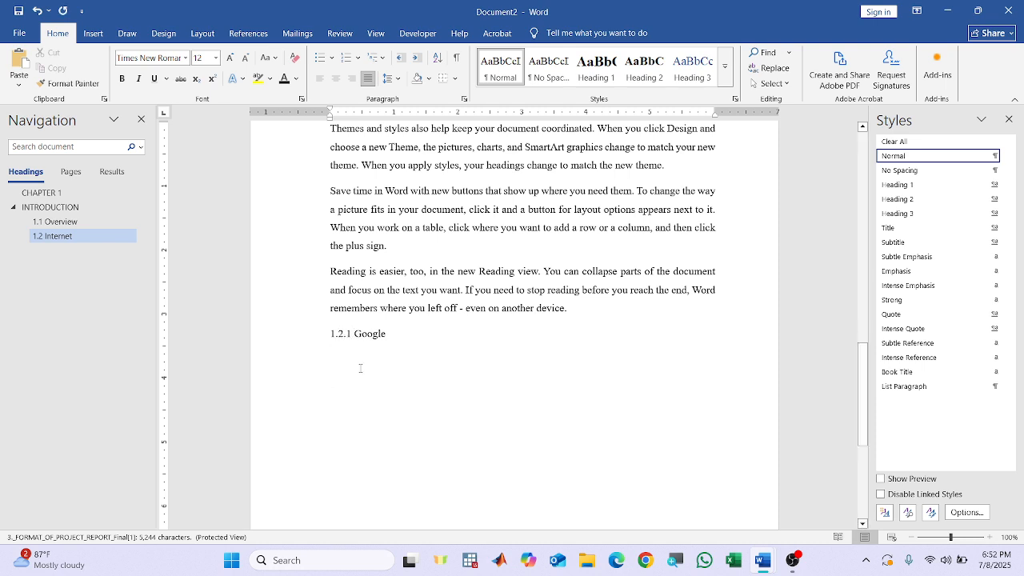
Format the "1.2.1 Google" line as Heading 3 in 12 pt bold black, and update the Heading 3 style to match.
left_click_drag(387, 333, 328, 331)
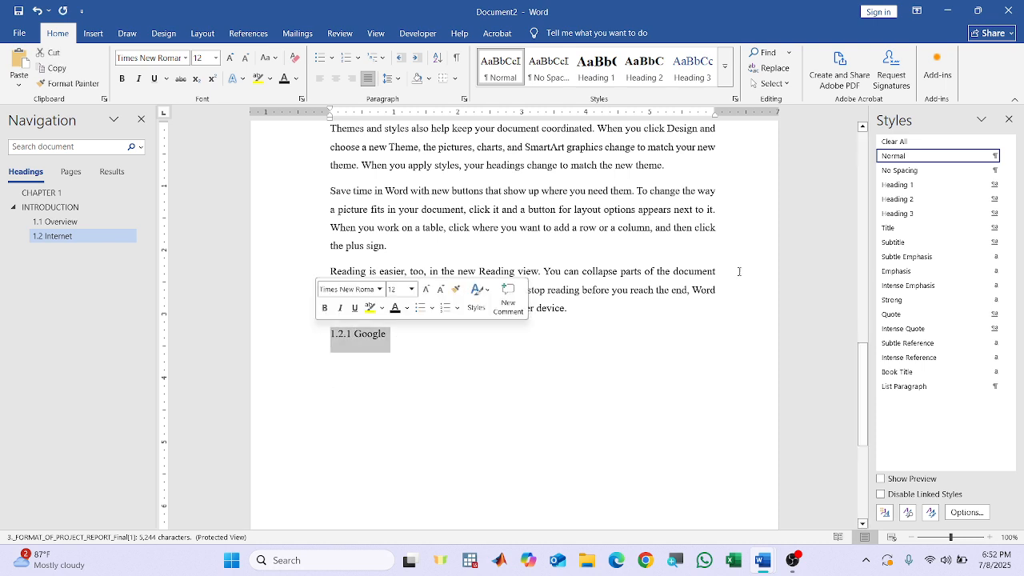
left_click(910, 218)
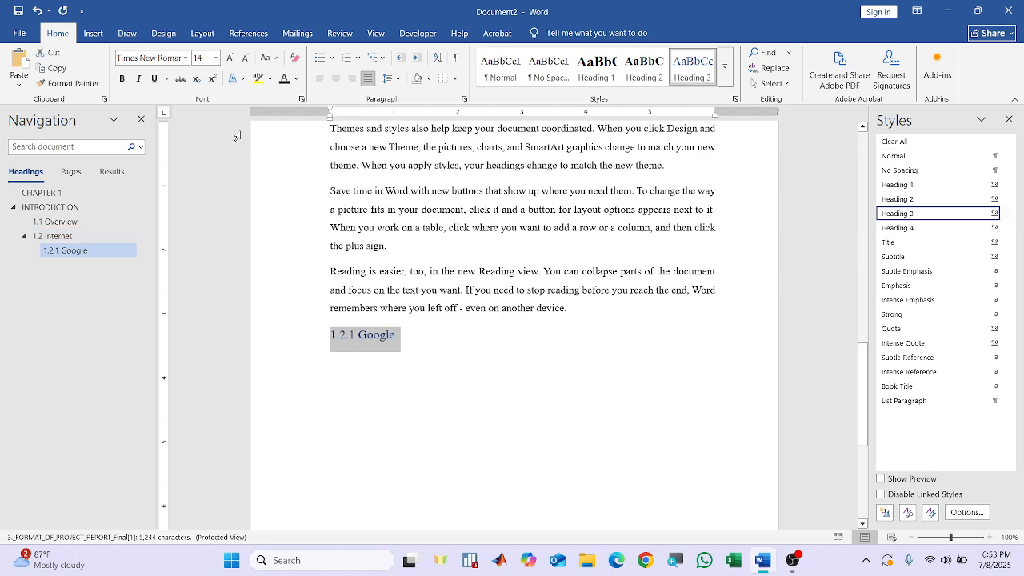
left_click(215, 64)
left_click(201, 136)
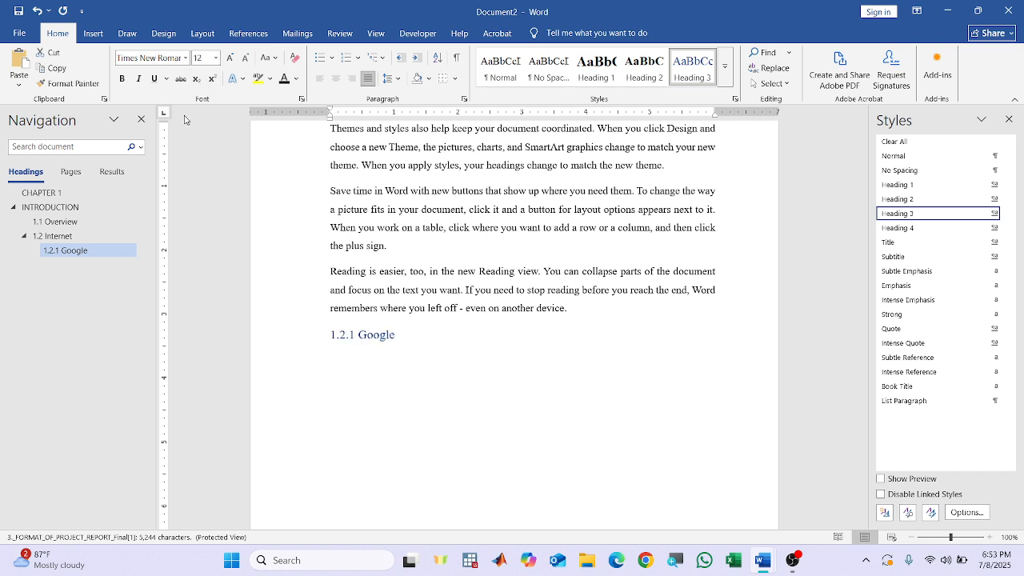
left_click(125, 81)
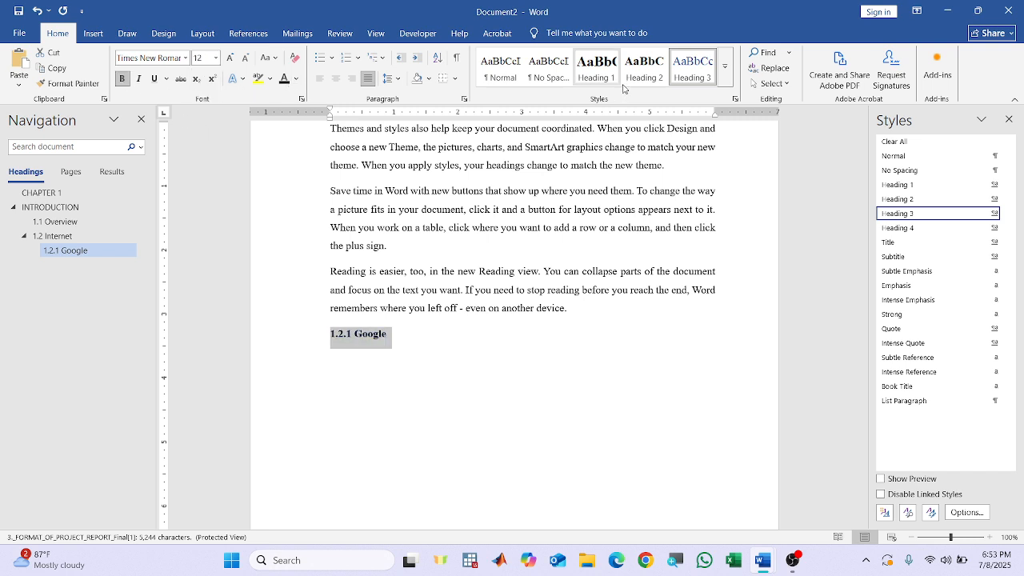
right_click(692, 70)
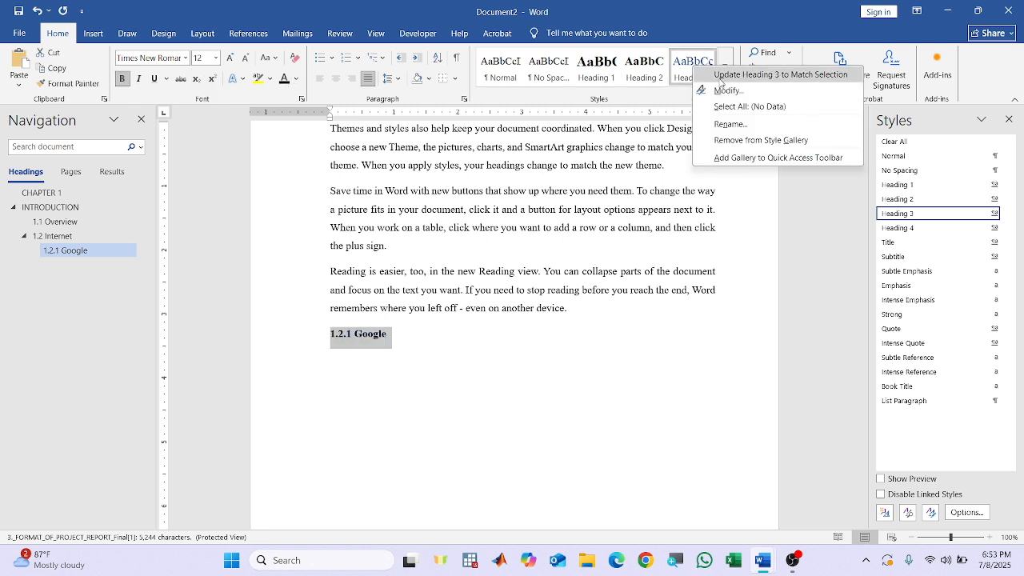
left_click(724, 80)
Check the third order heading's font and size rules in the project report format document, and return to the report.
mouse_move(762, 560)
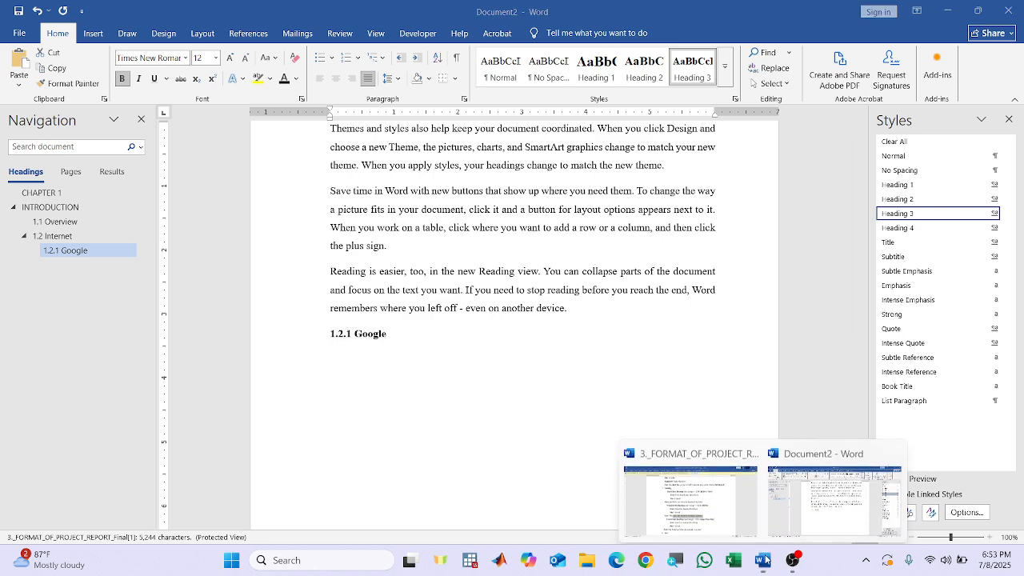
left_click(637, 471)
scroll(560, 432, "up", 4)
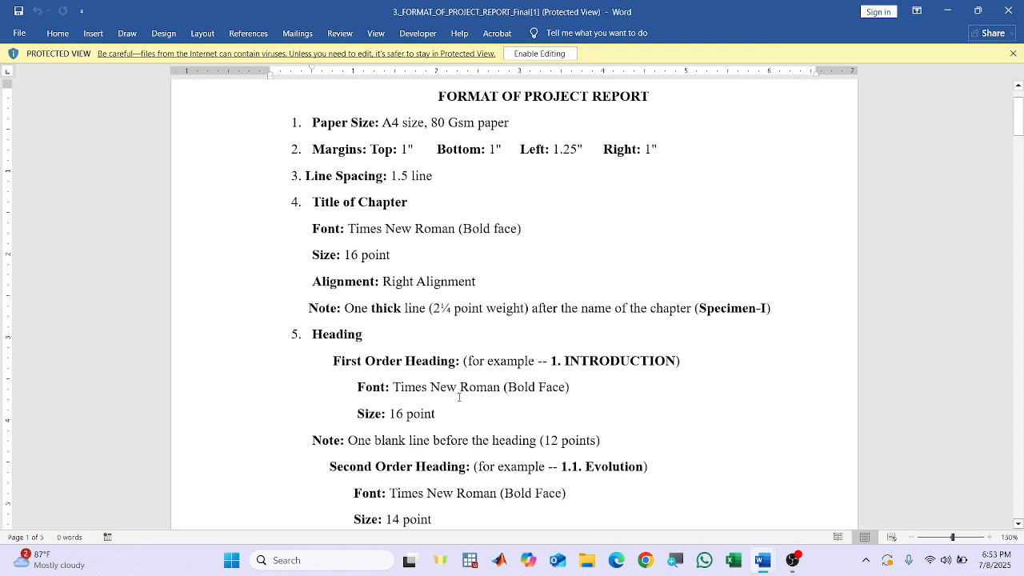
scroll(453, 441, "down", 3)
scroll(455, 442, "down", 1)
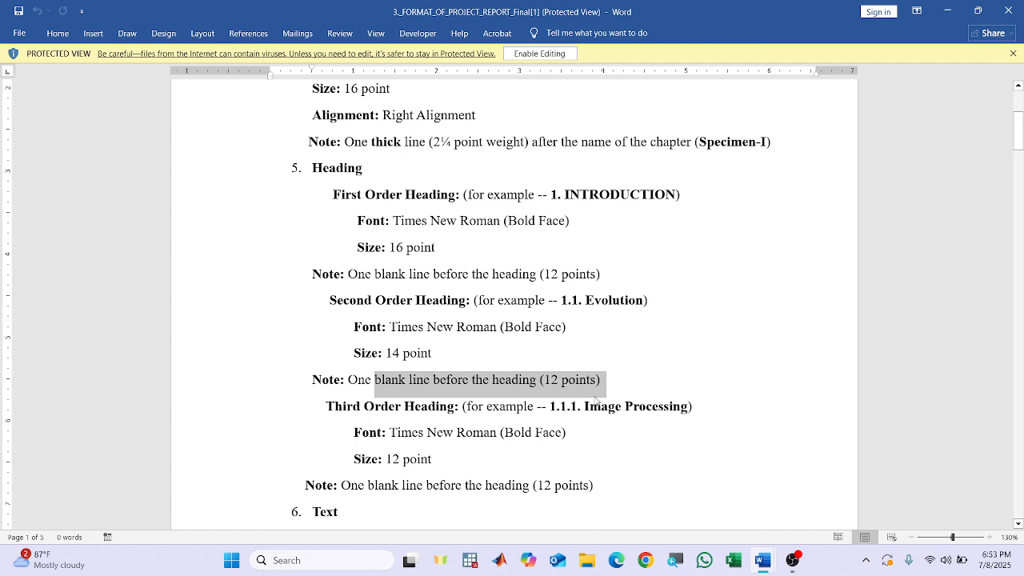
left_click_drag(389, 434, 554, 435)
left_click_drag(386, 459, 418, 458)
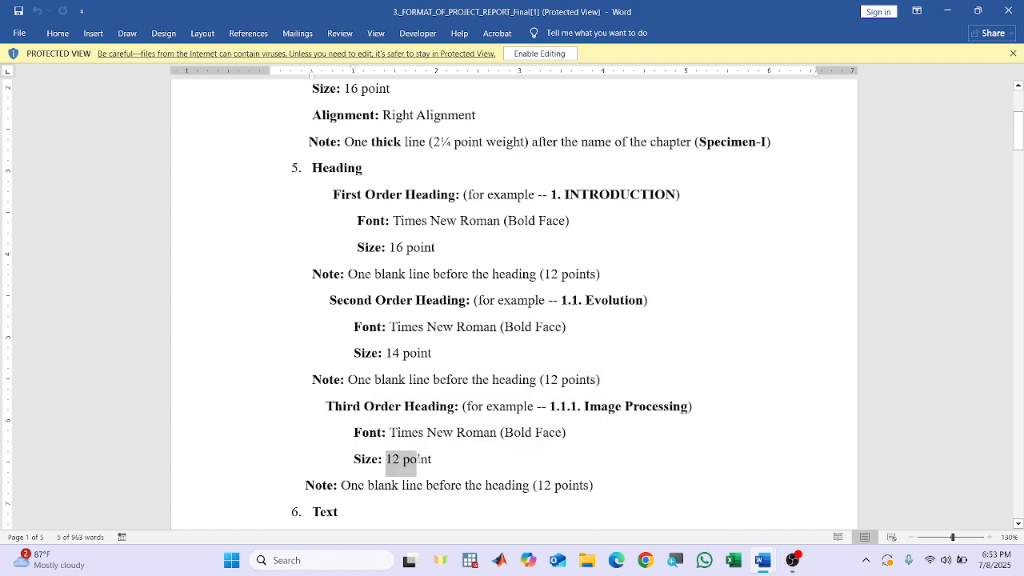
left_click(947, 10)
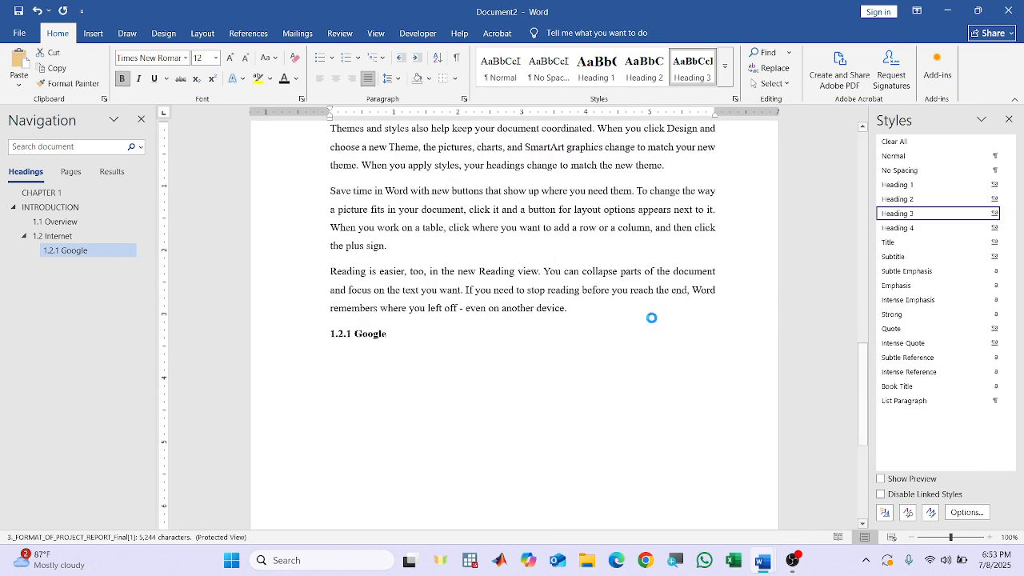
Generate sample body text below the "1.2.1 Google" heading with =rand().
left_click(342, 377)
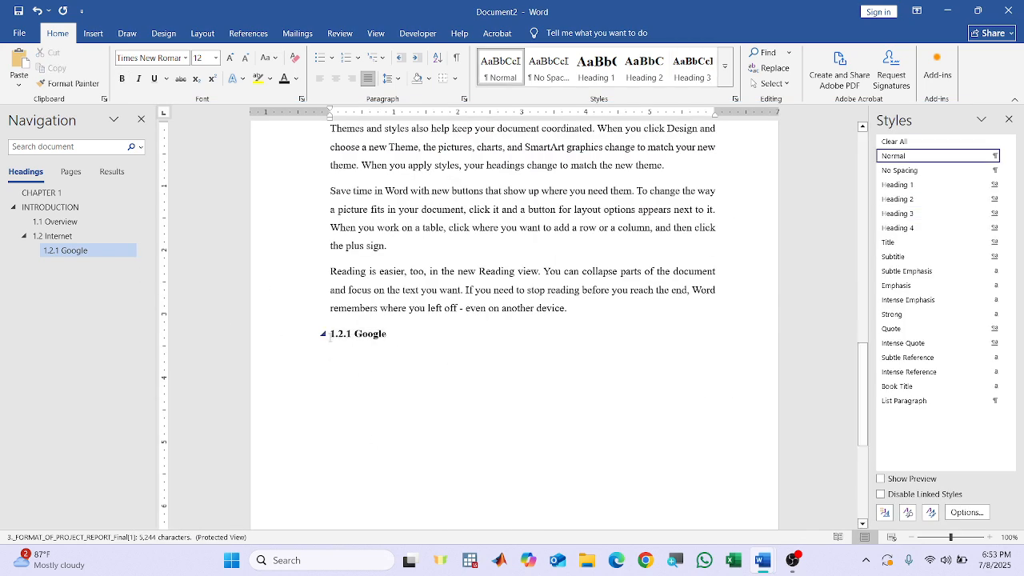
scroll(388, 302, "up", 7)
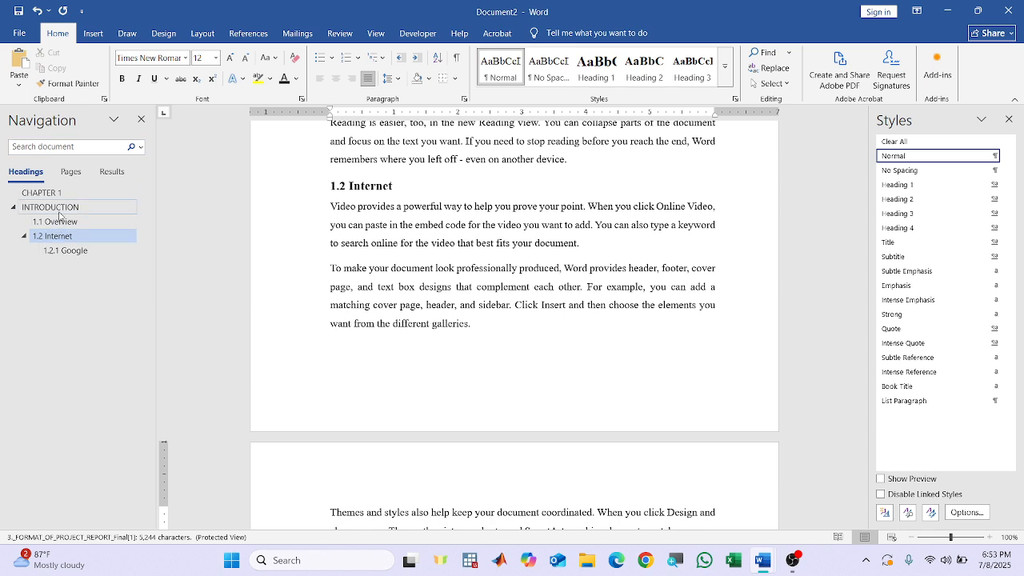
left_click(64, 251)
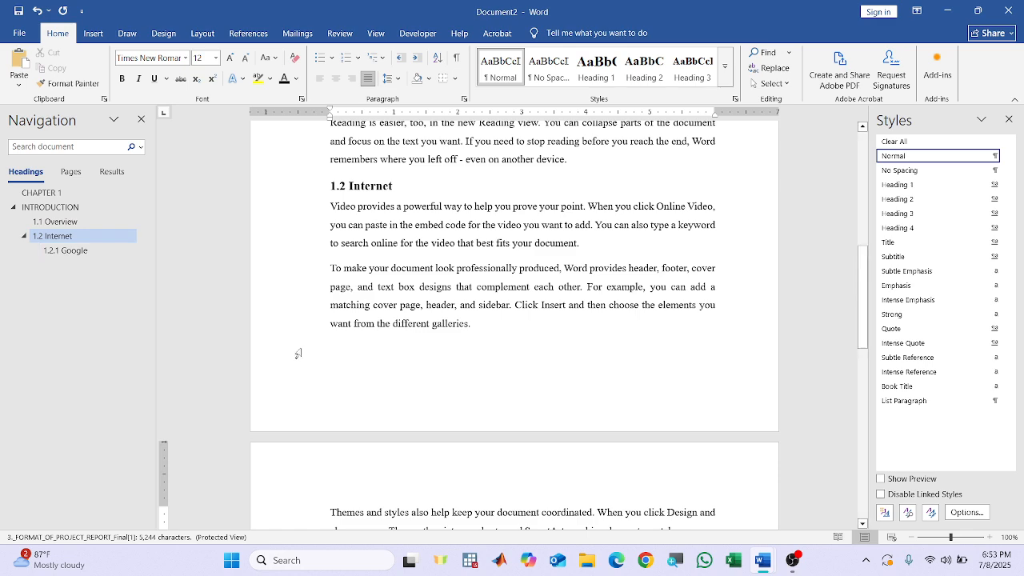
scroll(308, 352, "down", 2)
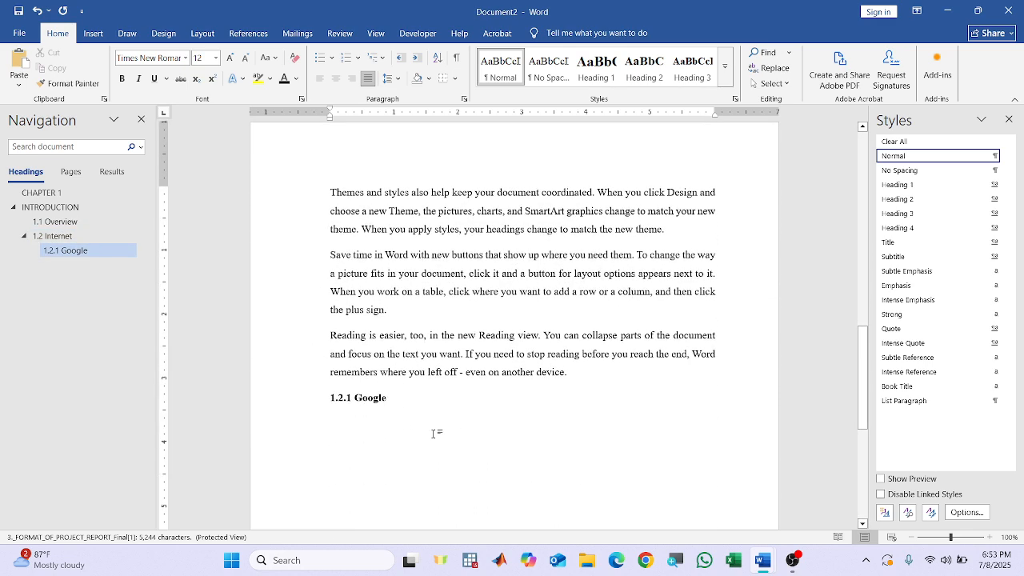
type("=rand")
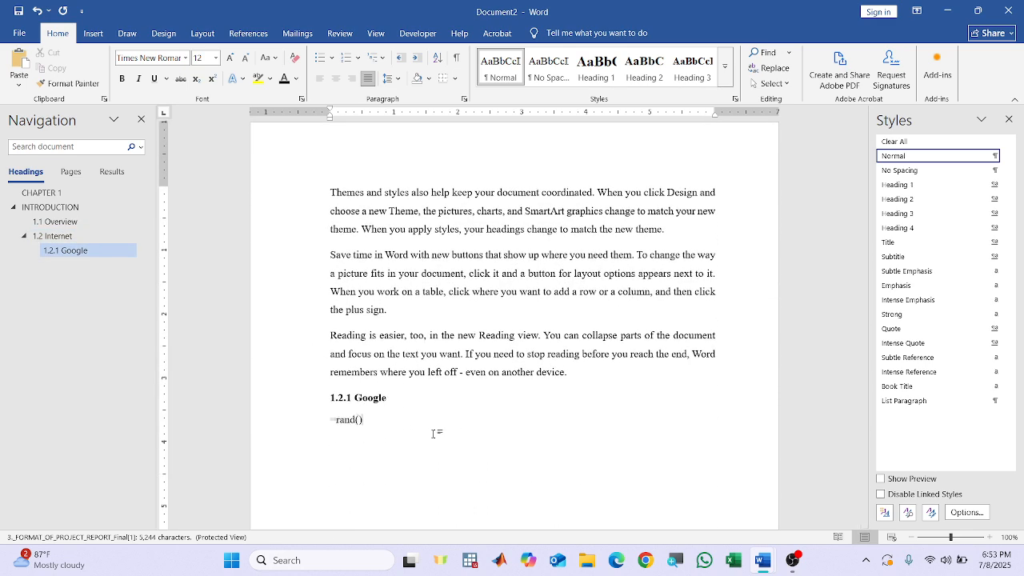
type("()")
key("Return")
Review the formatting of the whole chapter, from the CHAPTER 1 title to the end of the 1.2.1 Google section.
scroll(464, 395, "up", 4)
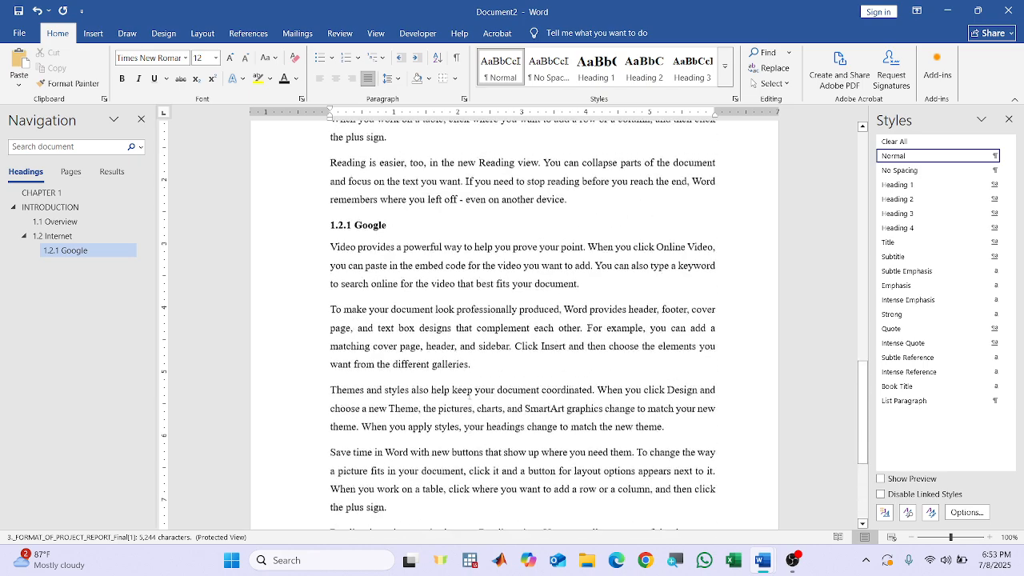
scroll(470, 392, "down", 1)
scroll(470, 392, "down", 5)
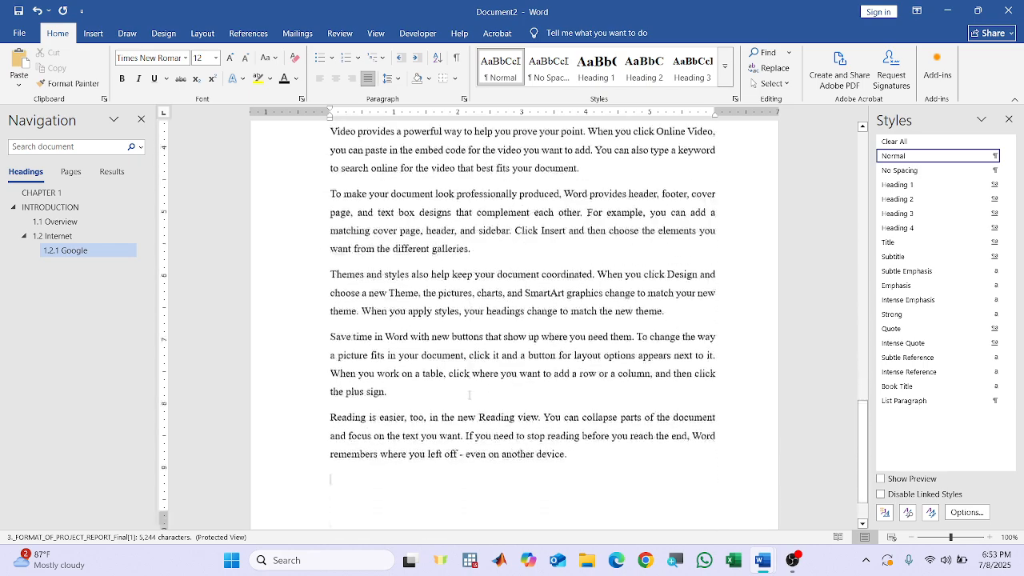
scroll(469, 393, "up", 15)
scroll(469, 393, "up", 3)
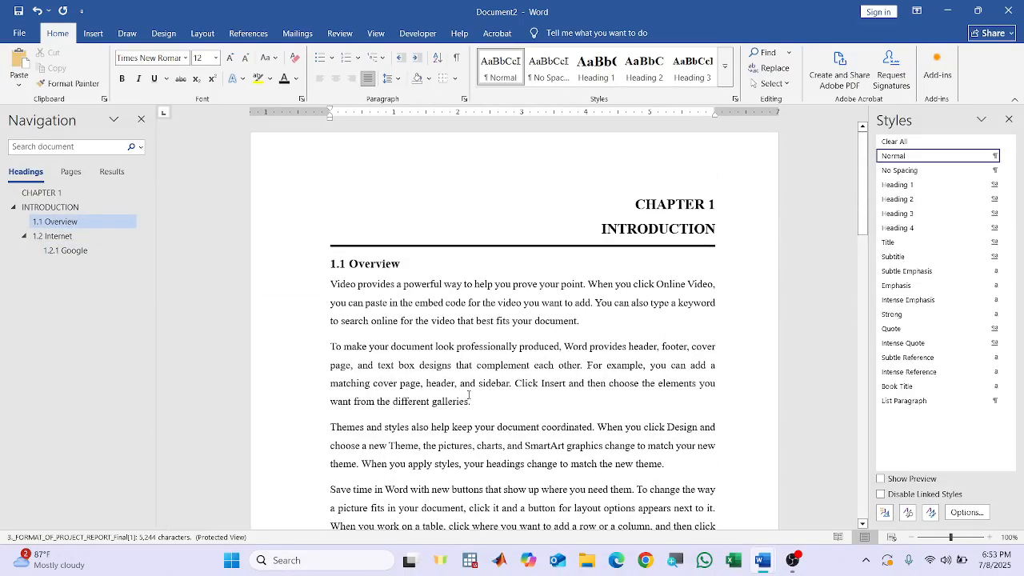
scroll(469, 395, "down", 17)
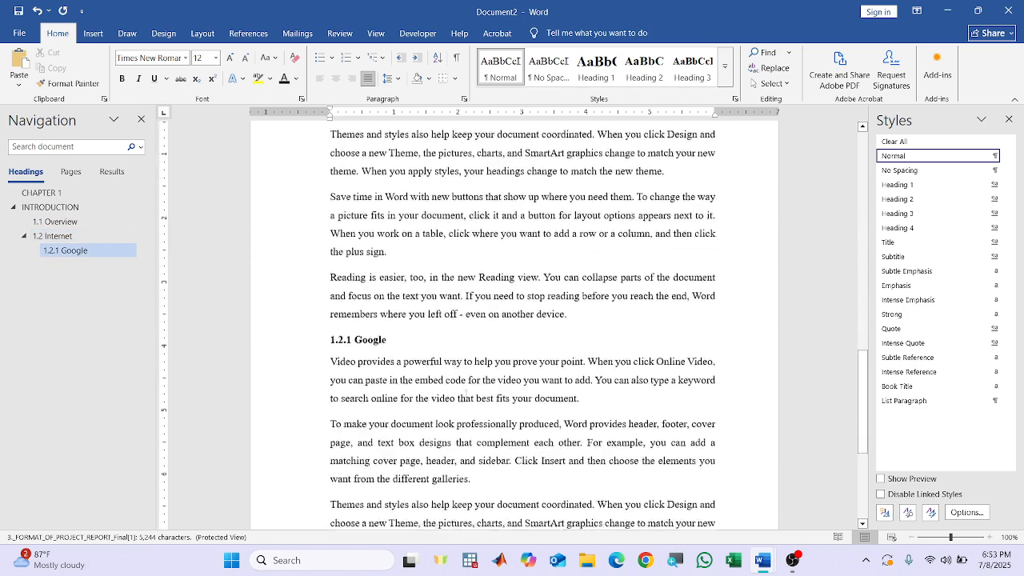
scroll(469, 395, "down", 6)
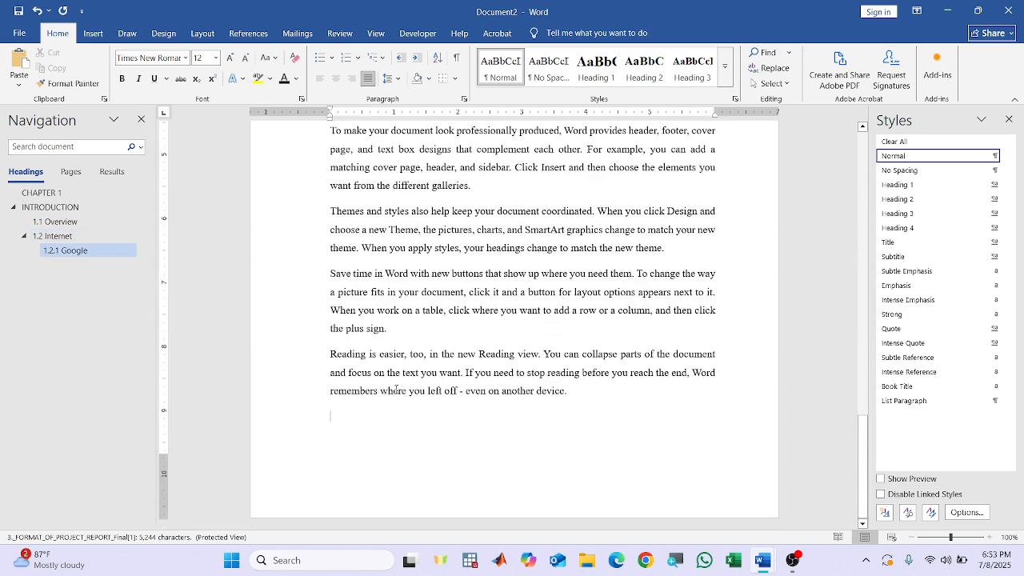
Add empty paragraphs after the 1.2.1 Google text onto a new page, and inspect them with formatting marks temporarily shown.
key("ctrl+Return")
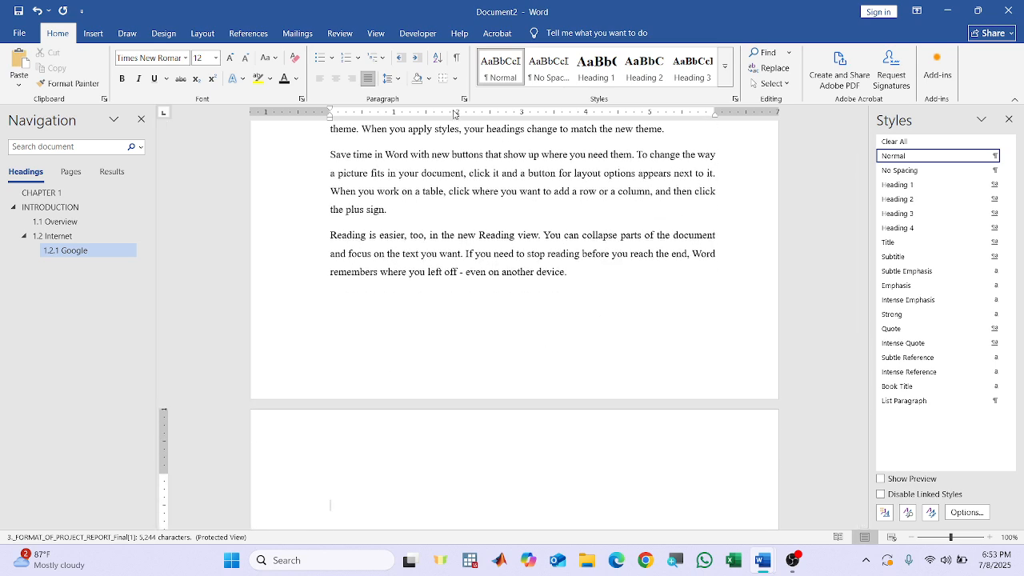
left_click(456, 57)
left_click_drag(337, 298, 334, 526)
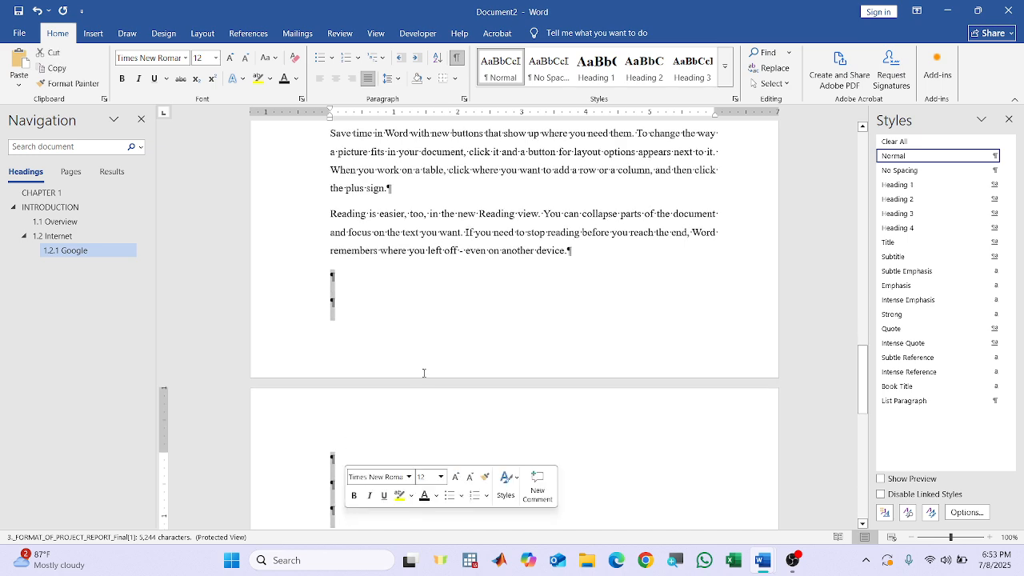
left_click(456, 58)
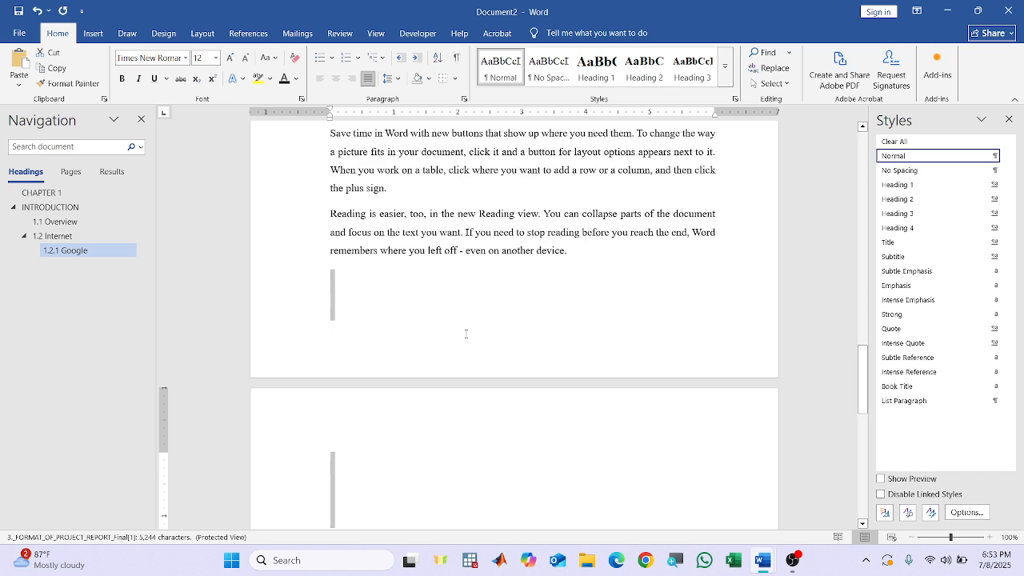
Insert an empty paragraph after the second body paragraph under "1.2.1 Google".
scroll(472, 335, "up", 5)
left_click(481, 338)
key("Return")
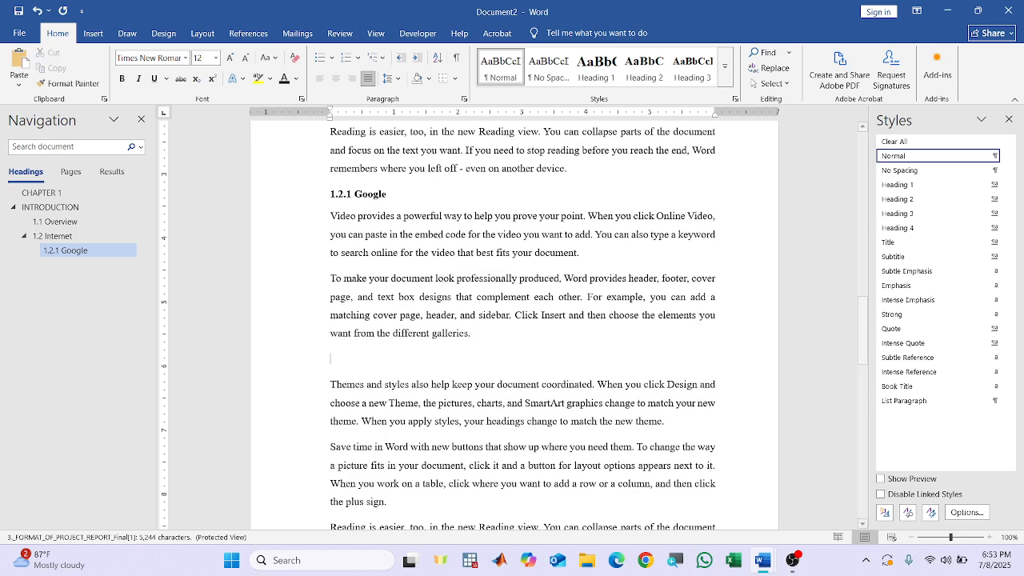
Push the text position past the end of the 1.2.1 Google section with empty paragraphs and enter "Chapter 2" on the following page.
scroll(415, 356, "up", 1)
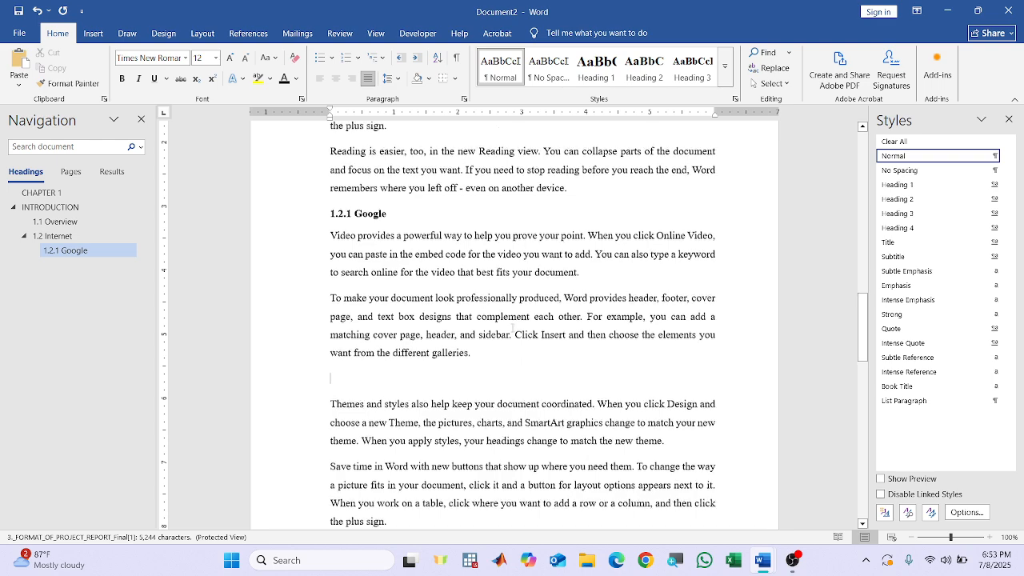
scroll(414, 357, "down", 8)
left_click(395, 379)
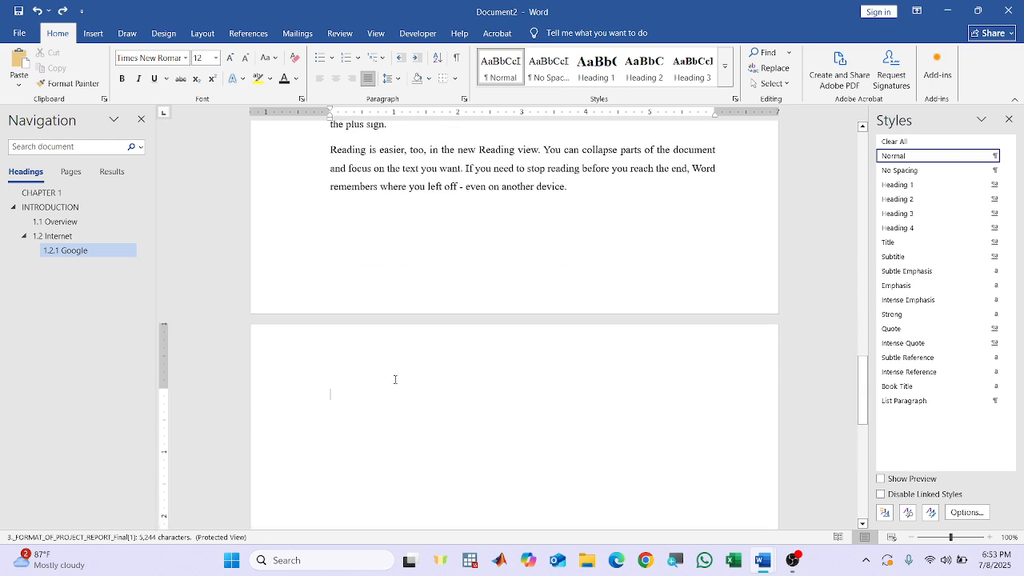
left_click(624, 187)
key("Return")
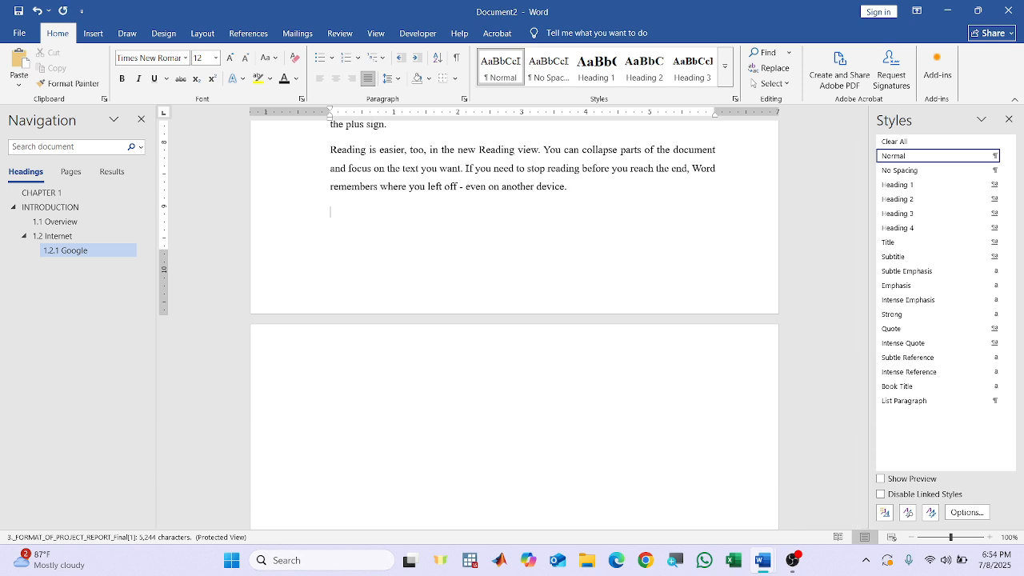
key("Return")
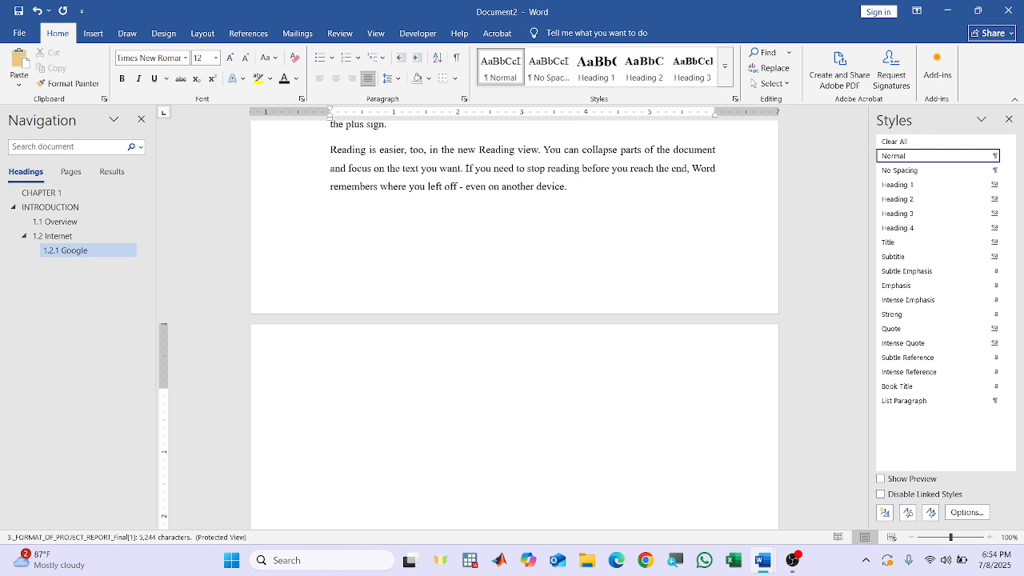
type("Chapter 2")
Try generating =rand() sample text above the last paragraph under "1.2.1 Google" to check how Chapter 2 shifts, and undo it.
left_click(590, 191)
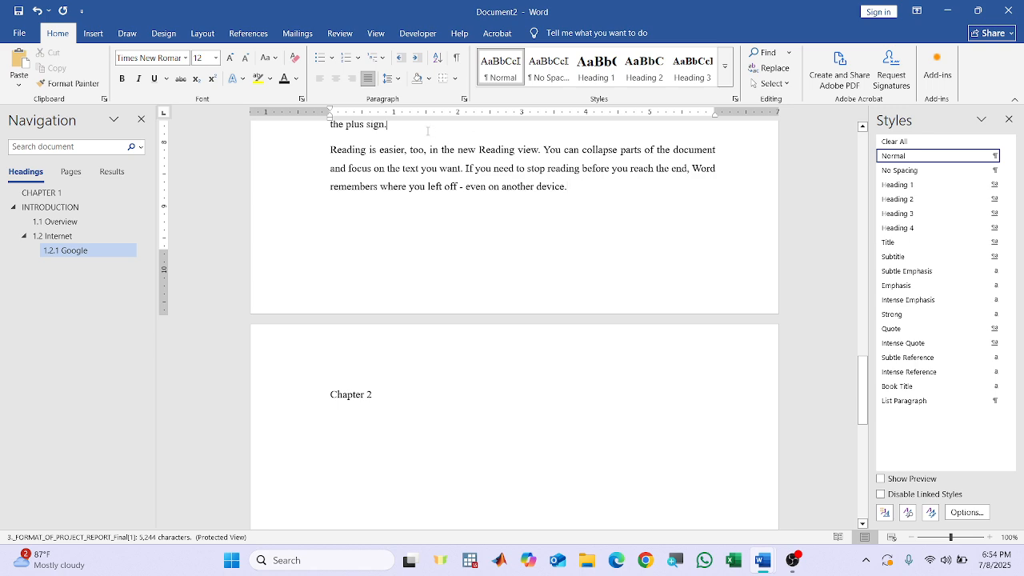
key("Return")
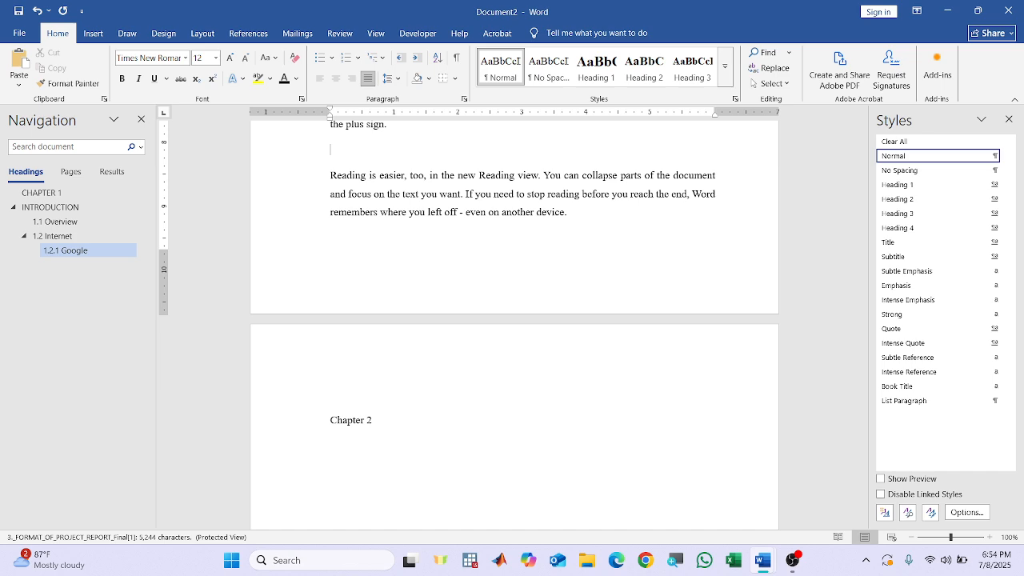
type("=rand()")
key("Return")
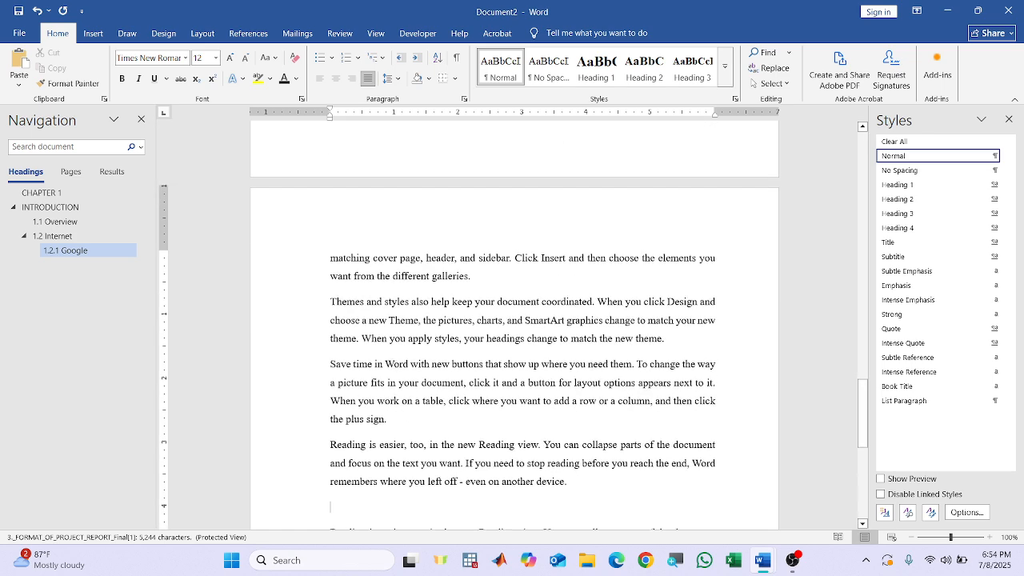
scroll(396, 343, "down", 1)
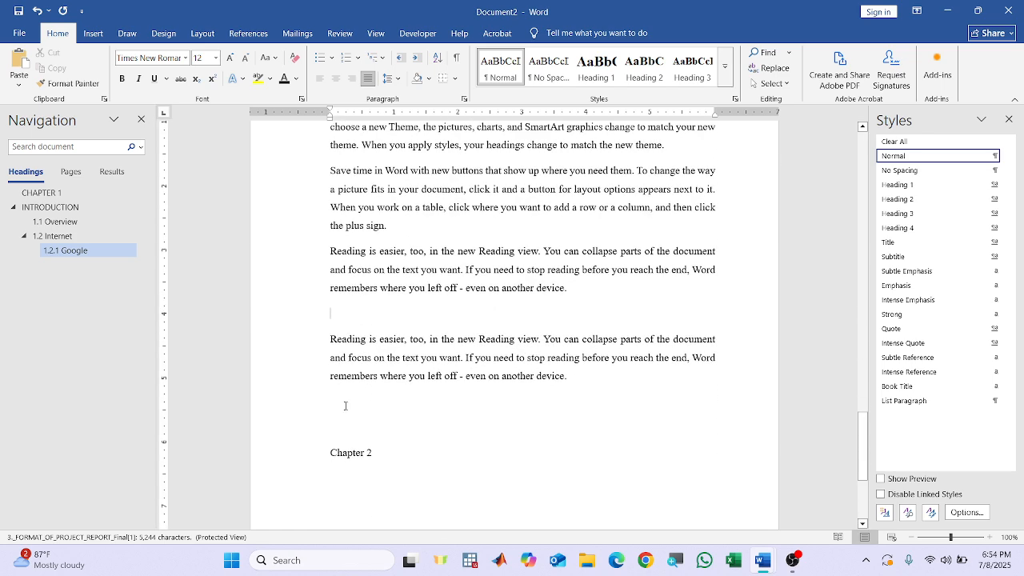
scroll(345, 405, "down", 1)
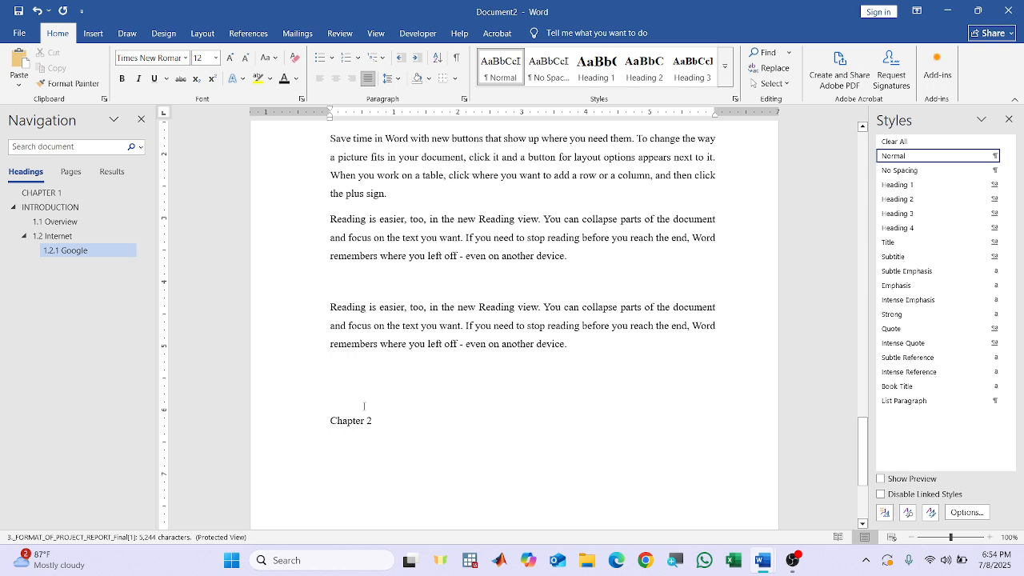
key("ctrl+z")
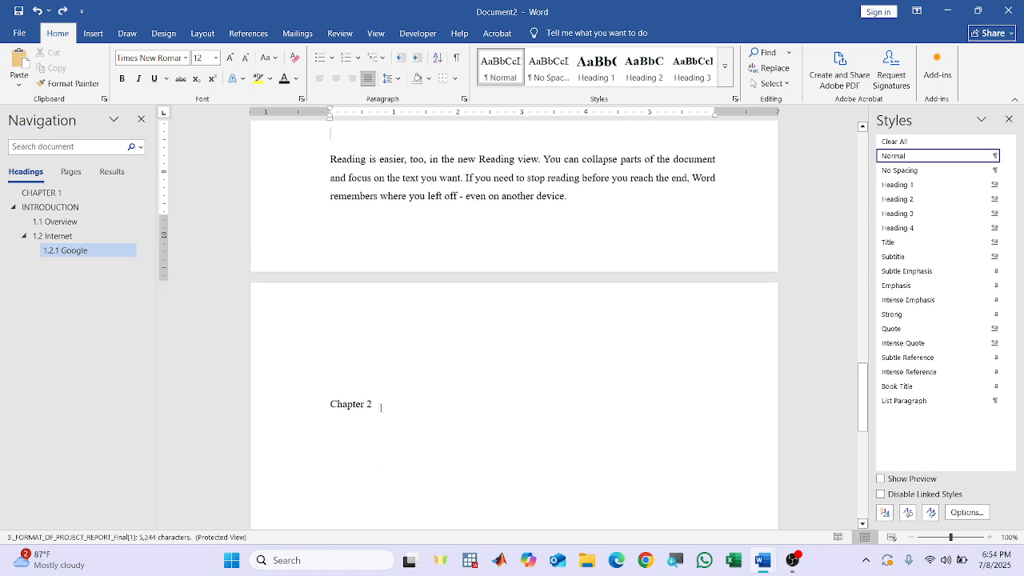
key("ctrl+y")
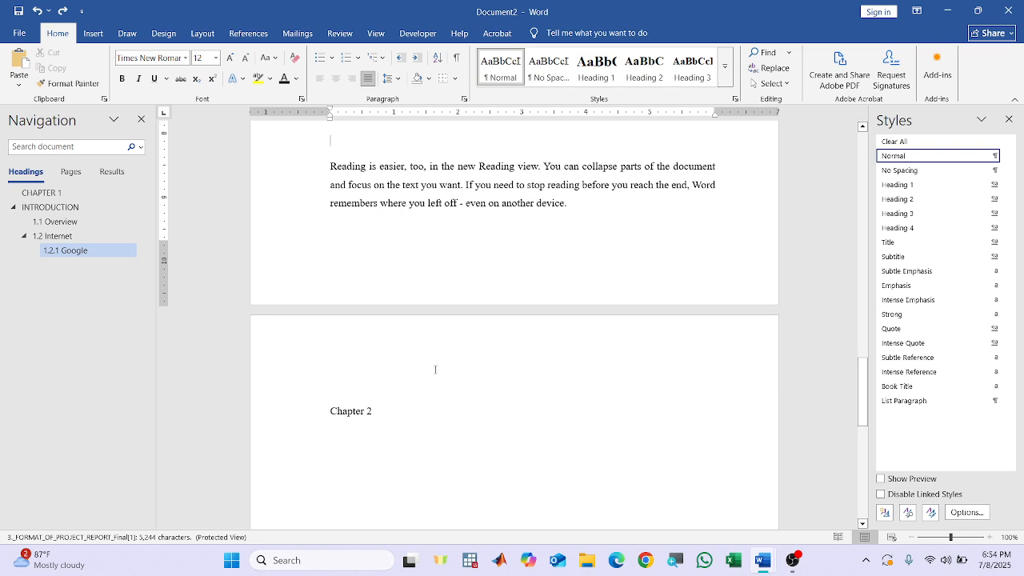
Show the formatting marks and delete the empty paragraphs before and after "Chapter 2".
left_click(455, 58)
left_click_drag(324, 229, 335, 285)
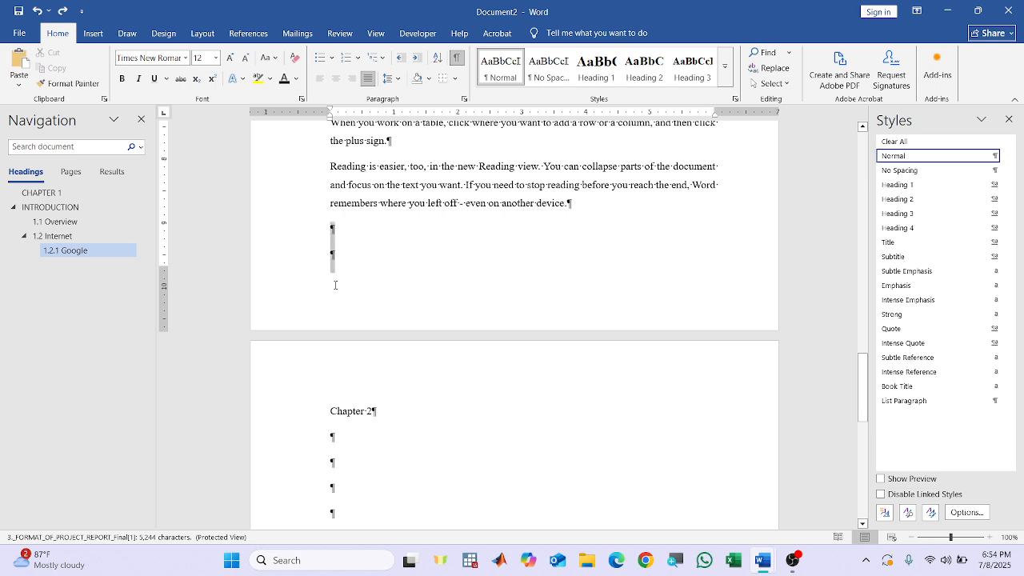
key("Delete")
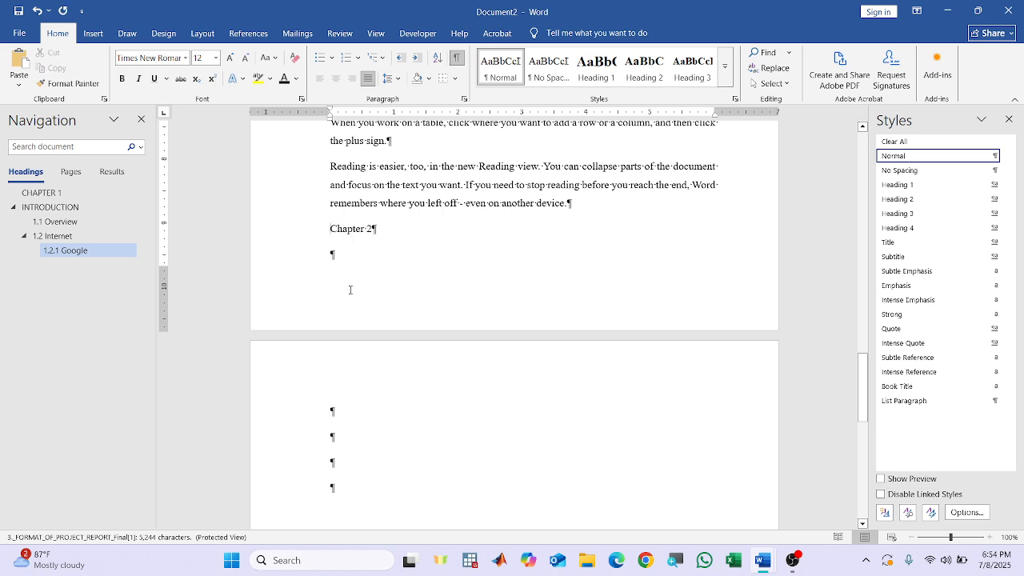
left_click_drag(330, 255, 334, 490)
key("Delete")
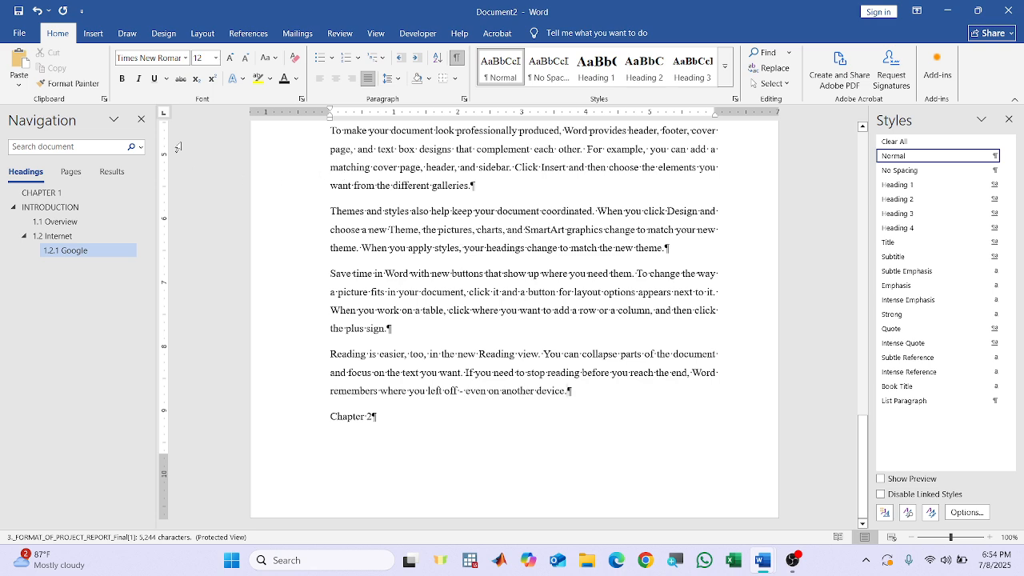
Insert a page break before "Chapter 2" and remove the extra empty paragraph above it.
left_click(202, 33)
left_click(185, 54)
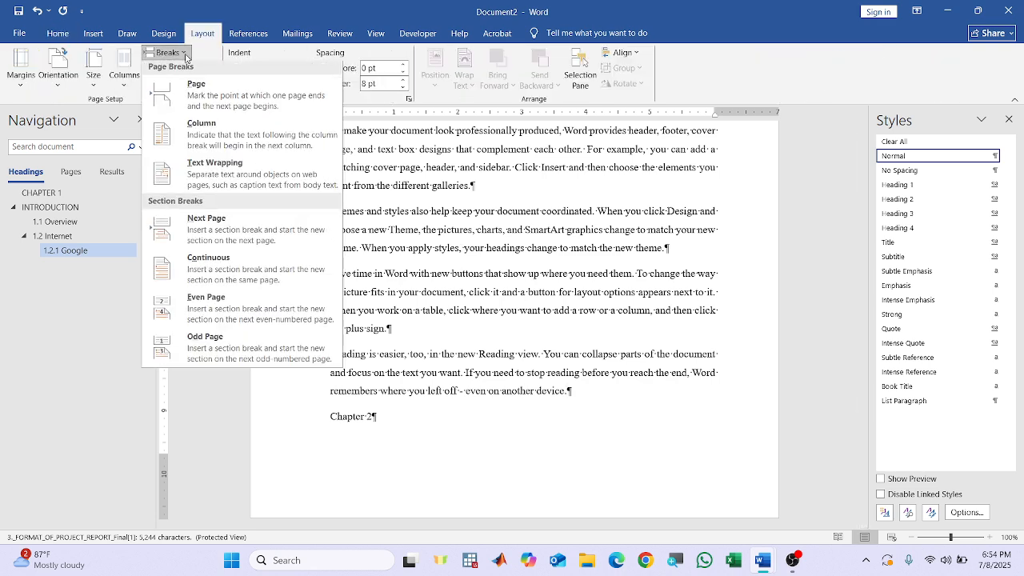
left_click(196, 90)
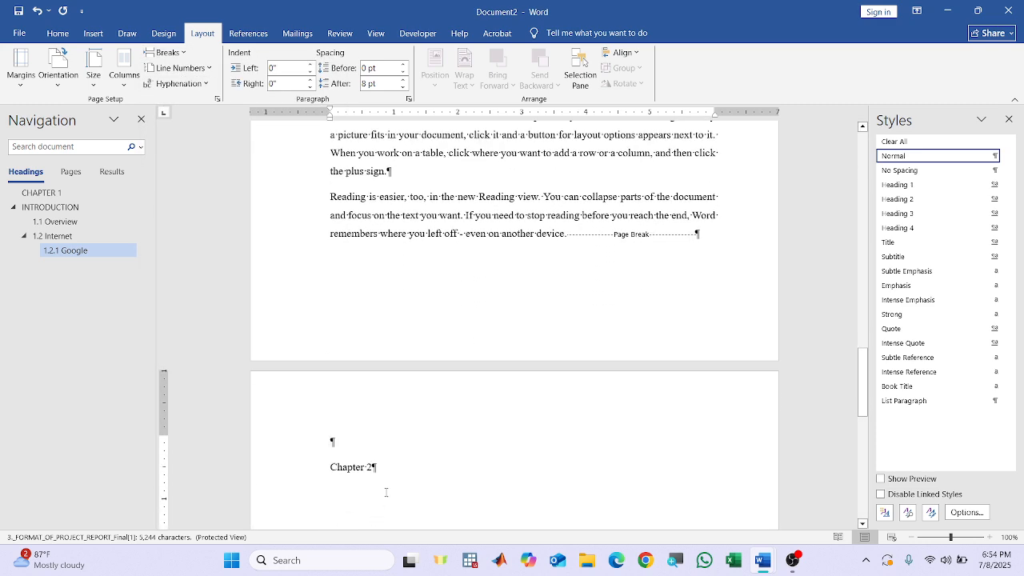
left_click(313, 447)
key("Delete")
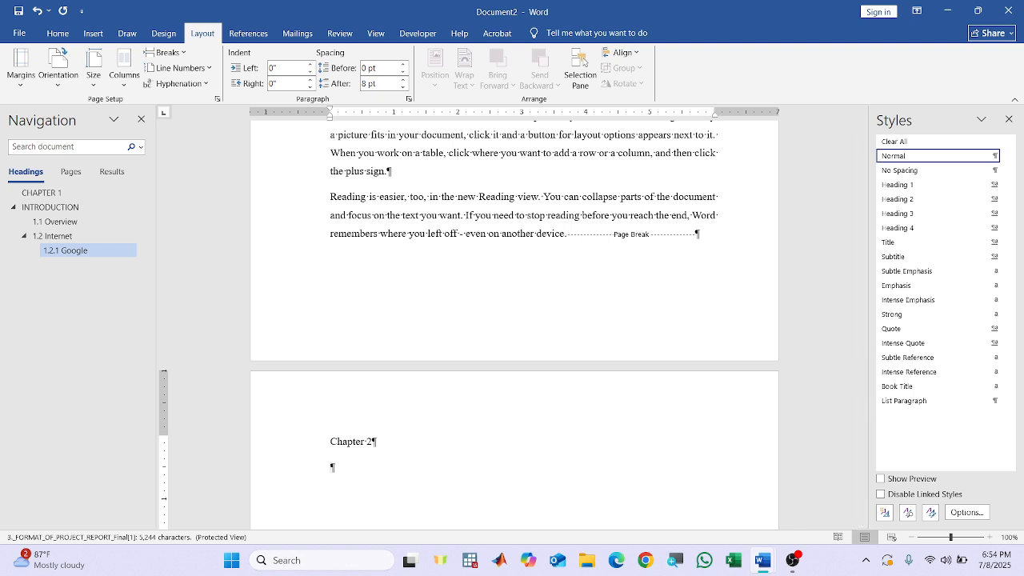
Enter "Literature Review" below "Chapter 2" and apply the Heading 1 style to both lines.
type("Literature Review")
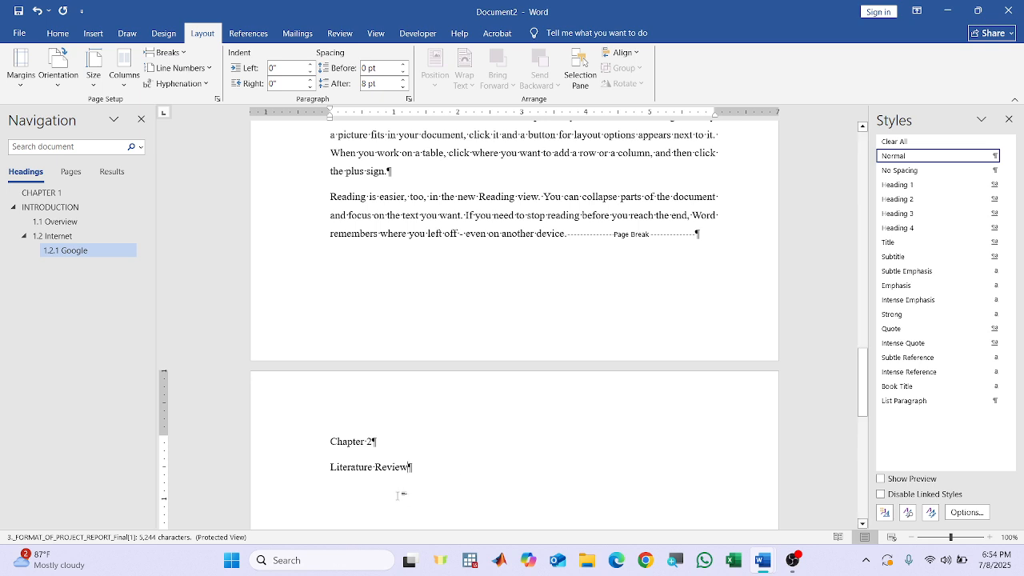
left_click_drag(418, 464, 328, 438)
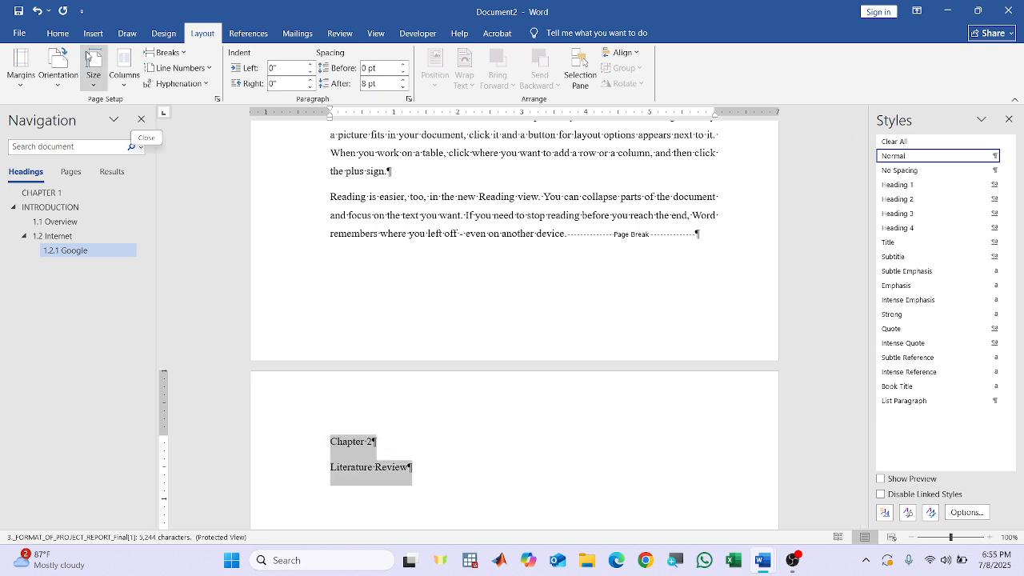
left_click(927, 186)
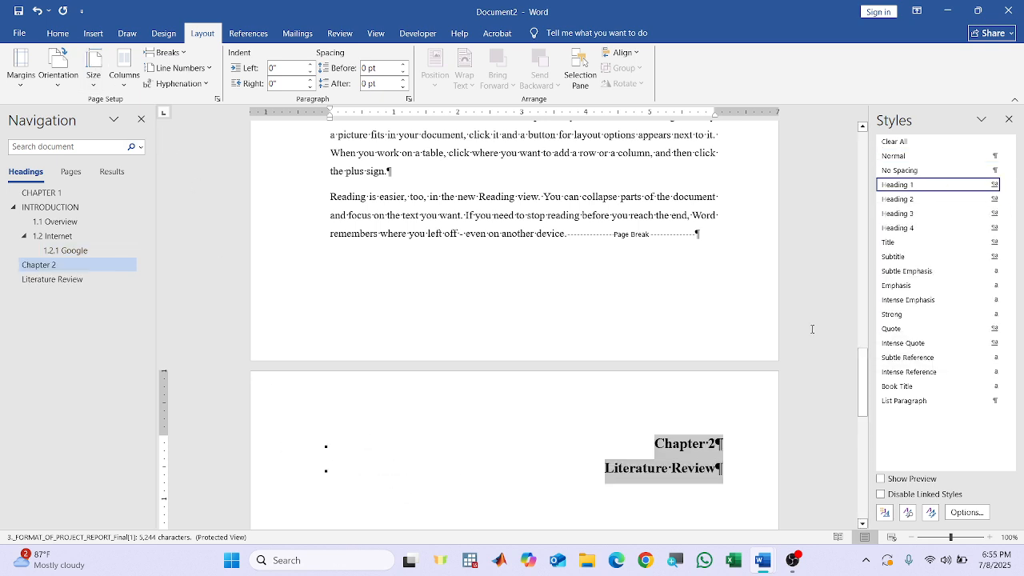
Insert a horizontal line in a new paragraph below the Literature Review title and check its format settings.
left_click(718, 482)
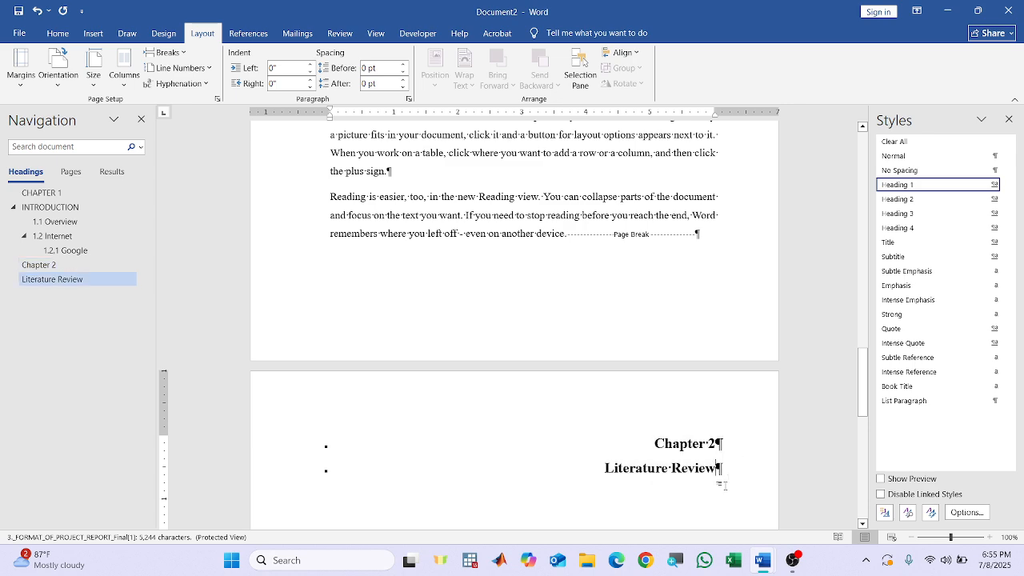
key("Return")
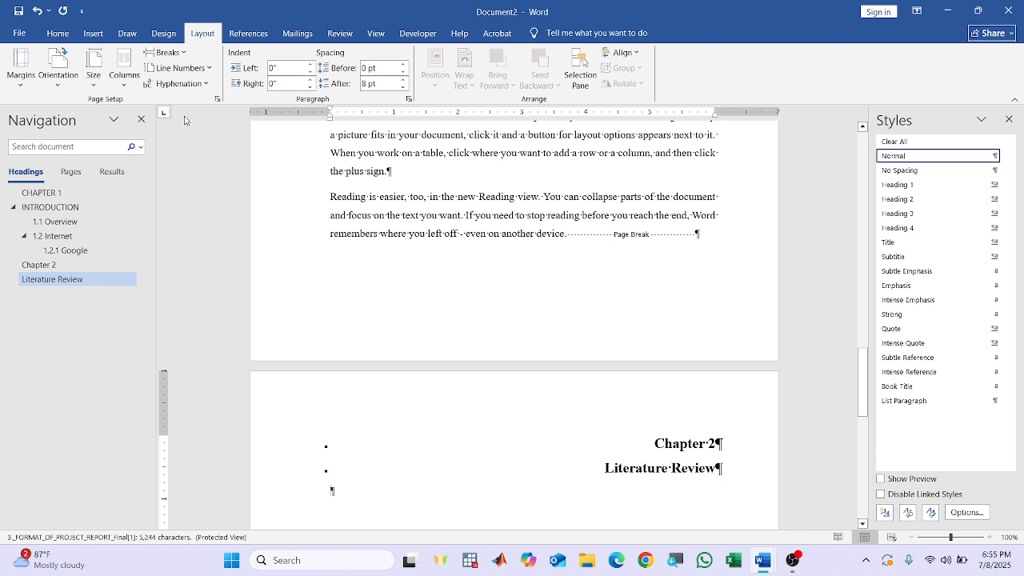
left_click(57, 33)
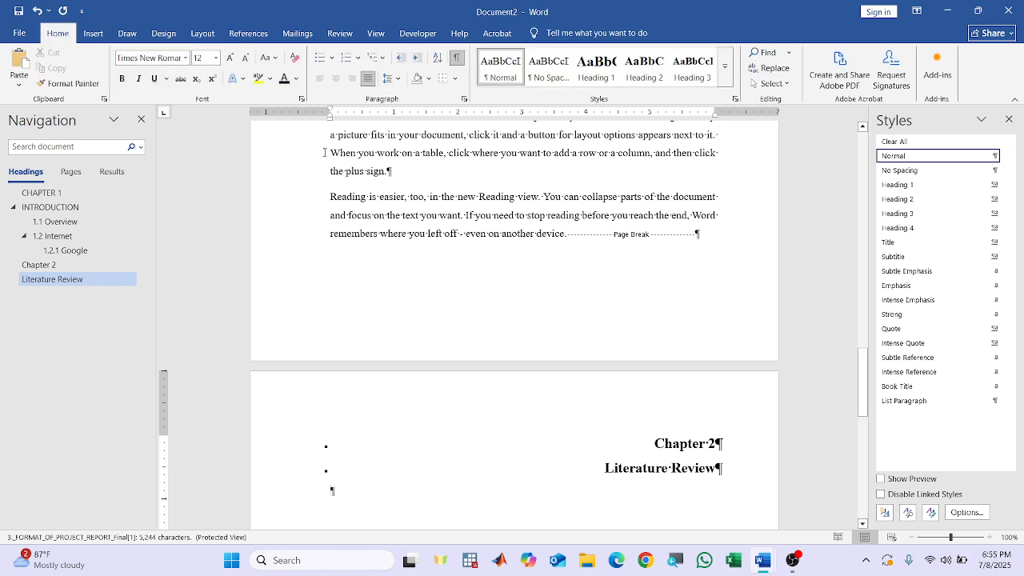
left_click(455, 78)
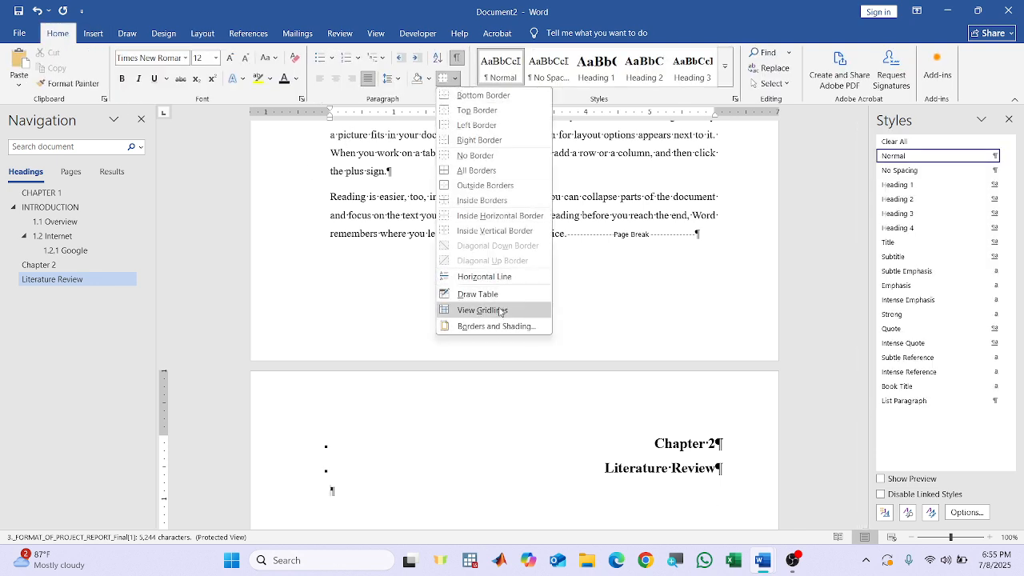
left_click(505, 276)
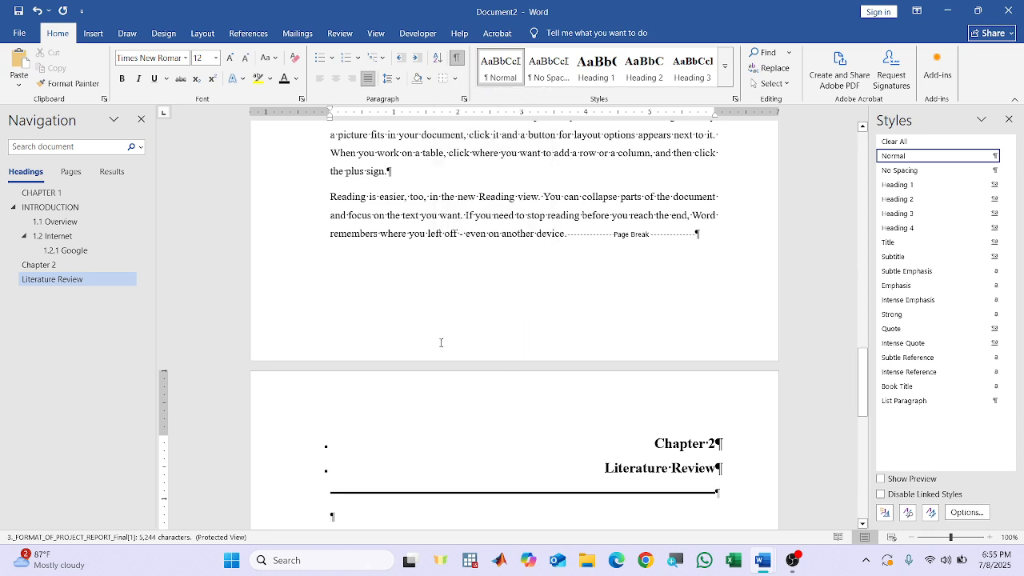
double_click(477, 491)
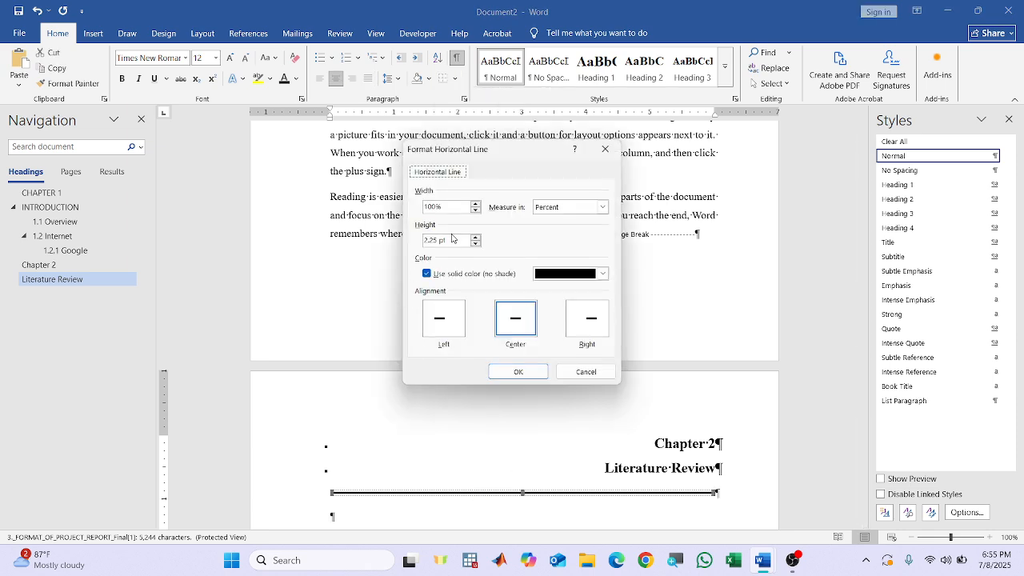
left_click(605, 149)
Enter "2.1 Overview" below the horizontal line and generate sample body text under it with =rand().
scroll(392, 479, "down", 2)
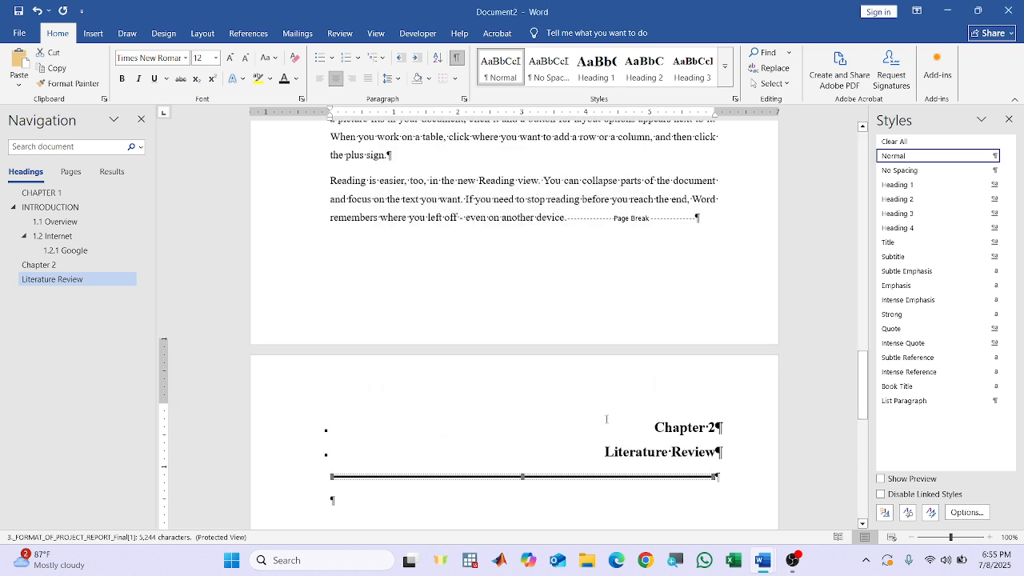
left_click(339, 478)
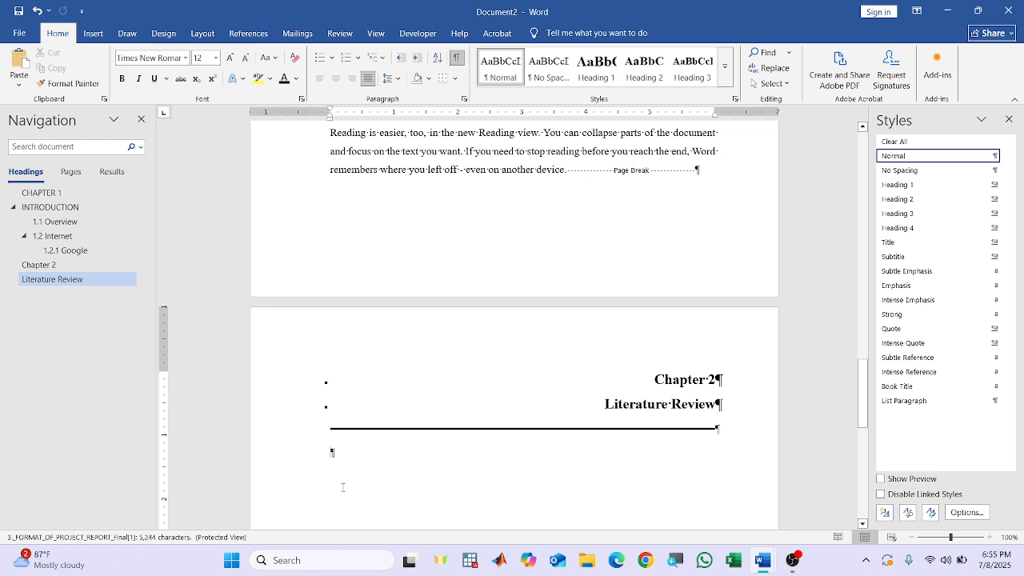
type("O")
key("BackSpace")
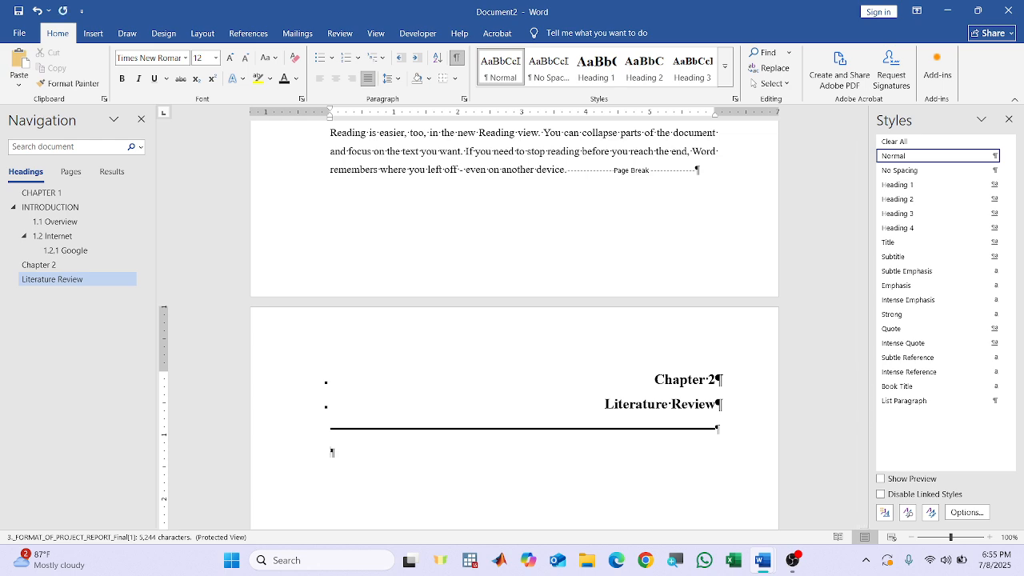
type("2.1 Over")
key("BackSpace")
type("view")
type("=rand()")
key("Return")
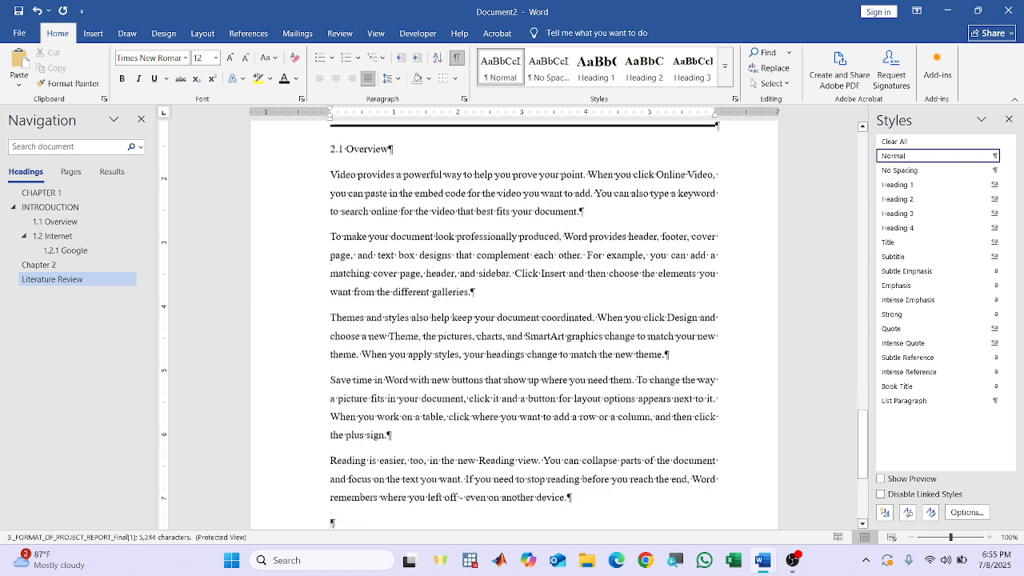
Apply the Heading 2 style to "2.1 Overview" and look over the Chapter 2 page.
scroll(387, 268, "up", 3)
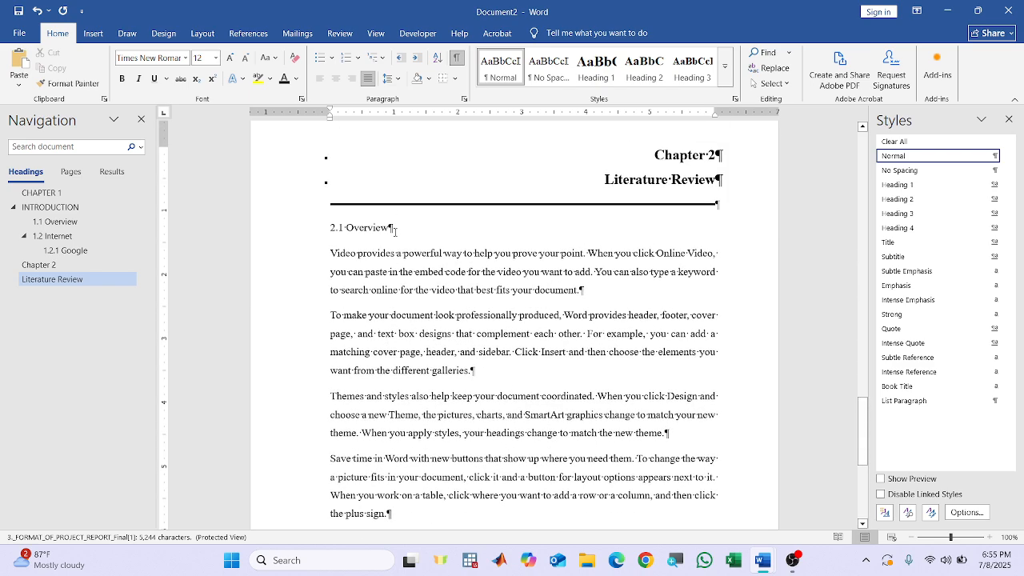
triple_click(394, 231)
left_click(896, 199)
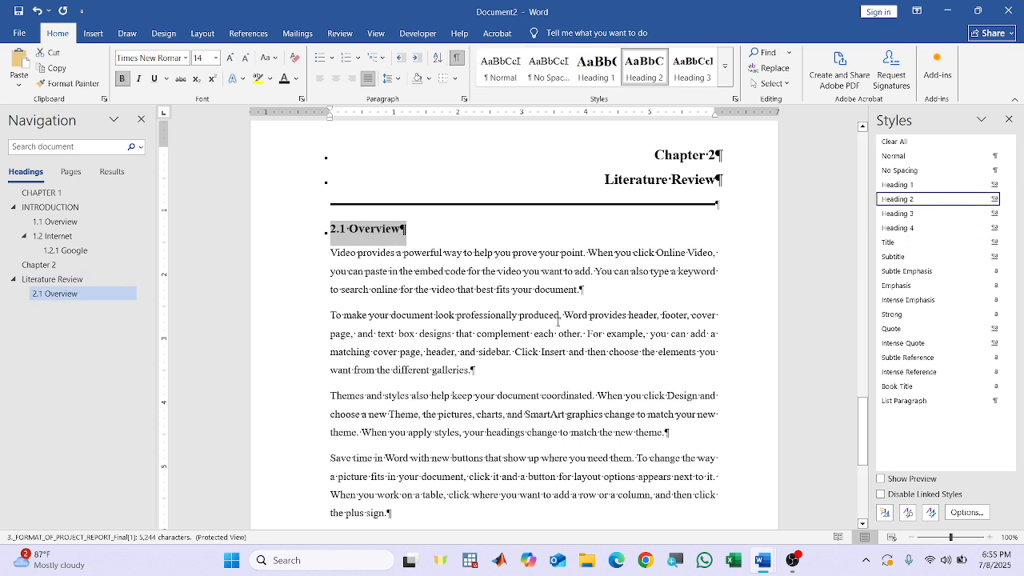
scroll(509, 327, "down", 5)
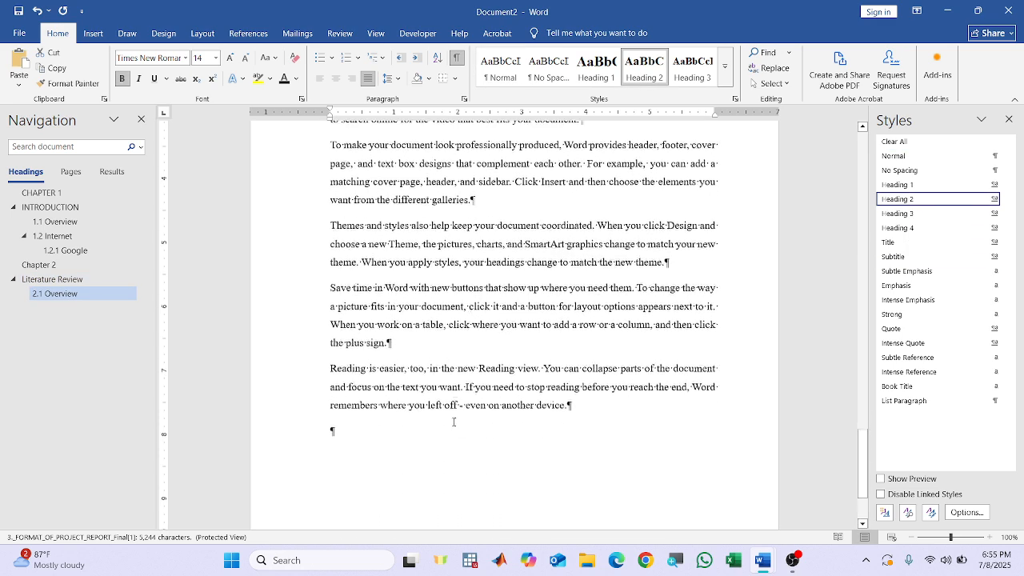
left_click(381, 406)
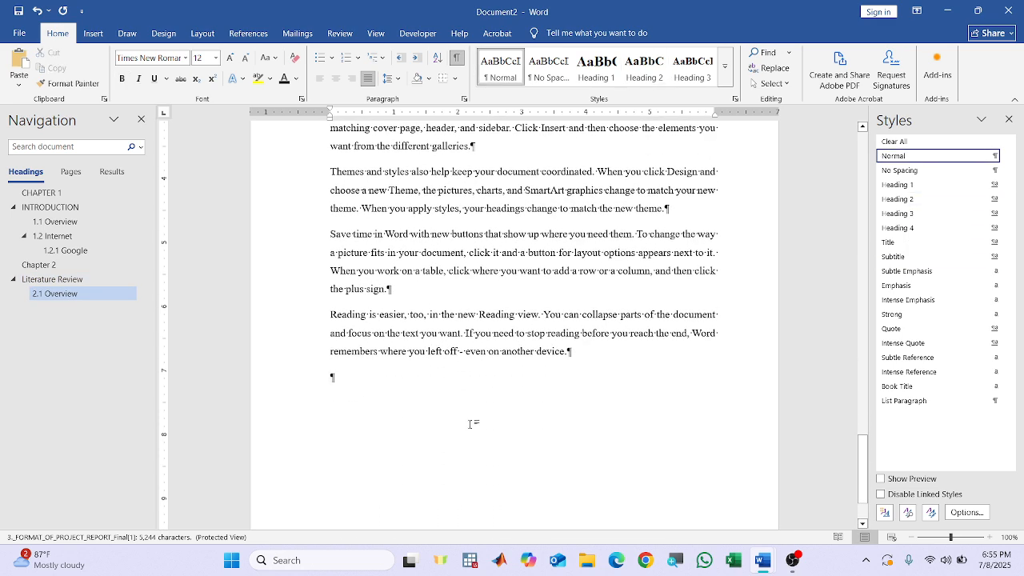
scroll(554, 394, "up", 1)
scroll(564, 377, "up", 1)
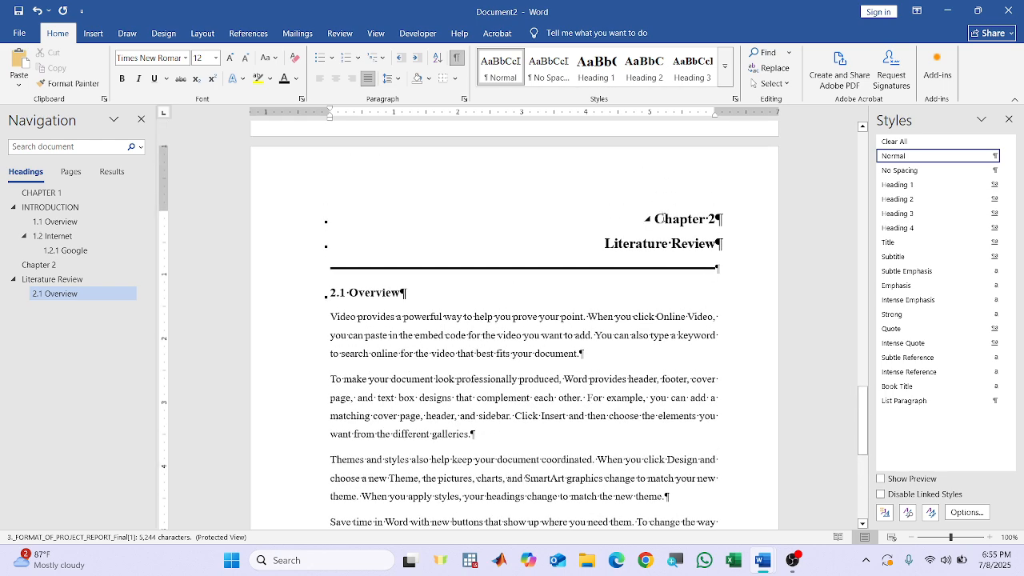
Change the Literature Review and Chapter 2 title lines to UPPERCASE.
left_click(665, 219)
left_click(696, 244)
triple_click(696, 245)
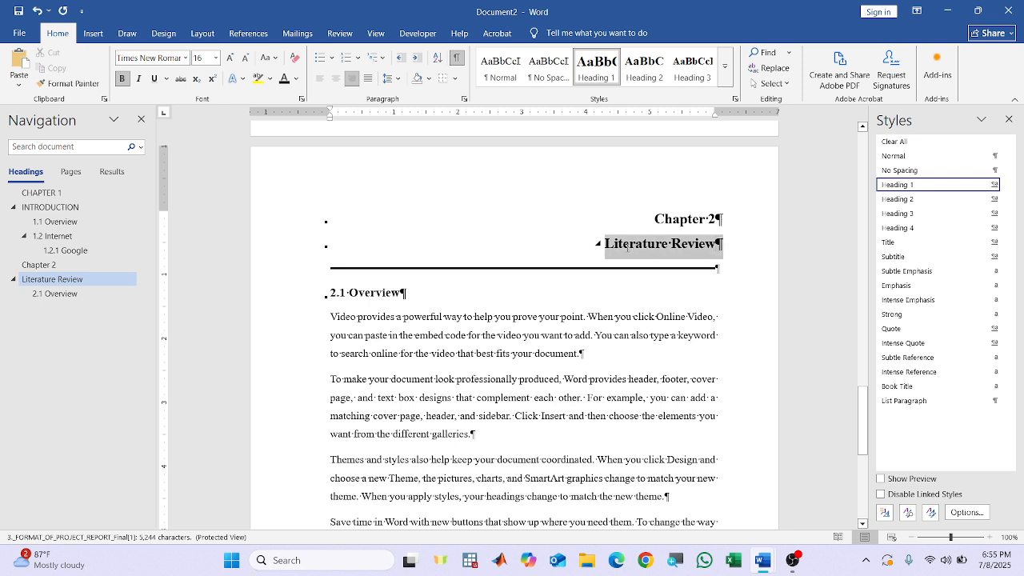
left_click(269, 58)
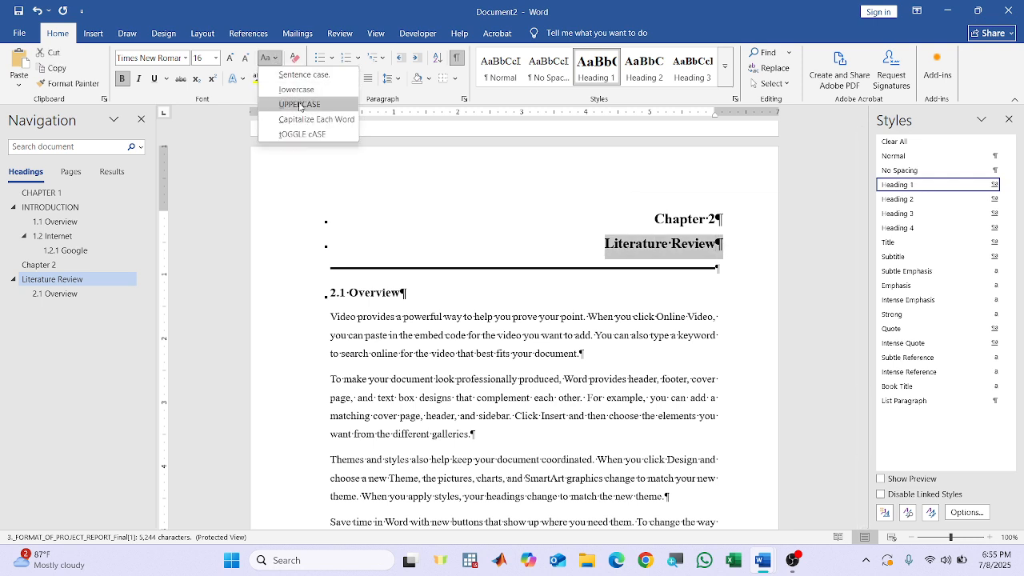
left_click(288, 104)
triple_click(729, 225)
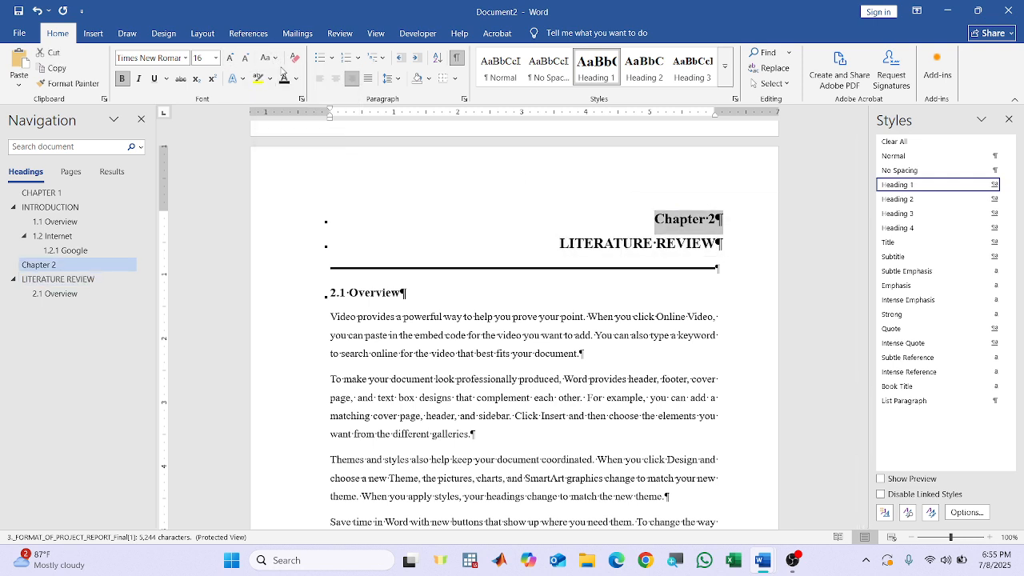
left_click(270, 58)
left_click(294, 106)
left_click(557, 316)
Go back to section 1.1 Overview and add an empty paragraph above its last paragraph.
scroll(520, 336, "up", 4)
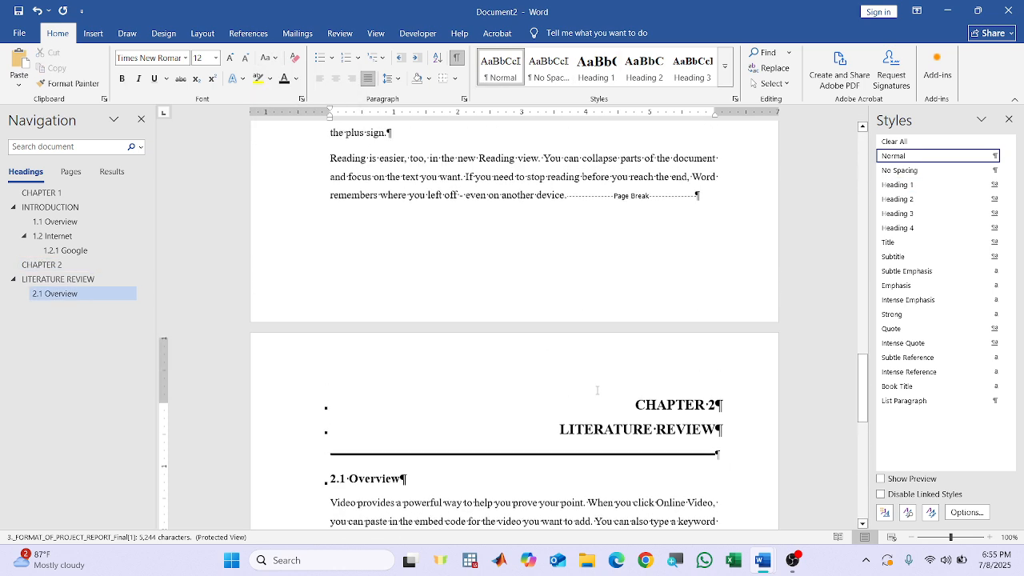
scroll(621, 393, "down", 8)
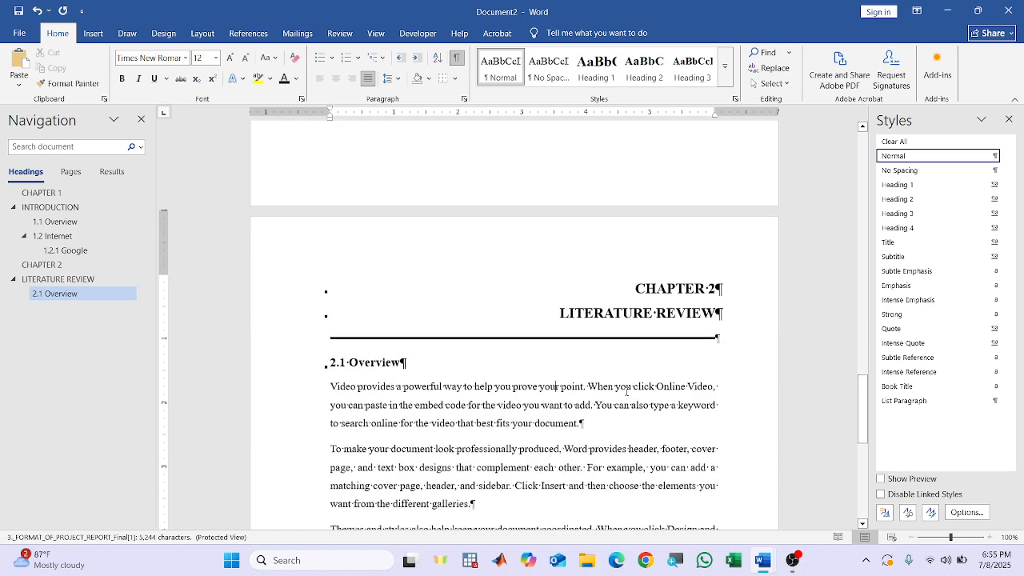
scroll(621, 394, "up", 5)
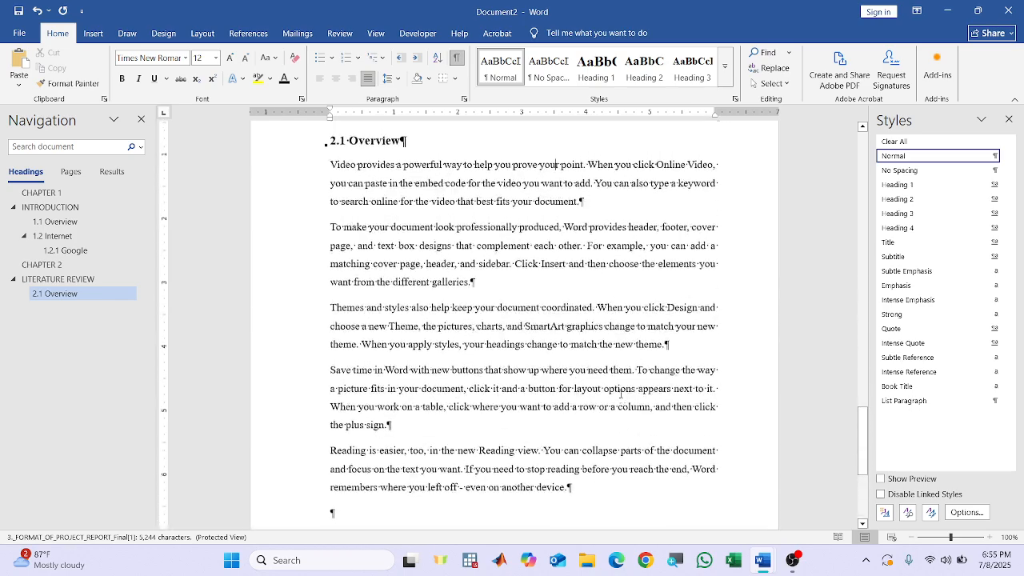
scroll(620, 394, "up", 7)
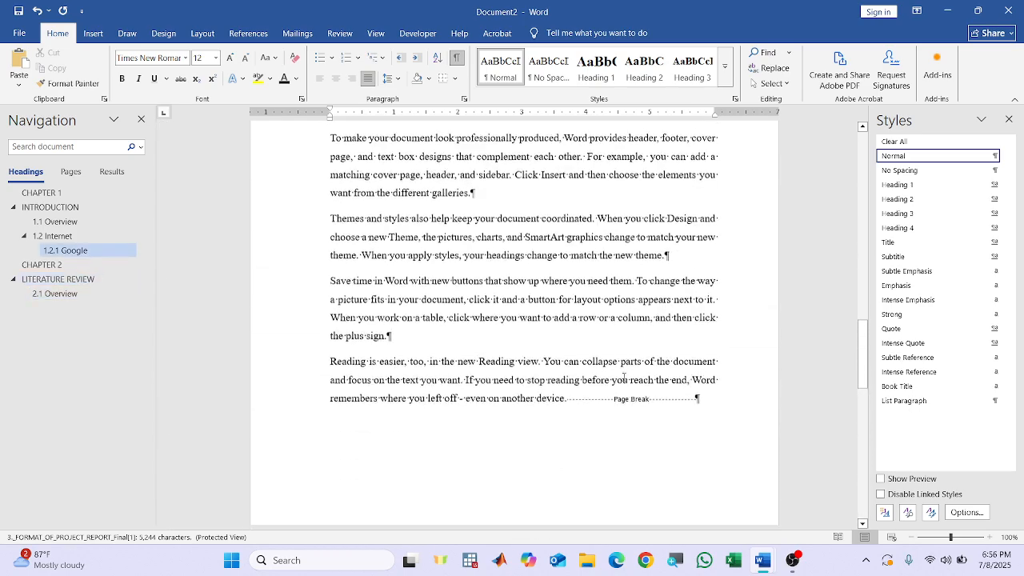
scroll(534, 372, "up", 8)
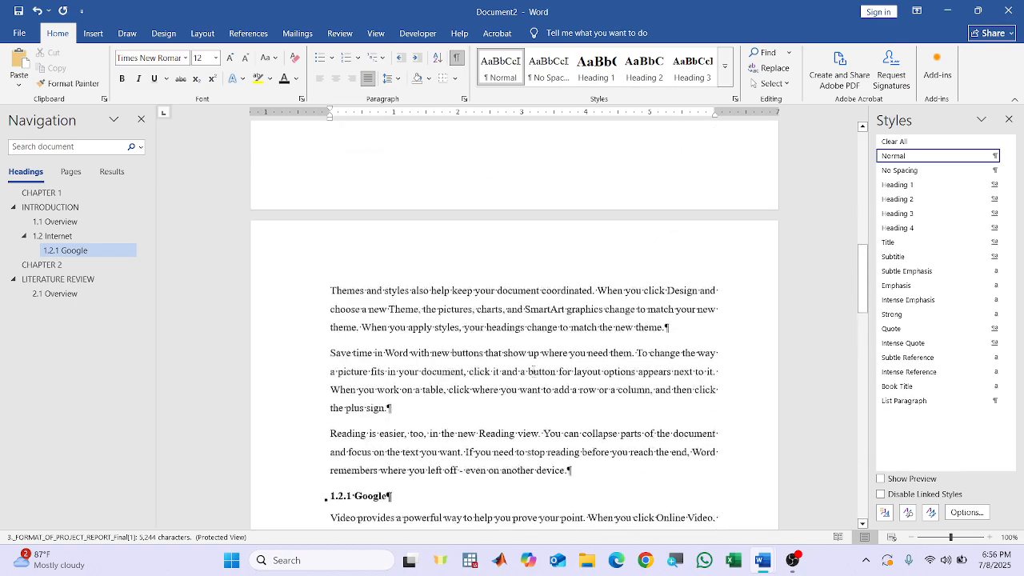
scroll(532, 361, "up", 8)
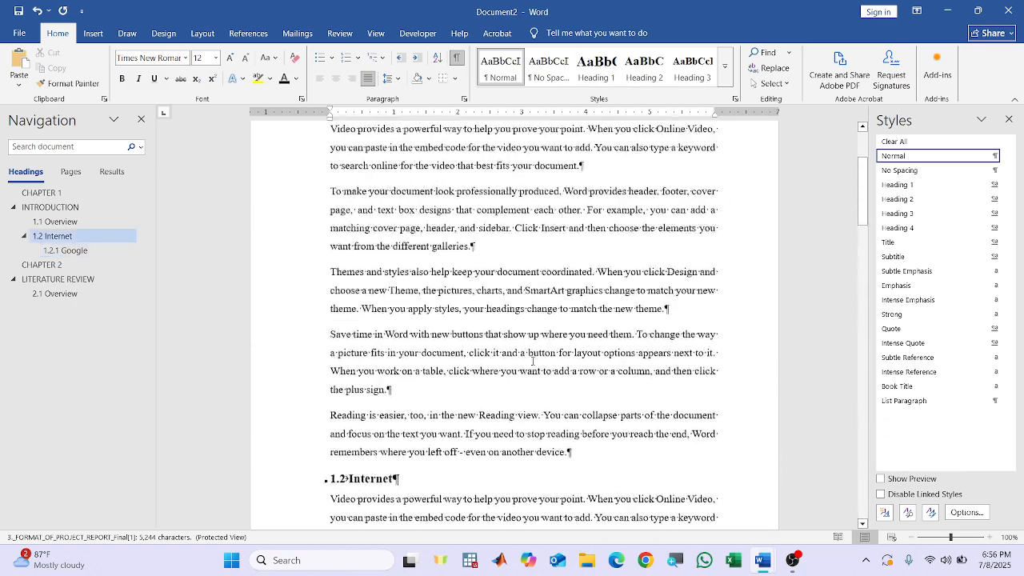
scroll(528, 360, "down", 1)
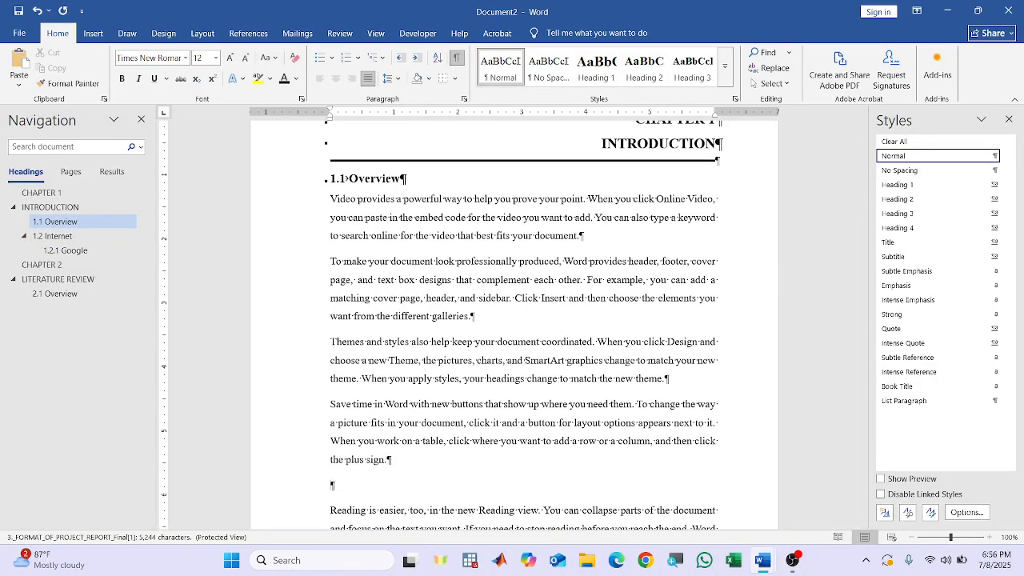
scroll(362, 478, "down", 1)
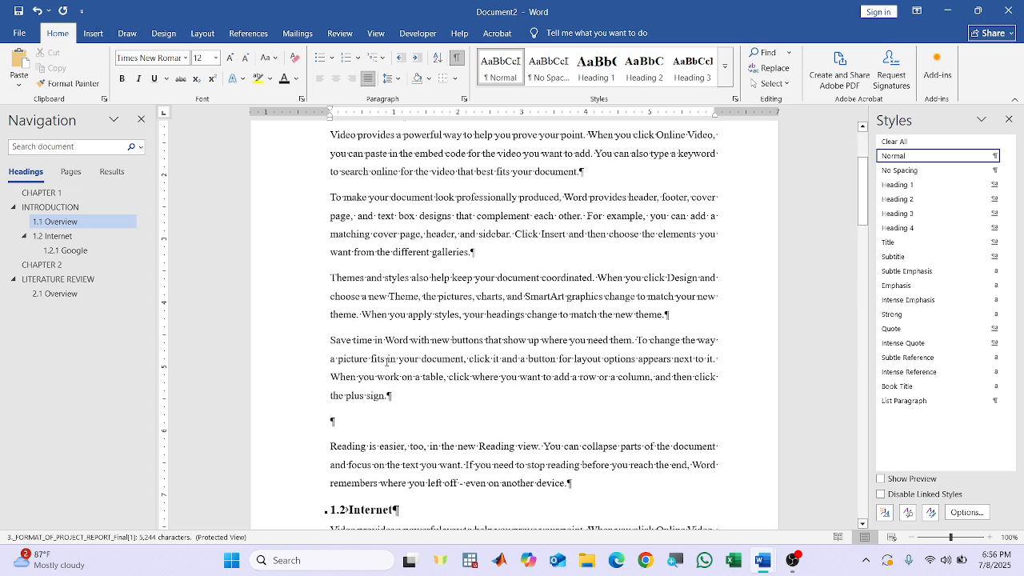
Open the Design of Steel Structures PDF from the desktop, capture the lower part of its cover as a screenshot, and minimize the PDF window.
left_click(1022, 566)
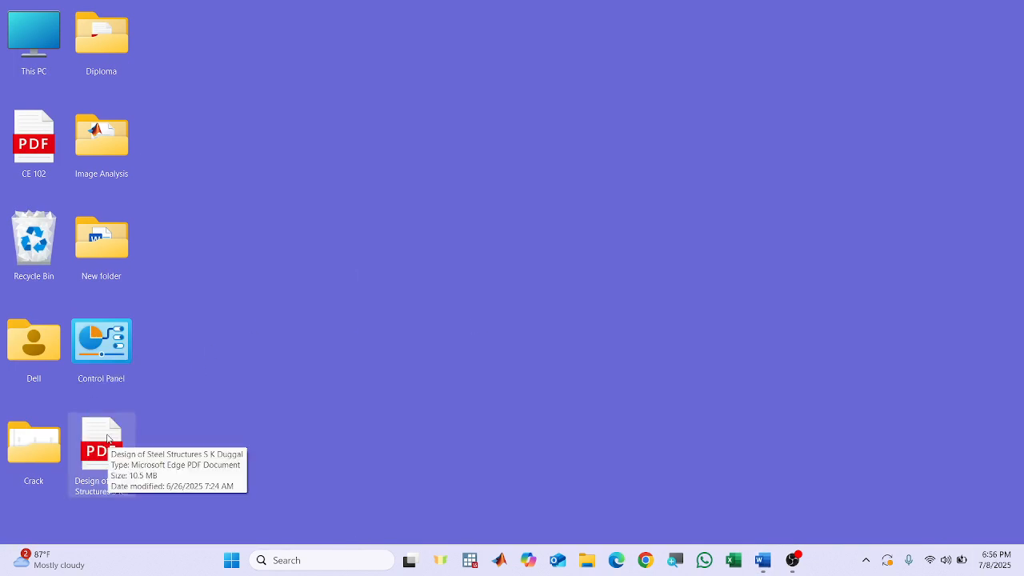
double_click(107, 438)
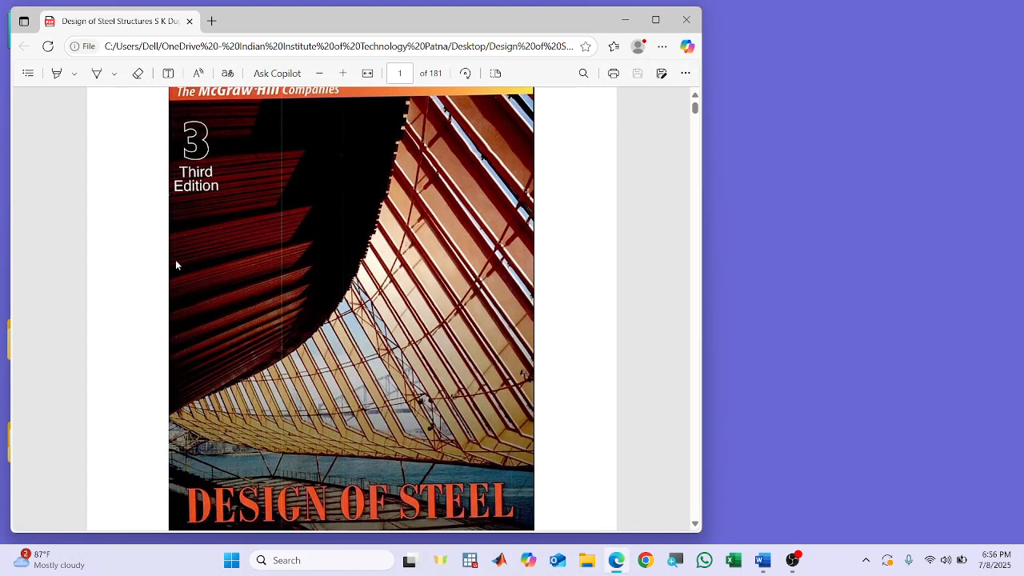
key("super+shift+s")
left_click_drag(170, 307, 541, 528)
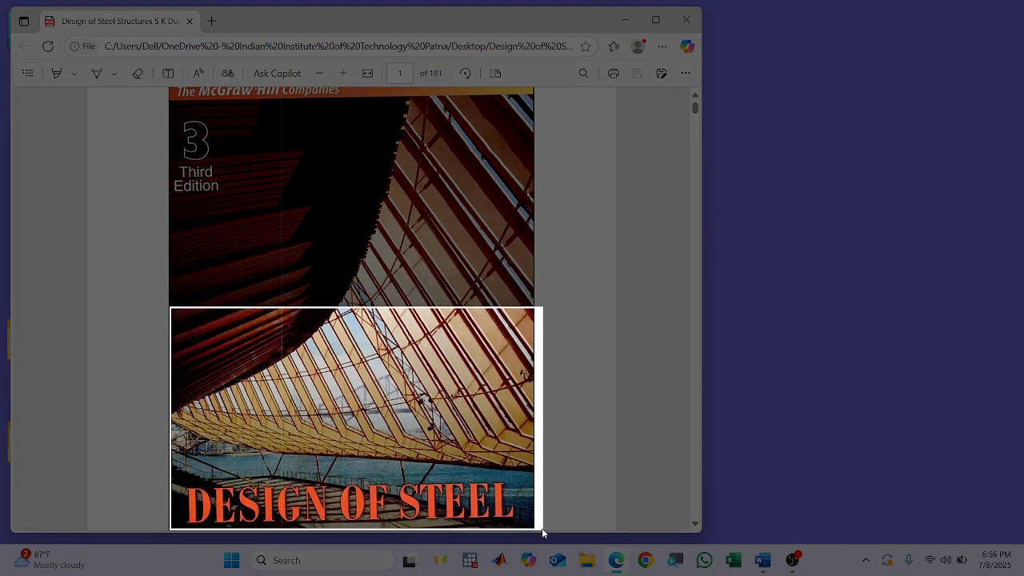
left_click(624, 19)
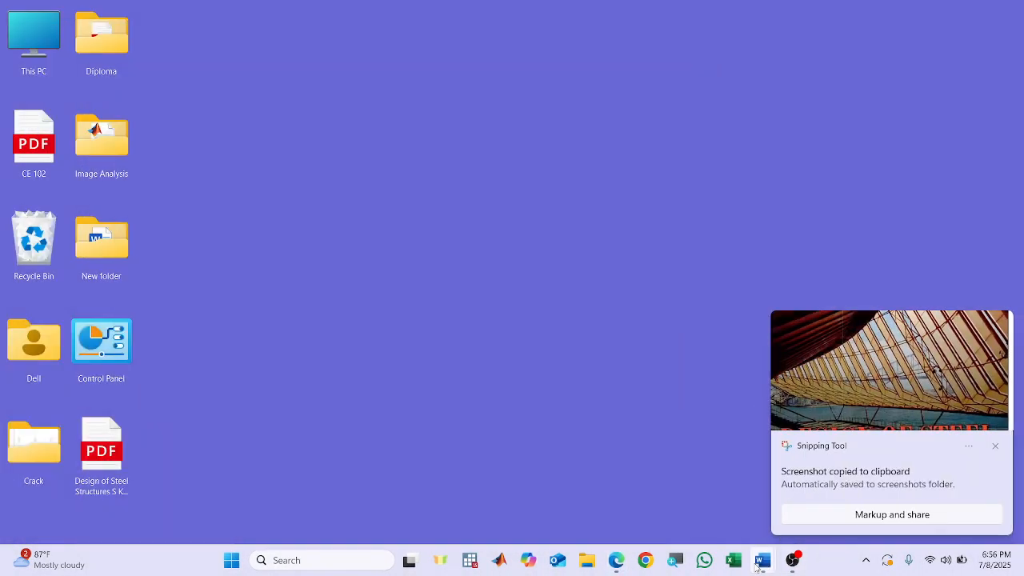
Switch back to Document2 in Word and paste the captured cover image into the empty paragraph of section 1.1.
mouse_move(762, 560)
left_click(720, 504)
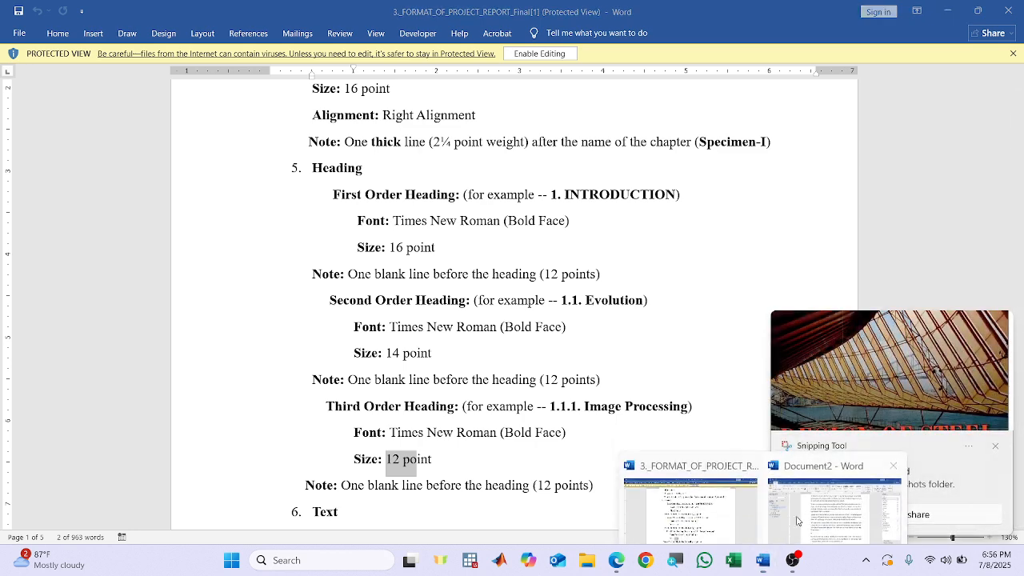
left_click(837, 504)
left_click(372, 422)
key("ctrl+v")
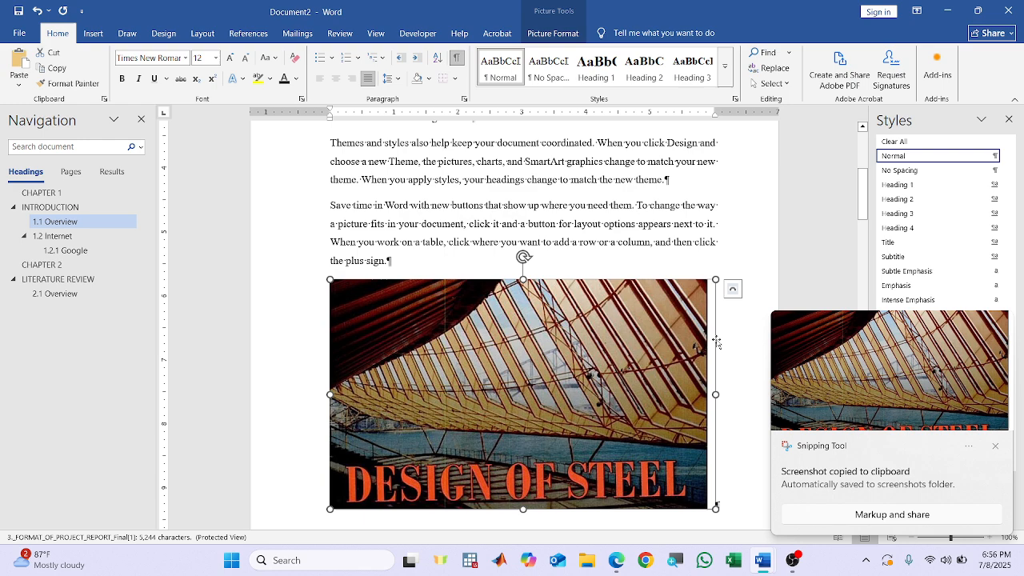
left_click(732, 288)
left_click(727, 256)
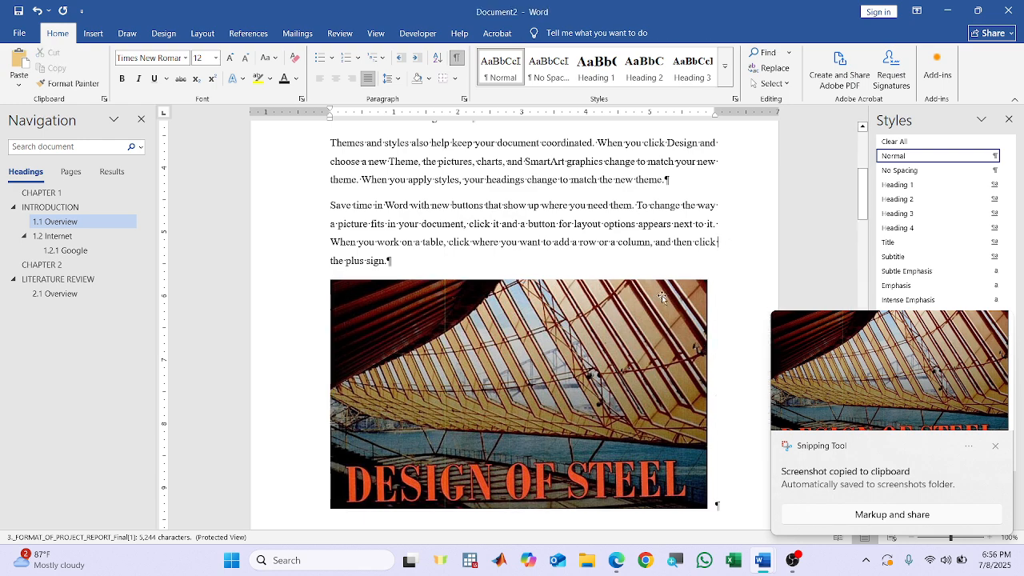
Enlarge the pasted picture to about 6.14 by 3.66 inches, try stretching only its width to about 7.46 inches, and undo the stretch.
scroll(607, 368, "down", 2)
left_click(585, 389)
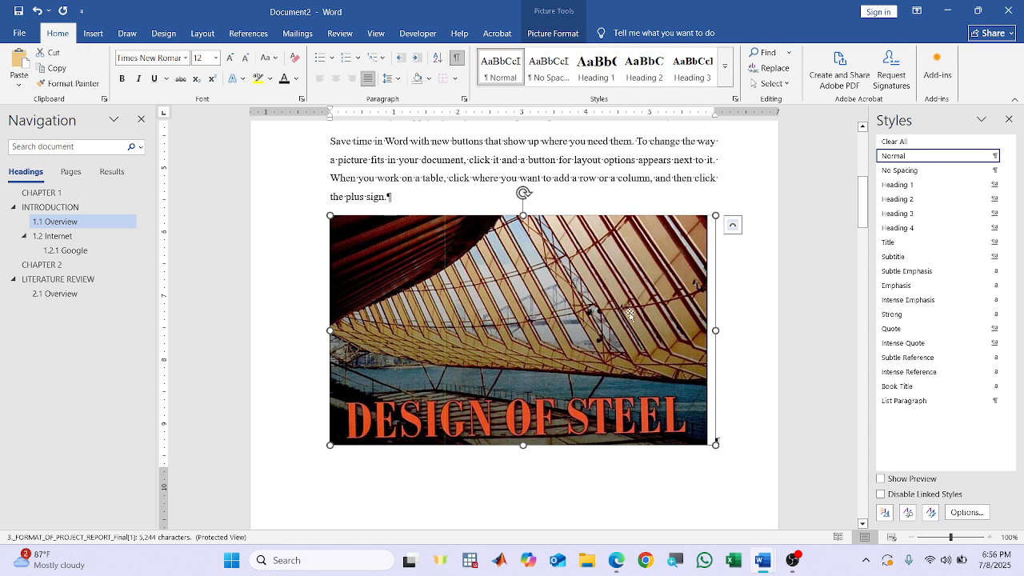
double_click(505, 371)
left_click_drag(716, 443, 724, 449)
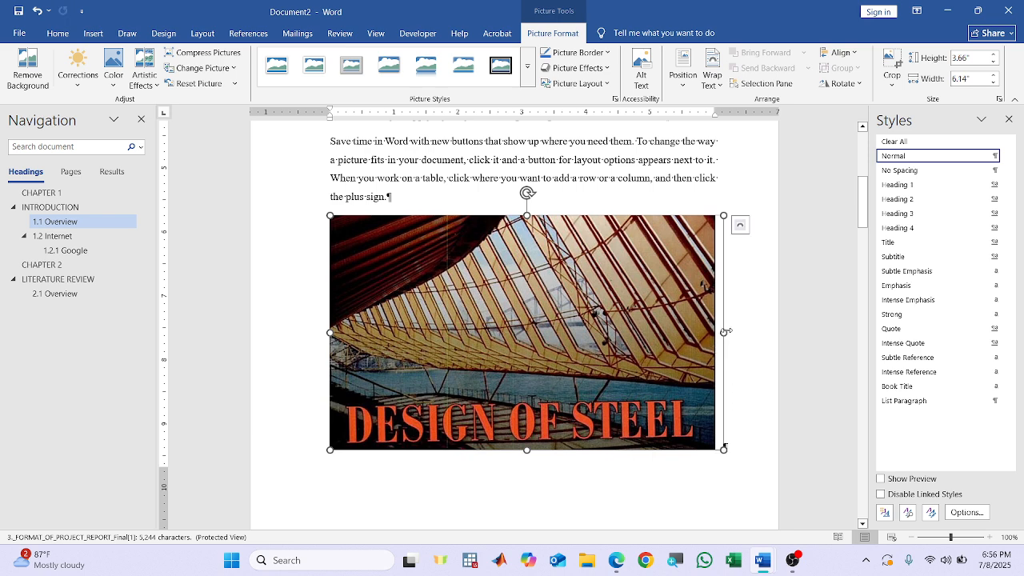
left_click_drag(725, 331, 805, 315)
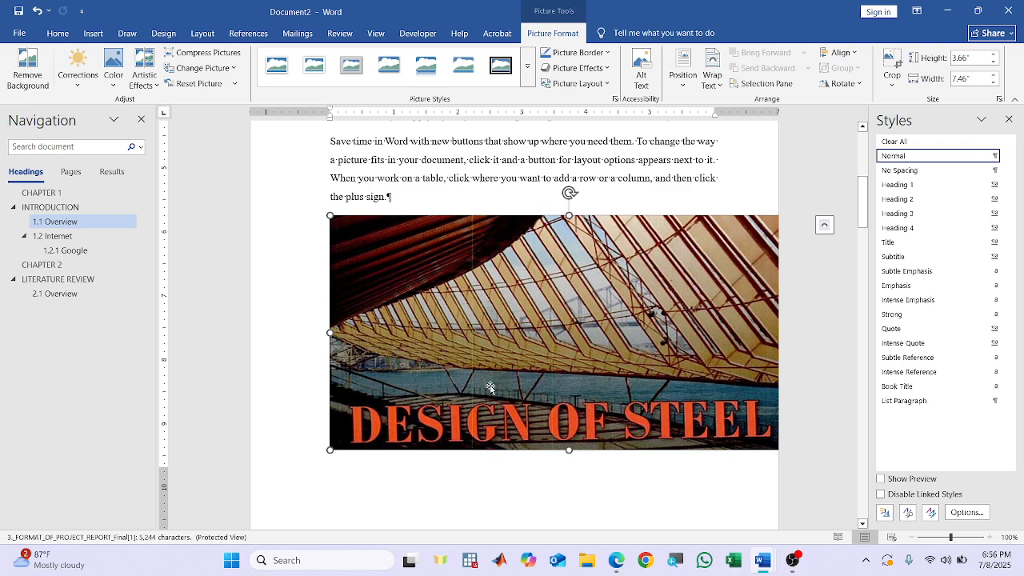
key("ctrl+z")
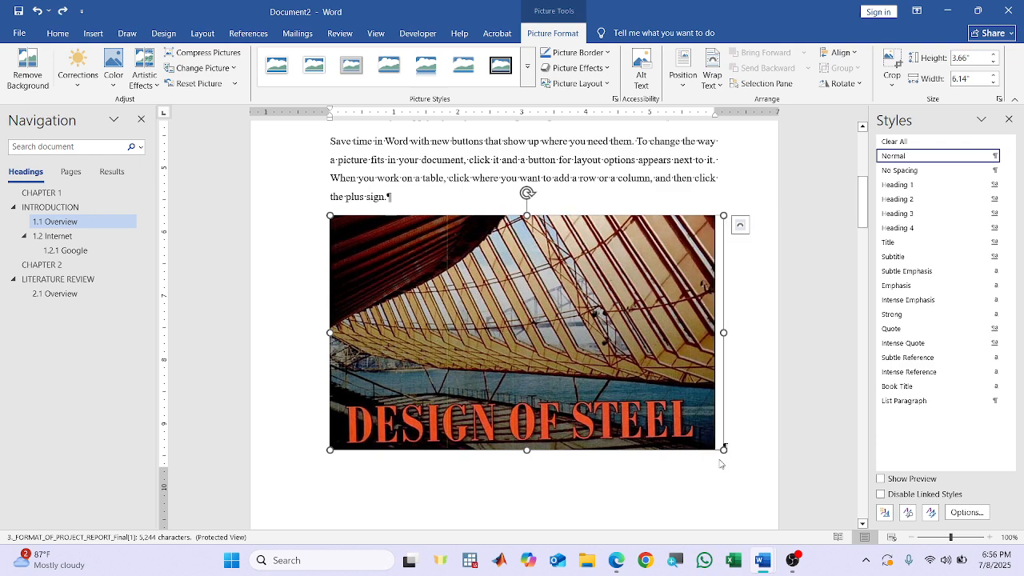
Shrink the picture proportionally to roughly half the text width and center it on the page.
left_click_drag(724, 449, 541, 340)
left_click(605, 411)
left_click(409, 283)
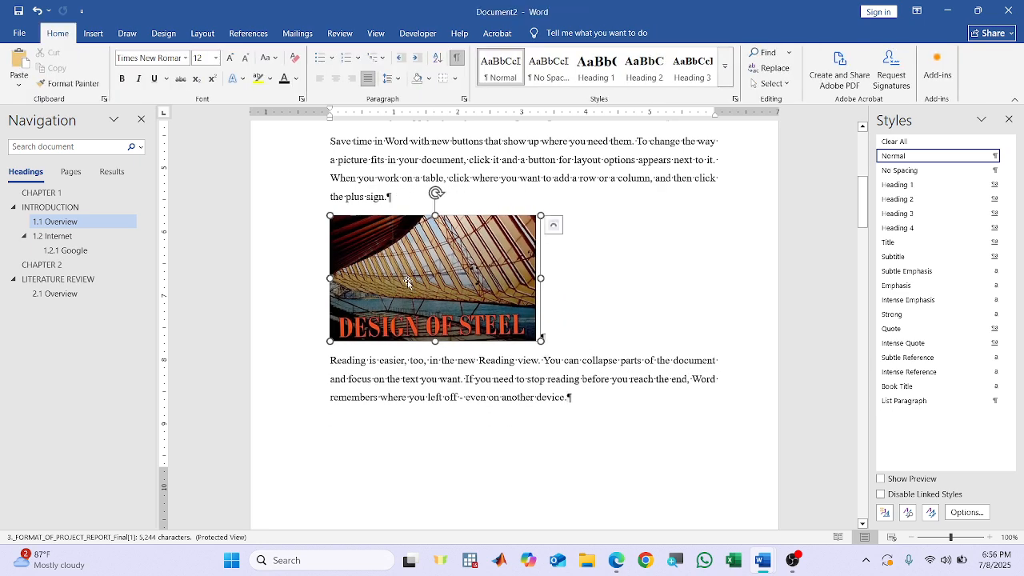
left_click(58, 33)
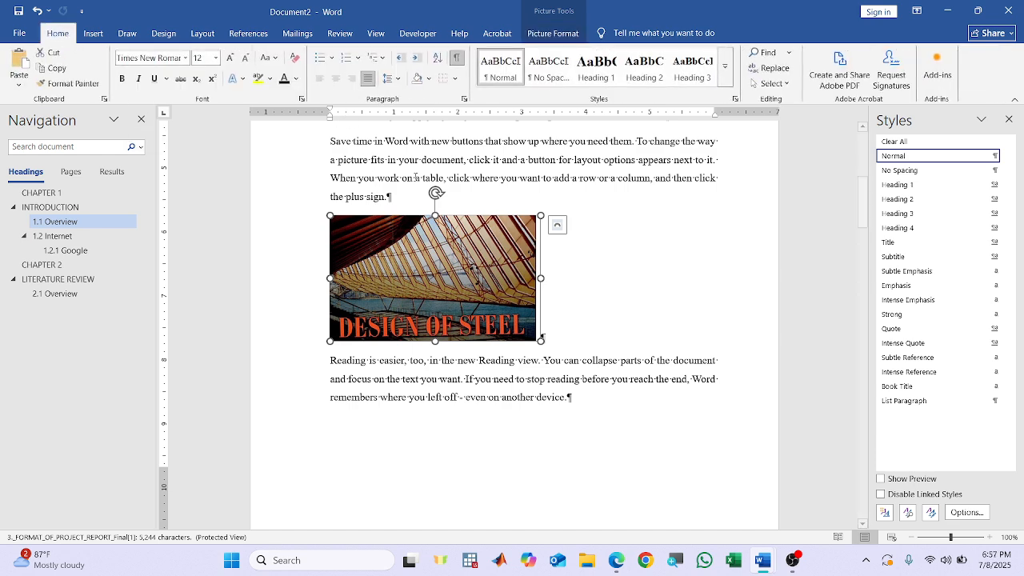
left_click(336, 77)
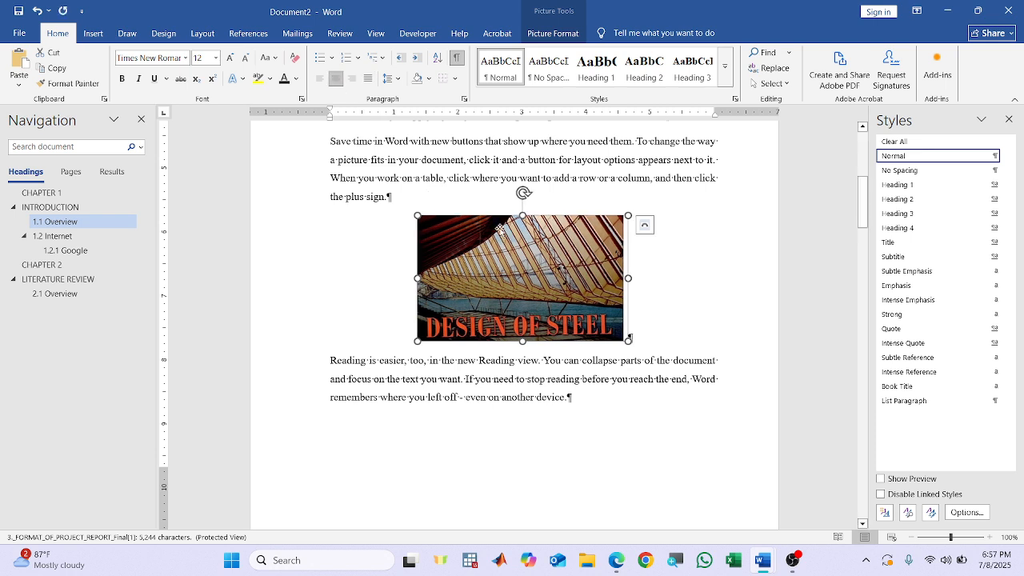
Add an empty centered paragraph directly below the picture.
left_click(640, 342)
key("Return")
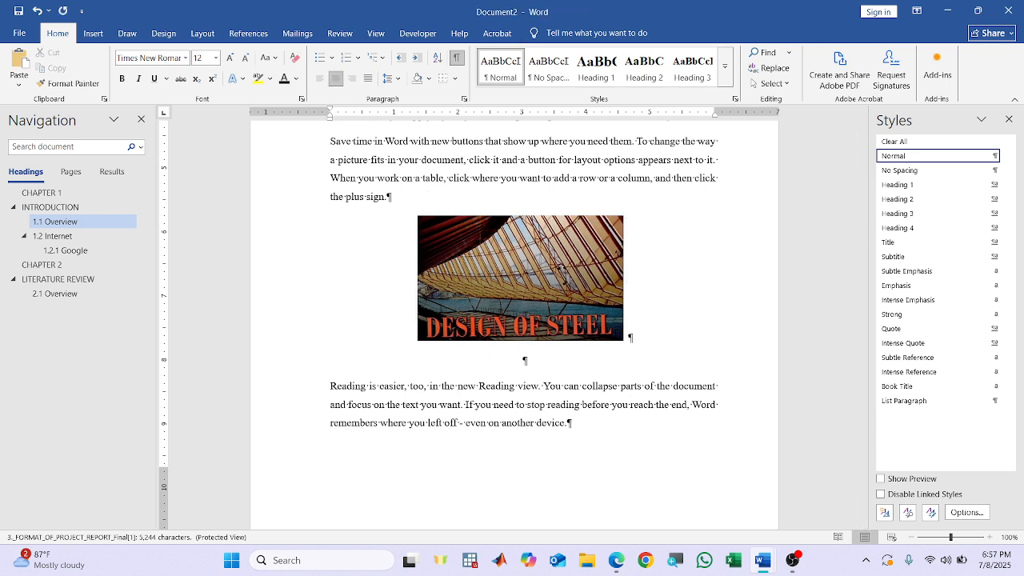
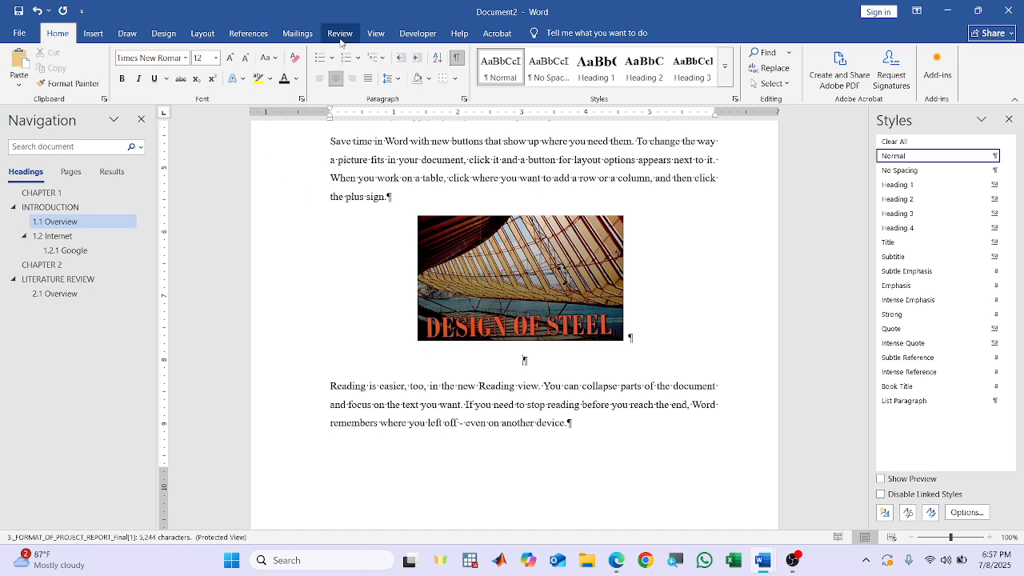
left_click(337, 35)
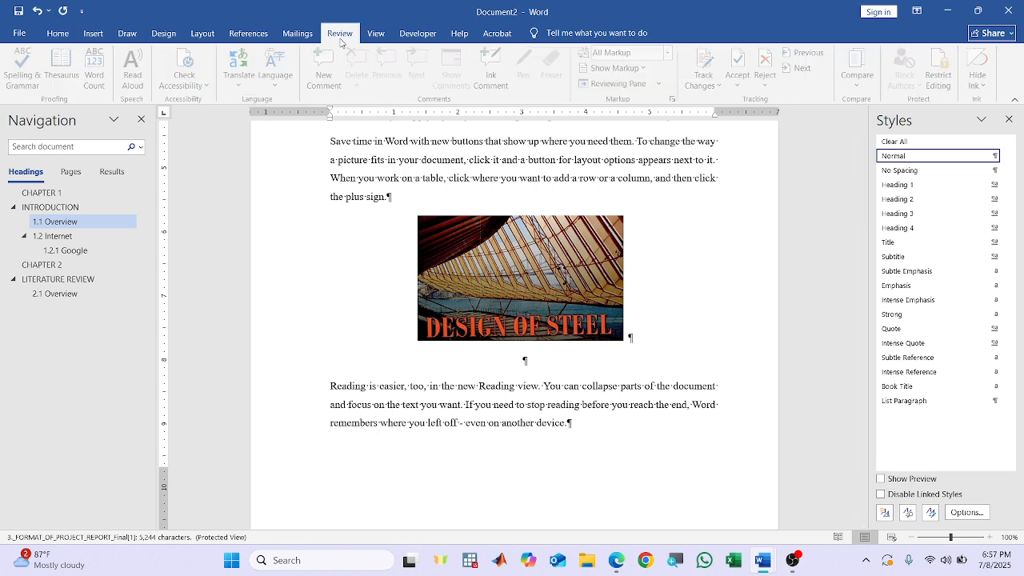
Insert a Figure caption below the picture, numbered 1, 2, 3 with the Heading 2 chapter number and a period separator.
left_click(239, 35)
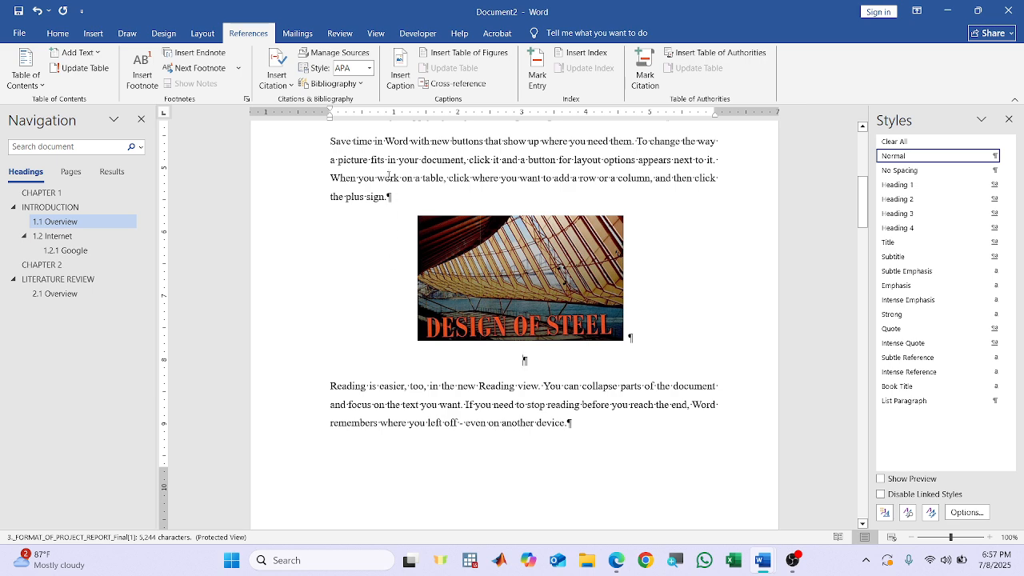
left_click(400, 76)
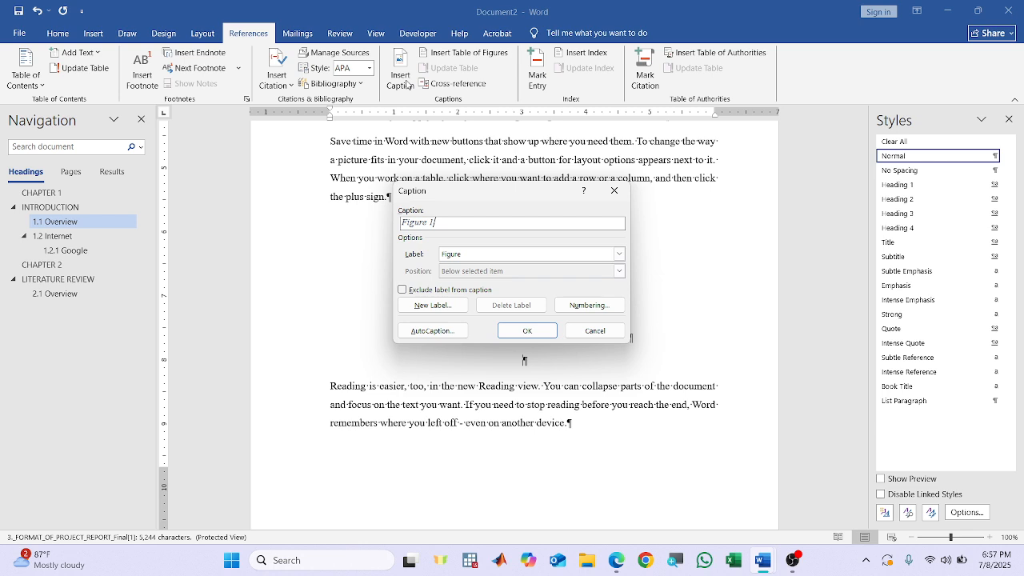
left_click(460, 256)
left_click(460, 276)
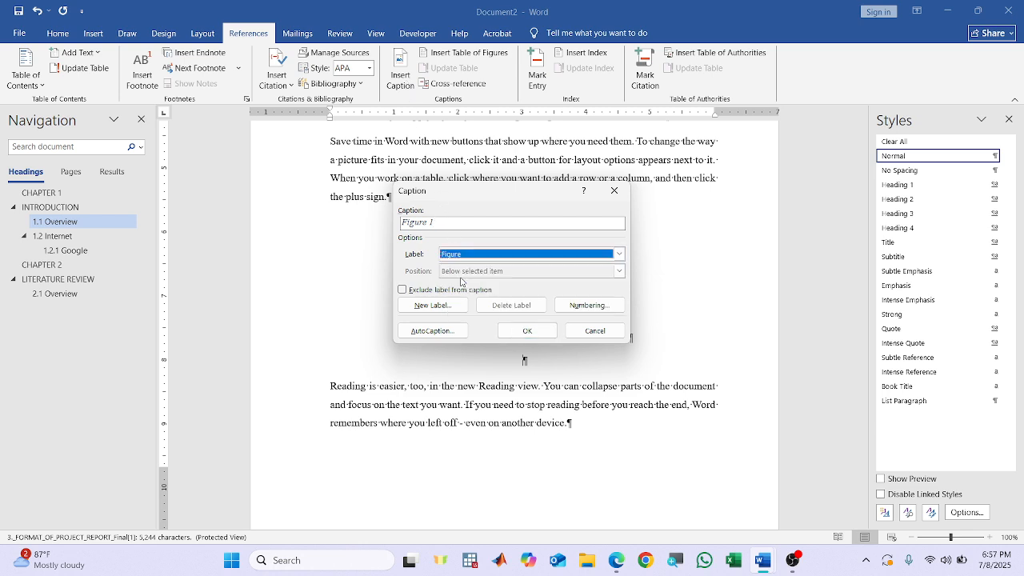
left_click(593, 312)
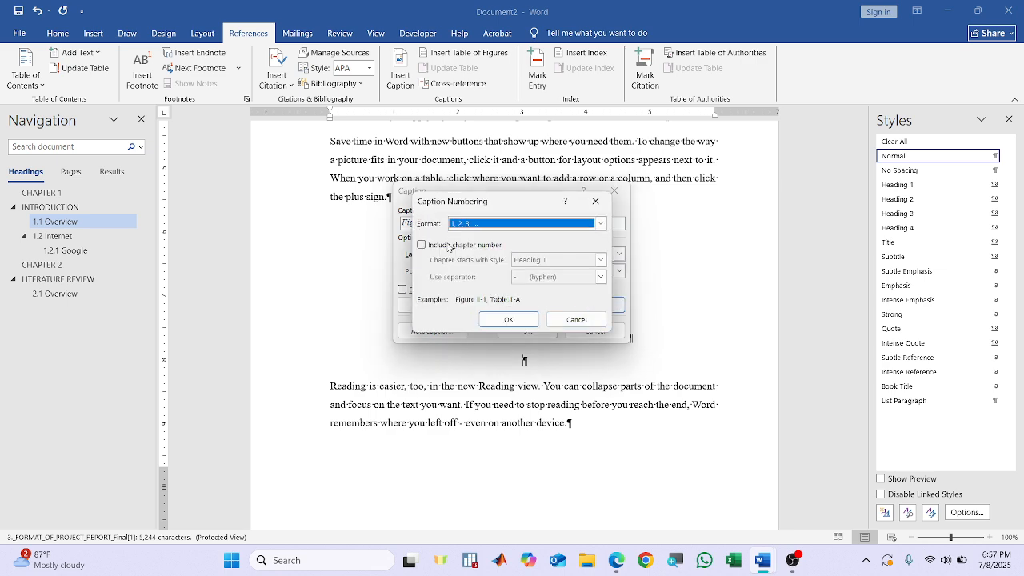
left_click(449, 247)
left_click(599, 259)
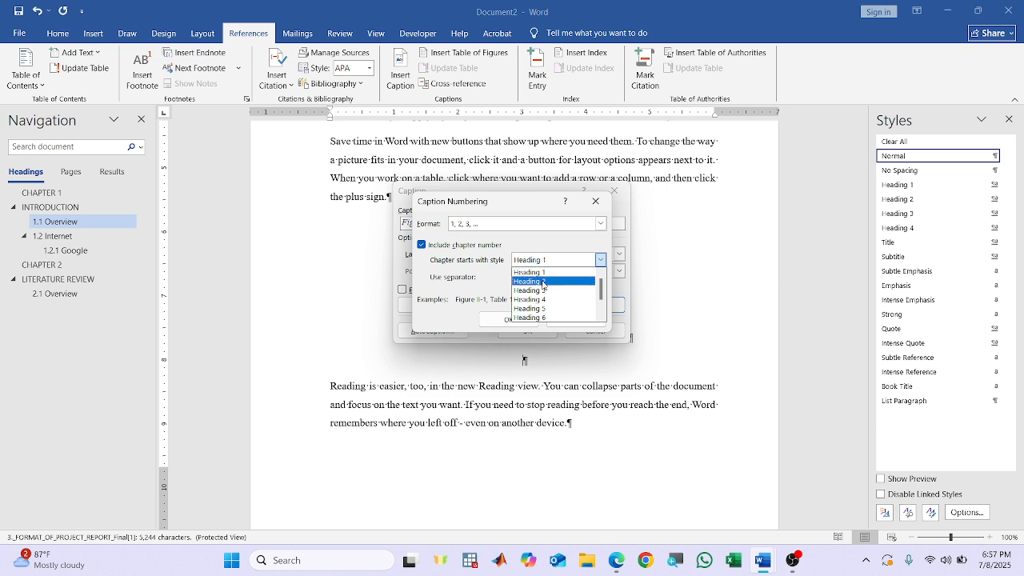
left_click(543, 282)
left_click(542, 279)
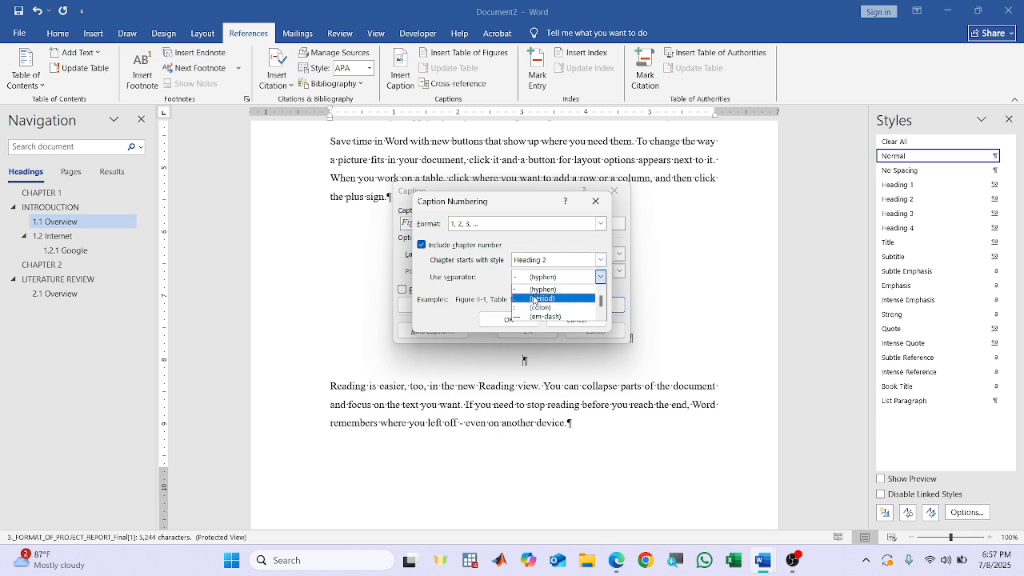
left_click(534, 299)
left_click(514, 320)
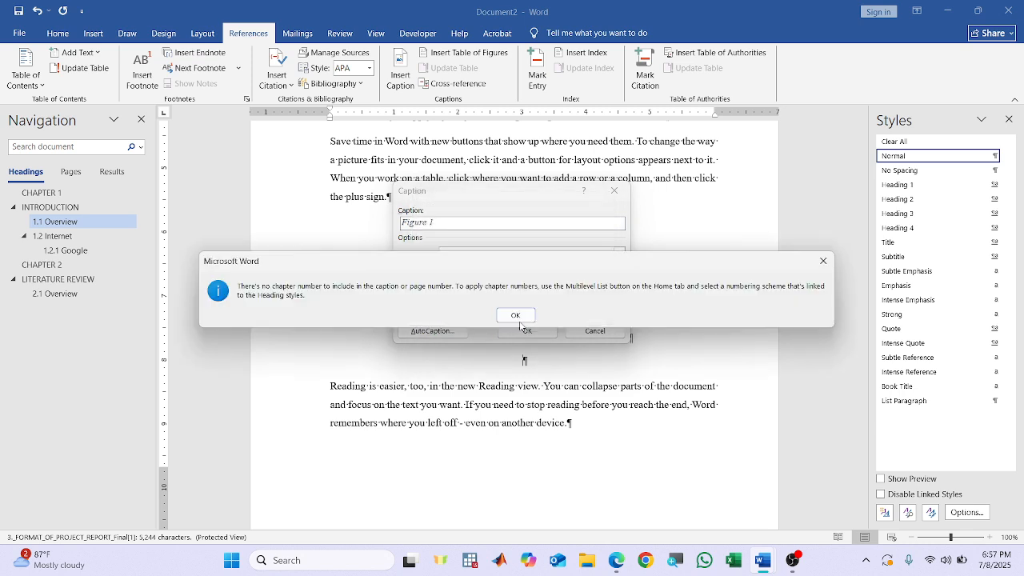
left_click(516, 315)
left_click(526, 331)
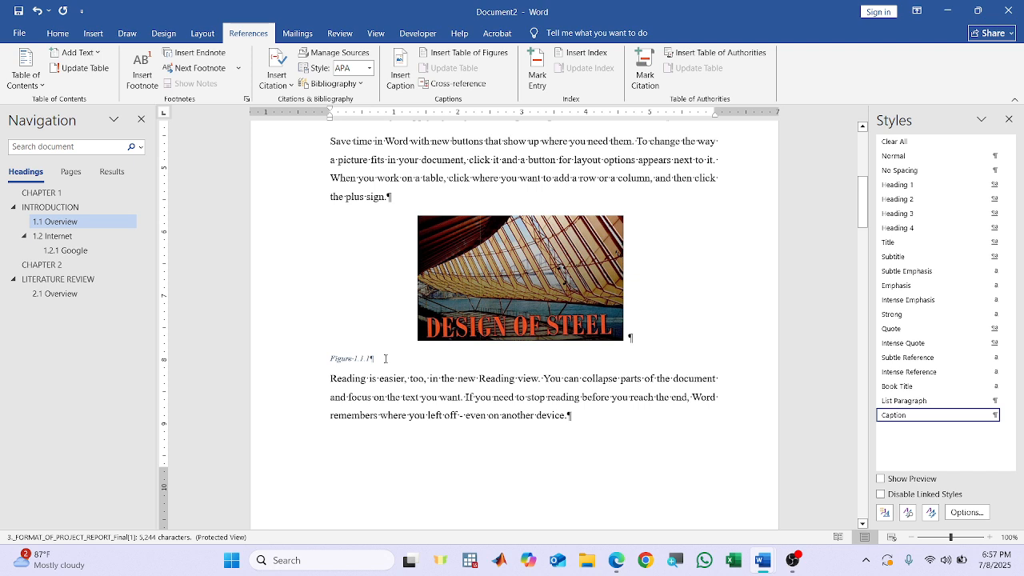
Delete the caption below the picture and put an empty line back in its place.
left_click_drag(385, 358, 293, 358)
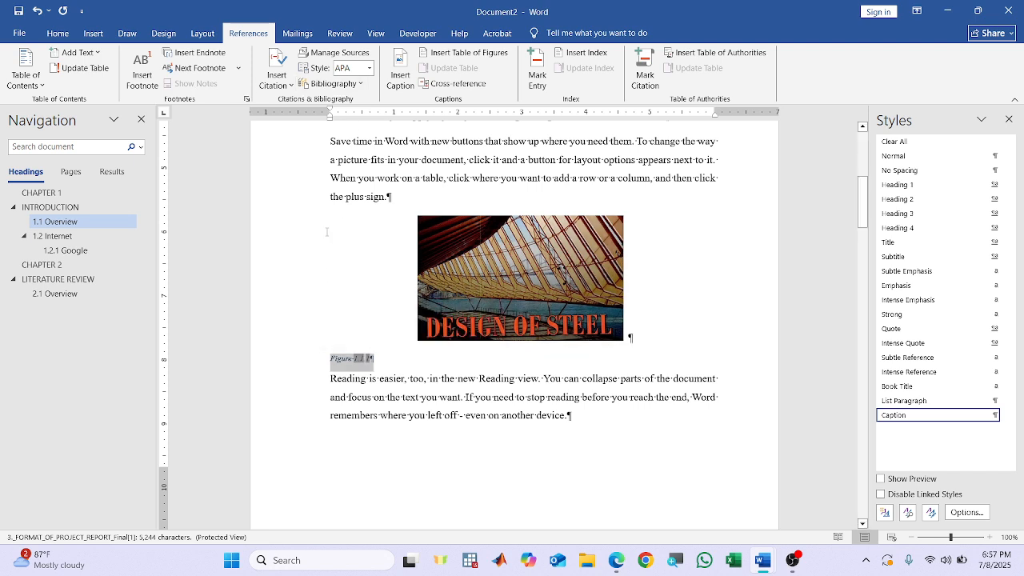
key("Delete")
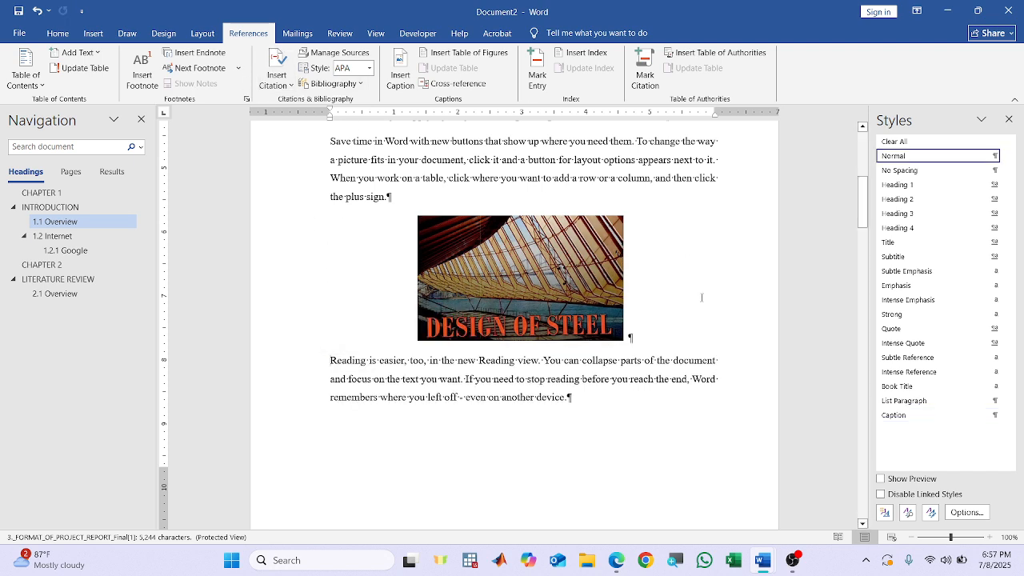
key("Return")
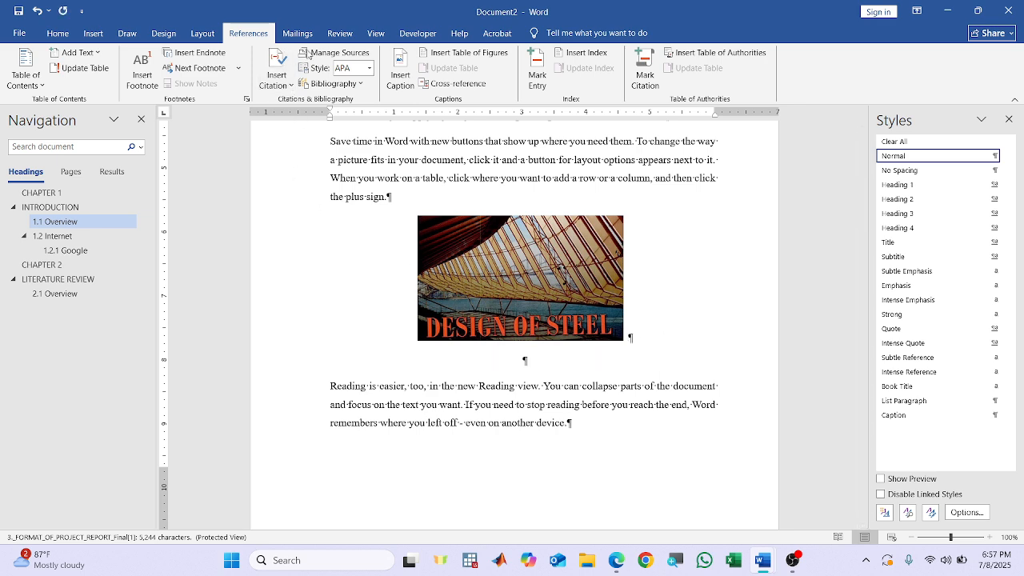
Insert a new Figure caption below the picture with its chapter number based on Heading 1.
left_click(402, 71)
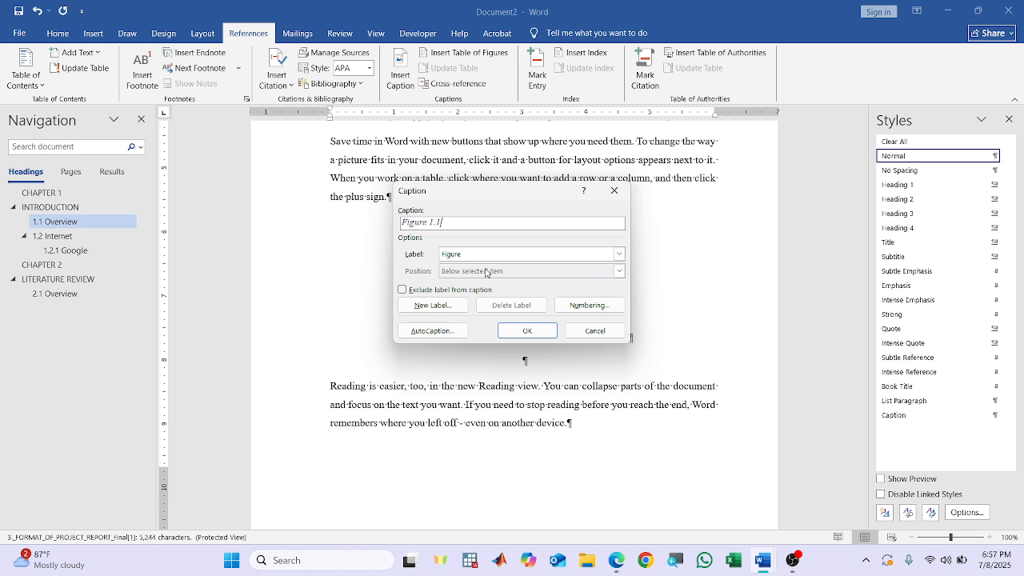
left_click(592, 304)
left_click(543, 261)
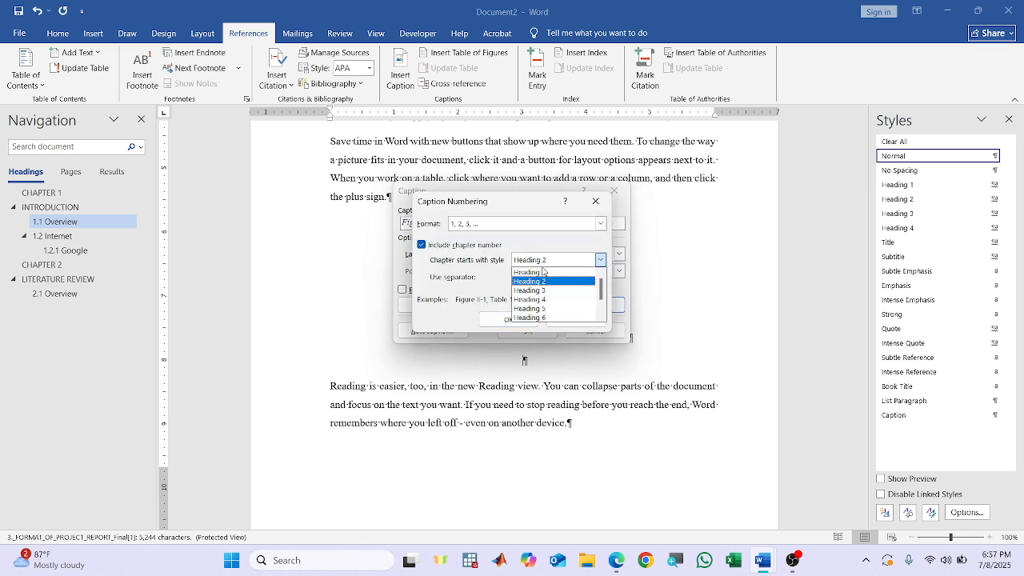
left_click(542, 271)
left_click(522, 322)
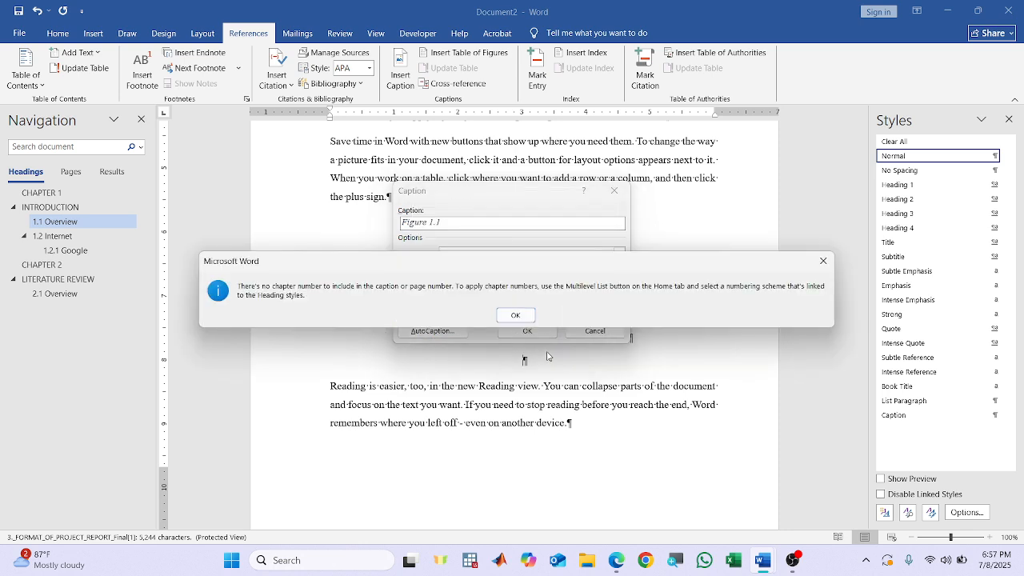
left_click(528, 317)
left_click(519, 331)
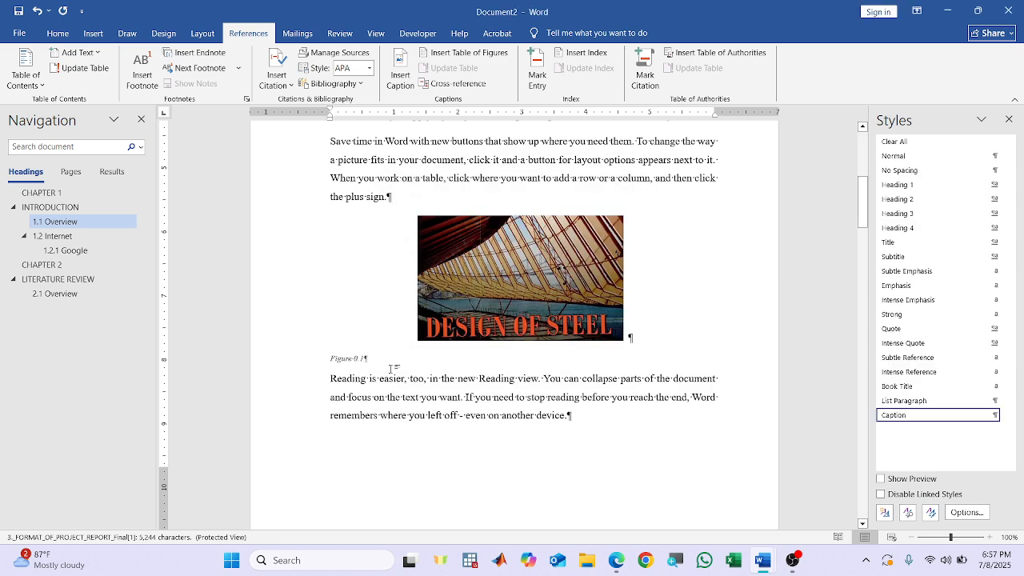
Center the figure caption below the picture.
left_click_drag(387, 366, 201, 339)
left_click_drag(376, 366, 249, 347)
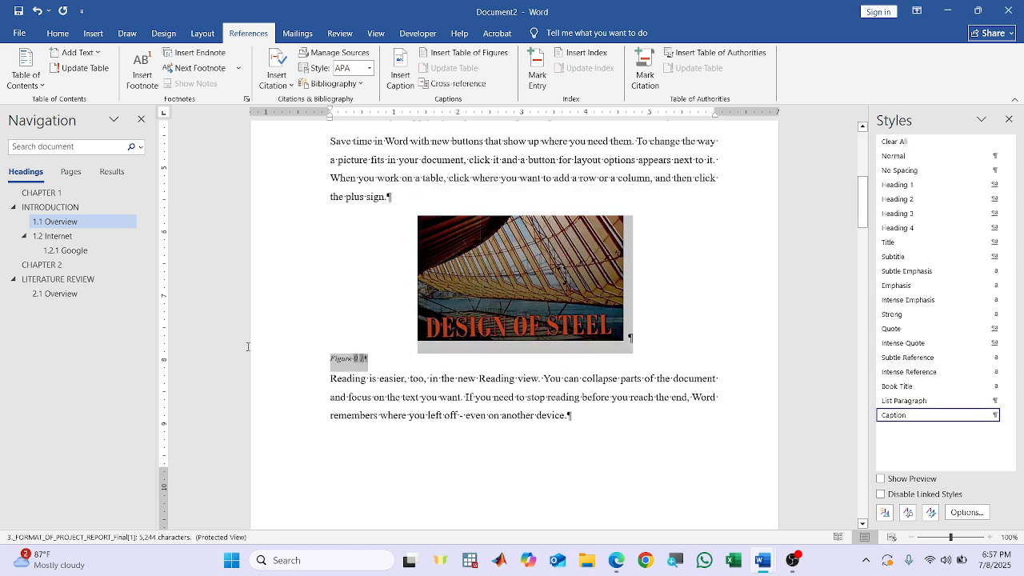
left_click(327, 365)
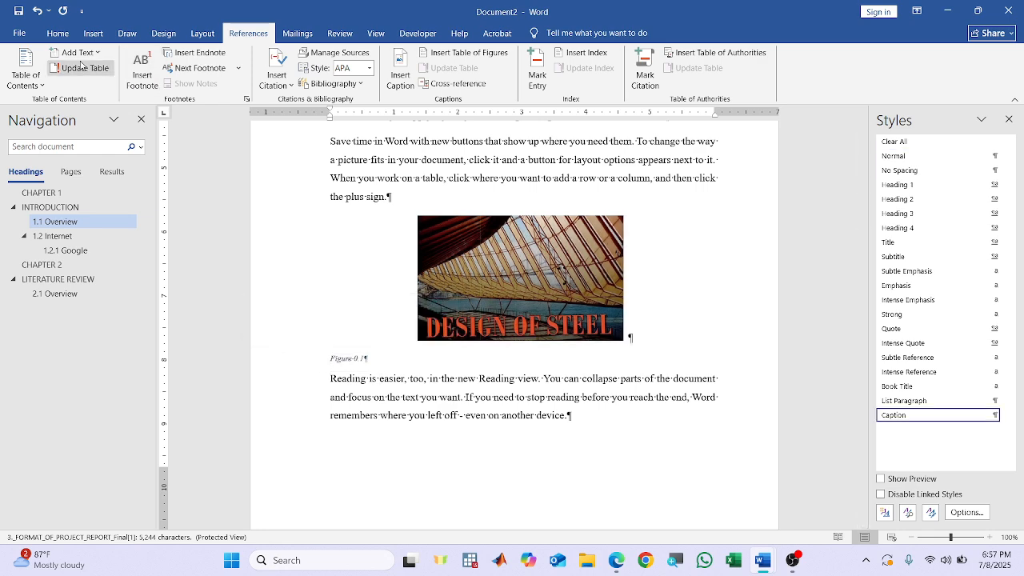
left_click(60, 36)
left_click(336, 78)
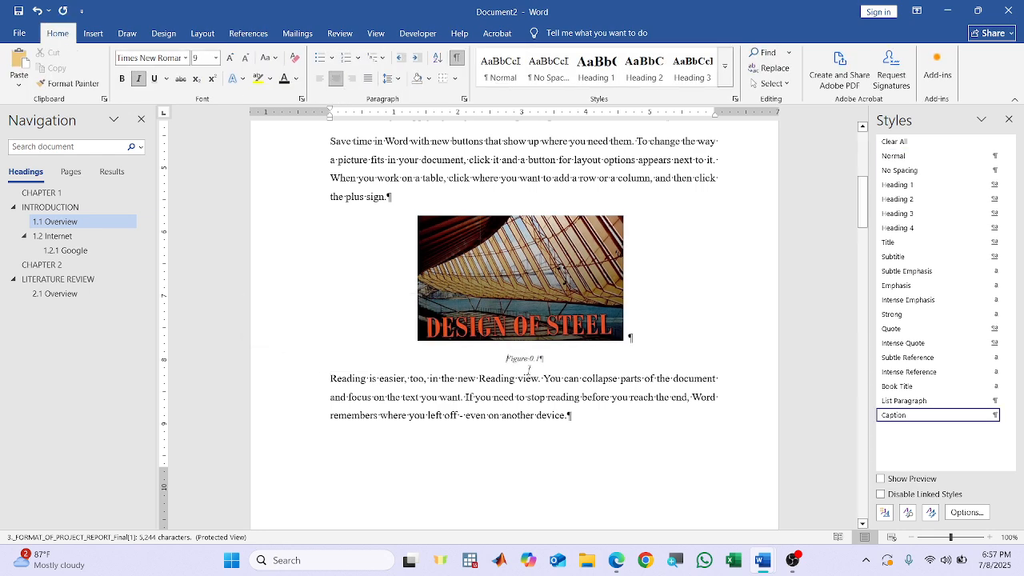
Remove the italics from the figure caption and set its font size to 12.
left_click_drag(543, 359, 506, 359)
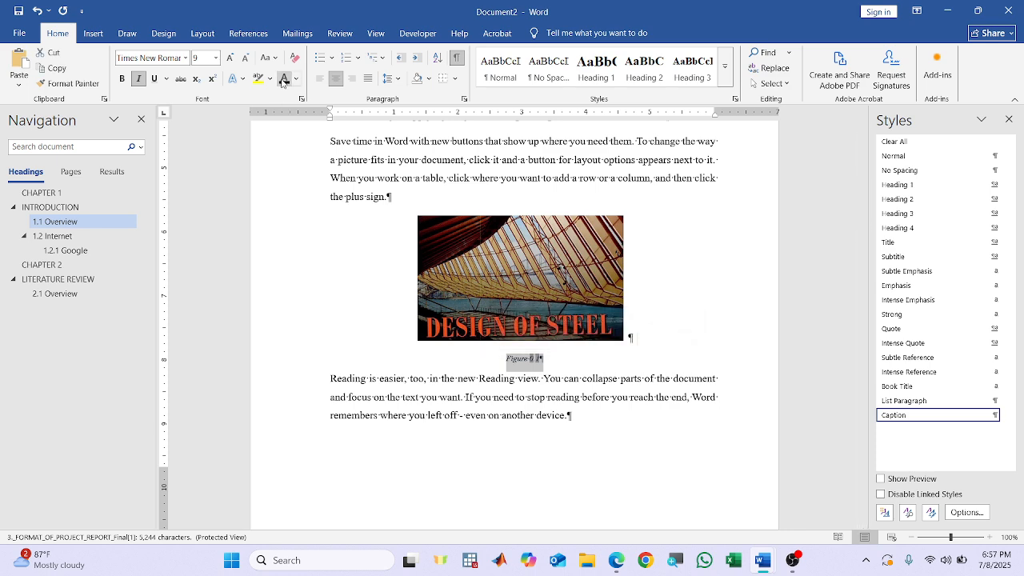
left_click(138, 79)
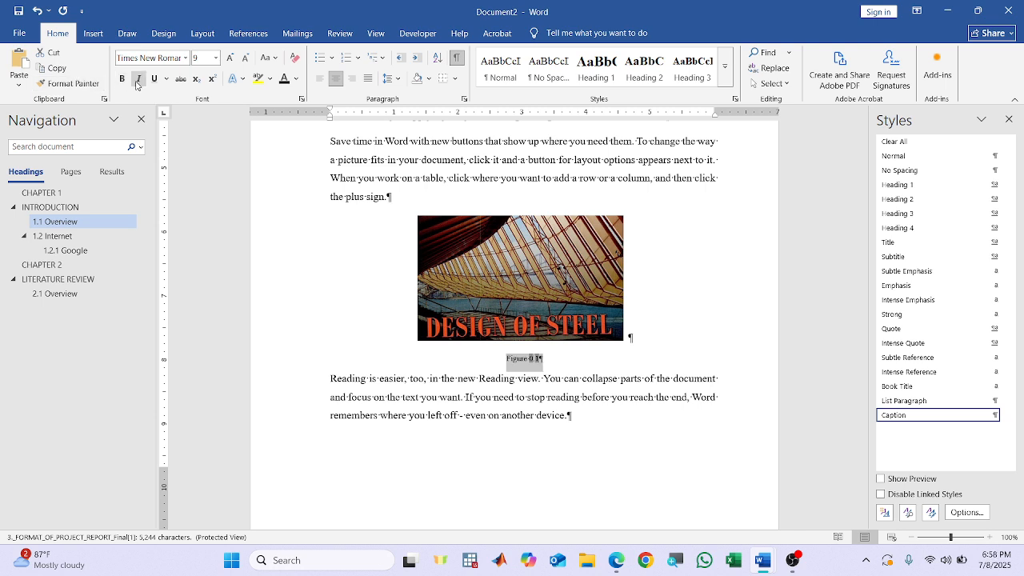
left_click(215, 62)
left_click(201, 135)
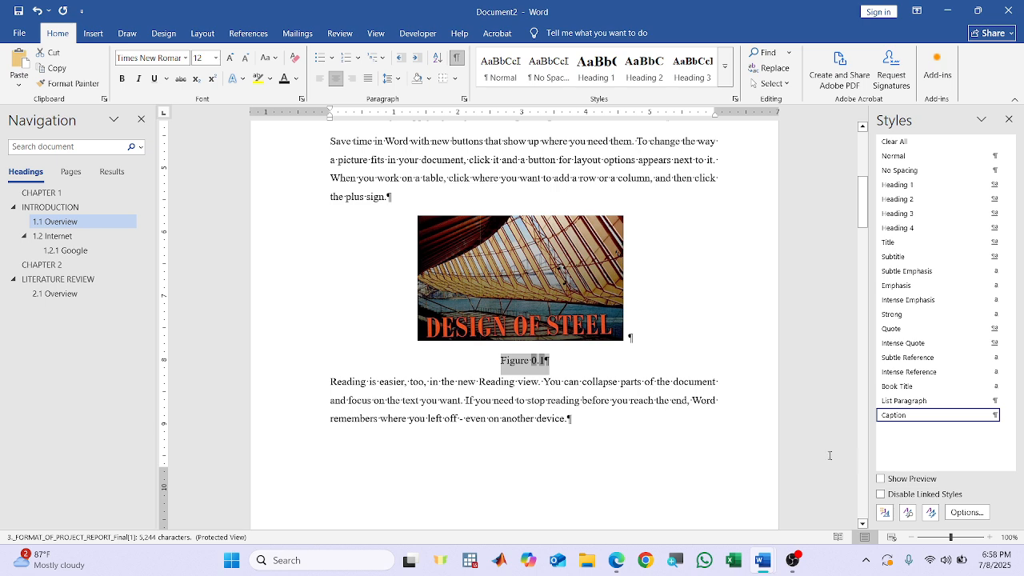
Update the Caption style to match the formatting of the selected figure caption.
right_click(925, 422)
left_click(912, 429)
left_click(523, 382)
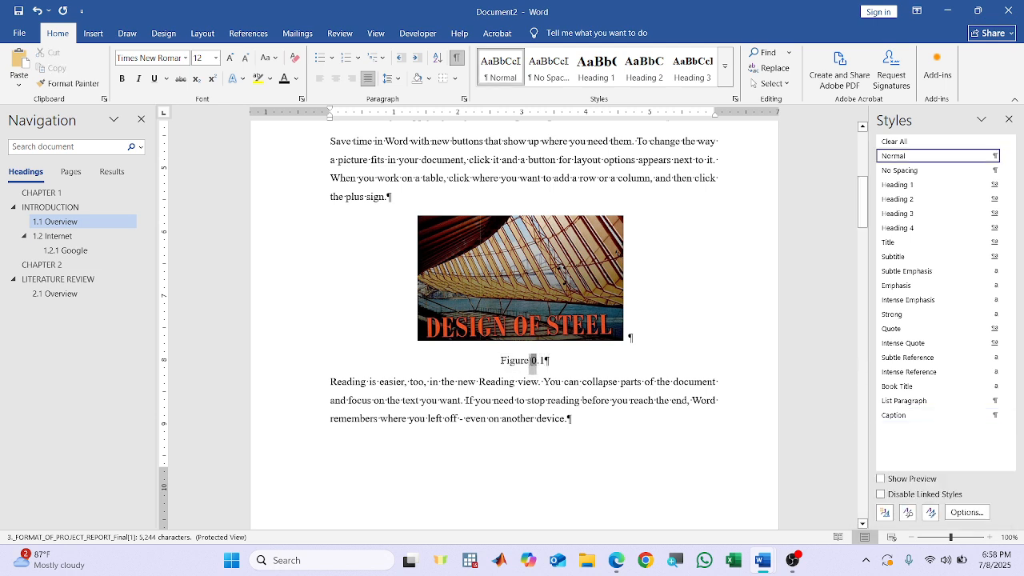
Replace the chapter number in the figure caption with 1 so that it reads Figure 1.1.
left_click_drag(531, 361, 534, 364)
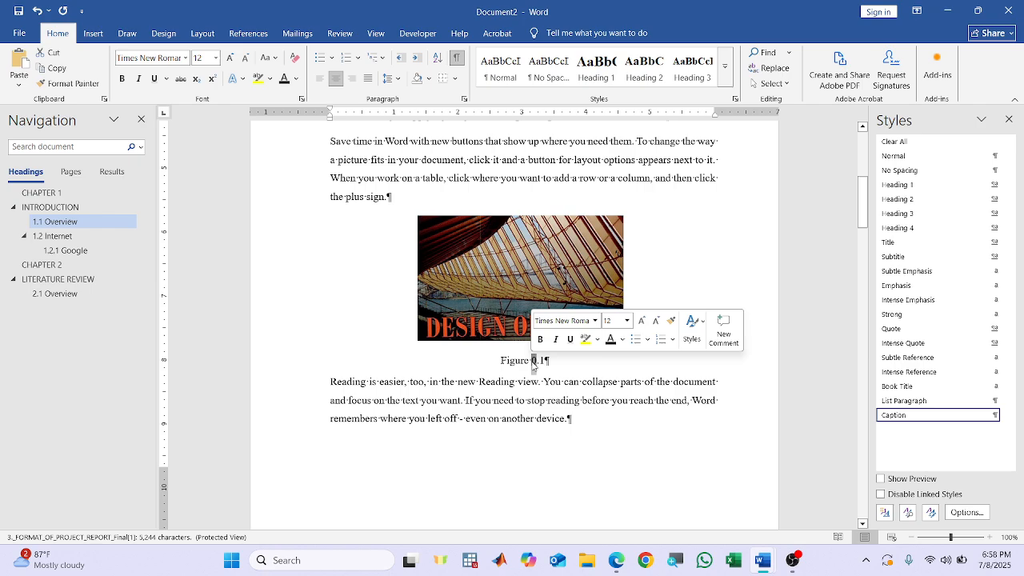
scroll(534, 364, "up", 9)
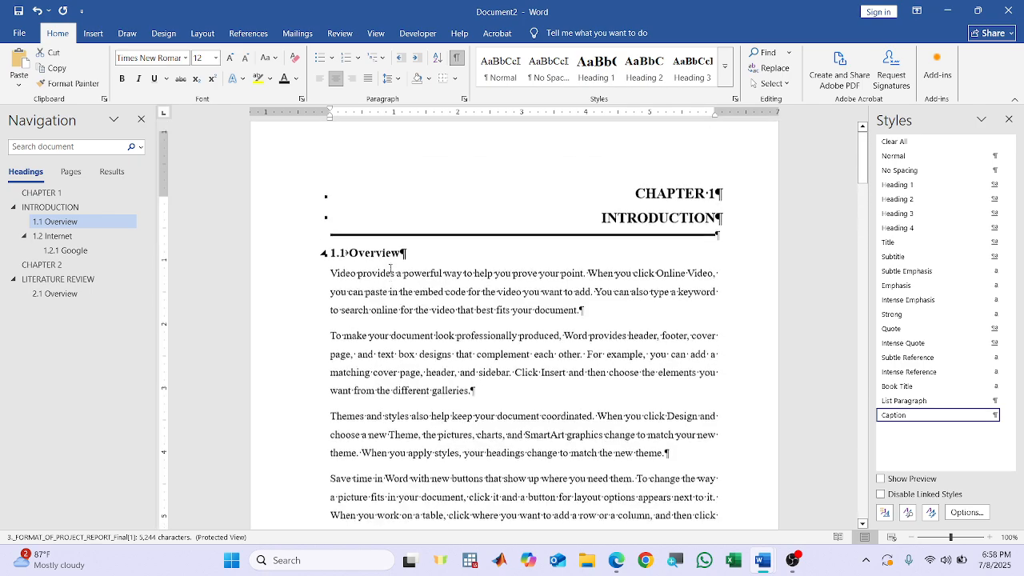
scroll(390, 268, "down", 6)
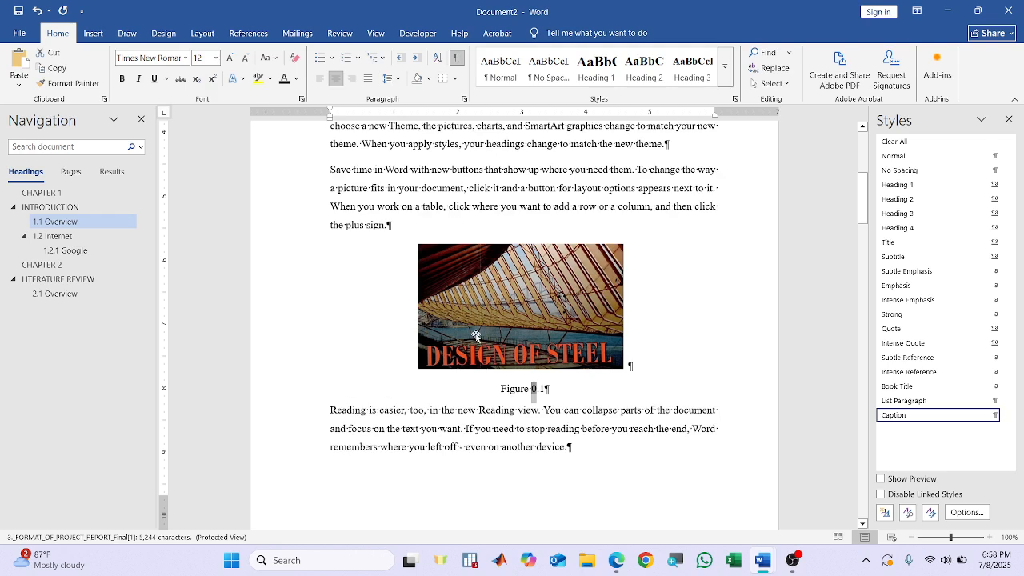
left_click(541, 367)
Add the title "Design of Steel" after the number in the Figure 1.1 caption.
left_click_drag(552, 392, 502, 393)
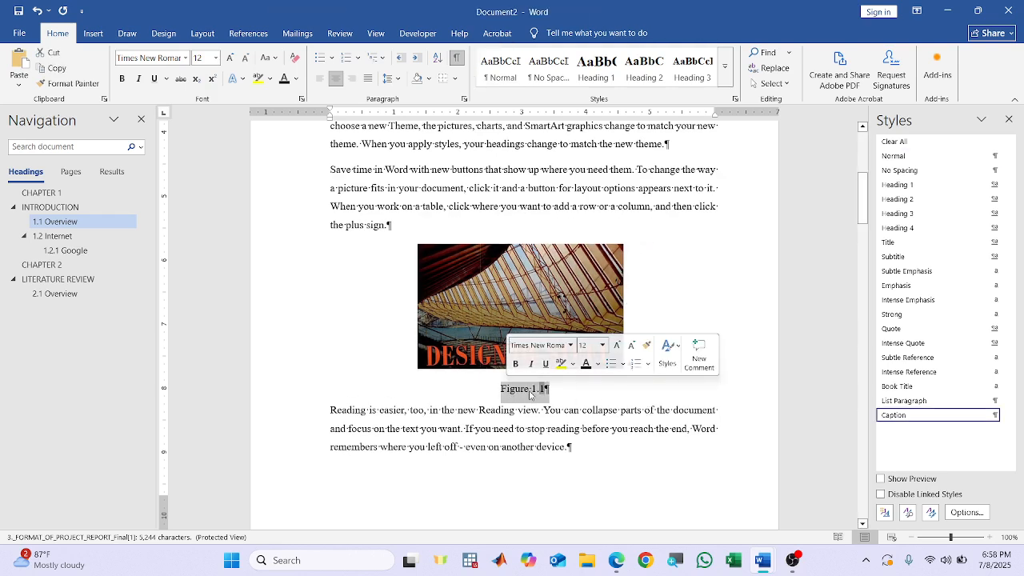
scroll(529, 395, "up", 10, "ctrl")
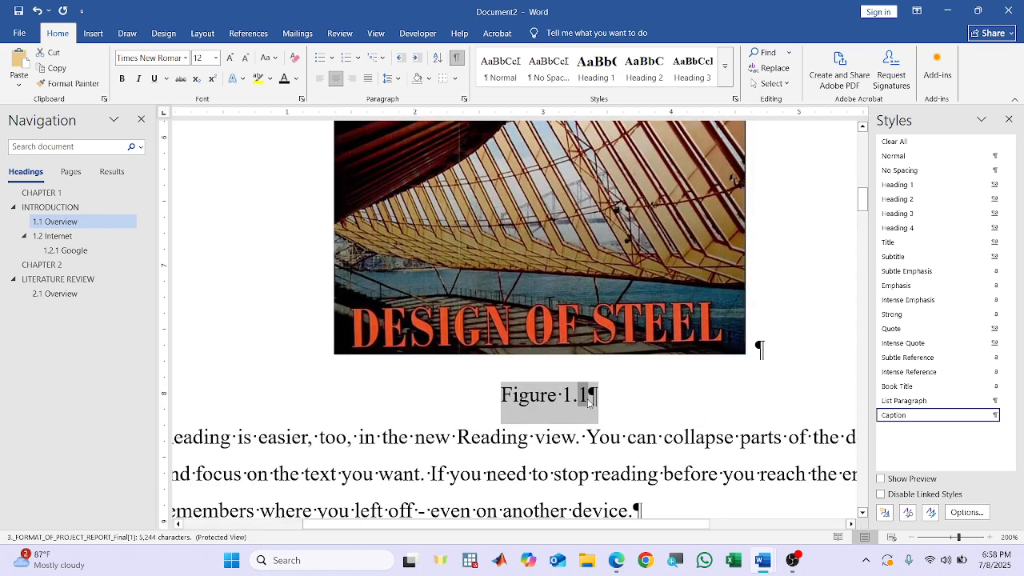
left_click(613, 402)
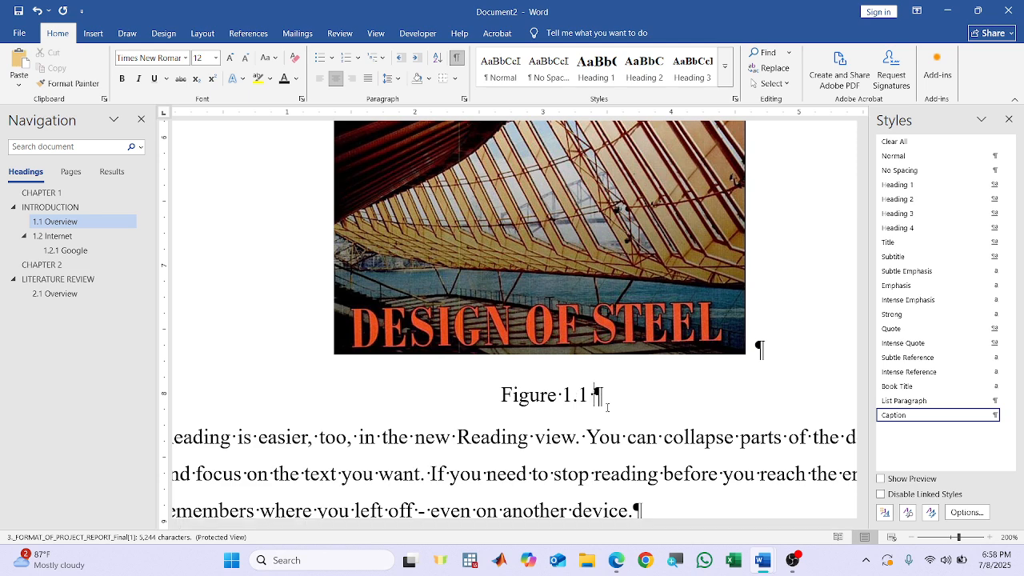
type("Desi")
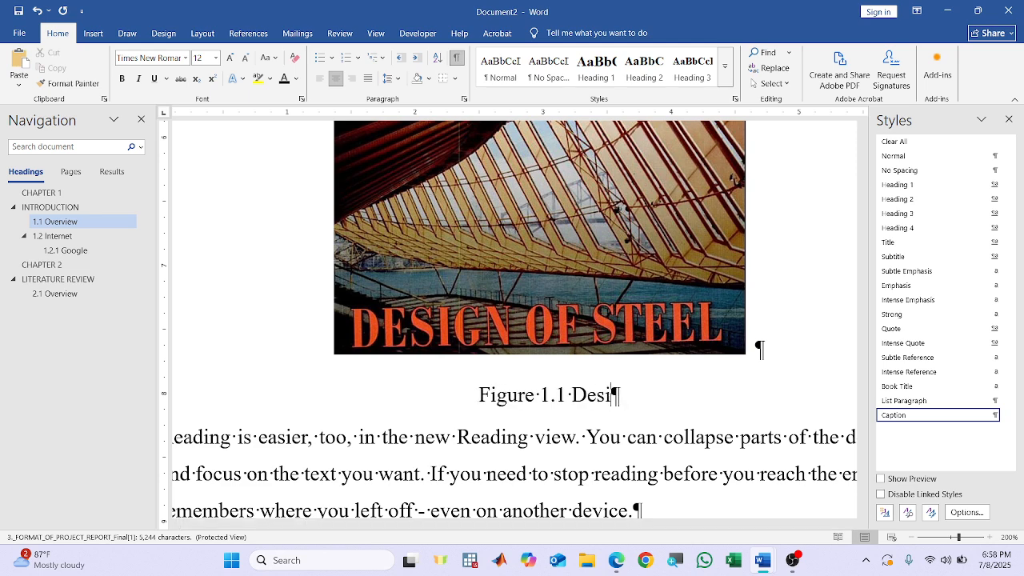
type("gn of Steee")
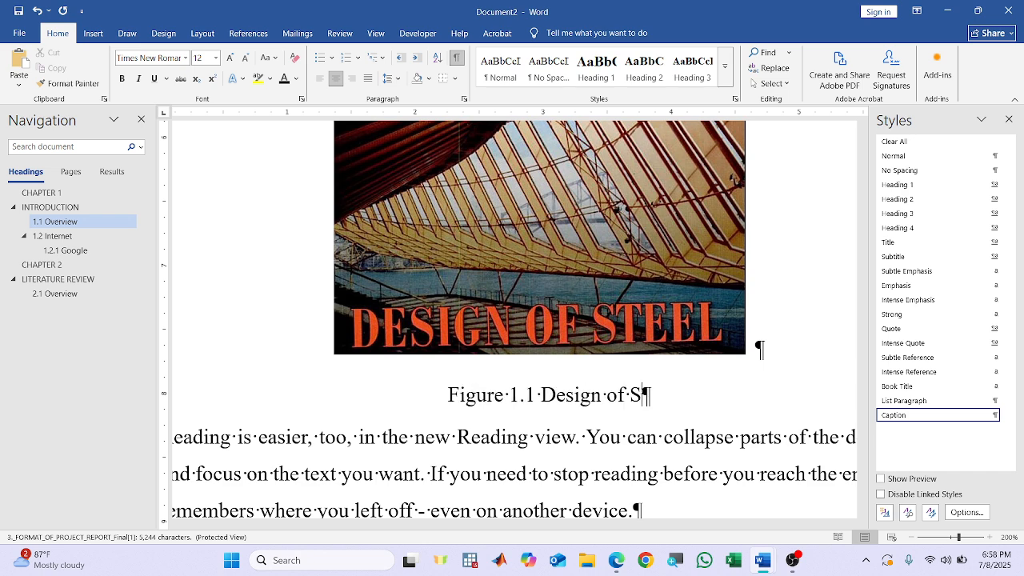
key("BackSpace")
key("BackSpace")
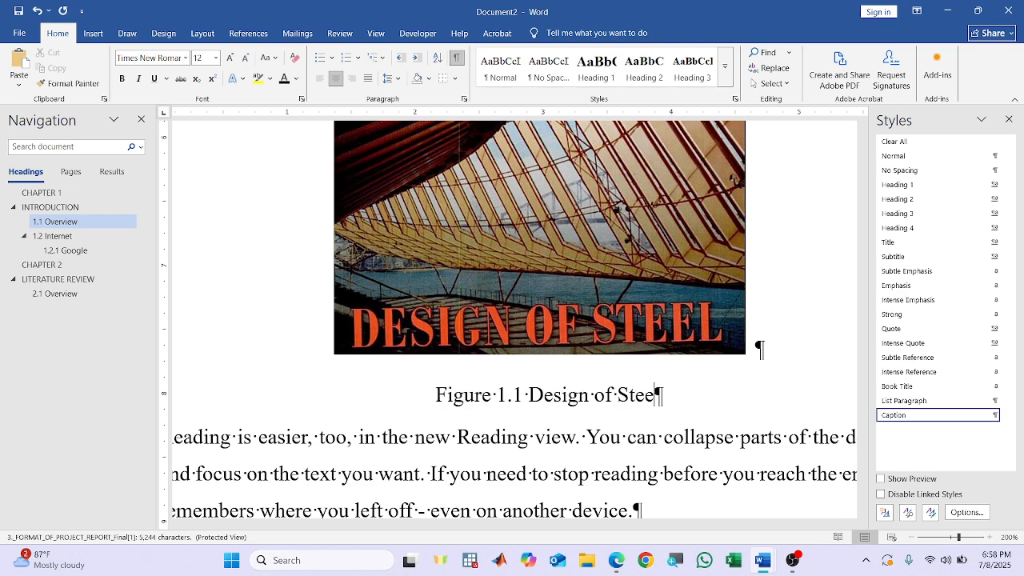
type("el")
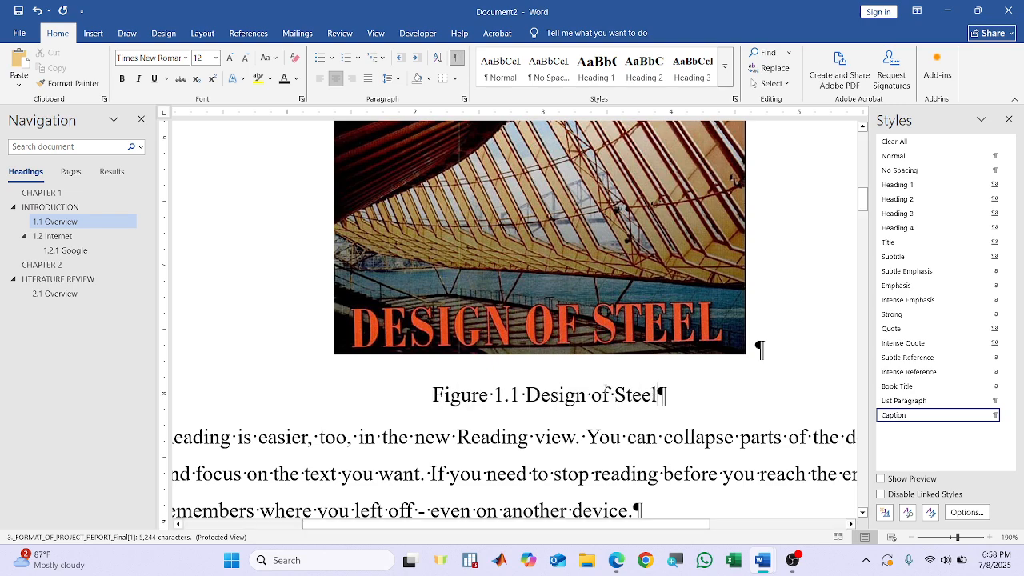
Capture the pinned apps area of the Windows Start menu as a screenshot and paste it below the last paragraph of section 1.1.
scroll(602, 386, "down", 9, "ctrl")
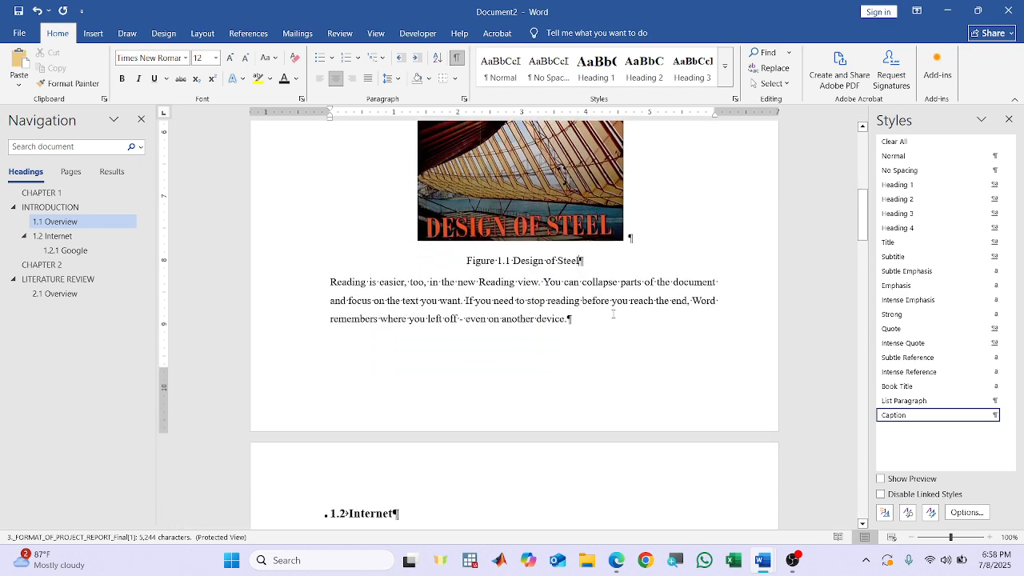
left_click(605, 317)
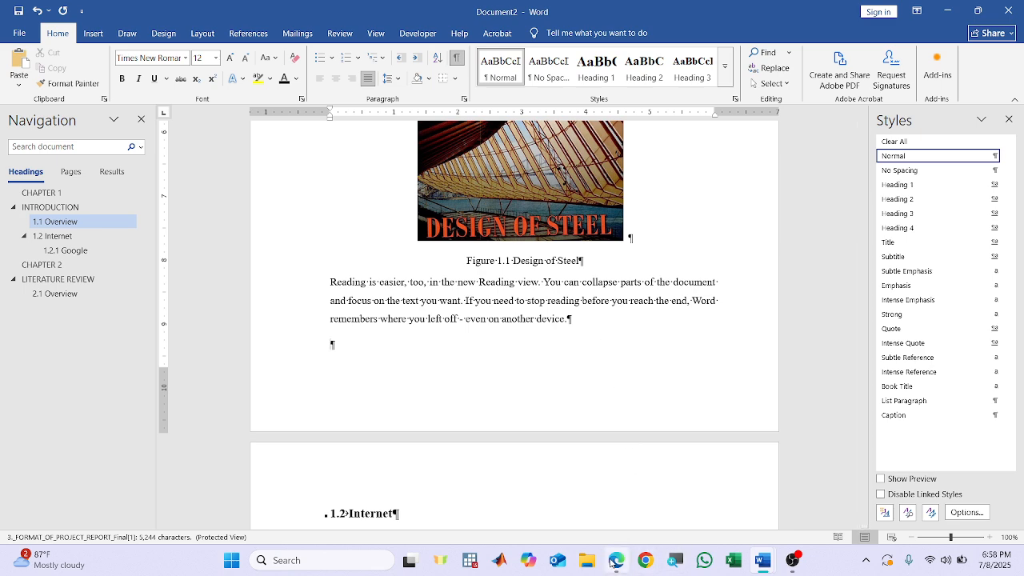
mouse_move(614, 564)
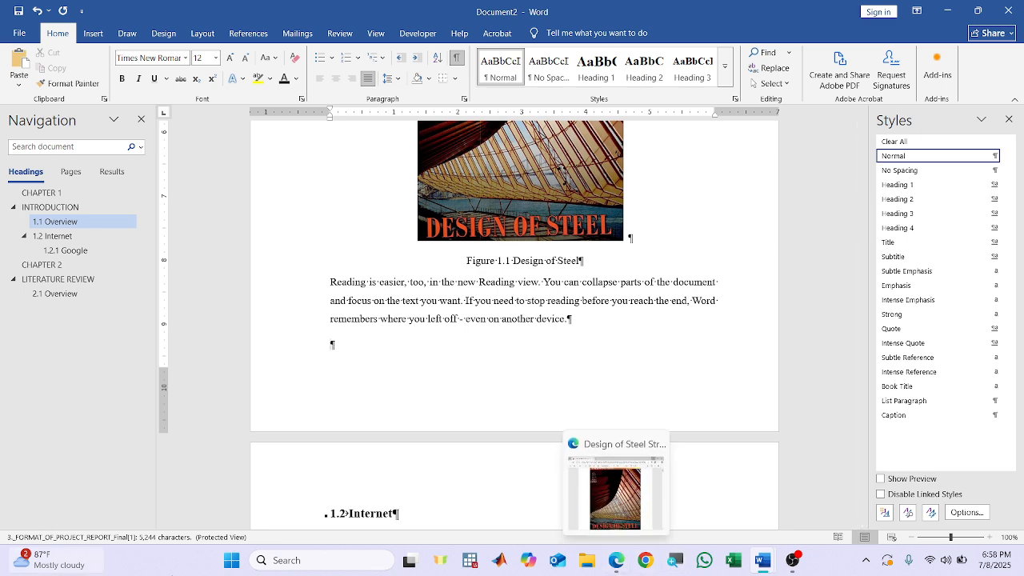
left_click(231, 561)
key("super+shift+s")
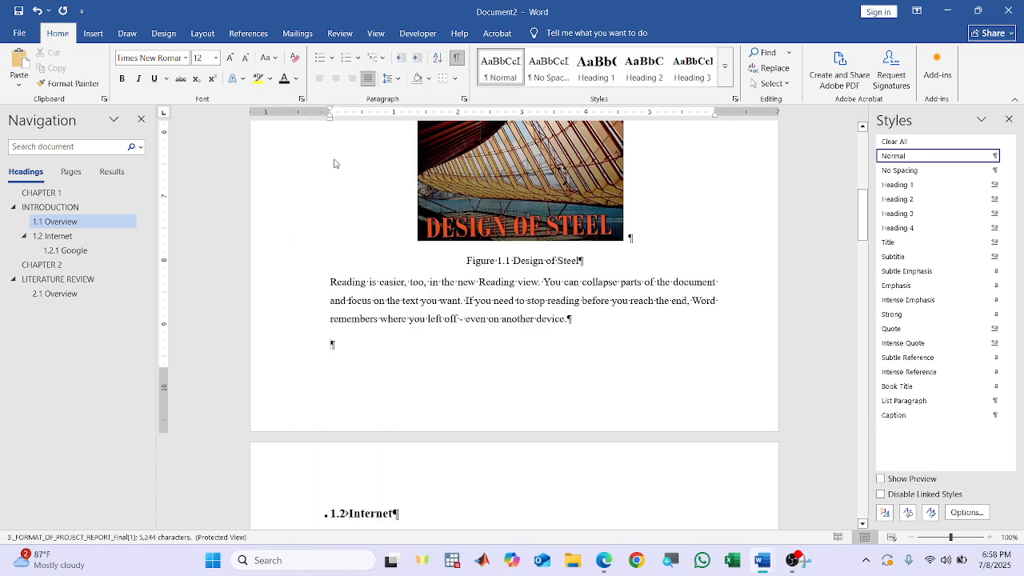
left_click_drag(323, 144, 709, 339)
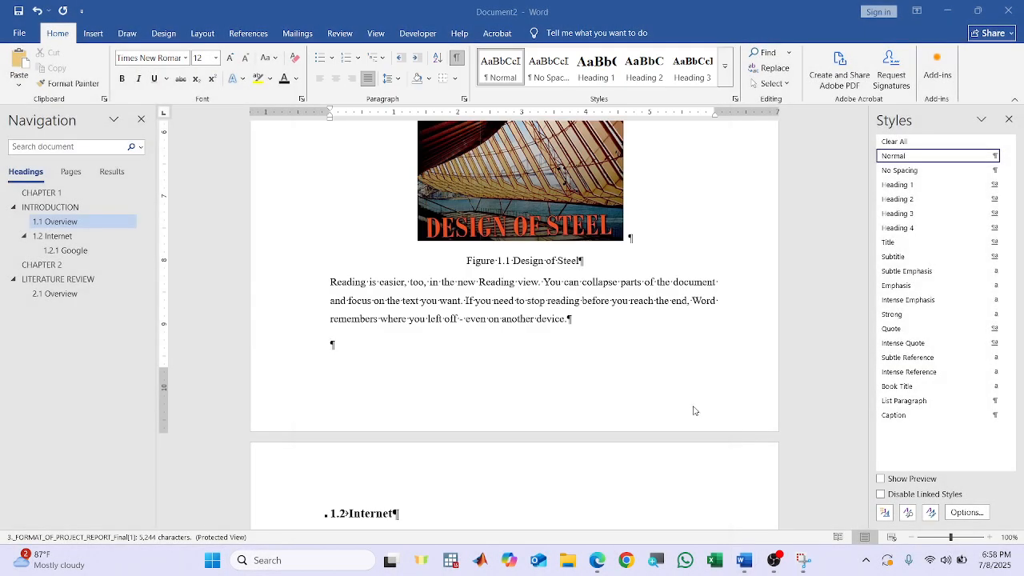
key("ctrl+v")
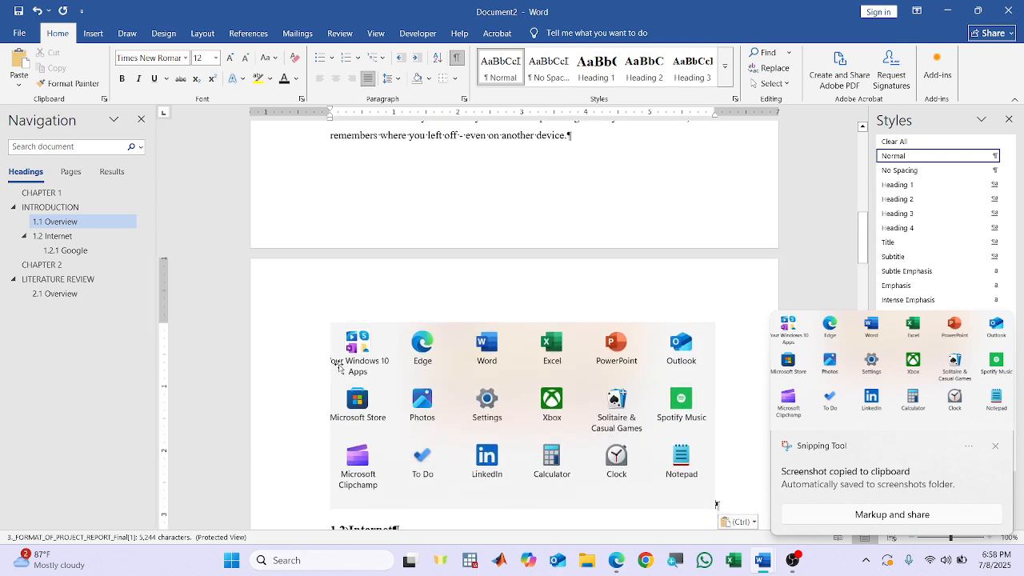
Copy the Figure 1.1 caption and paste it on a new line directly below the pinned apps screenshot.
scroll(510, 186, "up", 2)
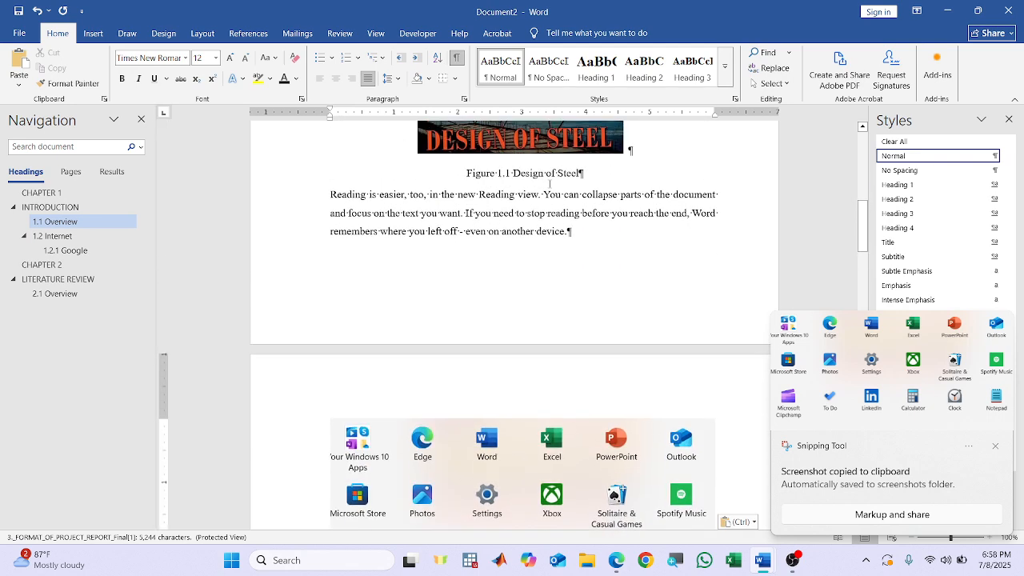
left_click_drag(589, 172, 466, 173)
key("ctrl+c")
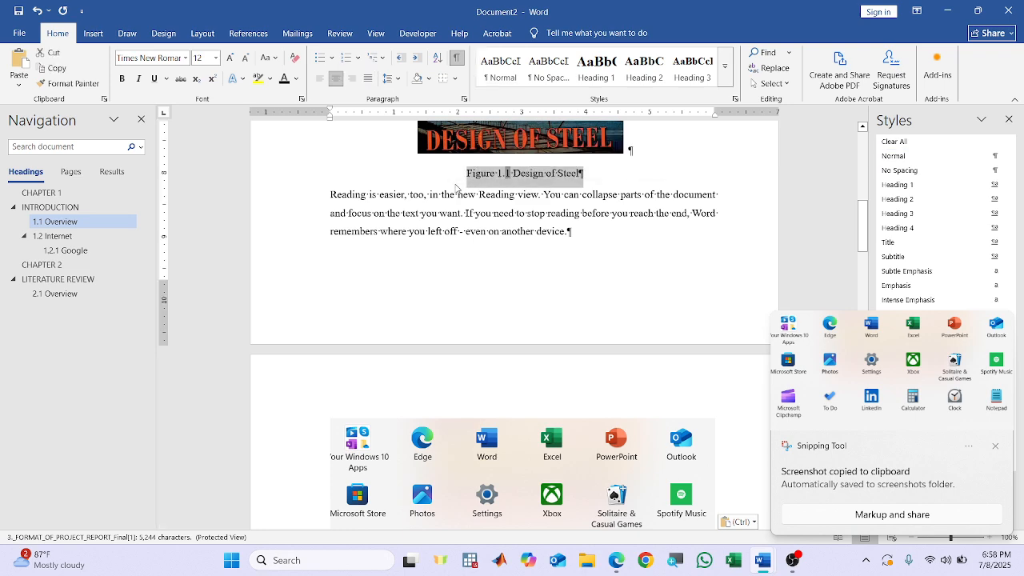
scroll(599, 280, "down", 5)
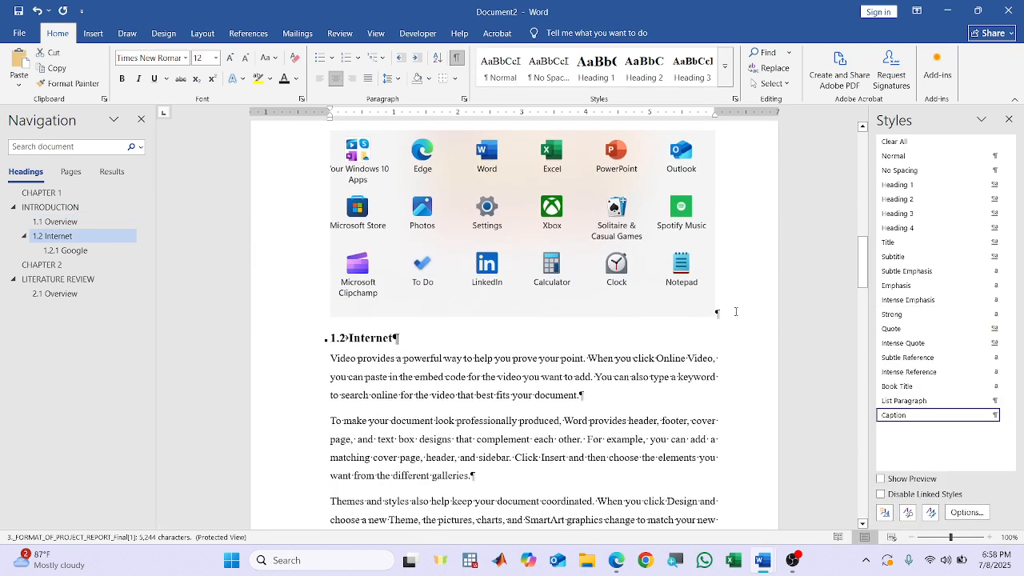
left_click(716, 312)
key("Return")
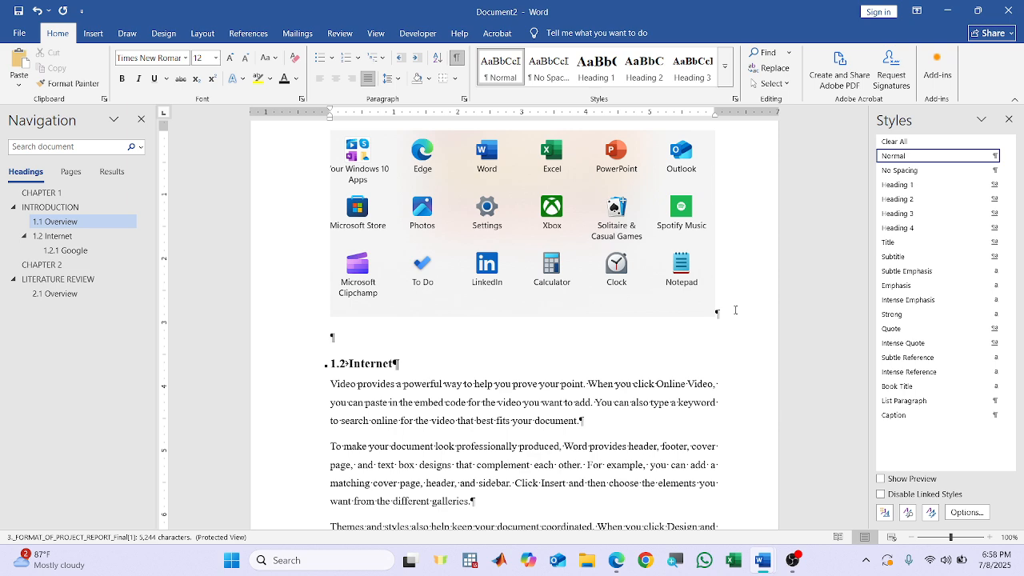
key("ctrl+v")
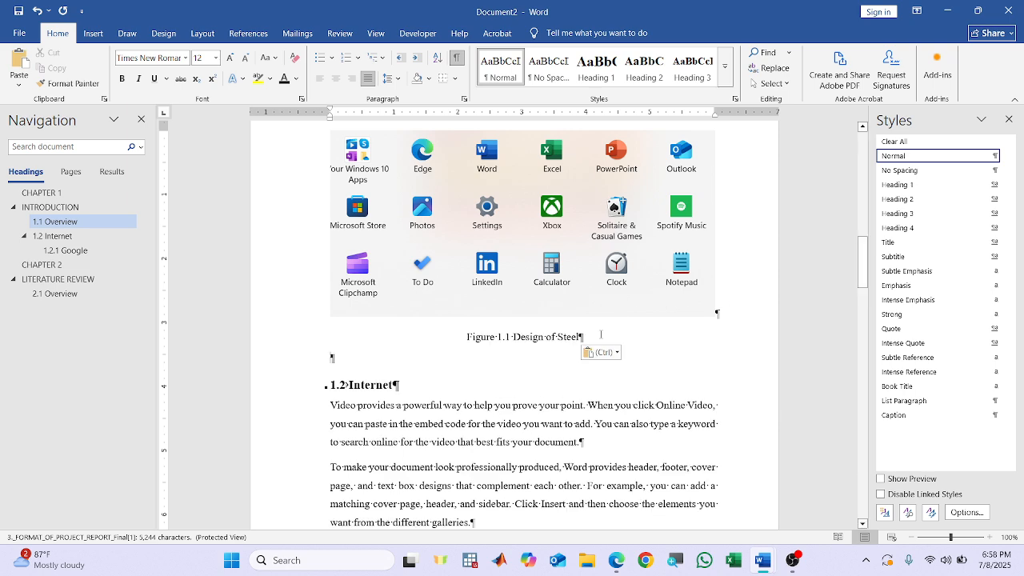
Update the number field in the caption below the pinned apps screenshot so that it reads Figure 1.2.
left_click_drag(600, 334, 499, 330)
right_click(499, 340)
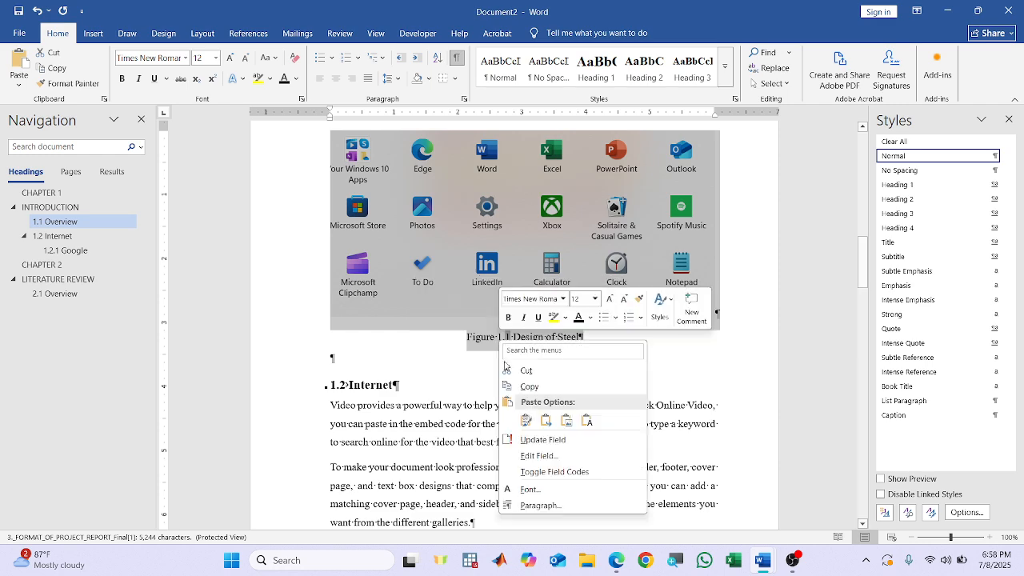
left_click(540, 440)
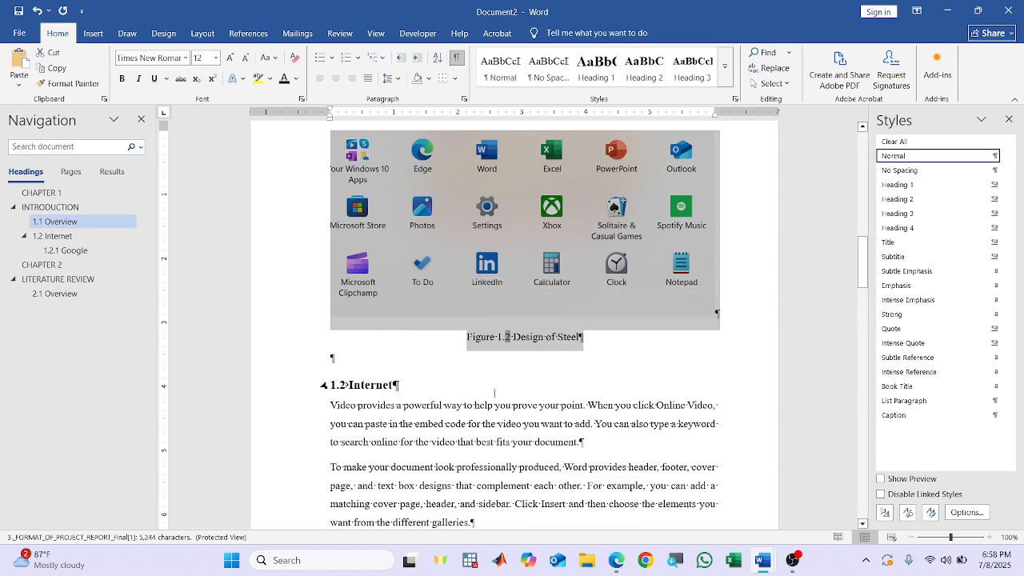
left_click(512, 355)
left_click(582, 364)
scroll(604, 355, "up", 3)
scroll(603, 356, "down", 1)
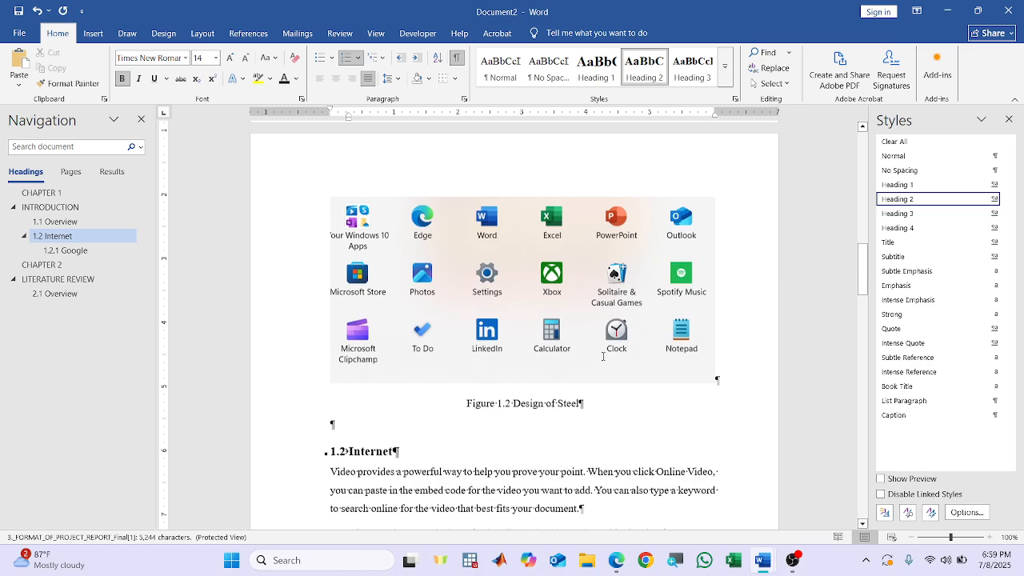
Capture the slab base excerpt on page 2 of the Design of Steel Structures PDF in Edge and paste it into Word below section 2.1's text.
scroll(602, 357, "down", 3)
scroll(575, 280, "down", 6)
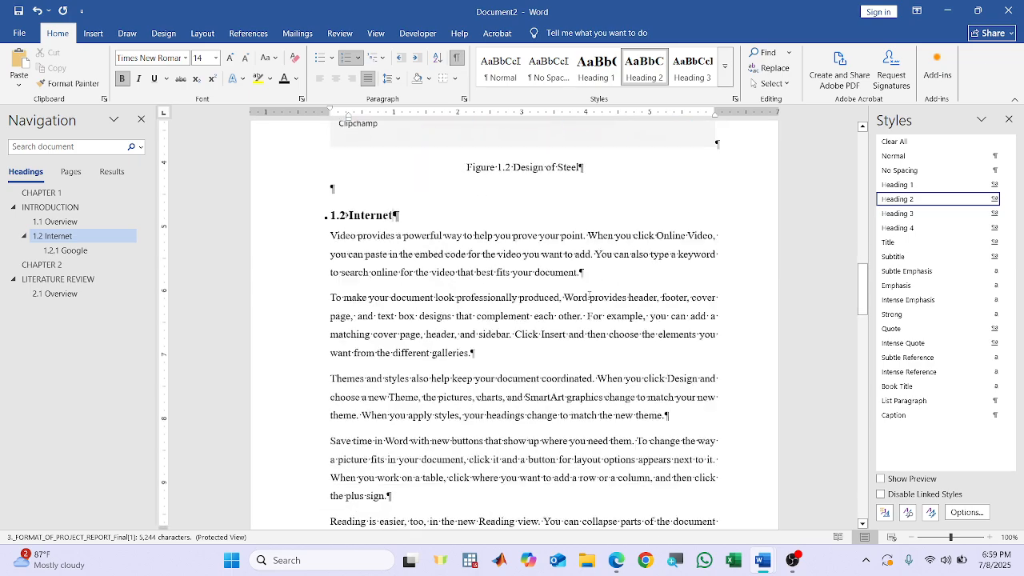
scroll(584, 294, "down", 10)
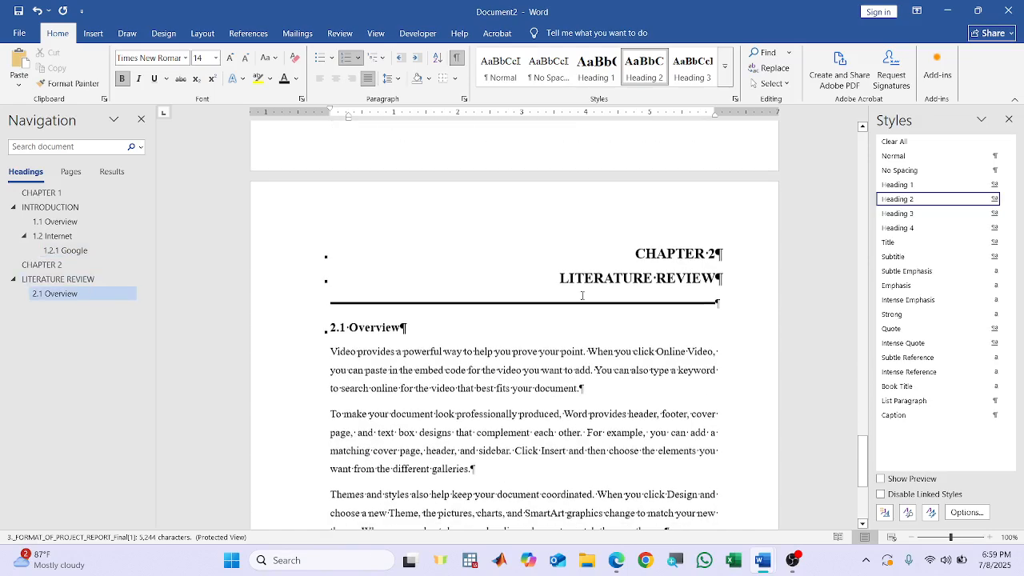
left_click(620, 375)
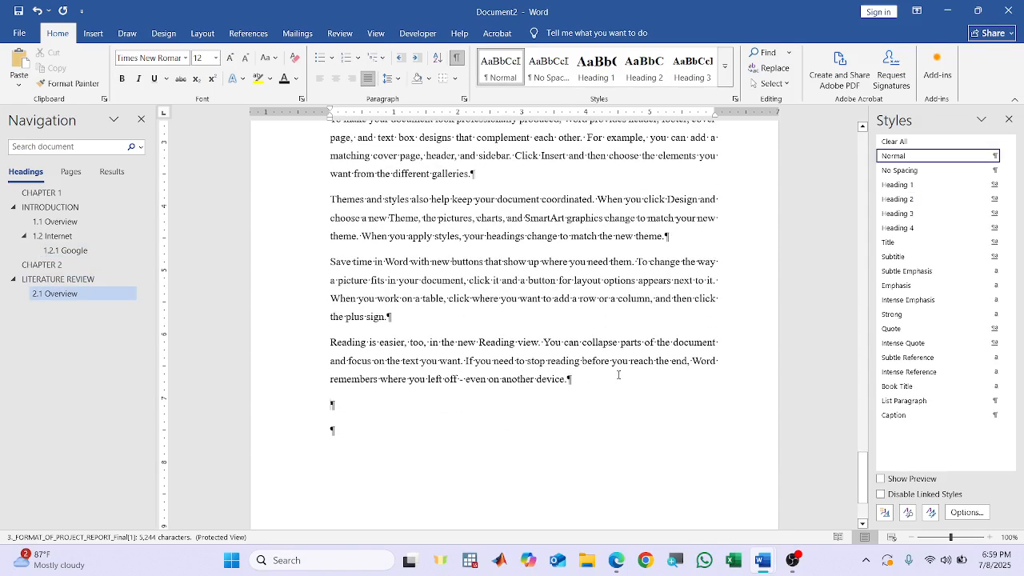
left_click(617, 560)
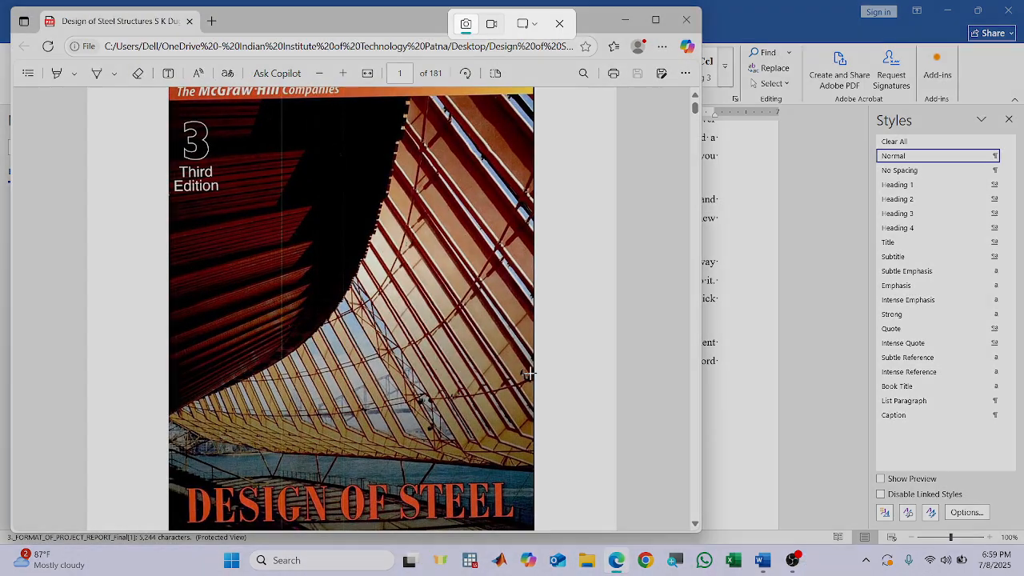
scroll(528, 375, "down", 10)
scroll(528, 372, "up", 2)
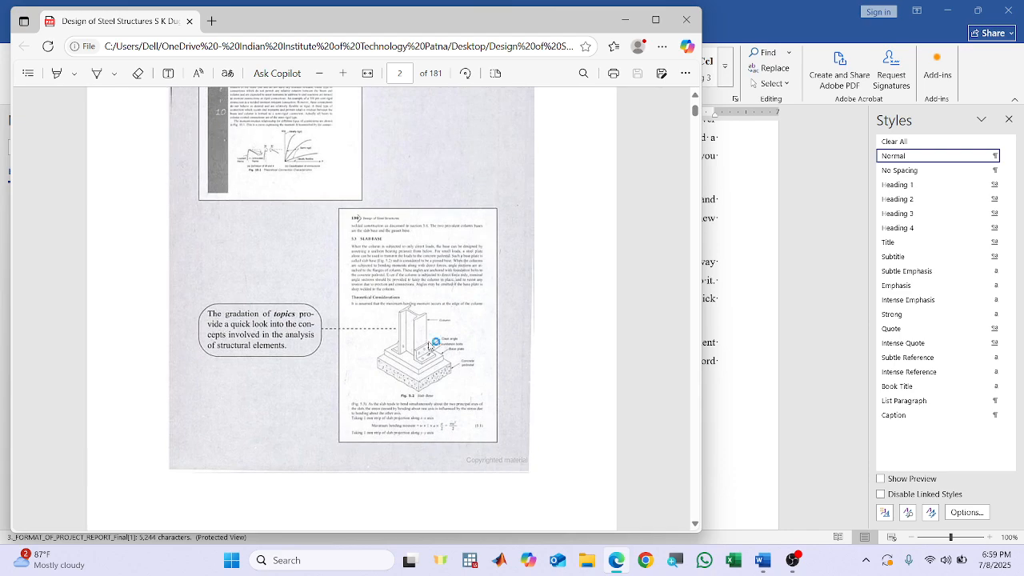
key("super+shift+s")
left_click_drag(333, 200, 543, 456)
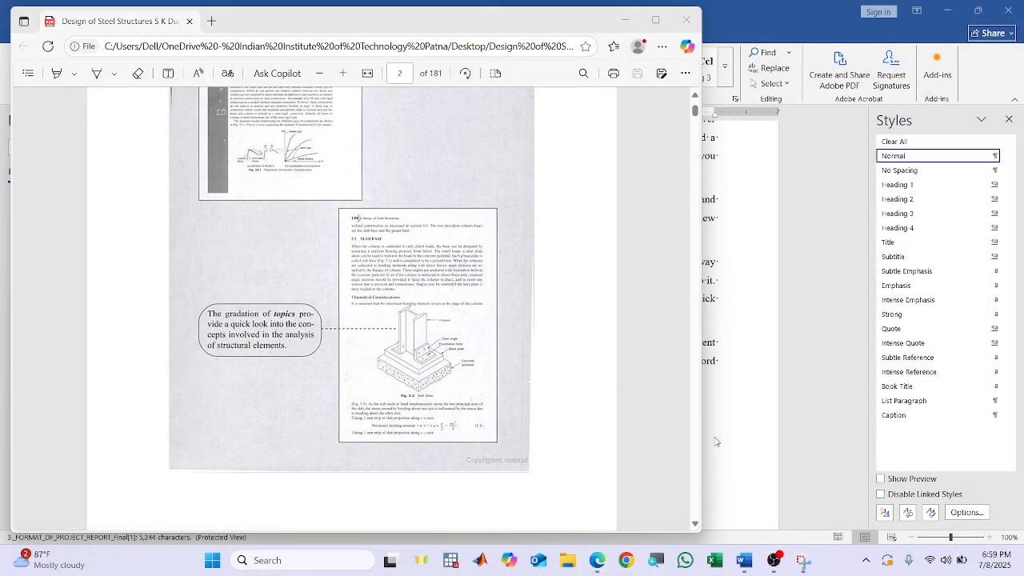
left_click(762, 560)
key("ctrl+v")
Copy the Figure 1.2 caption and paste it below the slab base picture in Chapter 2.
scroll(481, 412, "up", 12)
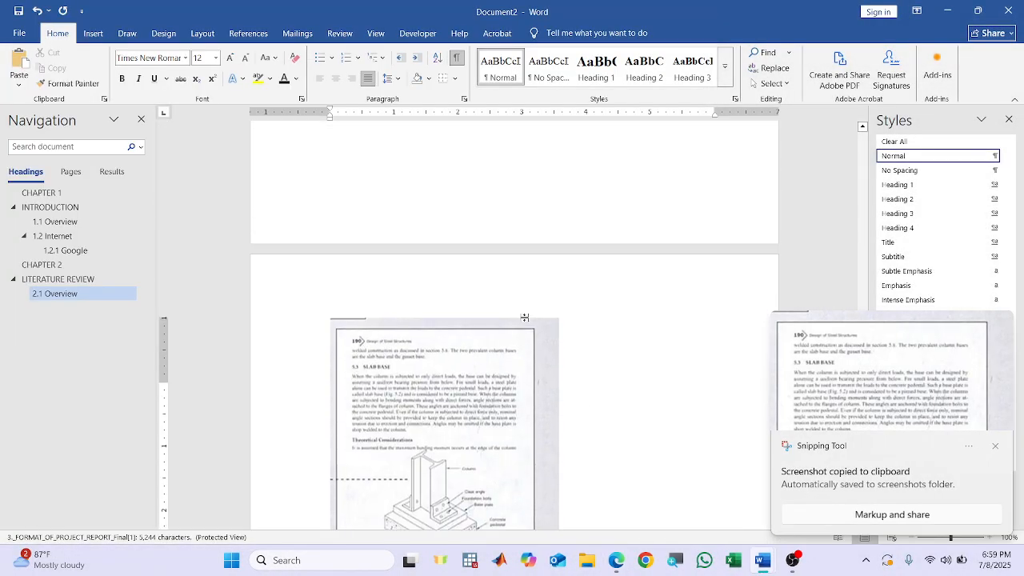
scroll(516, 331, "up", 15)
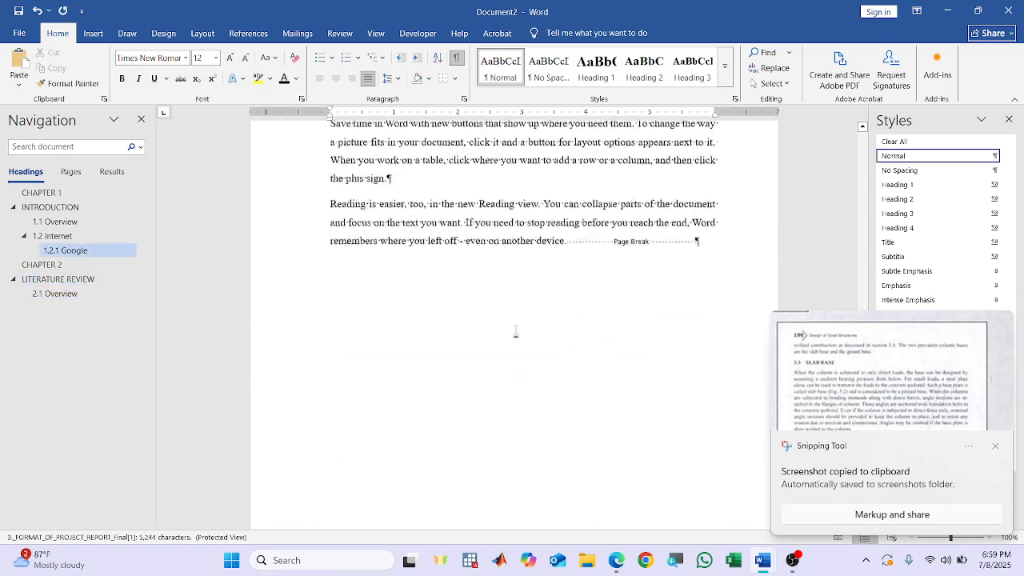
scroll(516, 331, "up", 5)
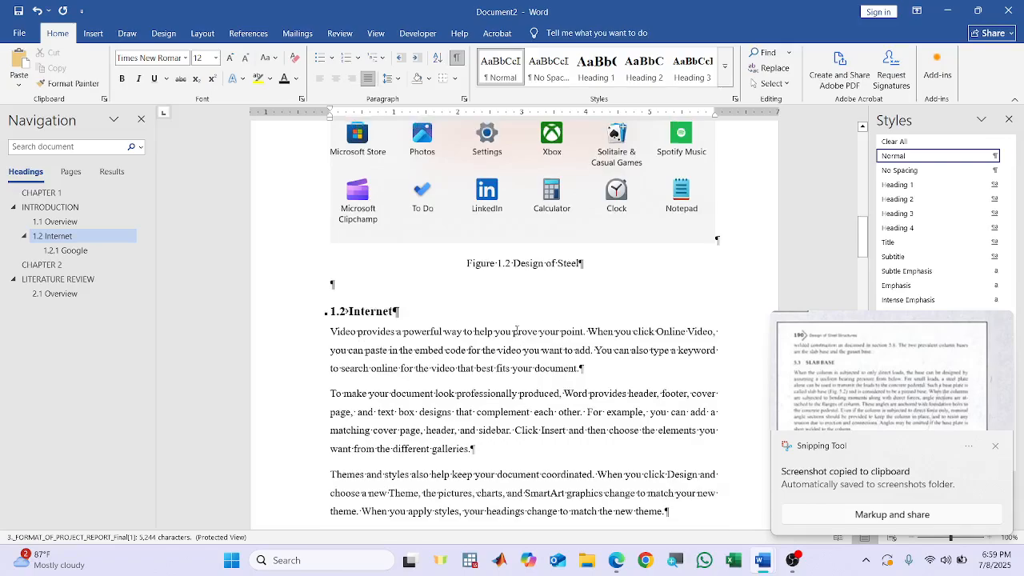
left_click_drag(584, 331, 448, 340)
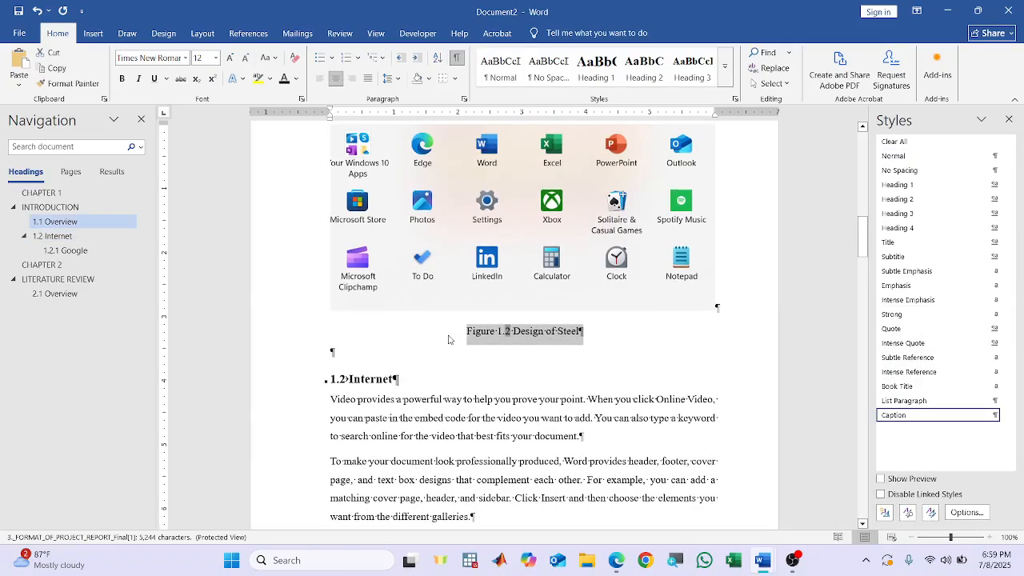
scroll(448, 340, "down", 15)
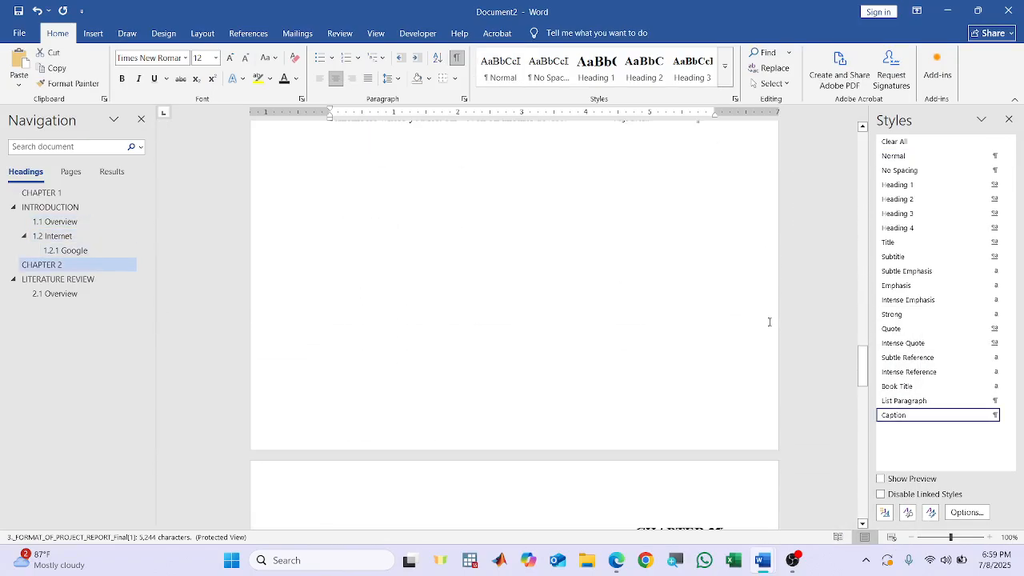
scroll(769, 321, "down", 20)
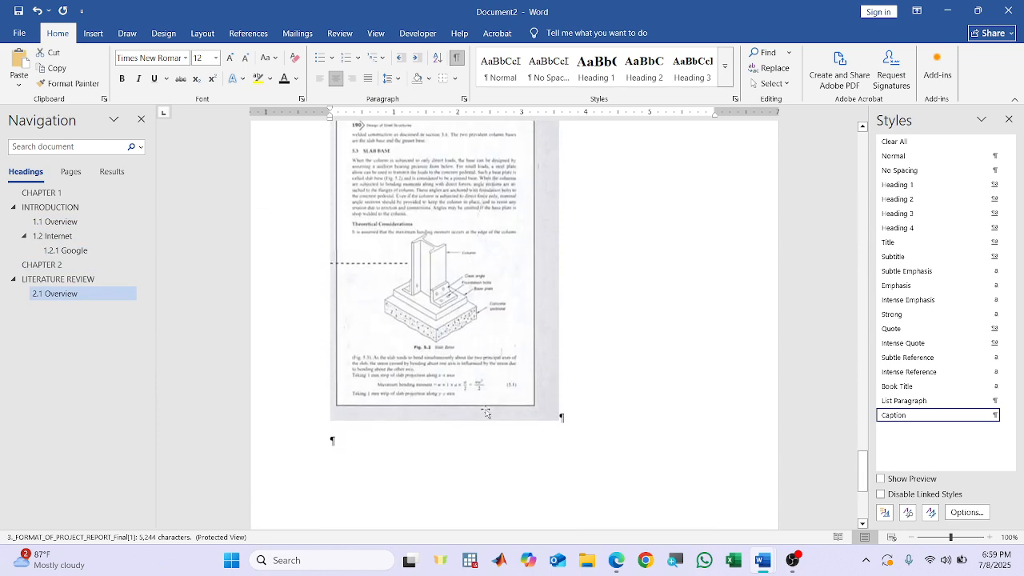
left_click(486, 413)
left_click(364, 436)
key("ctrl+v")
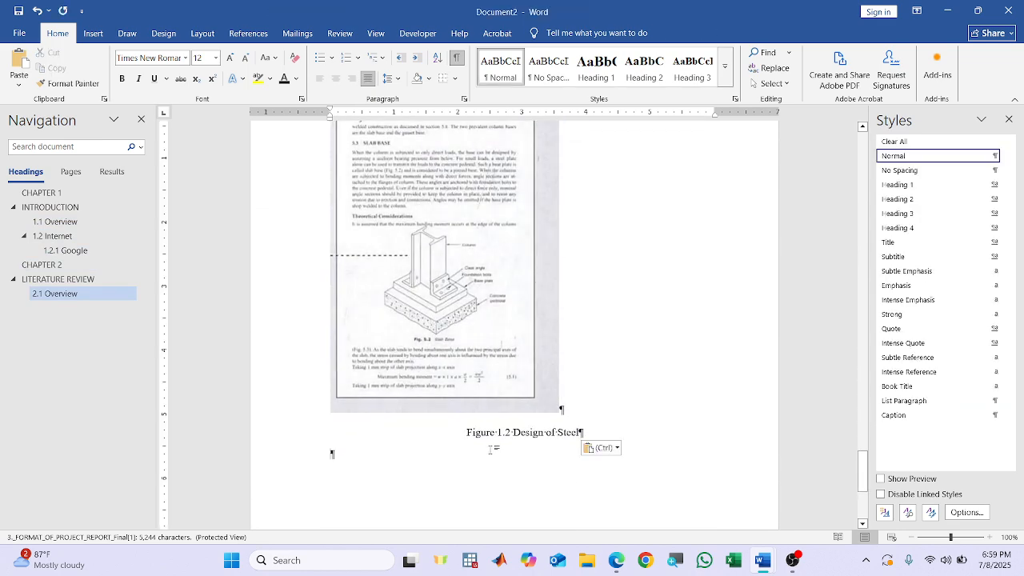
Update the number fields in the caption below the slab base picture so that it reads Figure 2.1.
left_click(499, 431)
scroll(624, 320, "up", 15)
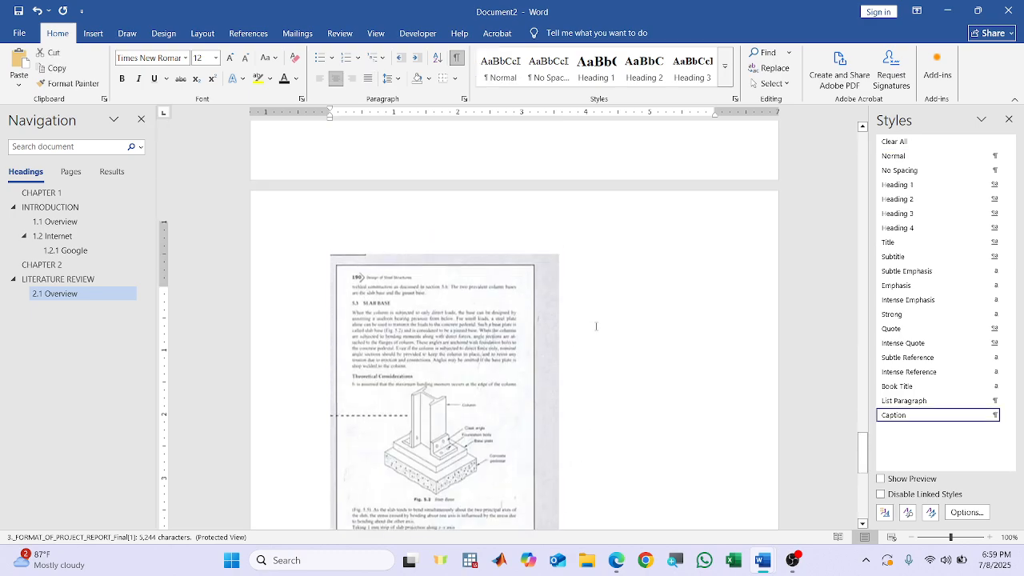
scroll(652, 290, "up", 2)
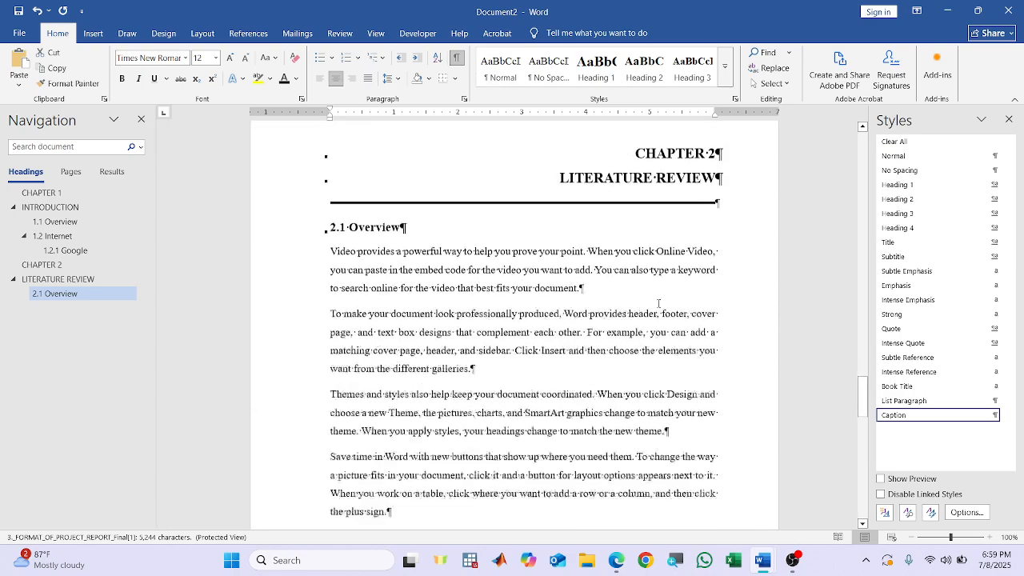
scroll(446, 350, "down", 10)
scroll(446, 350, "down", 8)
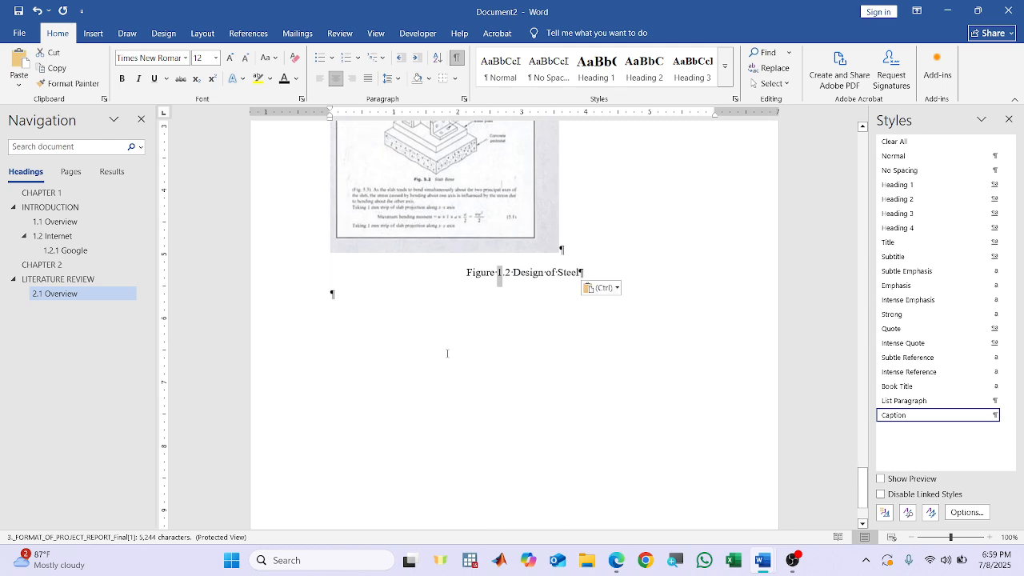
left_click_drag(625, 281, 443, 283)
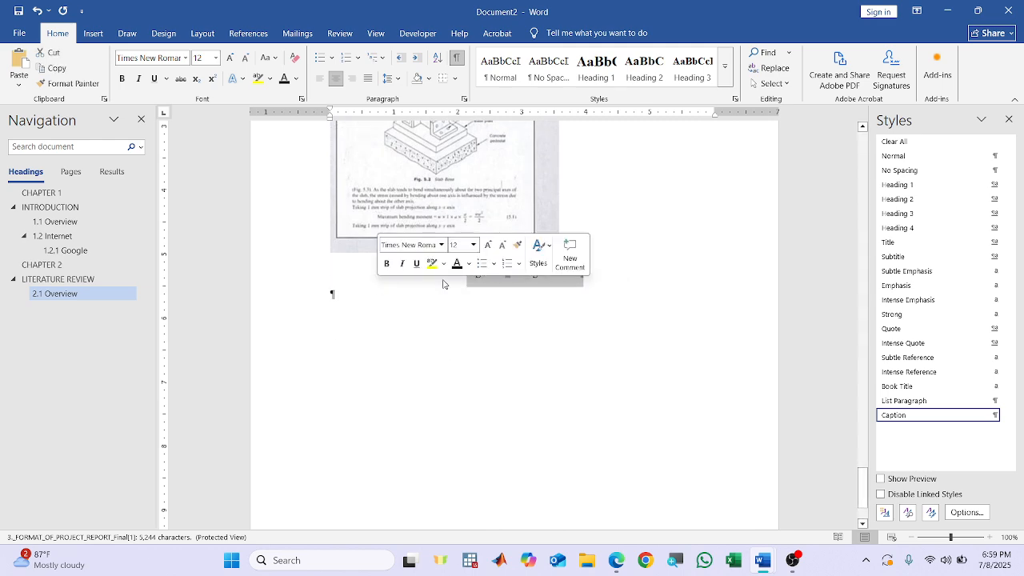
right_click(488, 277)
left_click(528, 379)
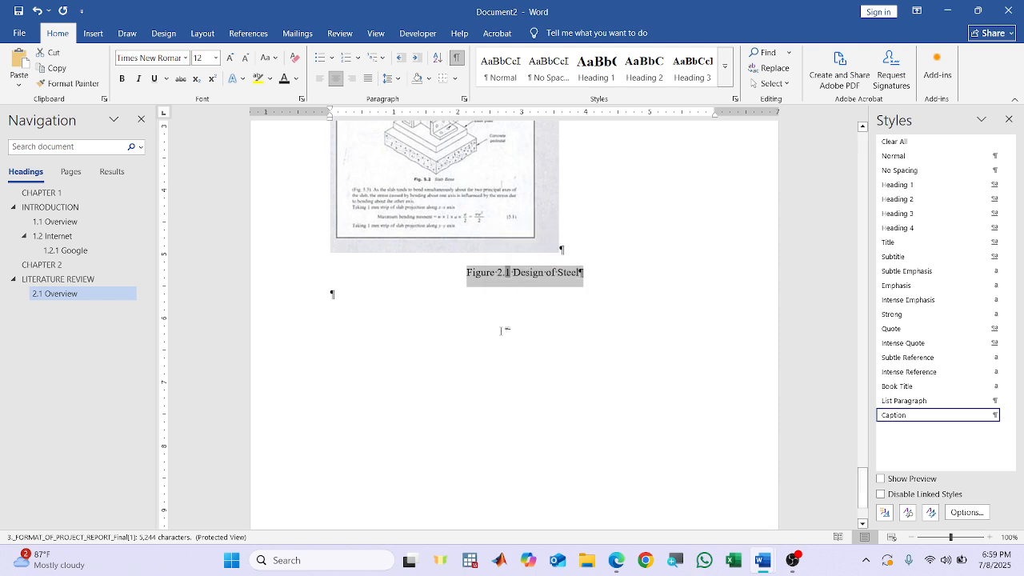
left_click(504, 326)
left_click_drag(534, 277, 461, 265)
Center the slab base picture horizontally above its caption.
left_click(486, 230)
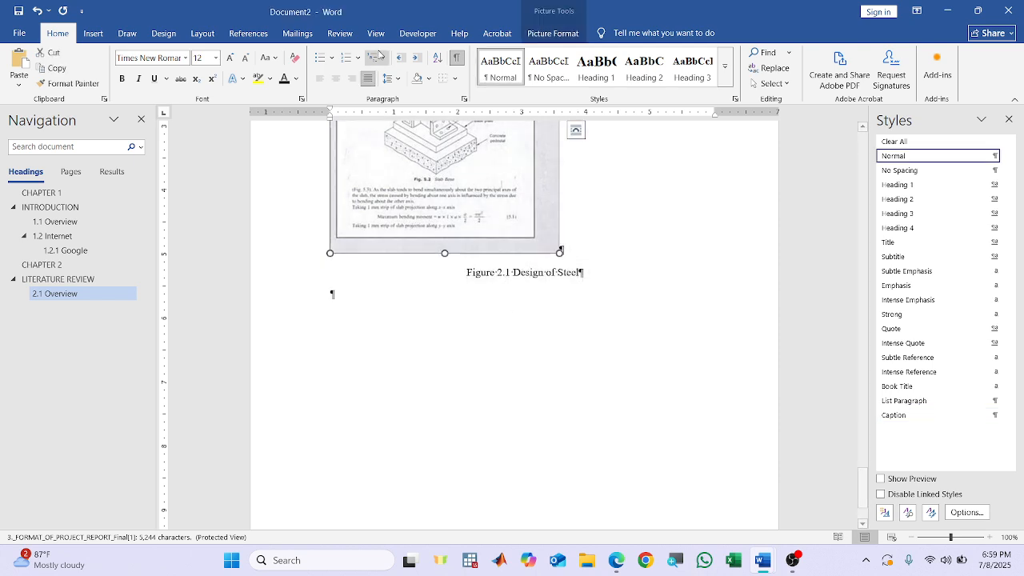
left_click(336, 78)
scroll(479, 320, "up", 6)
scroll(533, 382, "down", 5)
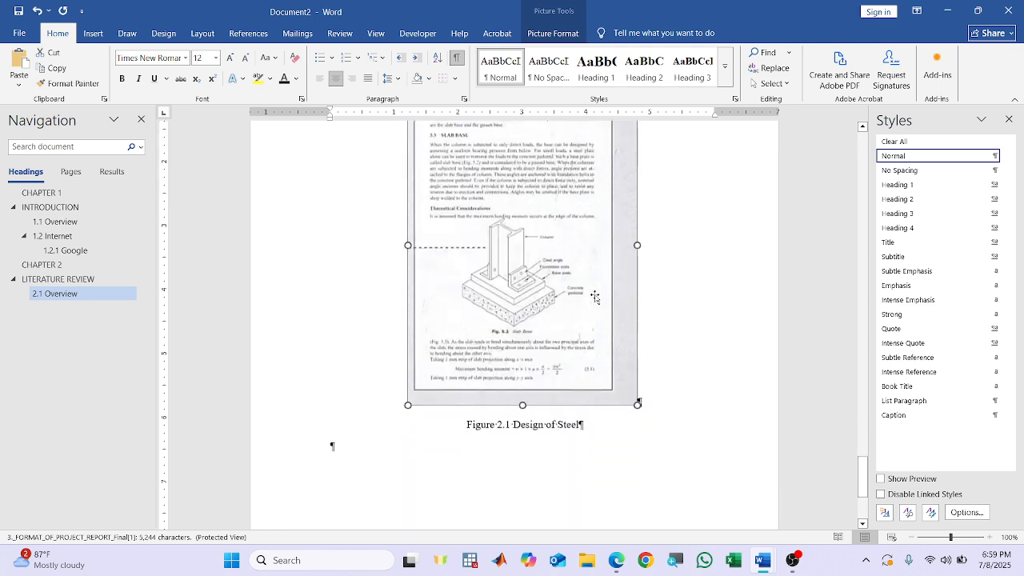
left_click(541, 368)
scroll(544, 352, "up", 10)
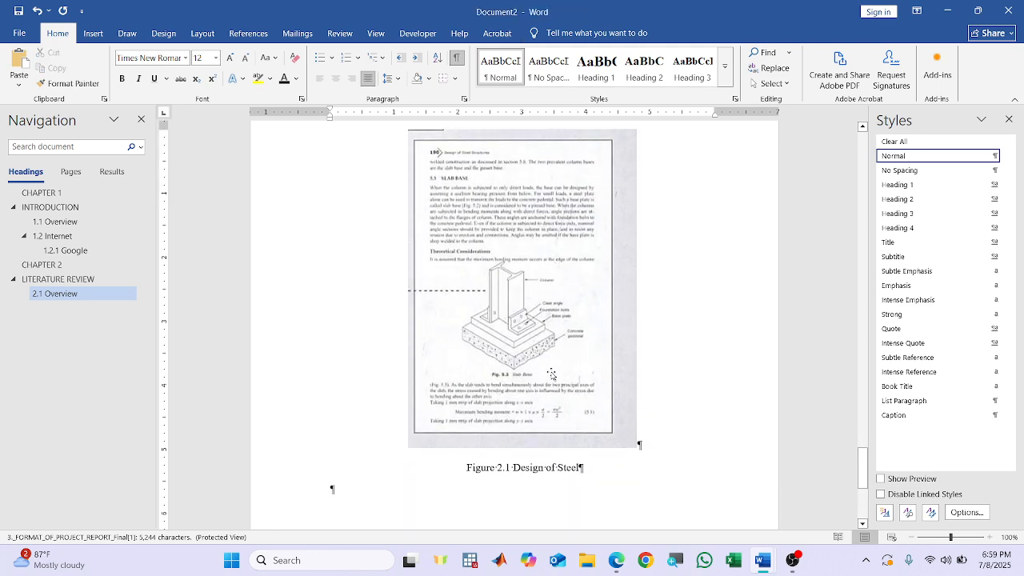
Insert a table with three columns and four rows below the second paragraph of section 1.1 Overview.
scroll(548, 344, "down", 5)
scroll(550, 336, "up", 15)
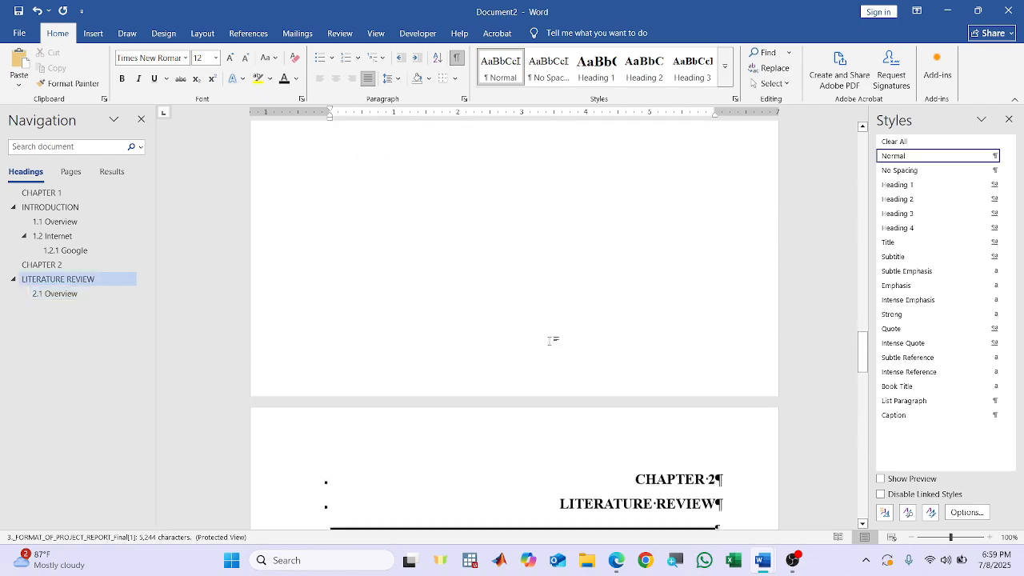
scroll(551, 334, "down", 4)
scroll(549, 331, "up", 15)
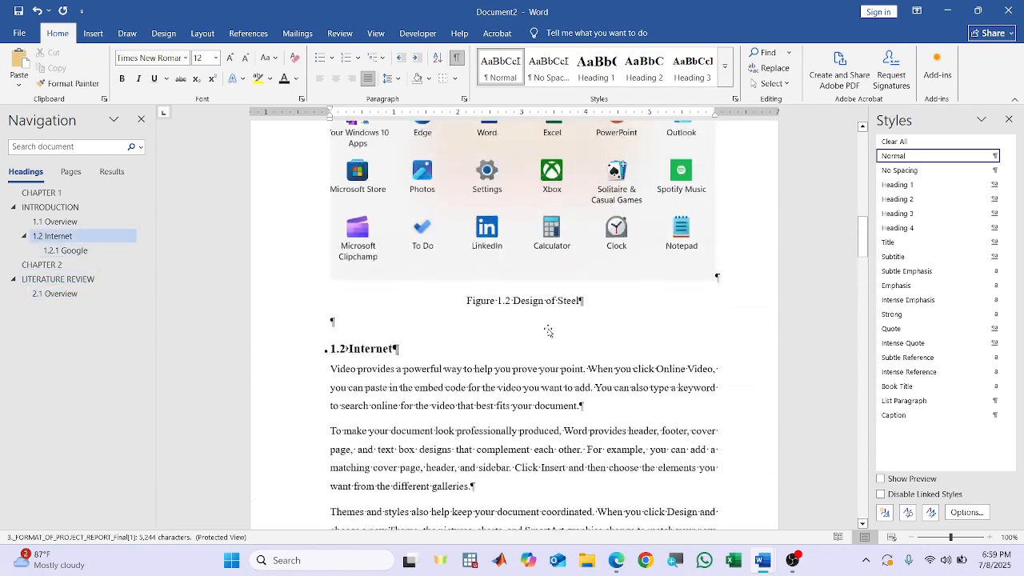
scroll(548, 330, "up", 8)
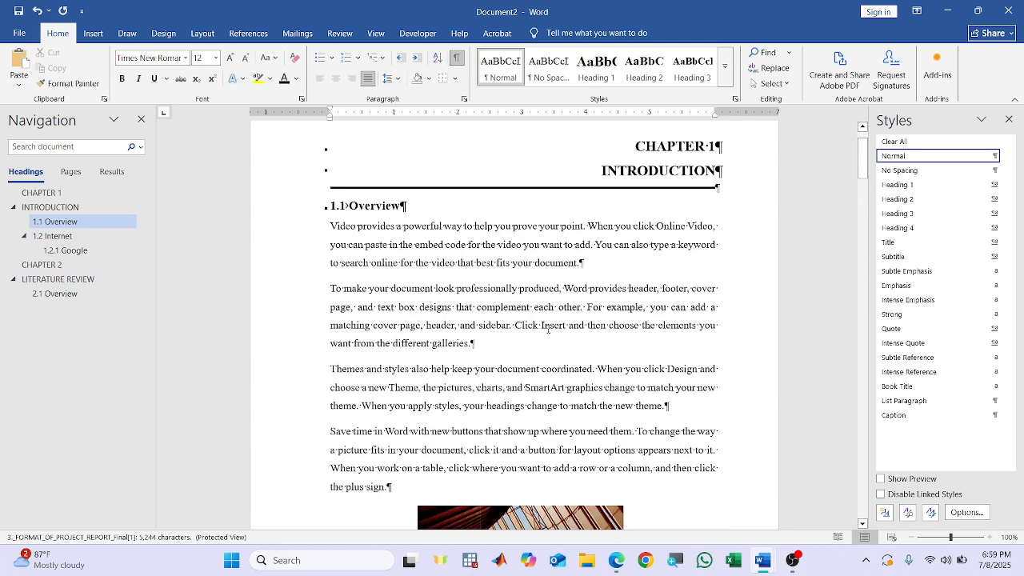
left_click(501, 345)
key("Return")
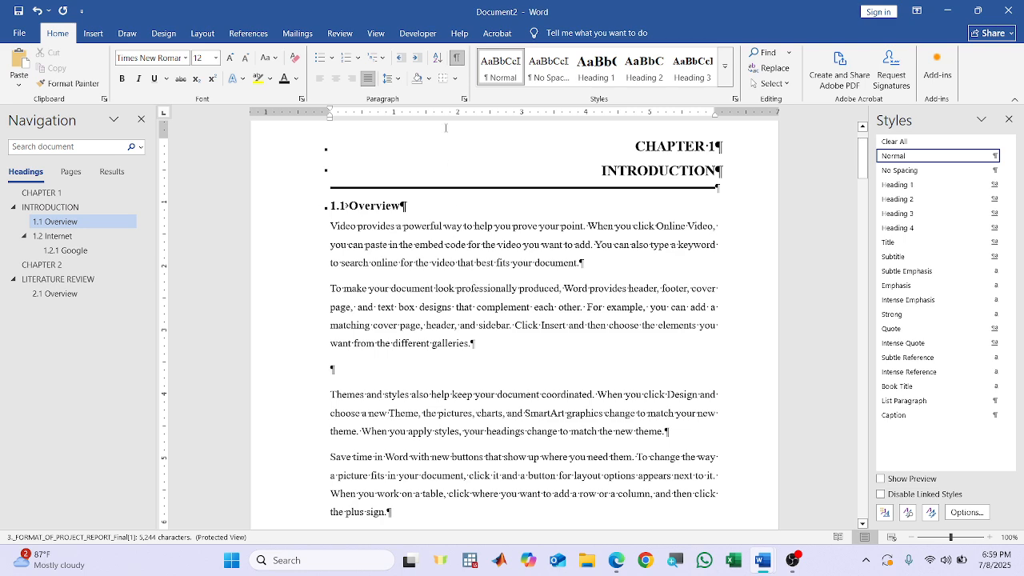
left_click(454, 78)
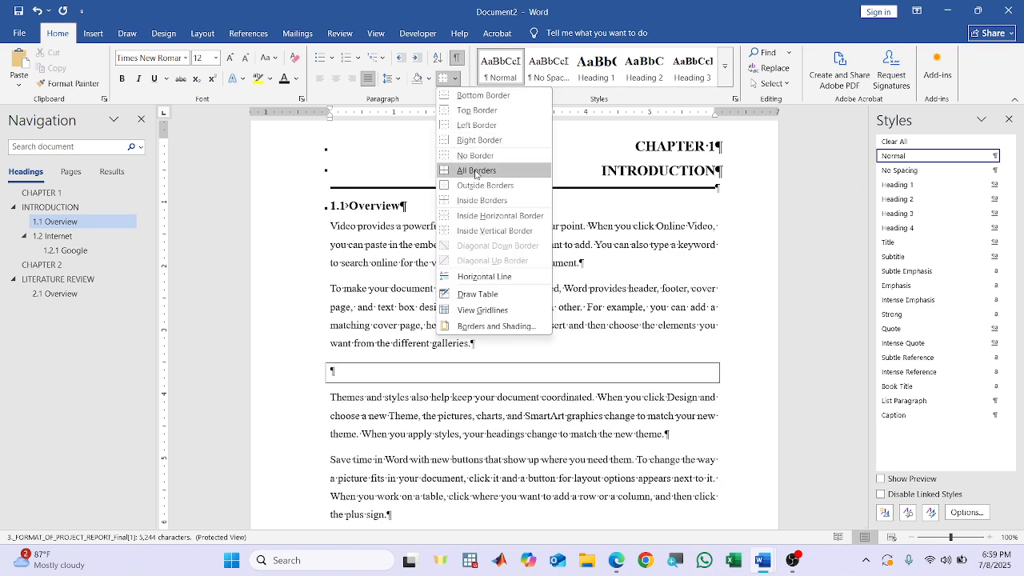
left_click(93, 33)
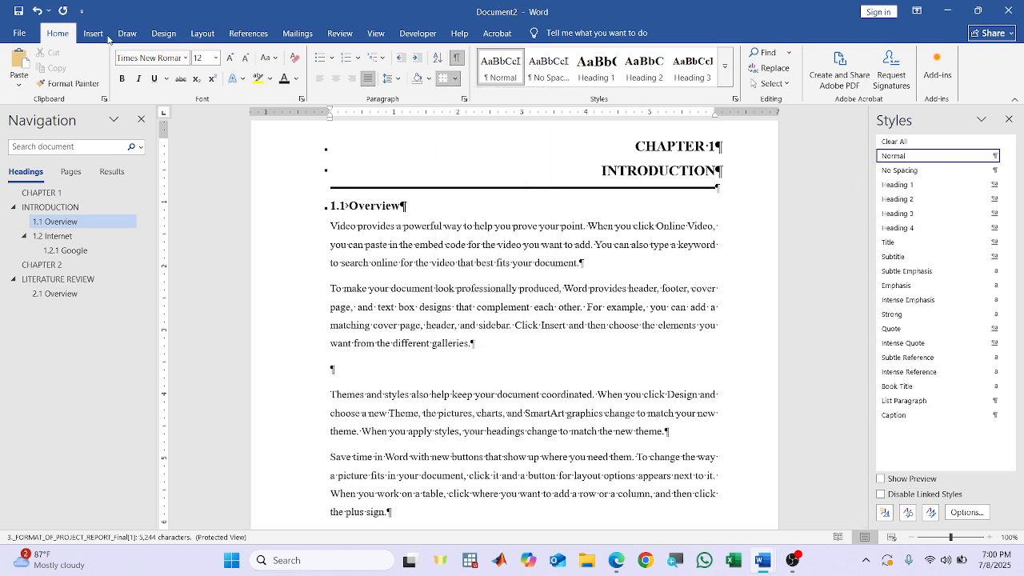
left_click(112, 68)
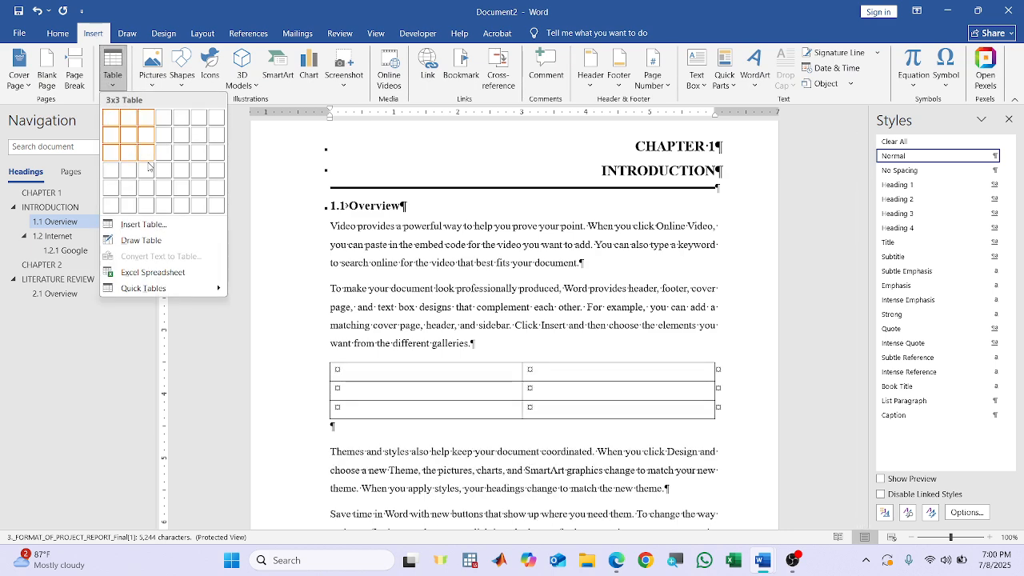
left_click(147, 168)
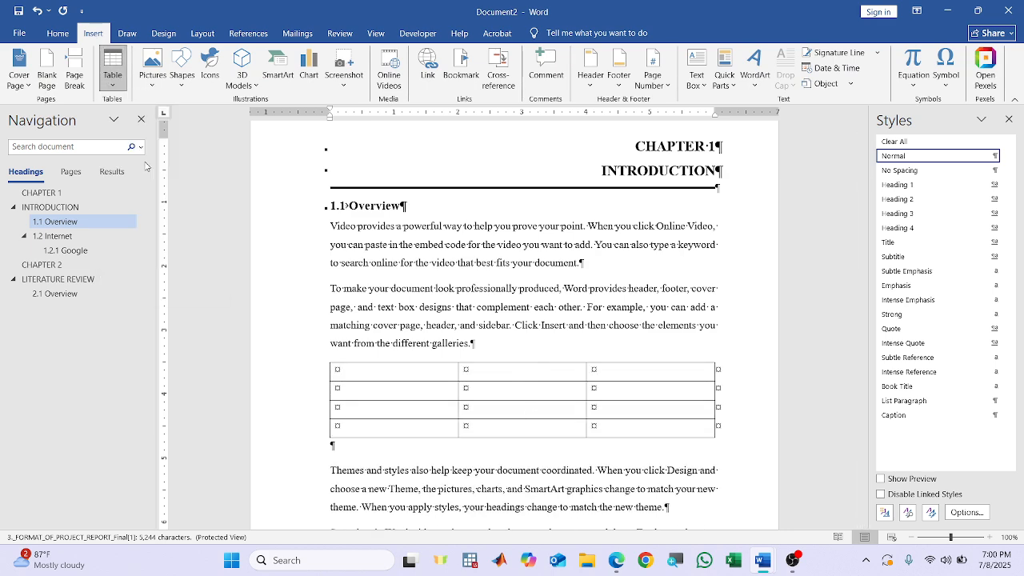
Add an empty paragraph above the table and start a caption there with the label Table.
left_click(479, 343)
key("Return")
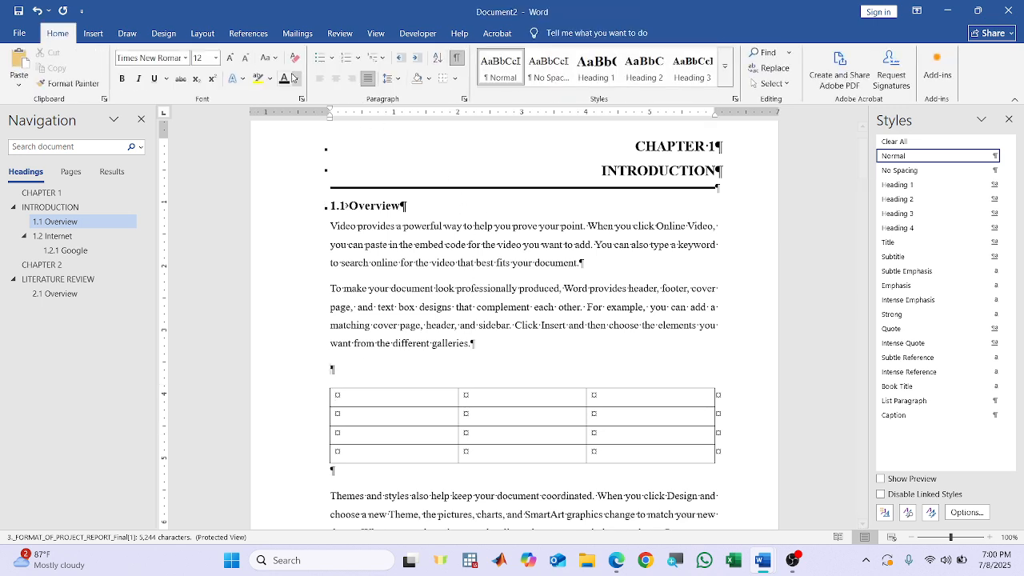
left_click(248, 33)
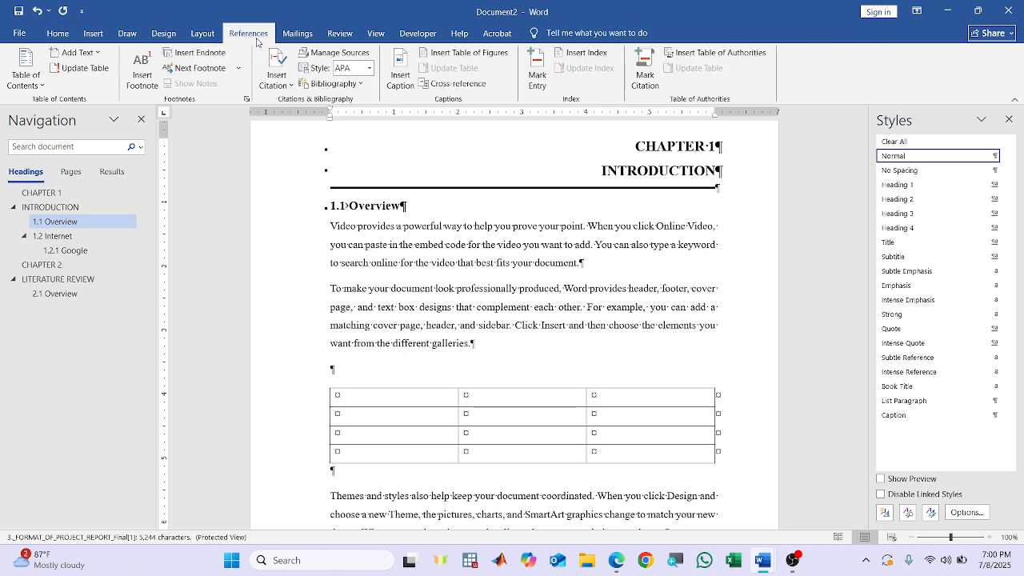
left_click(404, 72)
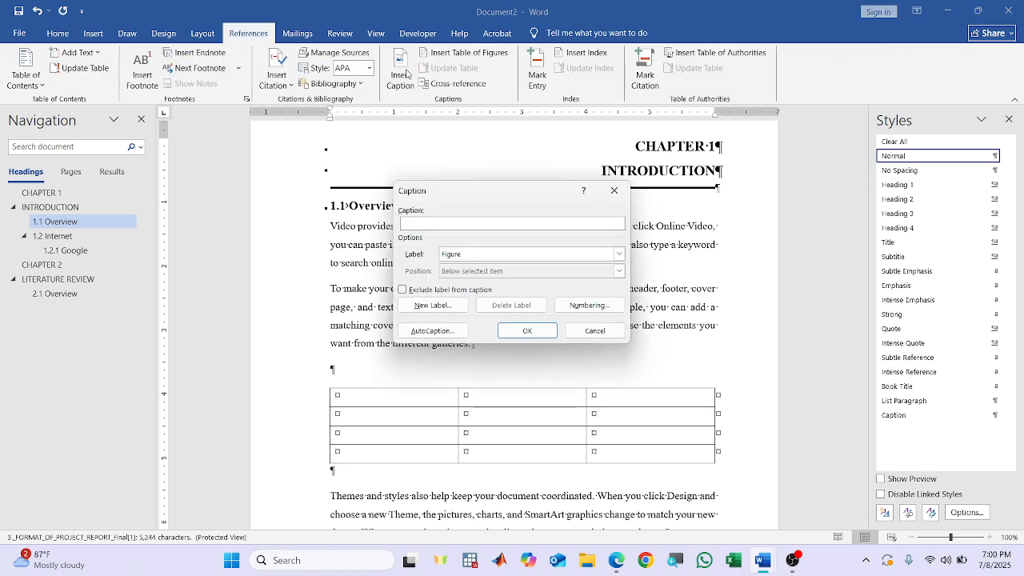
left_click(555, 257)
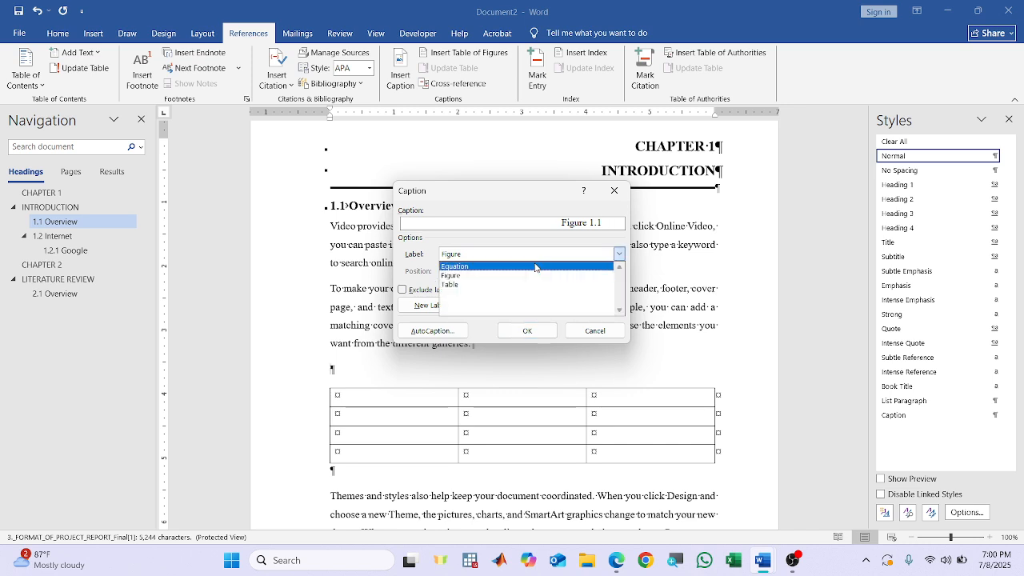
left_click(450, 284)
Include the chapter number with a period separator in the caption numbering and insert the caption.
left_click(581, 310)
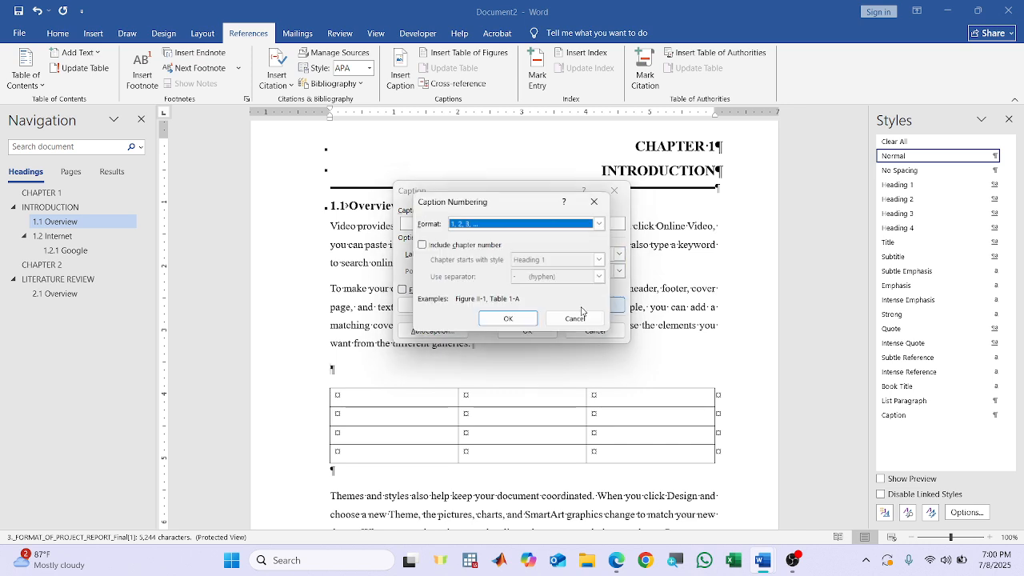
left_click(464, 245)
left_click(600, 277)
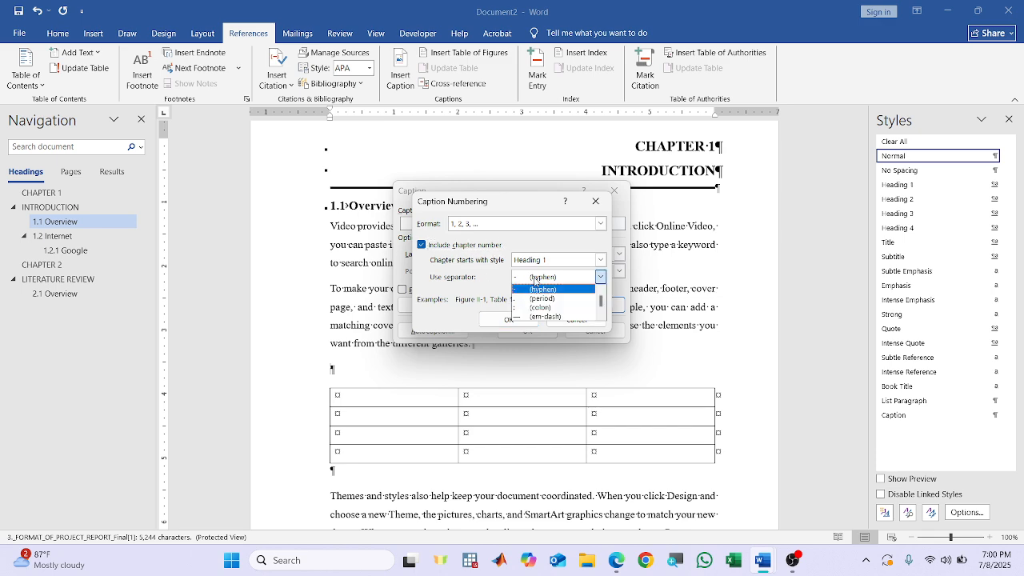
left_click(537, 293)
left_click(520, 323)
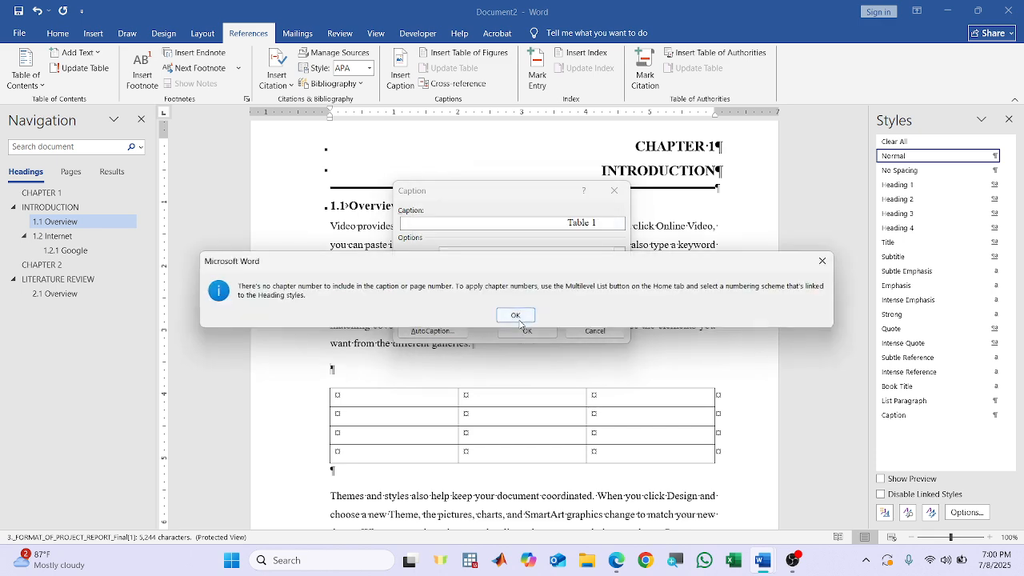
left_click(522, 317)
left_click(526, 331)
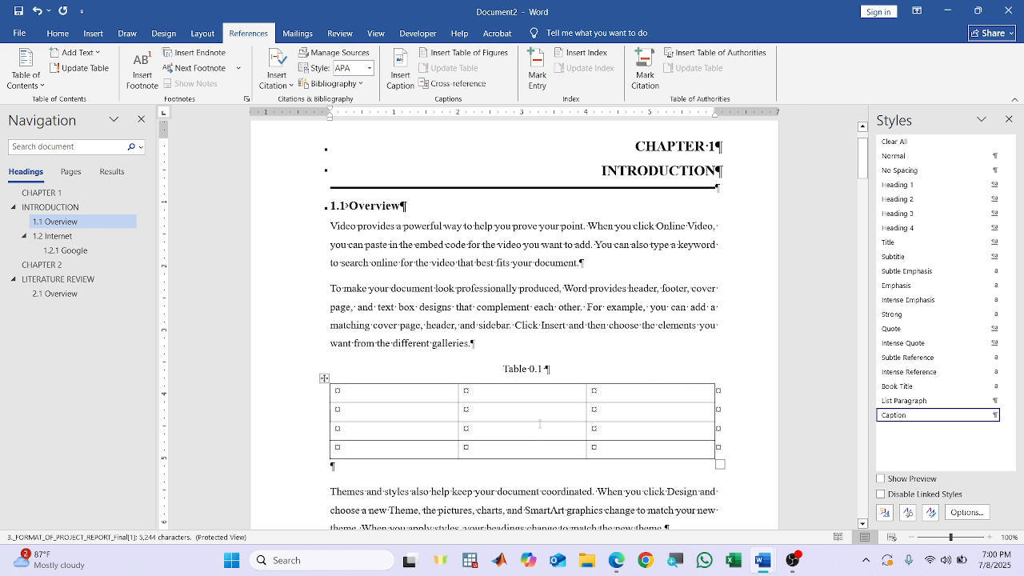
Add the text "Name of The table" to the table caption and change its chapter number to 1.
type("Name ")
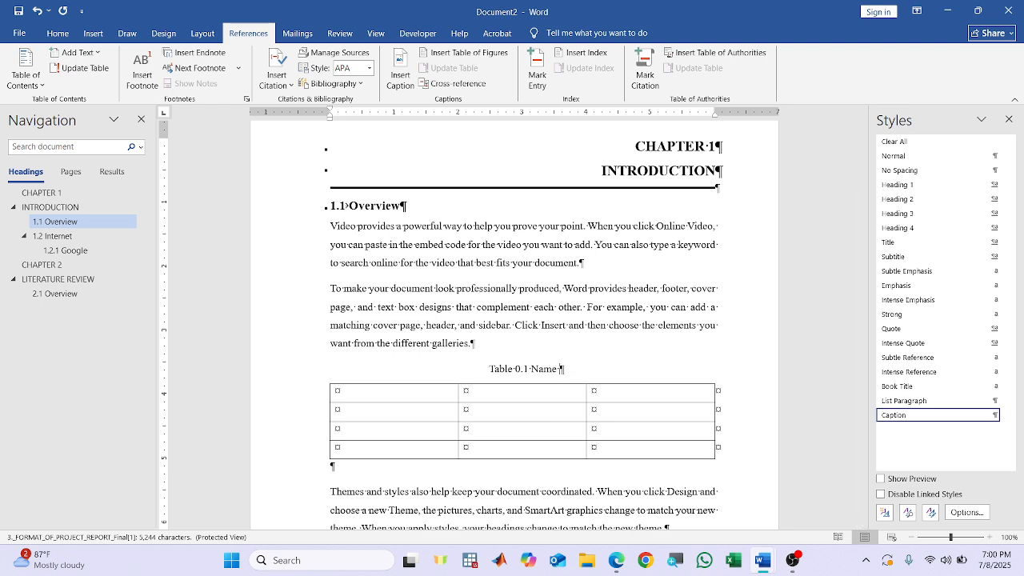
type("of TA")
key("BackSpace")
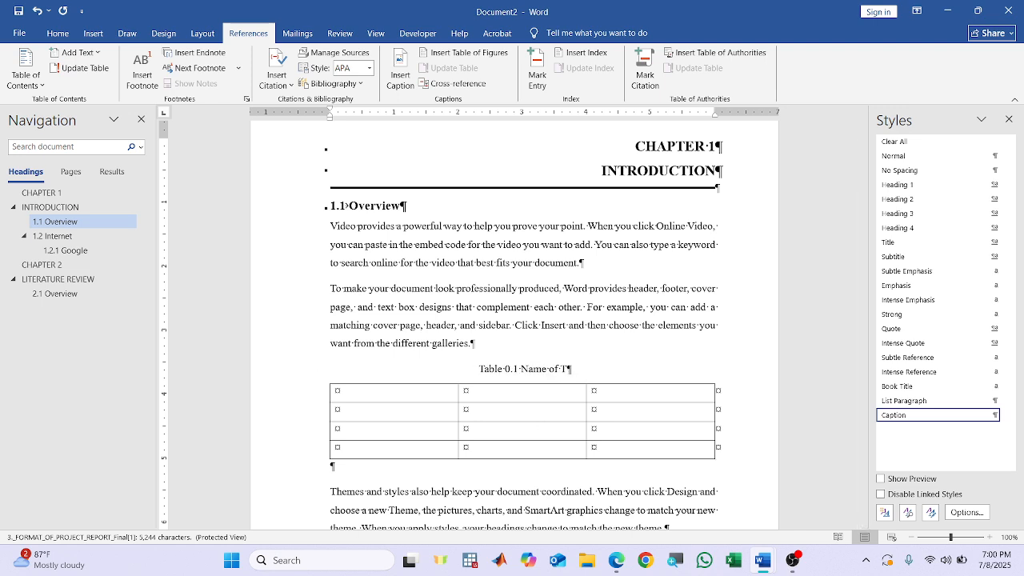
type("he")
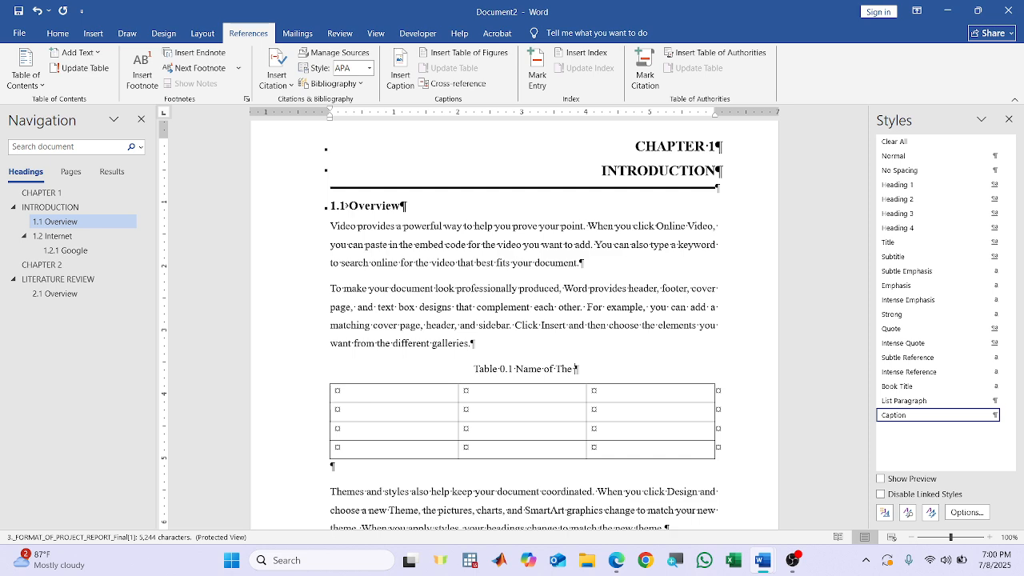
type(" table")
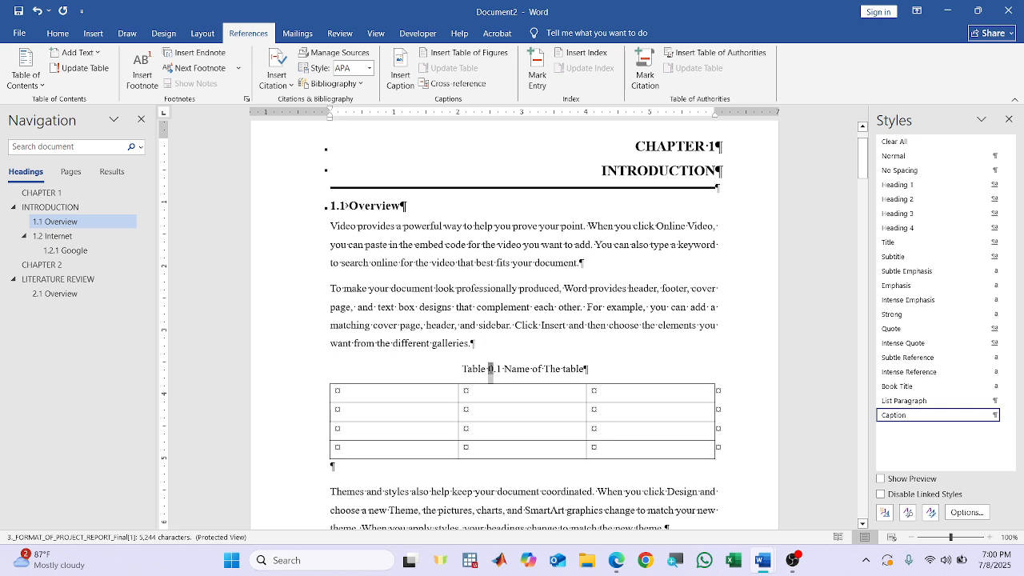
type("1")
left_click_drag(525, 370, 457, 371)
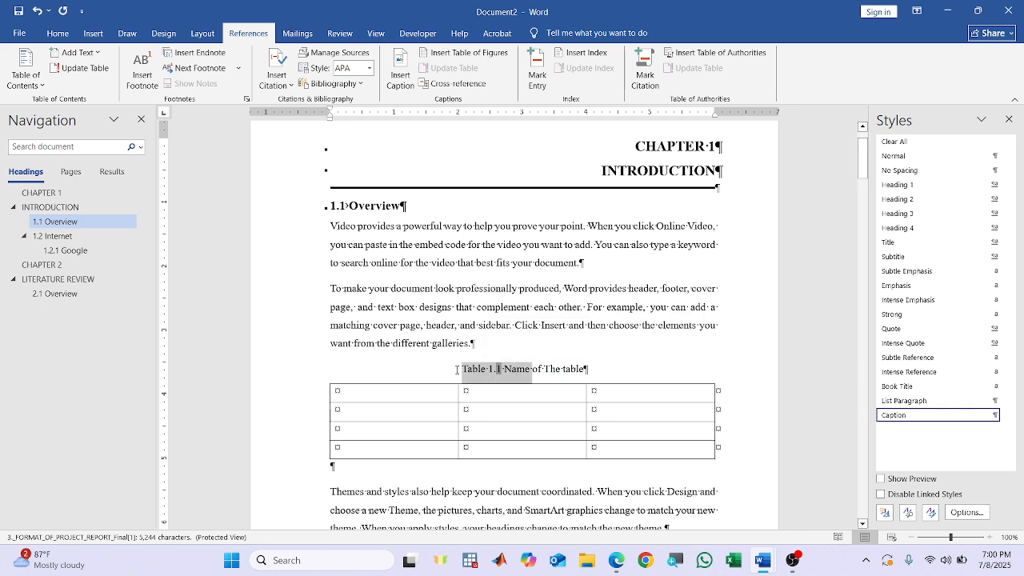
left_click(568, 368)
Try left alignment on the whole table caption and return it to centered.
triple_click(613, 371)
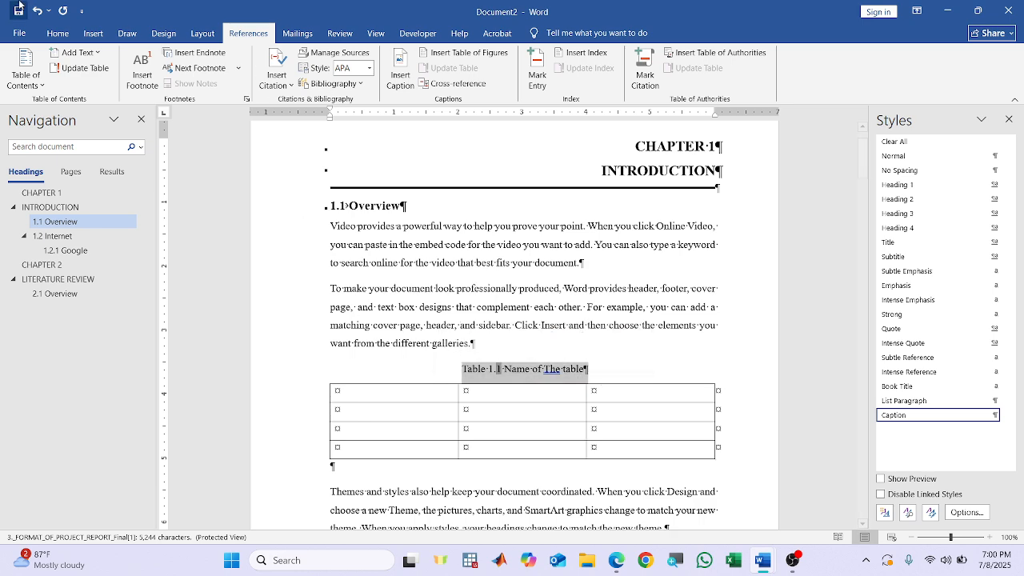
left_click(57, 33)
left_click(319, 78)
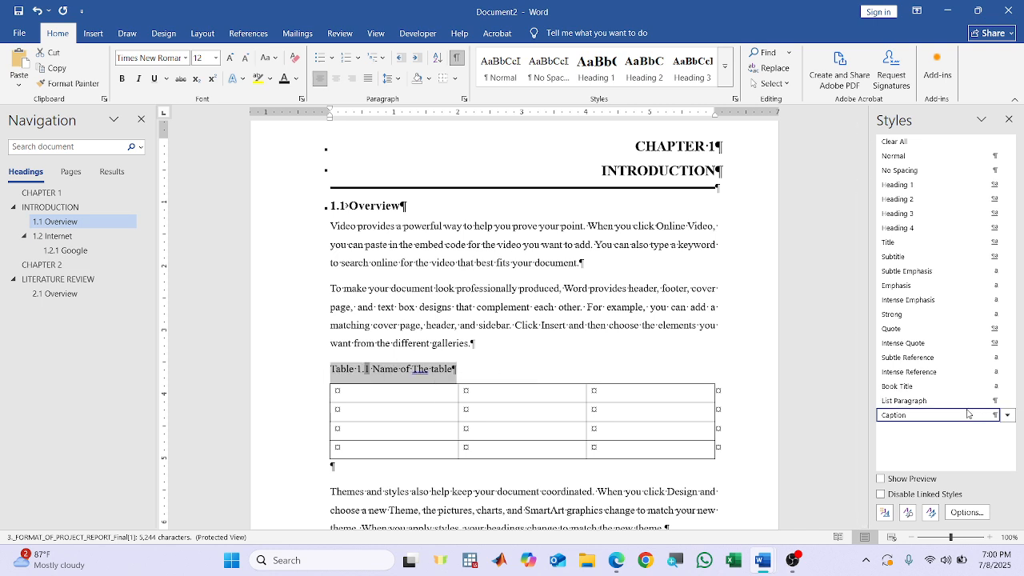
left_click(336, 79)
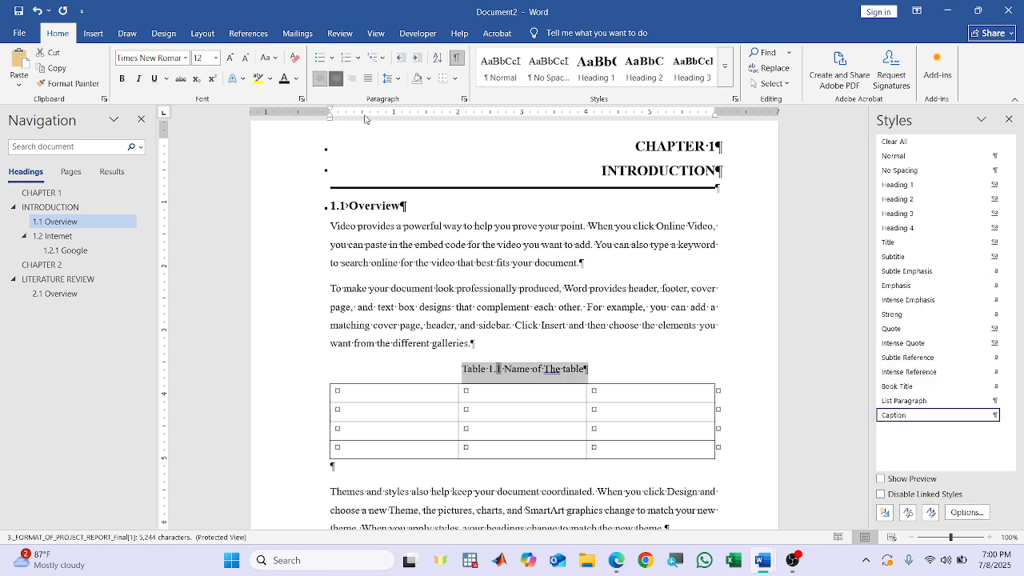
Compare the table caption with the Figure 1.1 caption and examine the formatting settings of the Caption style.
scroll(559, 374, "down", 3)
scroll(559, 373, "down", 5)
scroll(551, 411, "up", 3)
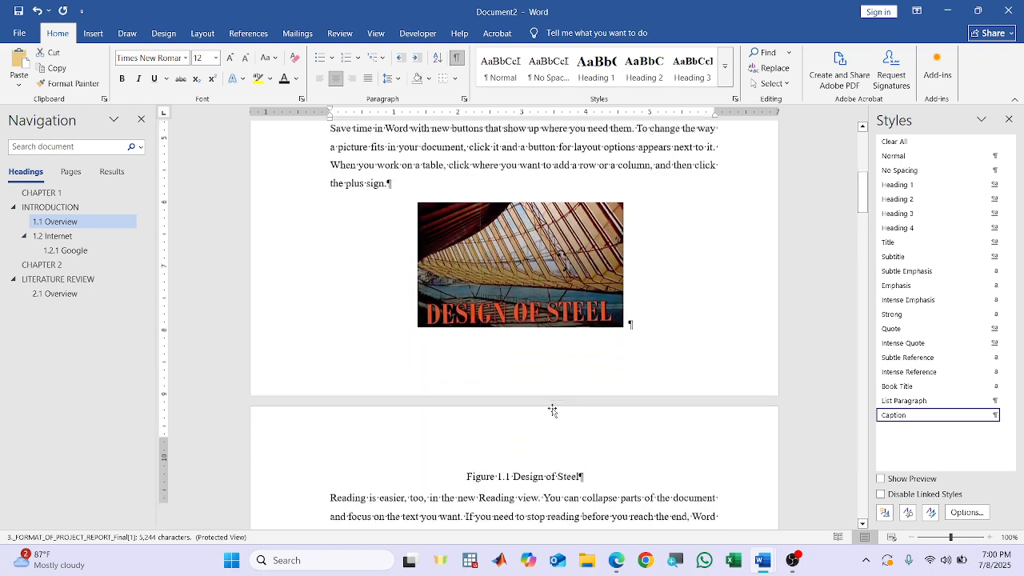
scroll(551, 412, "up", 3)
scroll(532, 364, "up", 3)
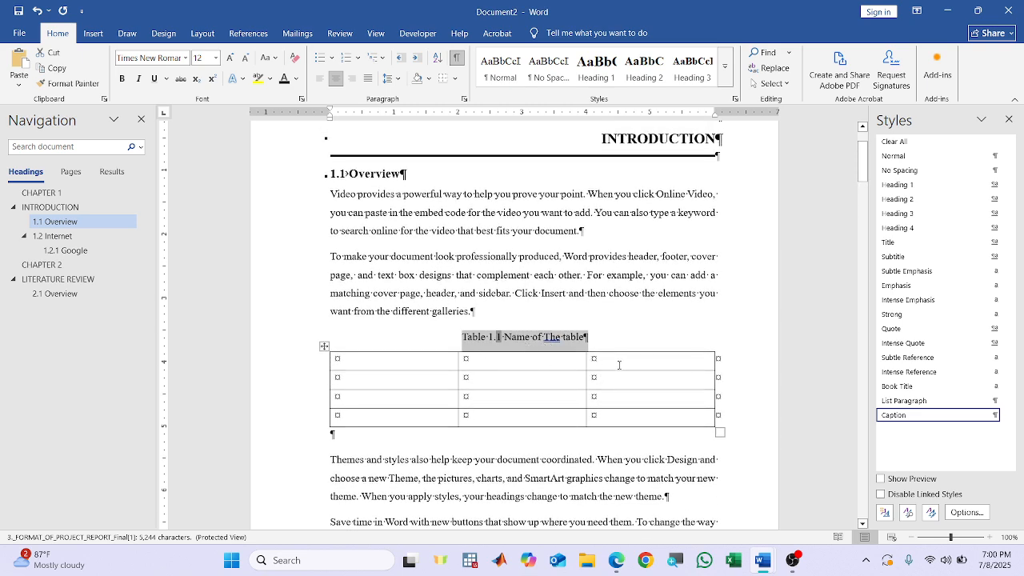
right_click(915, 423)
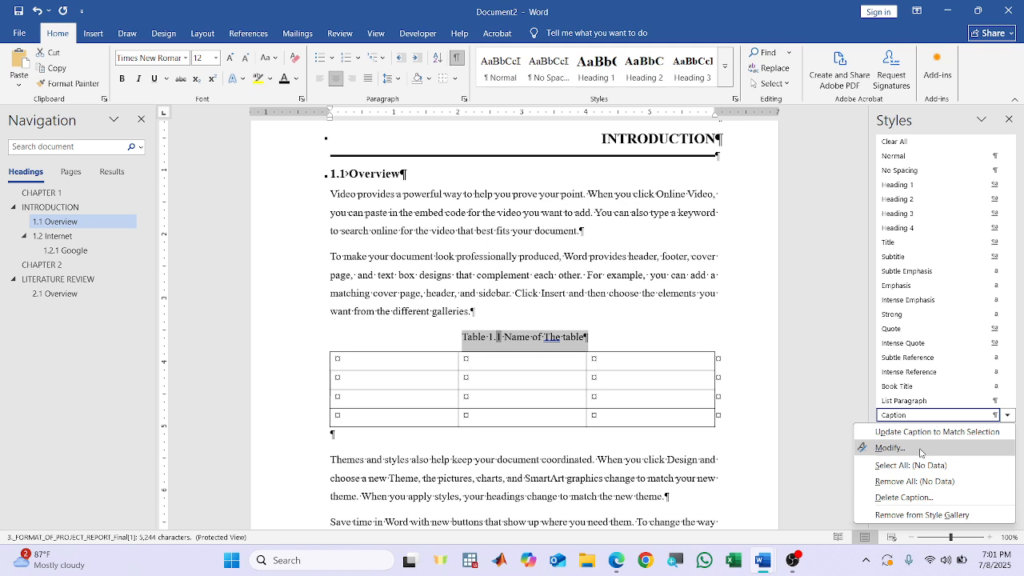
left_click(1008, 415)
left_click(1008, 415)
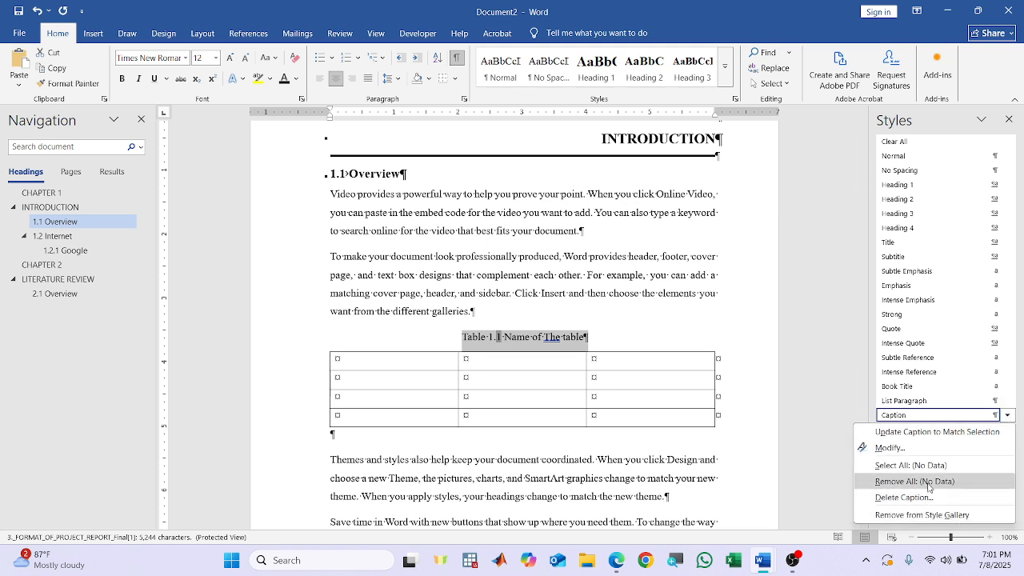
left_click(907, 448)
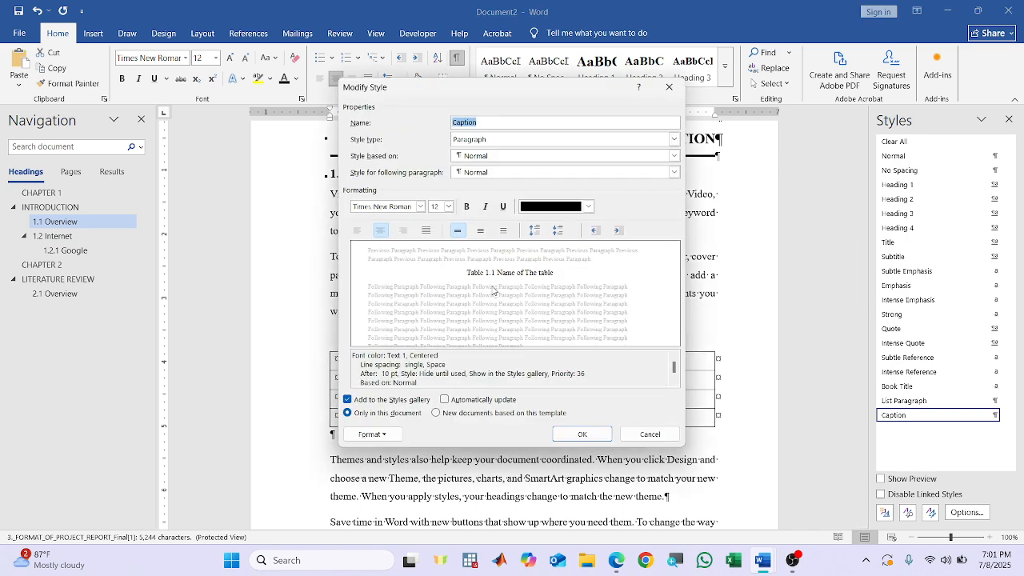
left_click(650, 433)
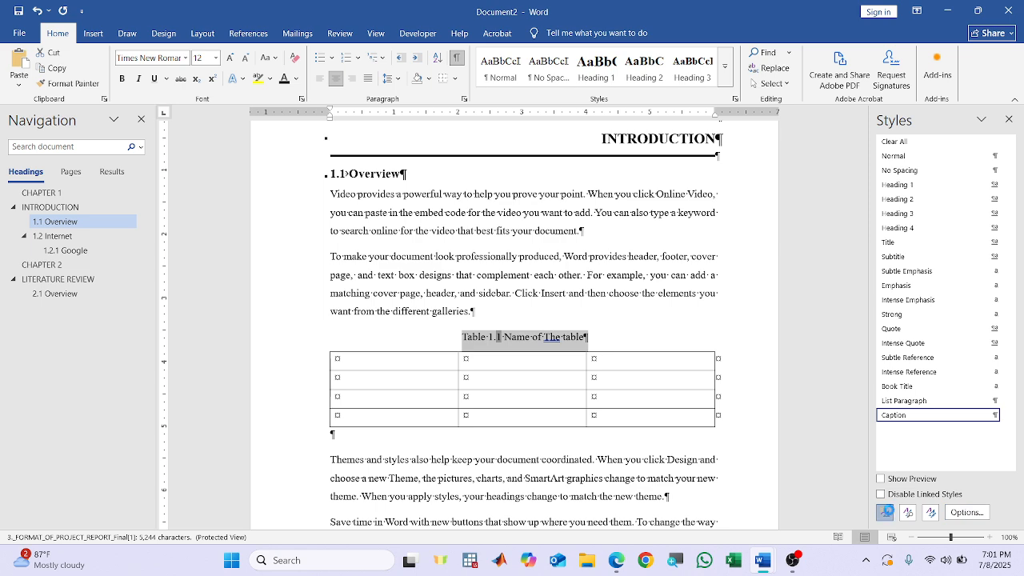
Create a paragraph style named Table from the table caption, left-align the caption, and update the Table style to match.
left_click(884, 511)
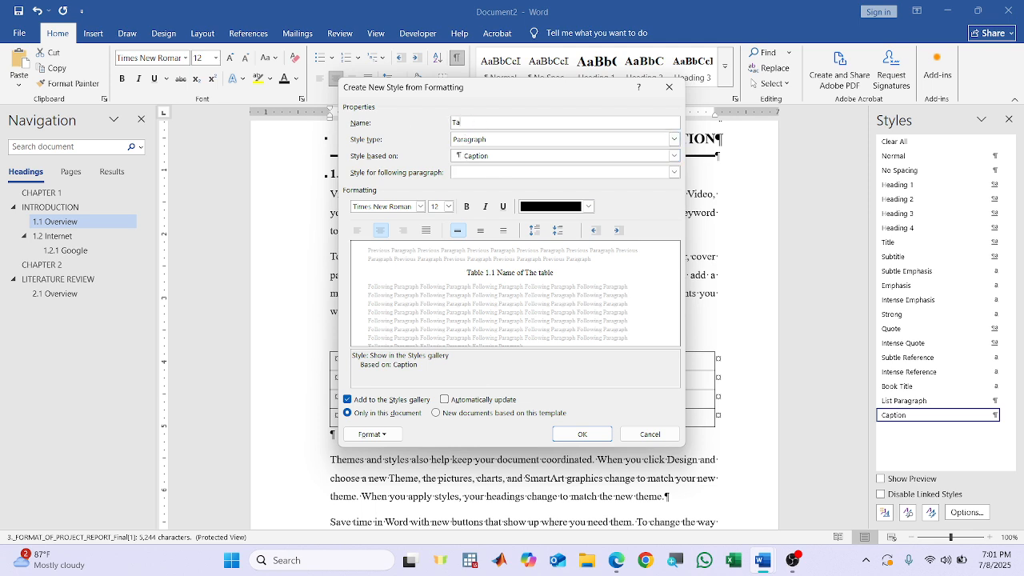
left_click(582, 433)
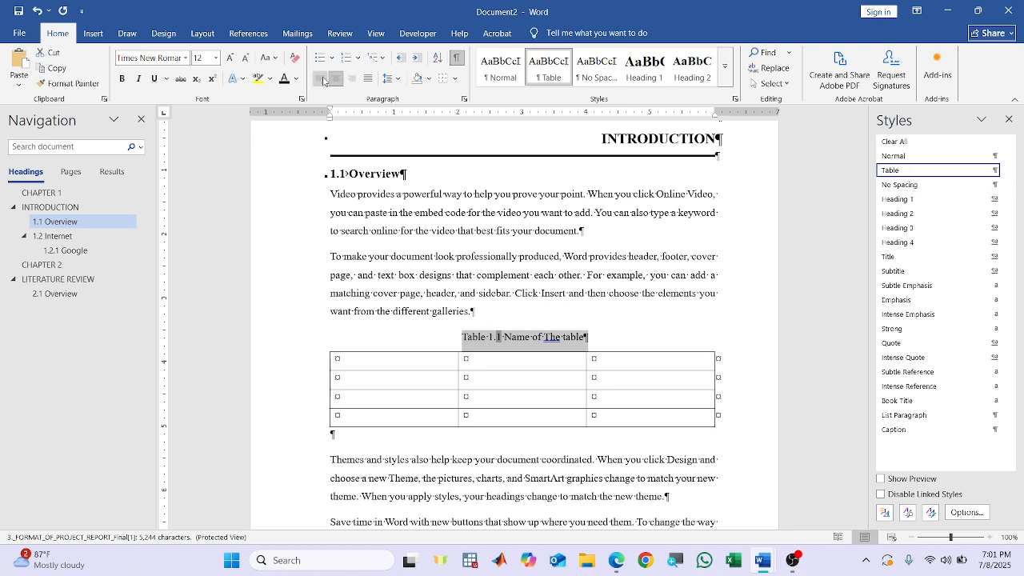
left_click(319, 79)
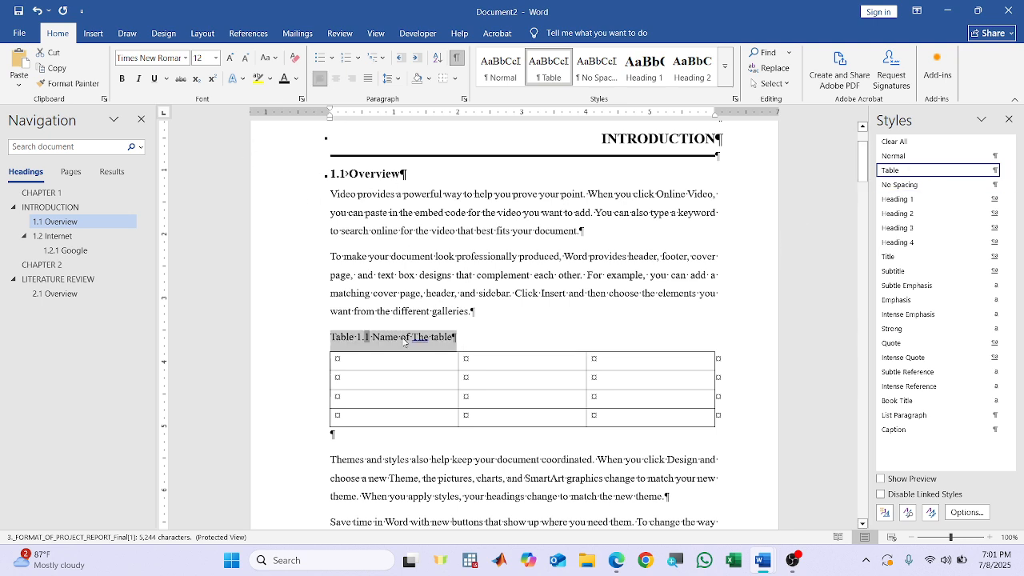
right_click(921, 170)
left_click(919, 191)
left_click(547, 319)
Change the capital T of "The" to lowercase so that the table caption text reads "Name of the table".
left_click_drag(417, 337, 413, 339)
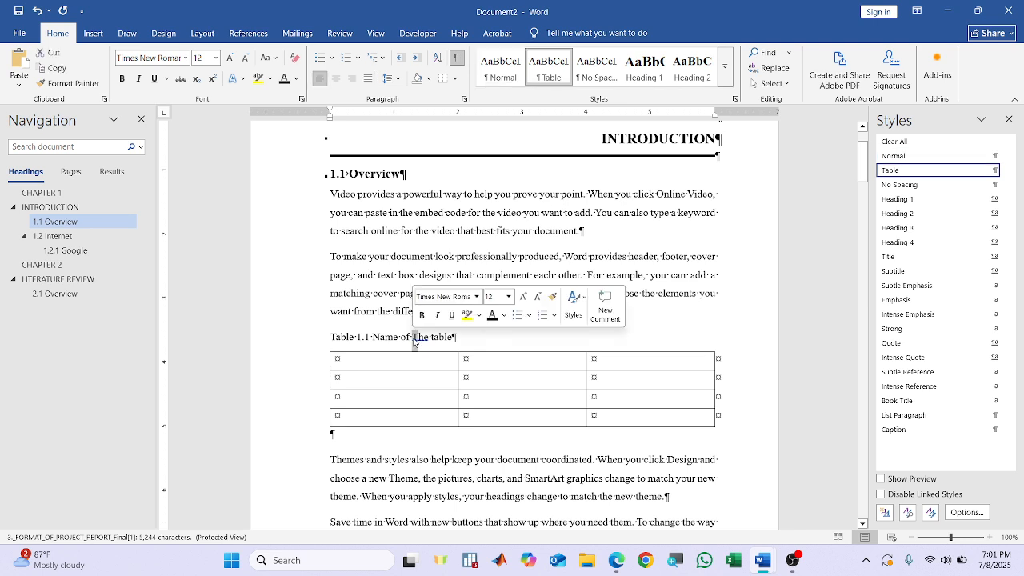
type("t")
left_click(552, 317)
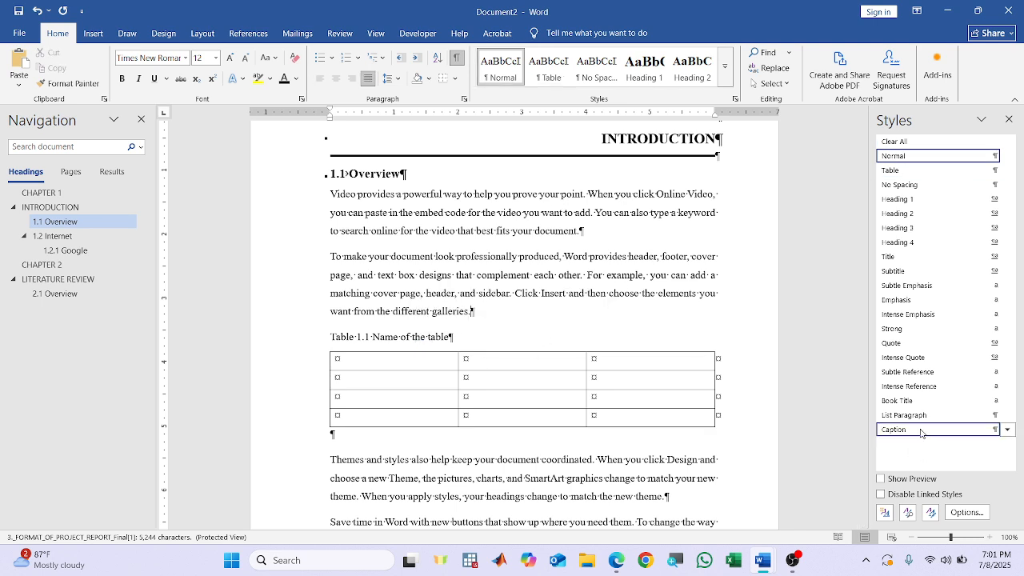
Try to rename the Caption style to Figure, and return the paragraph above the Table 1.1 caption to the Normal style.
left_click(921, 431)
right_click(922, 431)
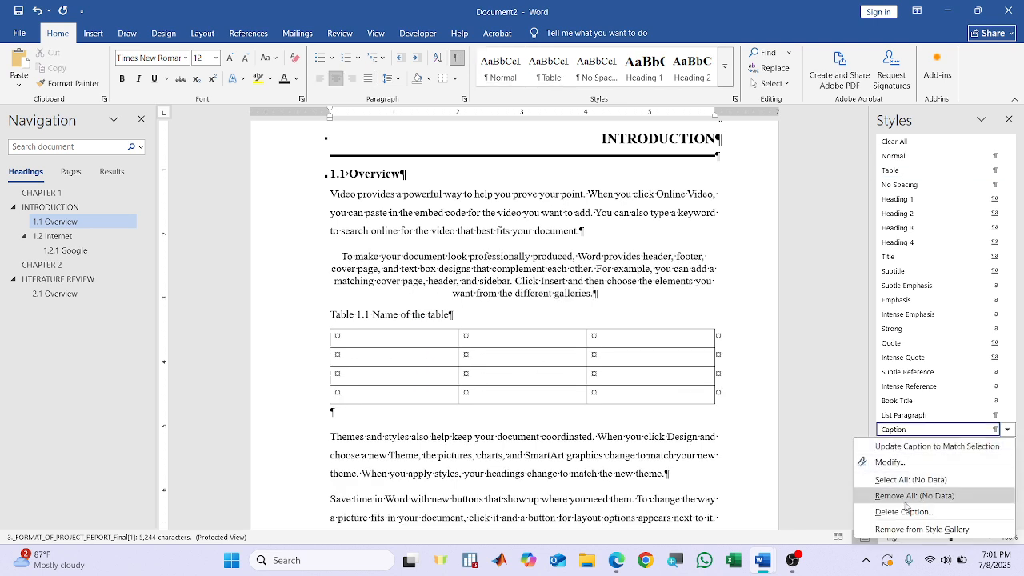
left_click(890, 462)
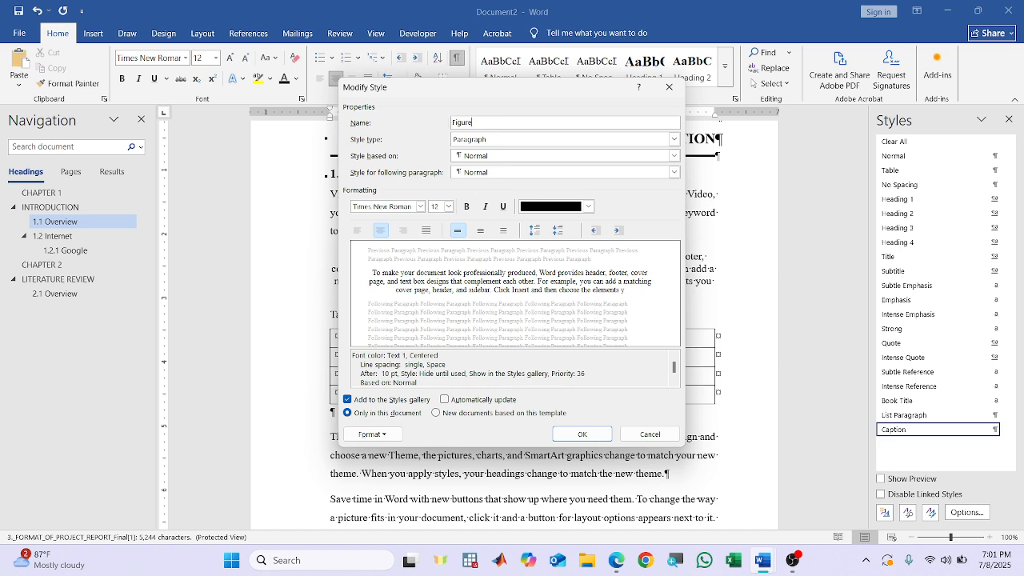
type("Figure")
left_click(582, 434)
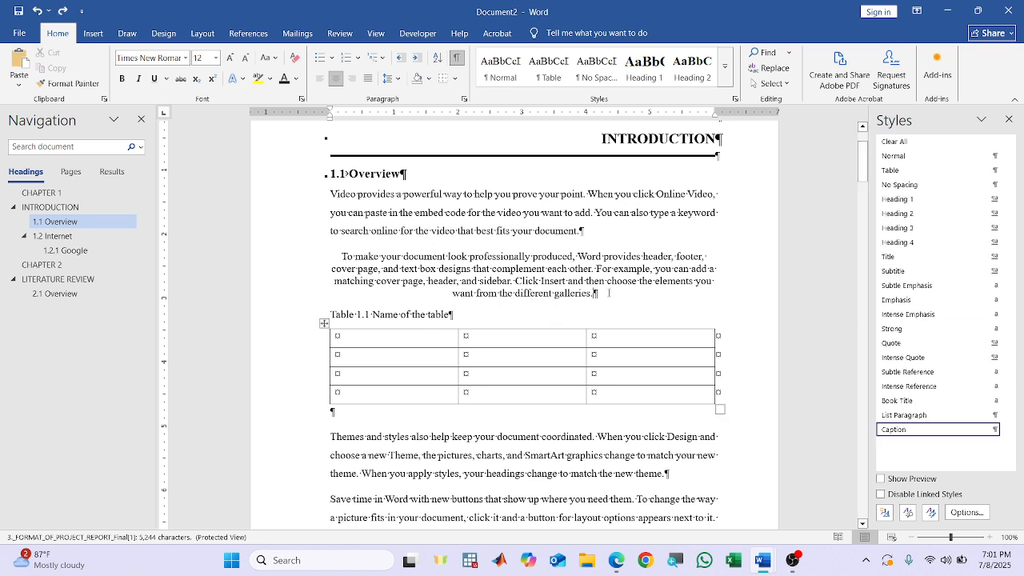
key("ctrl+shift+n")
Copy the Table 1.1 caption together with the table below it.
left_click_drag(475, 311, 288, 275)
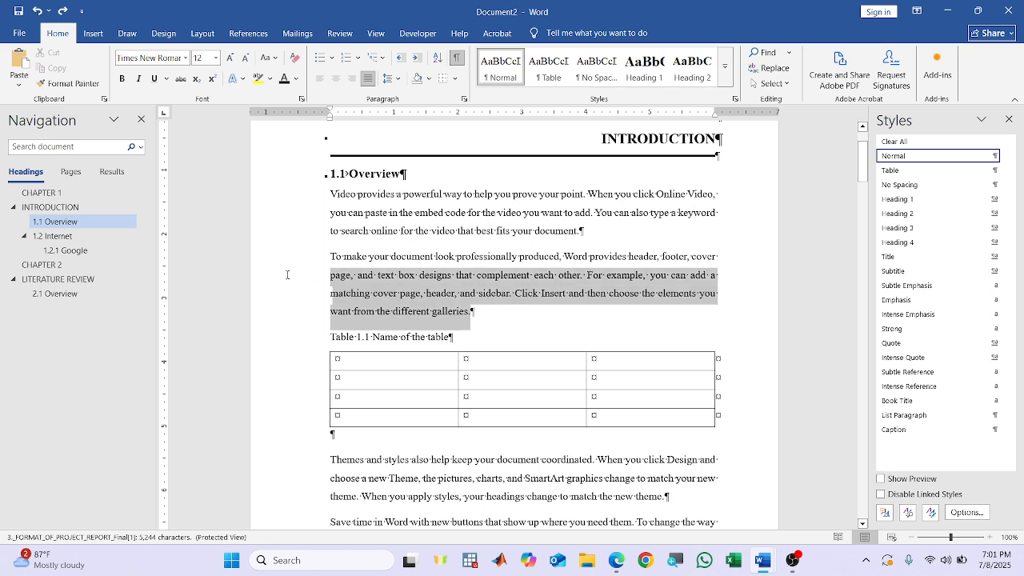
left_click_drag(465, 338, 314, 336)
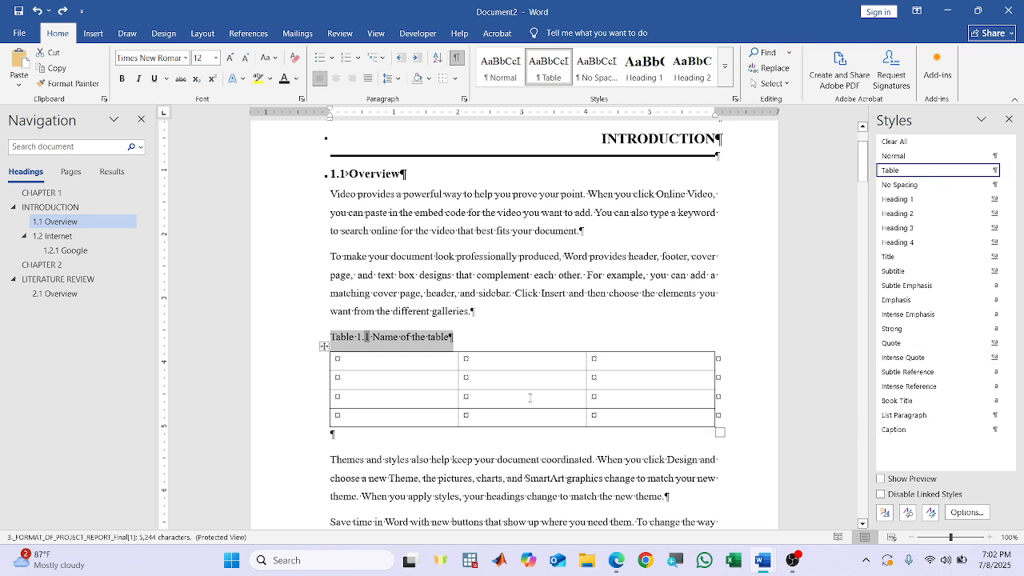
left_click(584, 322)
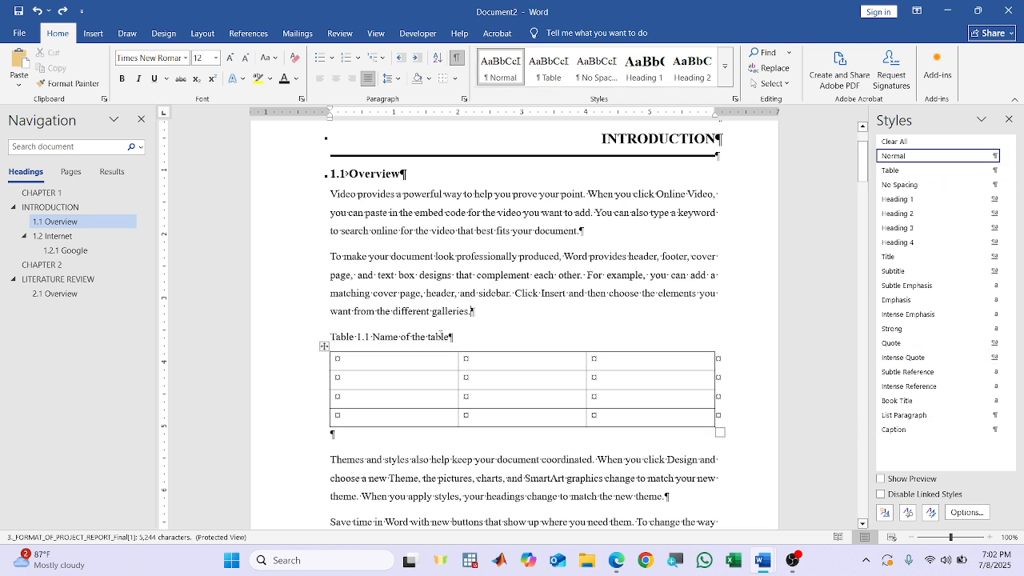
left_click(463, 338)
left_click_drag(389, 439, 329, 337)
key("ctrl+c")
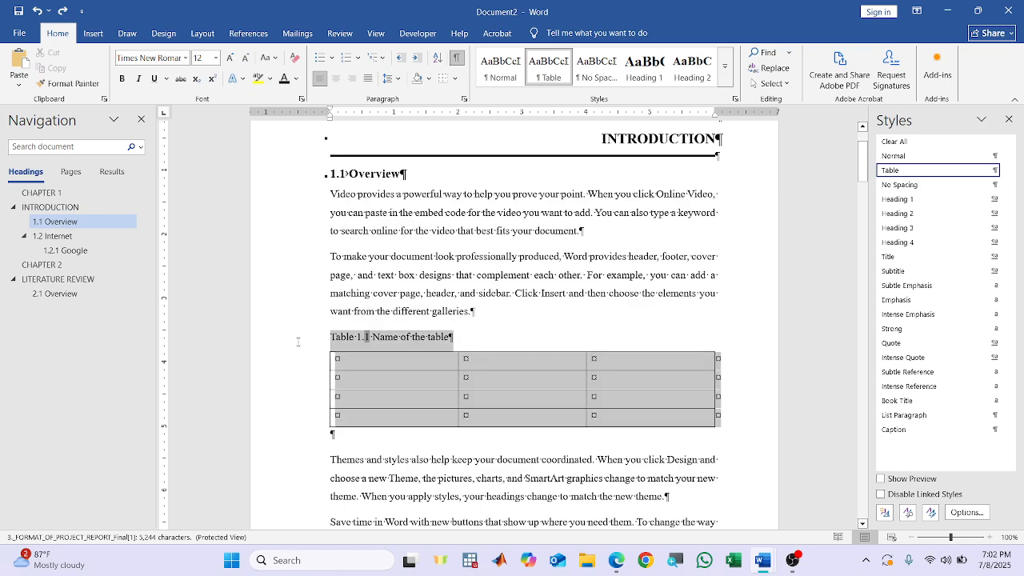
Paste the copied caption and table on a new line after the second paragraph of section 2.1 Overview.
scroll(320, 360, "down", 15)
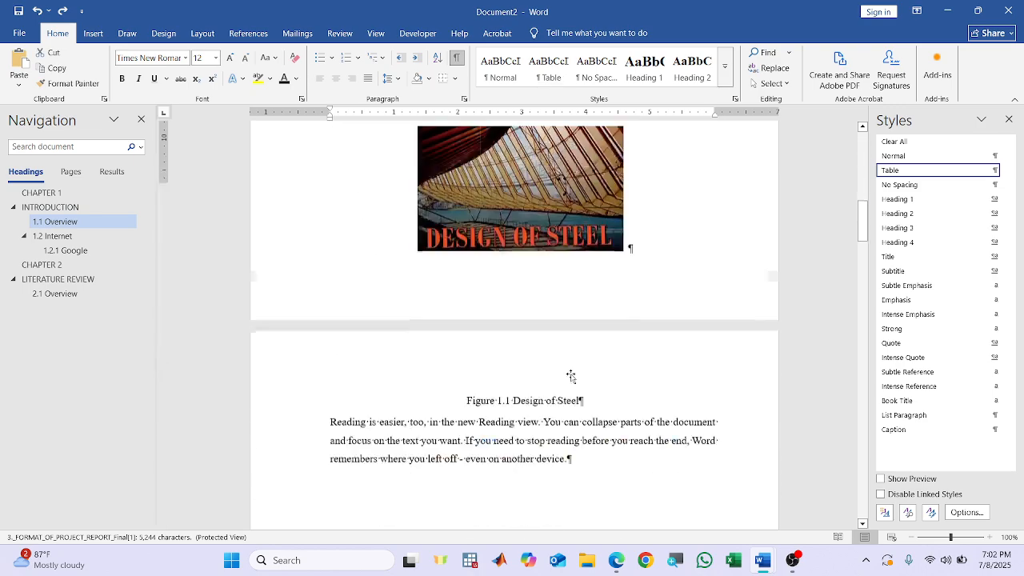
scroll(323, 452, "down", 15)
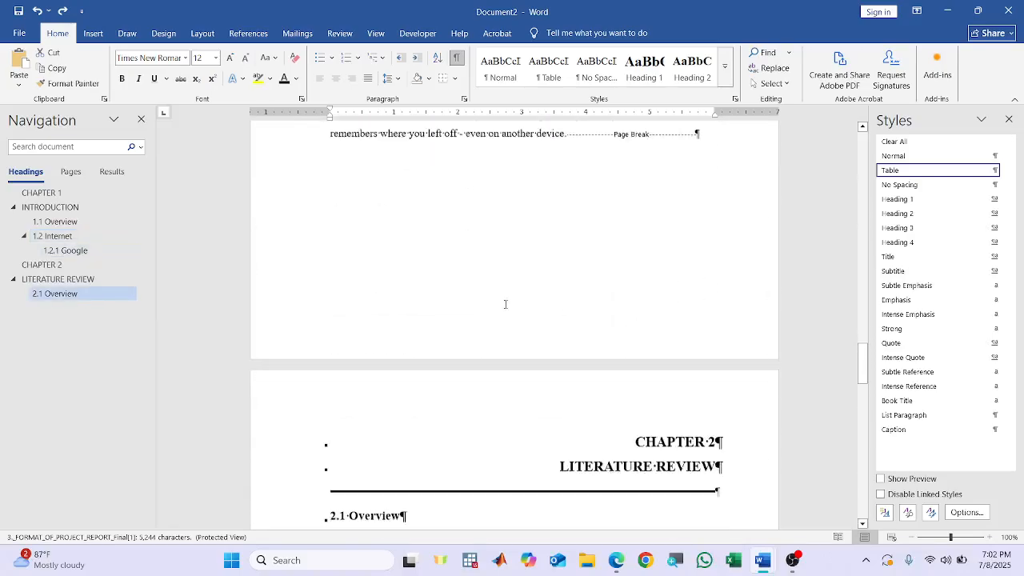
scroll(492, 239, "down", 2)
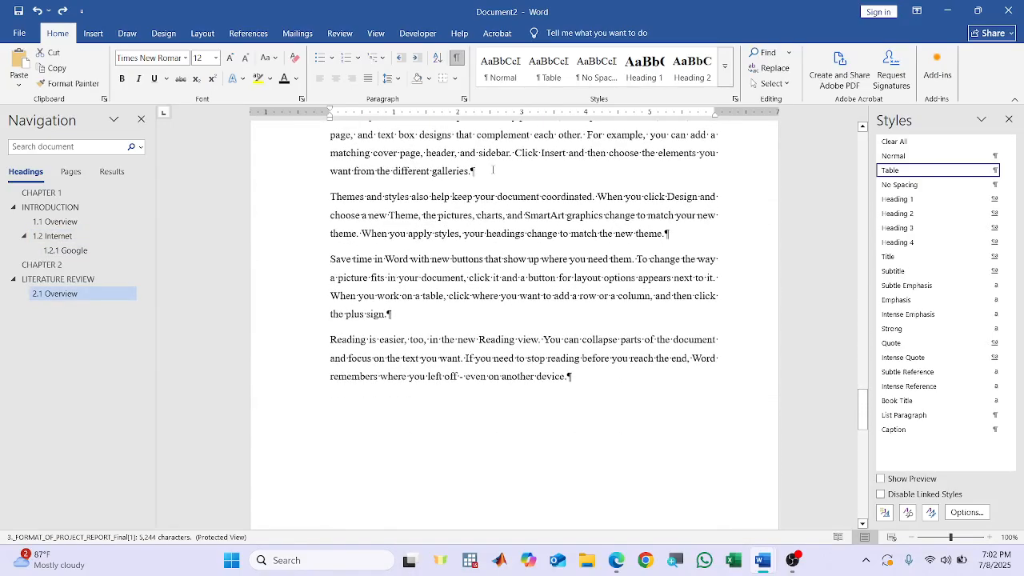
left_click(491, 170)
key("Return")
key("ctrl+v")
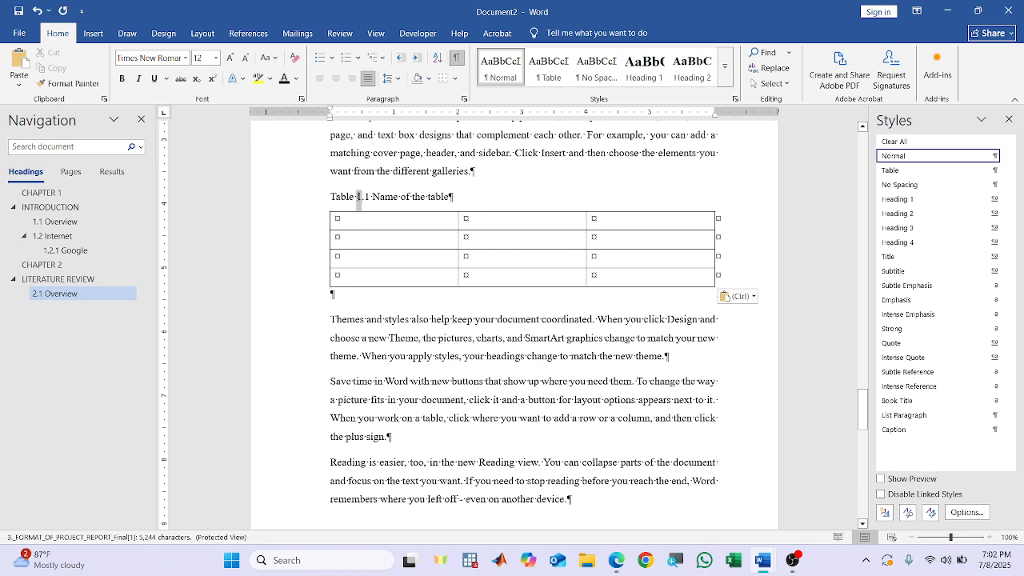
Set the pasted caption's chapter number to 2 and update its table number field.
type("2")
left_click_drag(471, 197, 253, 209)
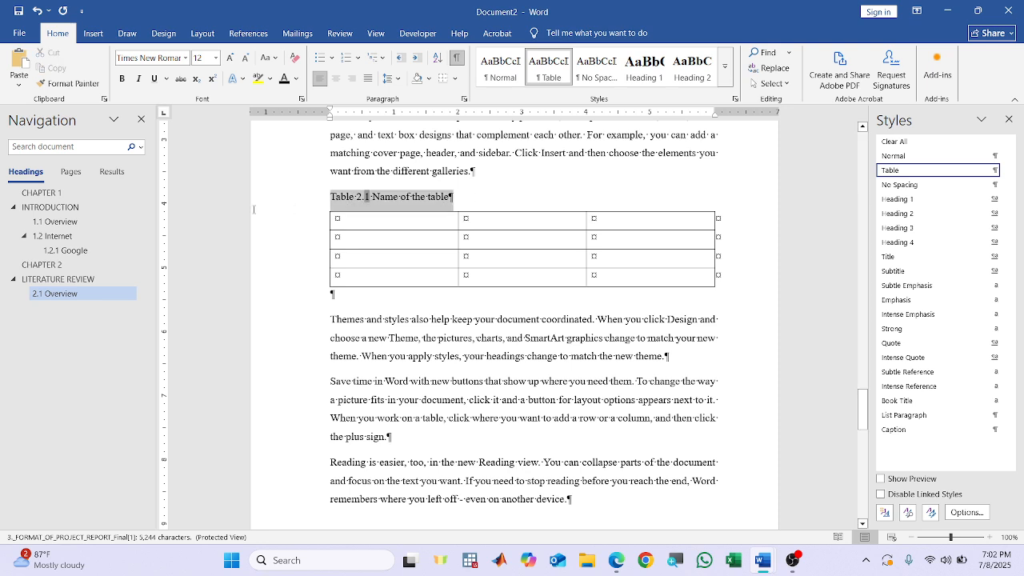
right_click(362, 206)
left_click(383, 300)
Paste a second copy of the captioned table below Table 2.1 and set its caption's chapter number to 2.
left_click(349, 306)
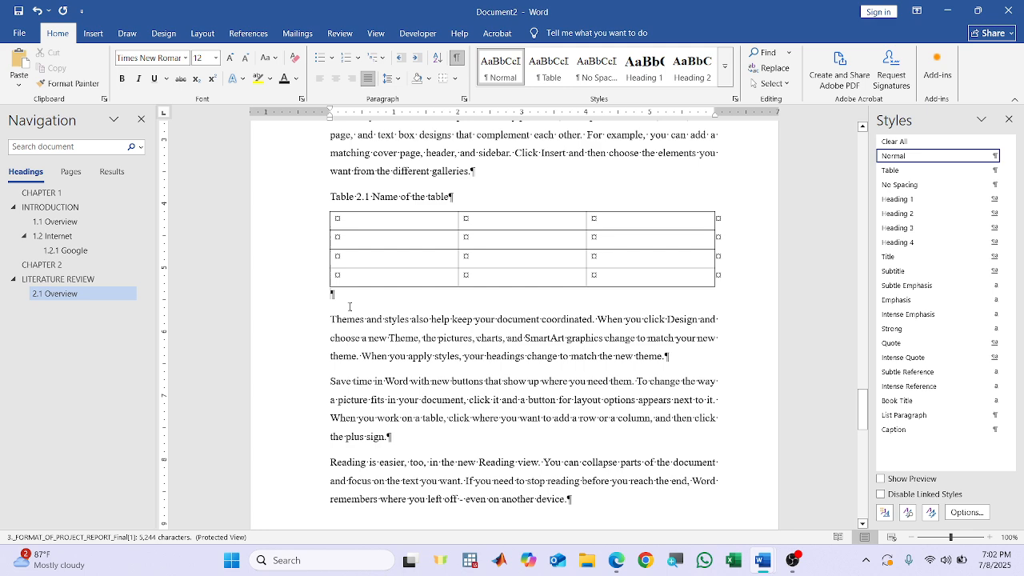
key("ctrl+v")
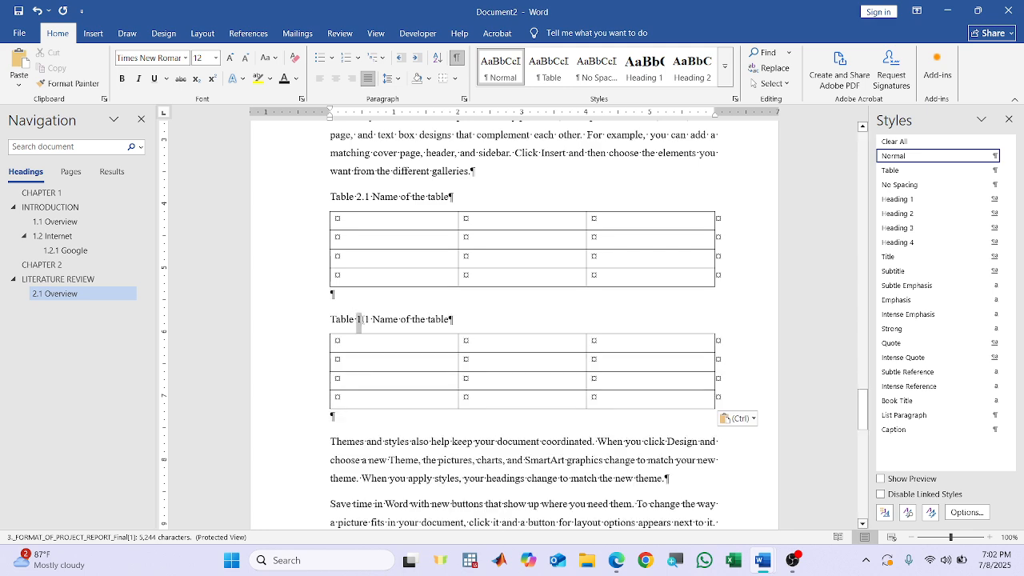
type("2")
Update the table number field in the caption of the second pasted table.
left_click(229, 350)
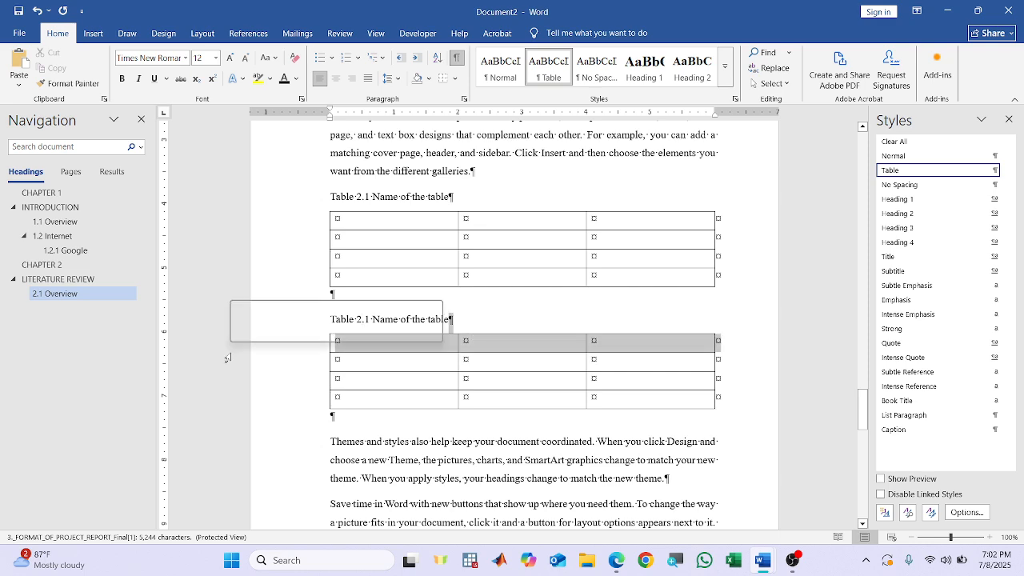
left_click(409, 360)
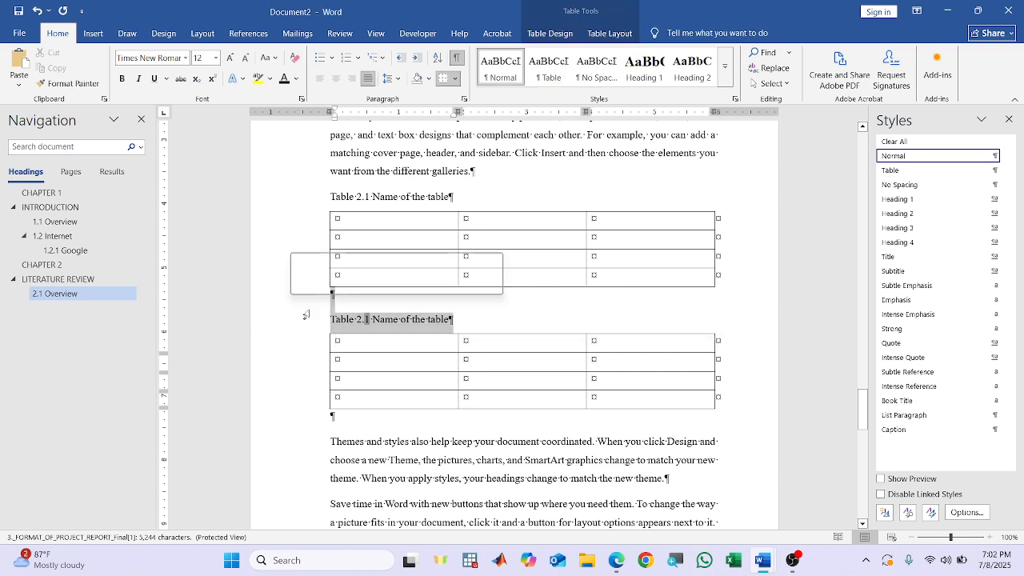
right_click(370, 319)
left_click(408, 419)
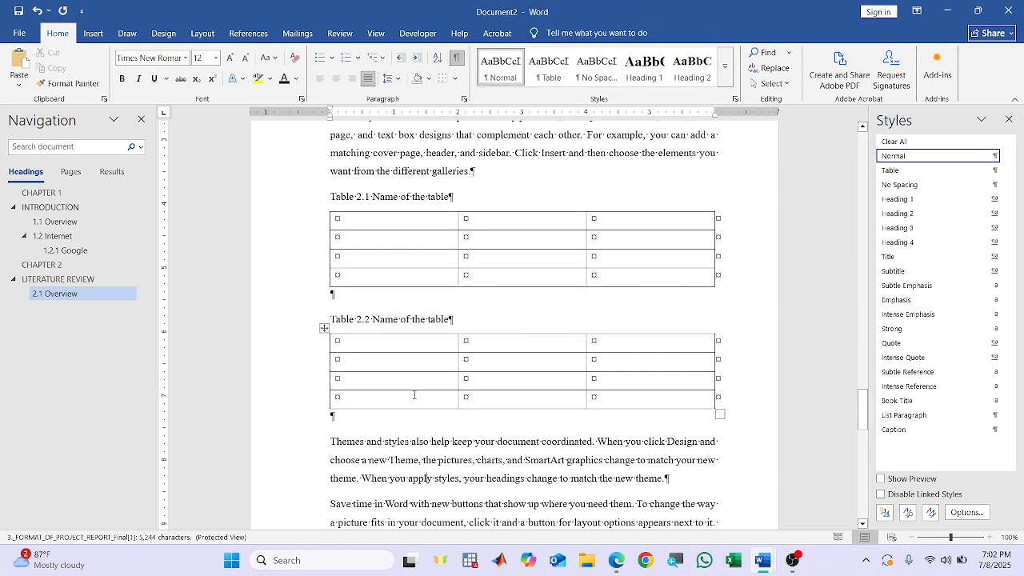
Insert an empty paragraph before the CHAPTER 1 heading and apply the Normal style to it.
scroll(432, 375, "up", 5)
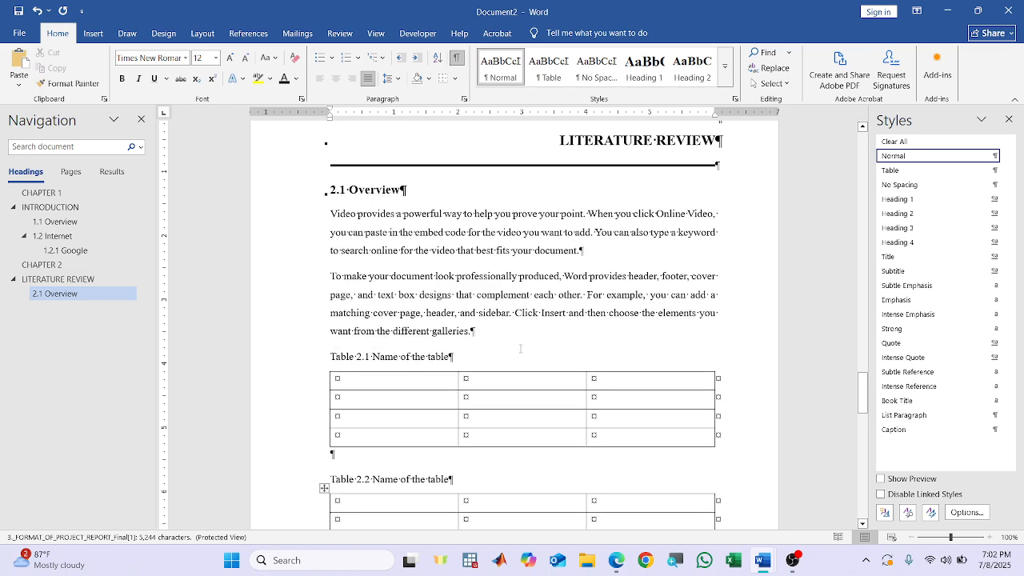
scroll(520, 349, "up", 15)
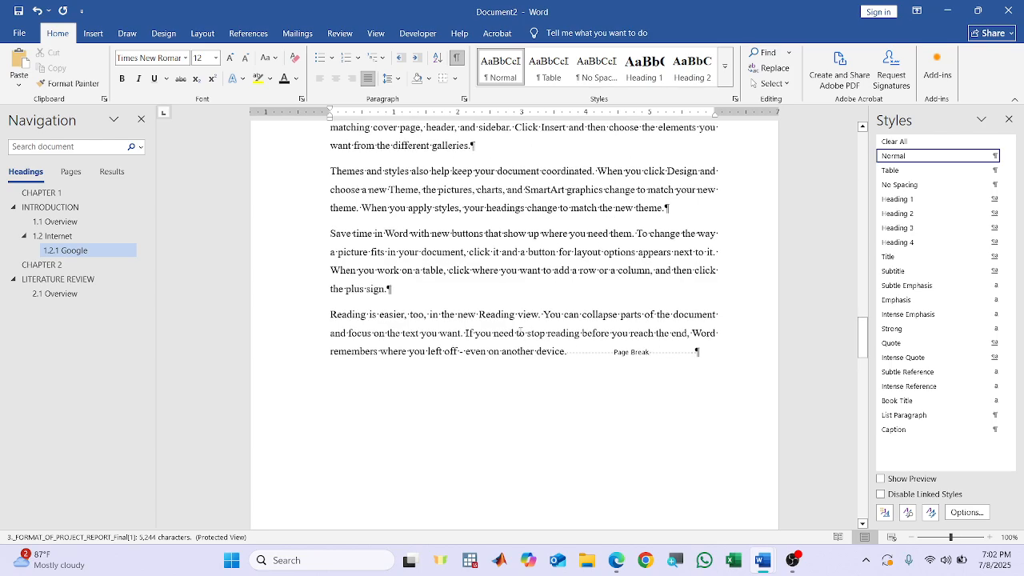
scroll(519, 330, "up", 10)
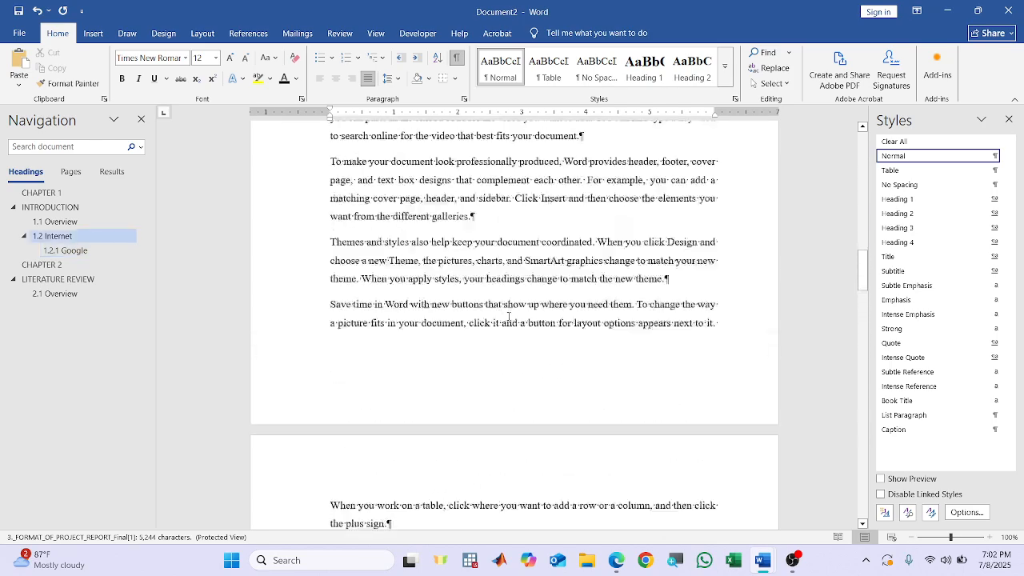
scroll(509, 317, "up", 15)
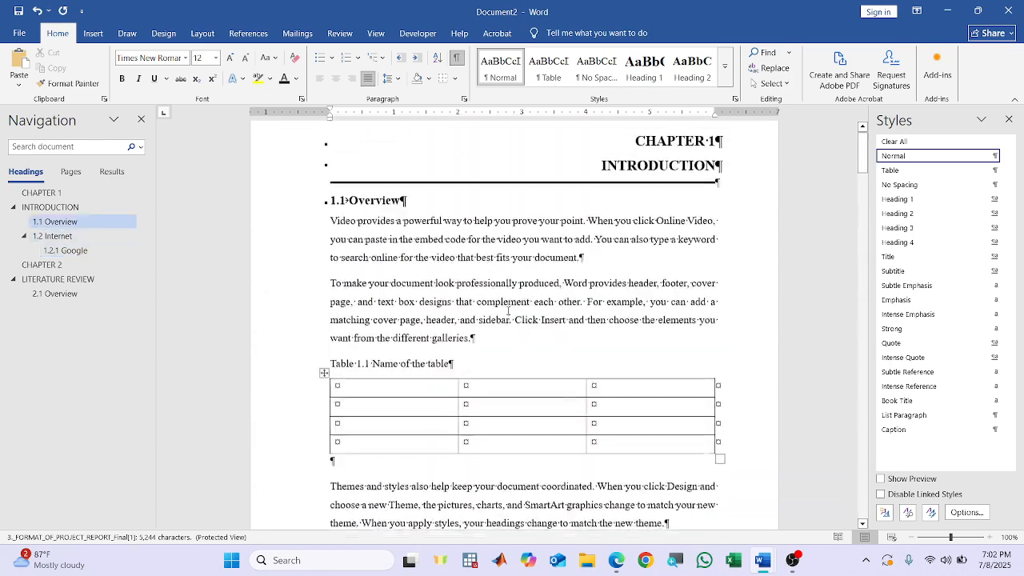
scroll(509, 311, "up", 2)
left_click(638, 189)
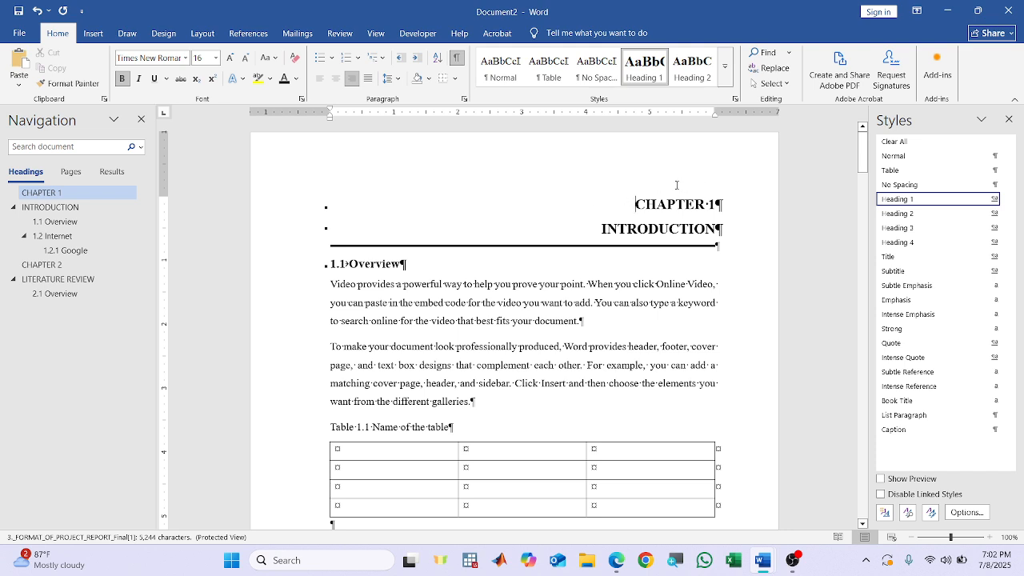
key("Return")
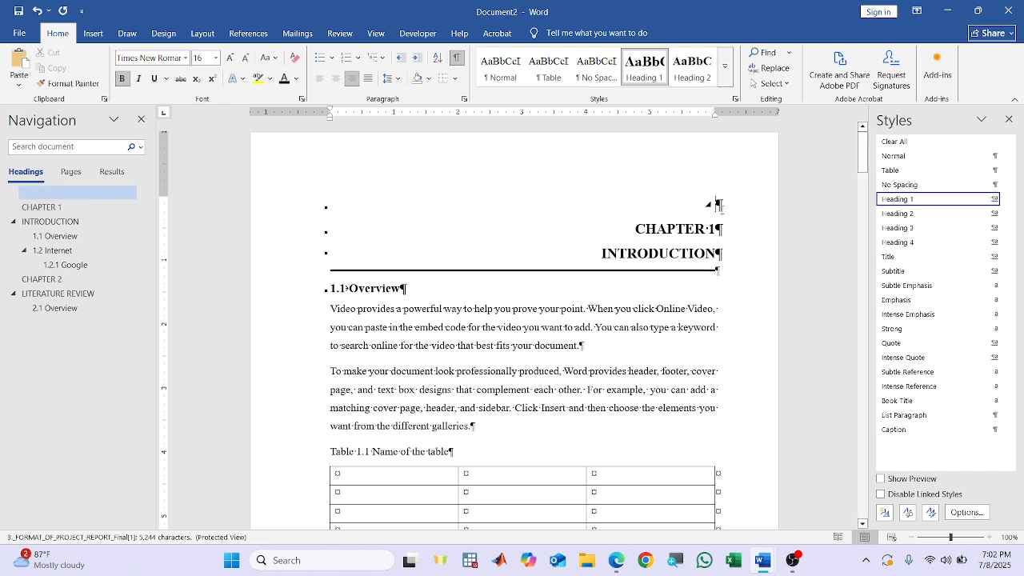
left_click(483, 77)
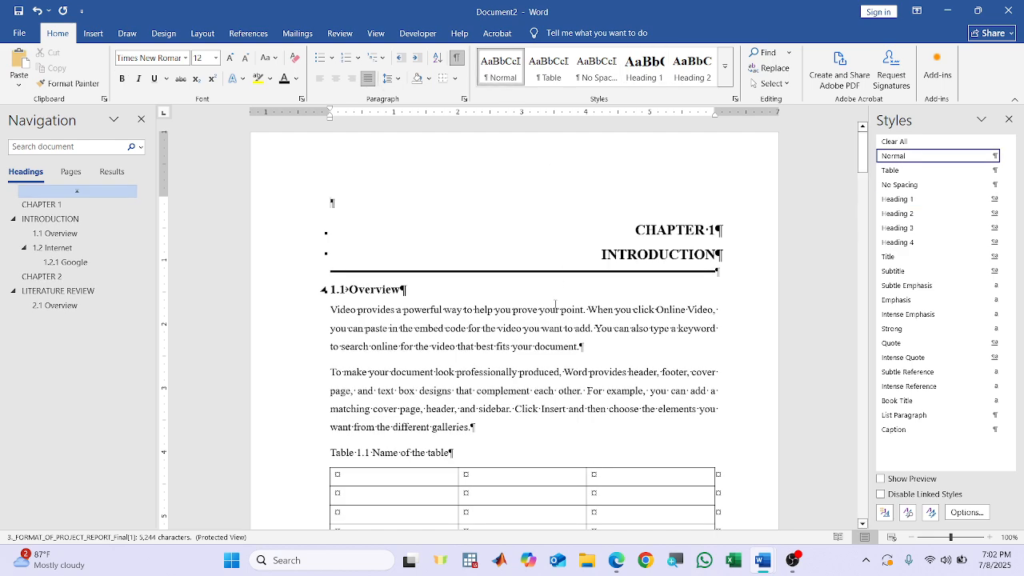
Insert a centered Plain Number 2 page number in the footer at the bottom of the page.
scroll(453, 285, "down", 10)
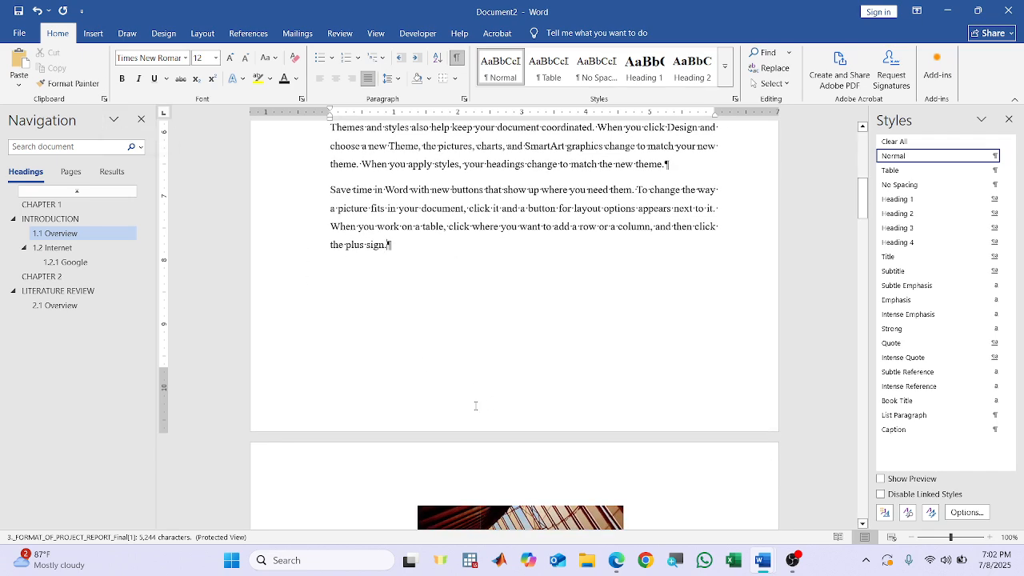
double_click(514, 411)
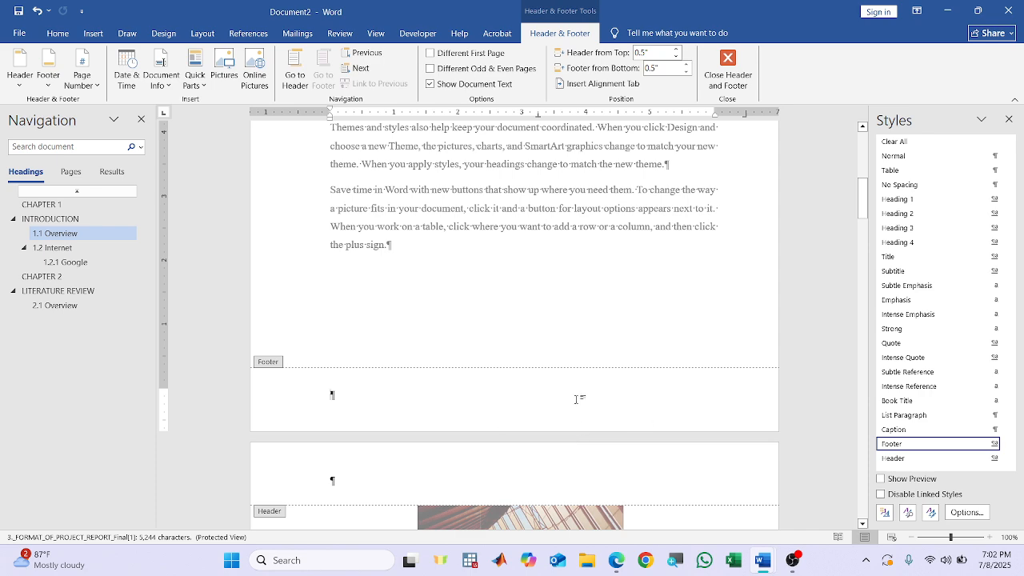
left_click(96, 86)
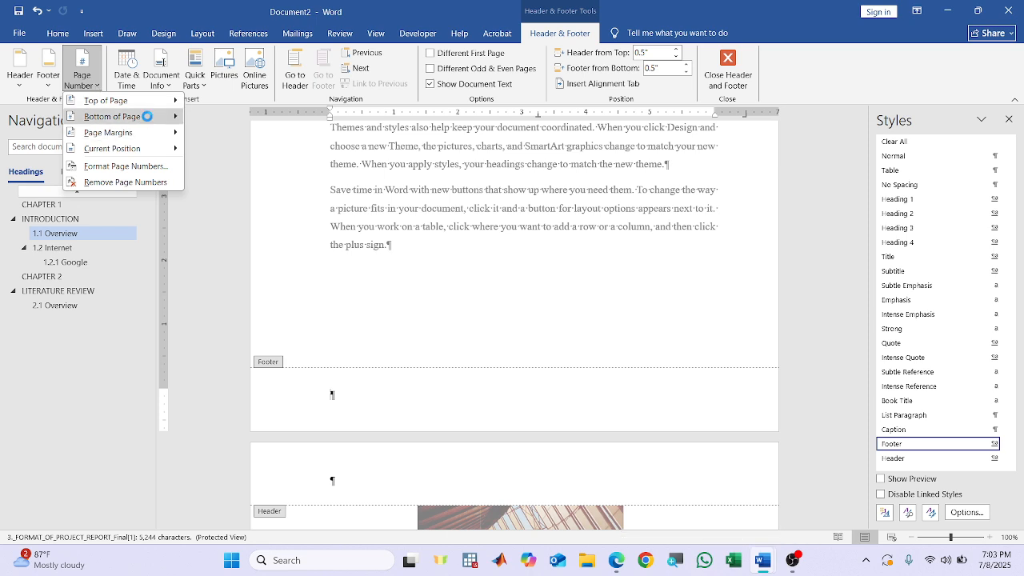
mouse_move(167, 117)
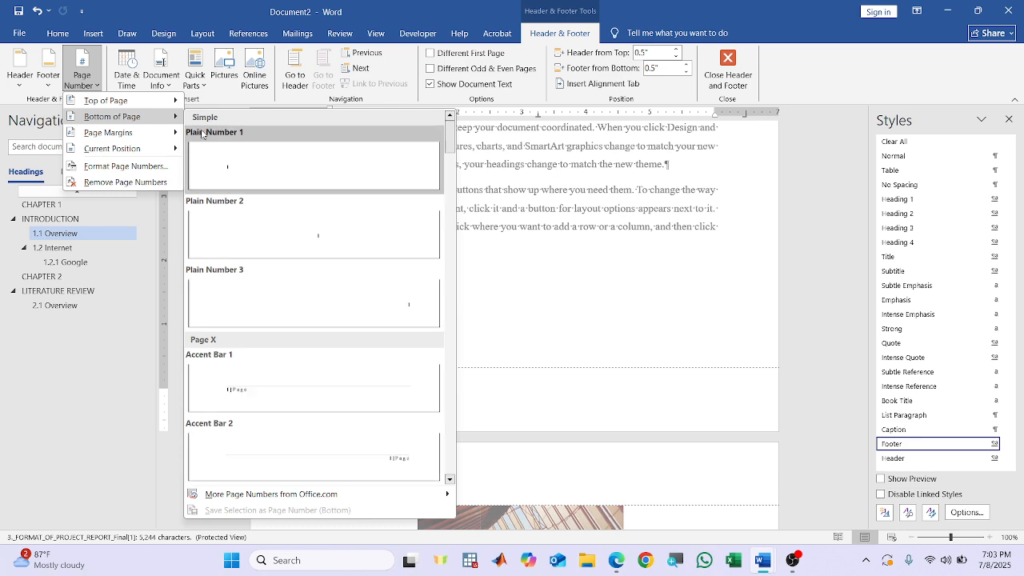
left_click(356, 243)
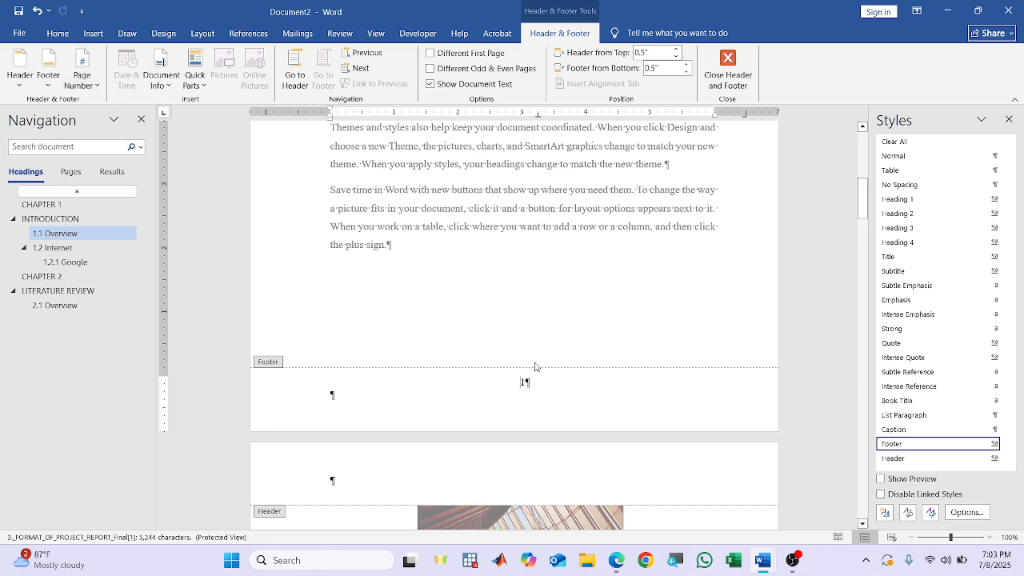
Set the page number format to lowercase Roman numerals (i, ii, iii) and leave the footer.
double_click(529, 366)
double_click(524, 384)
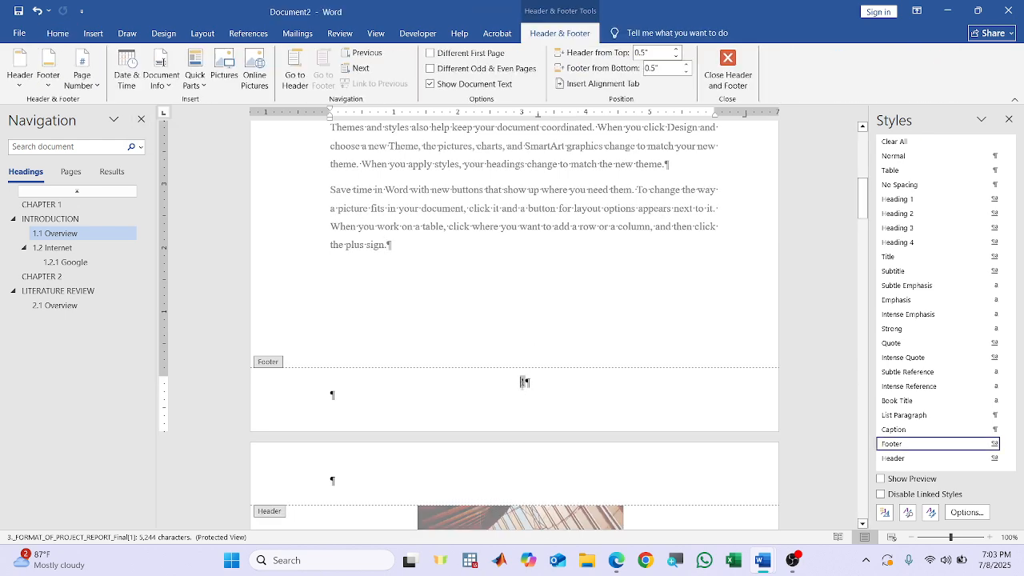
left_click(80, 84)
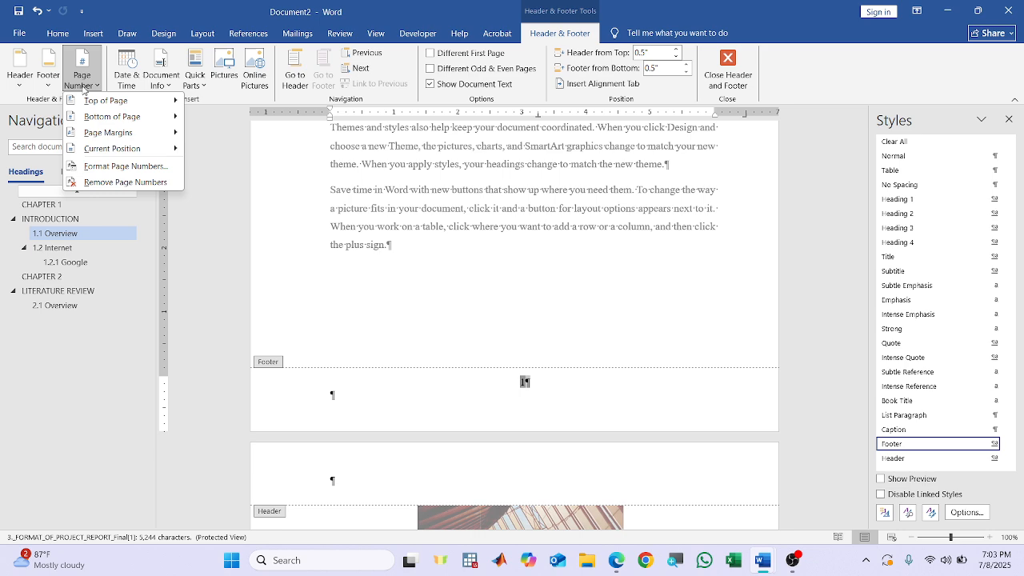
left_click(104, 164)
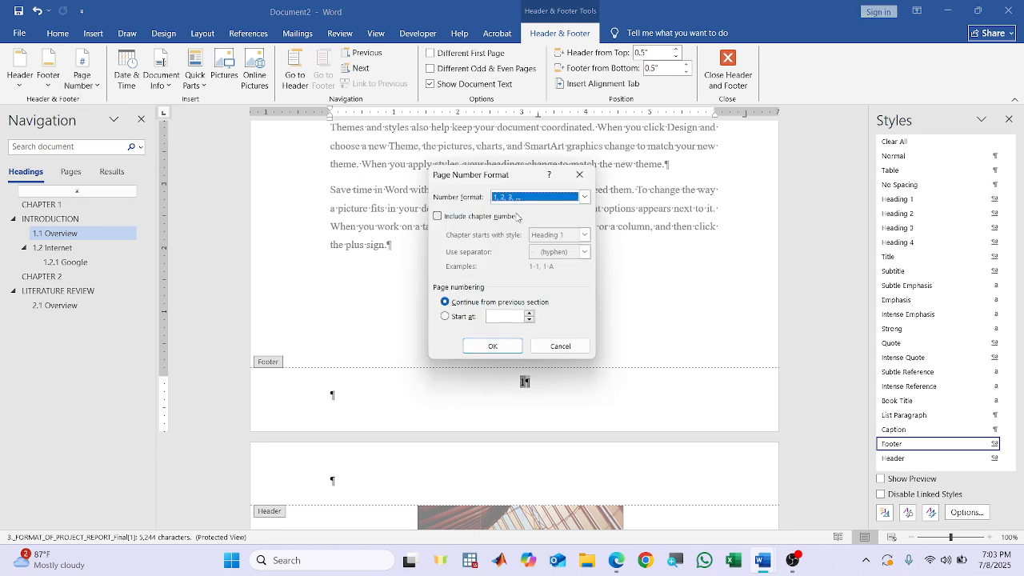
left_click(583, 197)
left_click(515, 251)
left_click(533, 200)
left_click(513, 245)
left_click(492, 344)
double_click(493, 345)
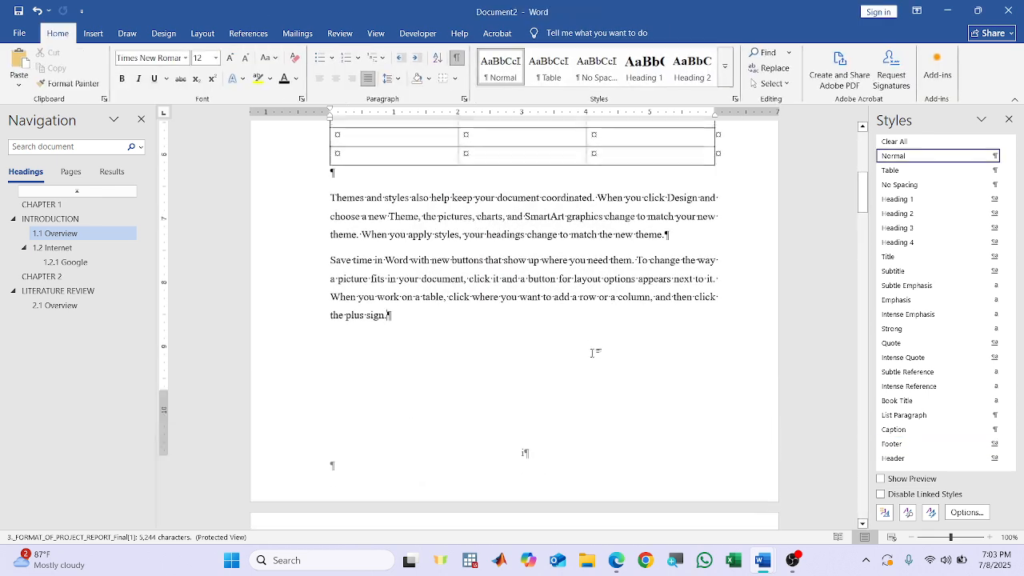
Check the page numbers in the footers of the Chapter 1 pages up to section 1.2 Internet.
scroll(493, 355, "down", 3)
scroll(525, 311, "down", 4)
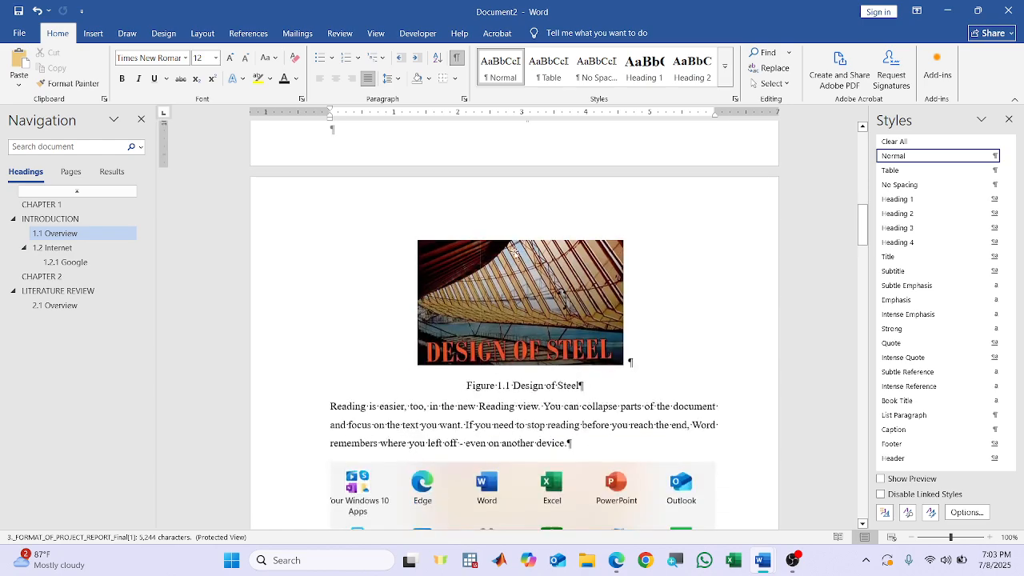
scroll(524, 270, "up", 3)
scroll(527, 246, "down", 15)
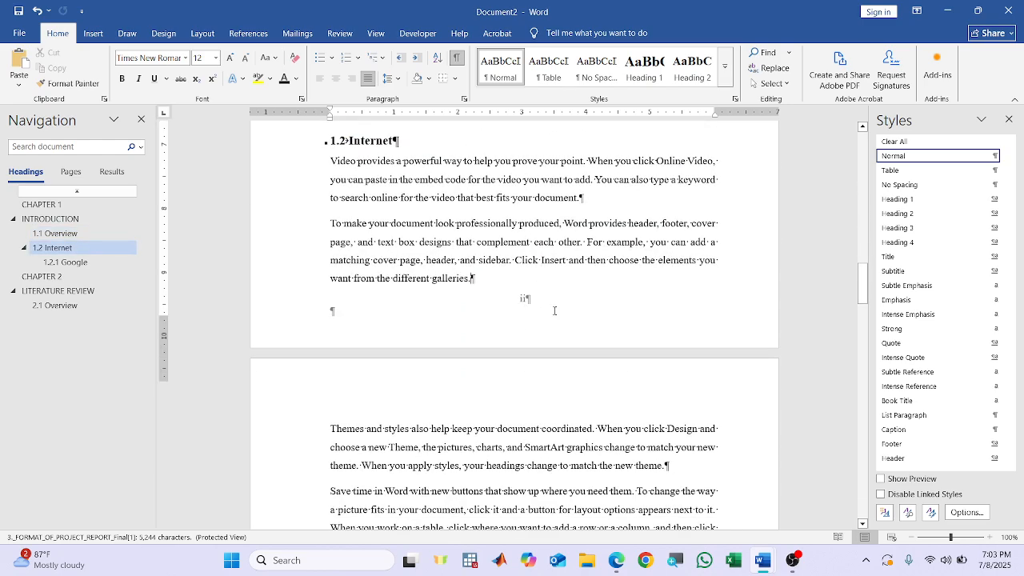
Examine the footer page numbers on the first two pages of Chapter 1.
scroll(555, 310, "up", 12)
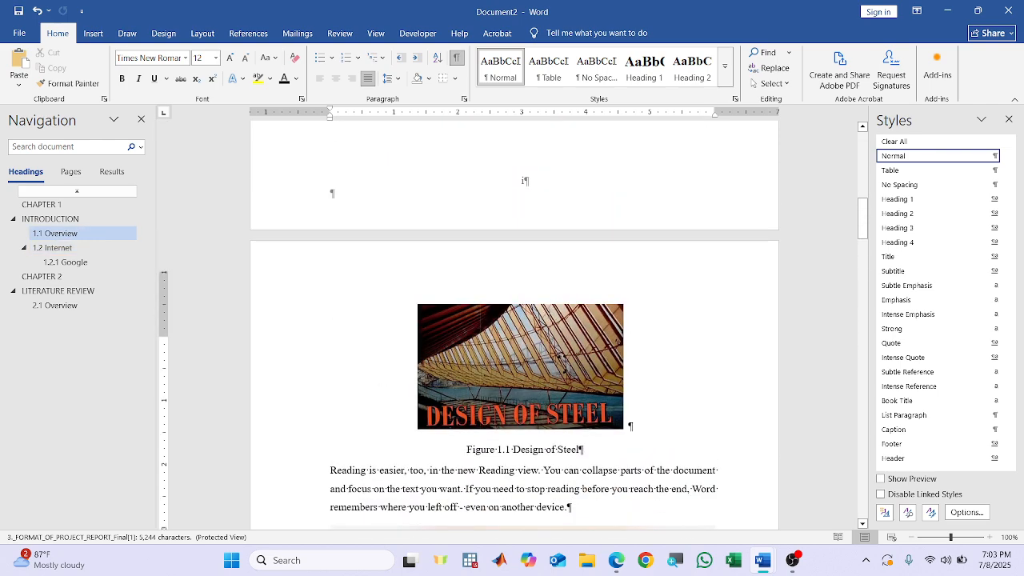
scroll(525, 319, "up", 4)
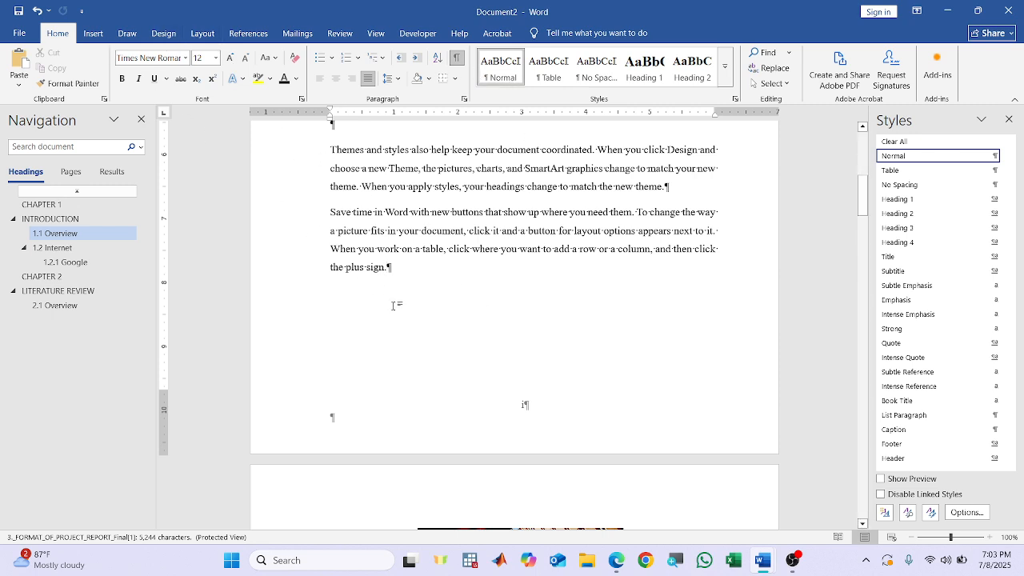
scroll(524, 407, "down", 15)
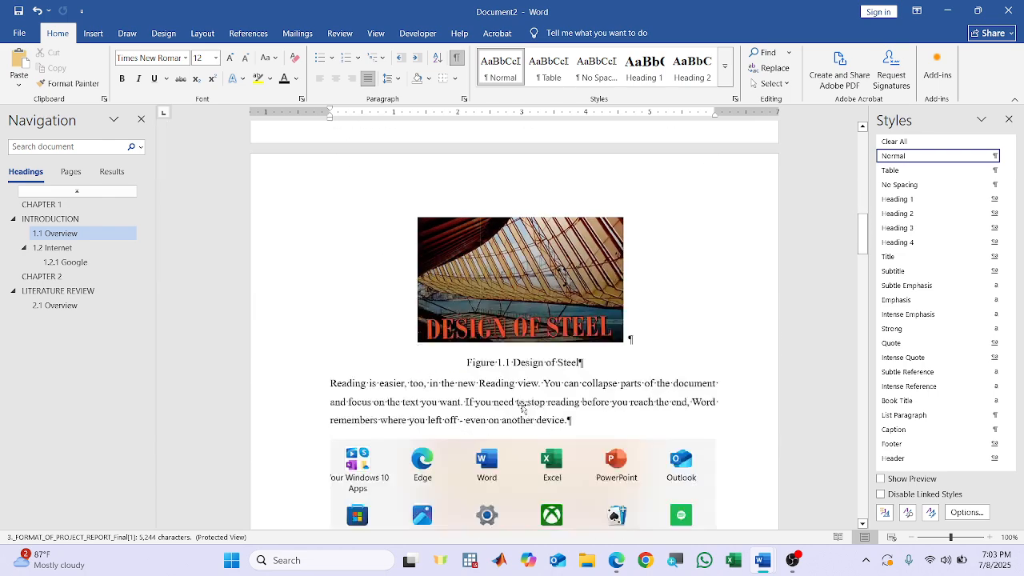
scroll(552, 495, "up", 20)
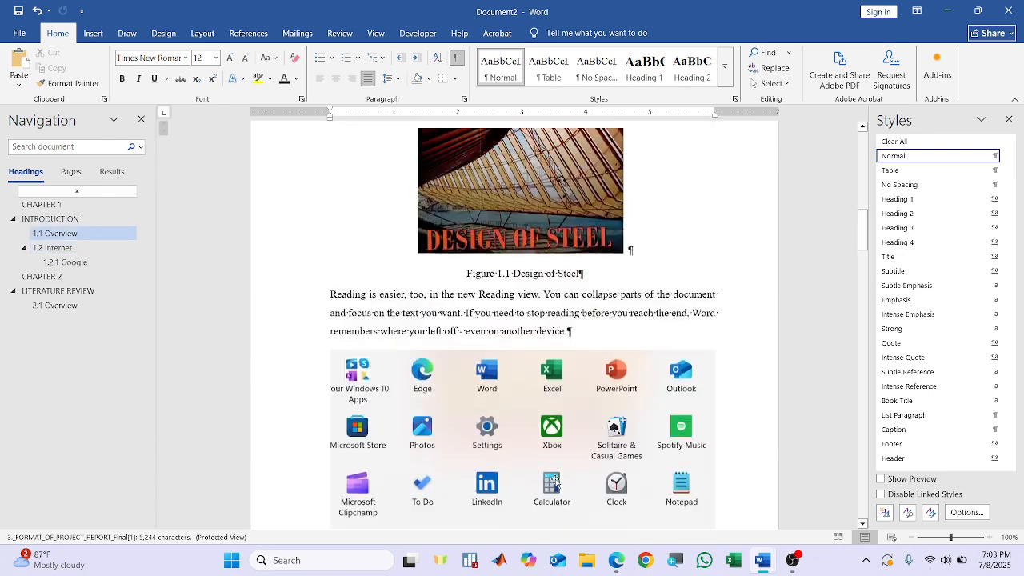
scroll(555, 473, "down", 6)
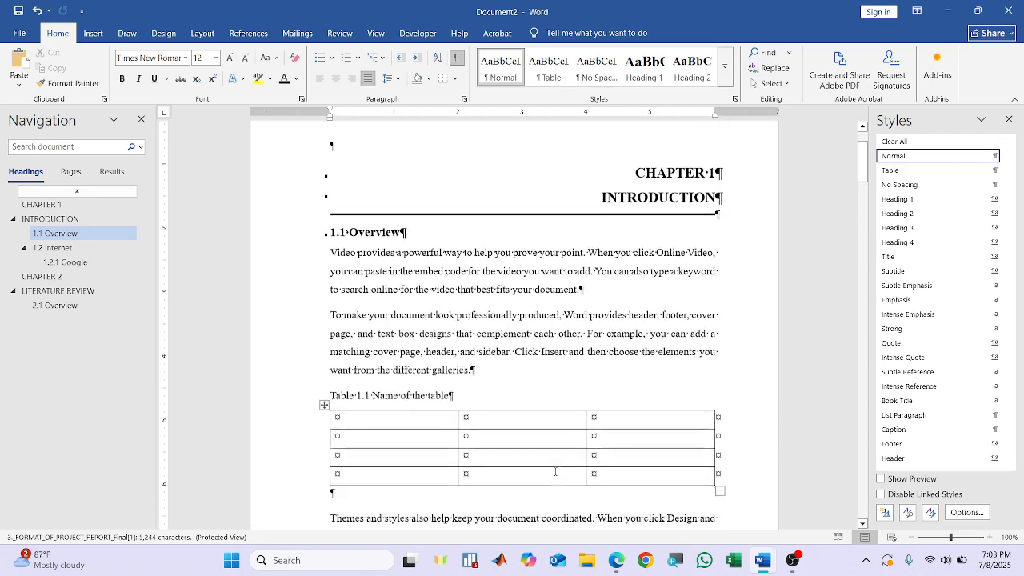
double_click(524, 414)
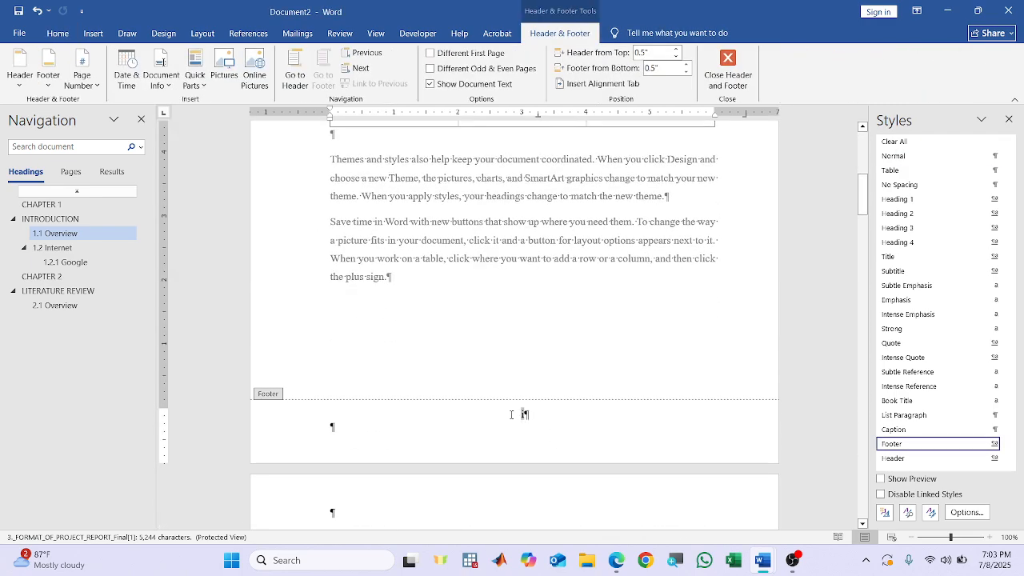
scroll(547, 416, "down", 10)
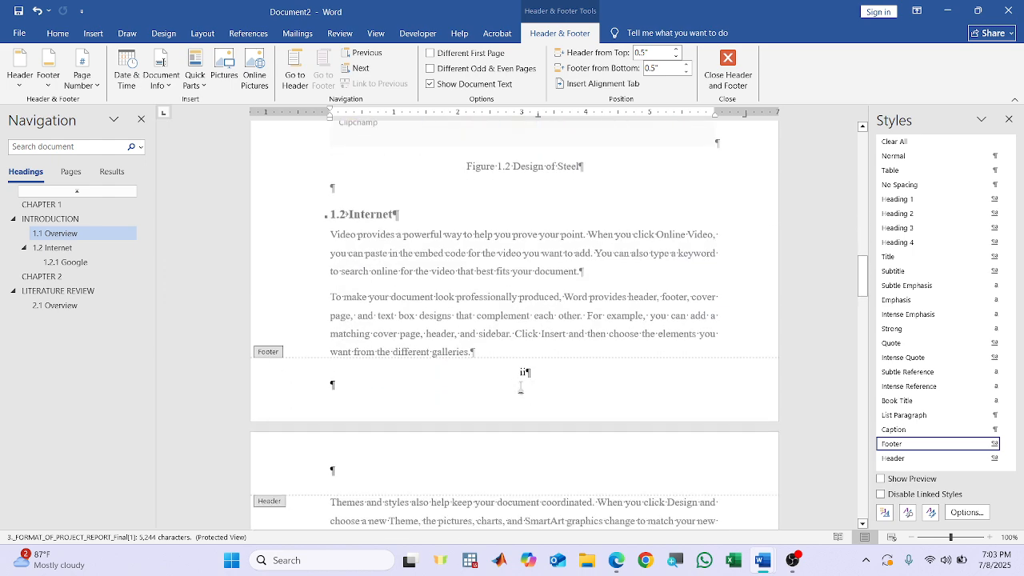
scroll(521, 388, "up", 15)
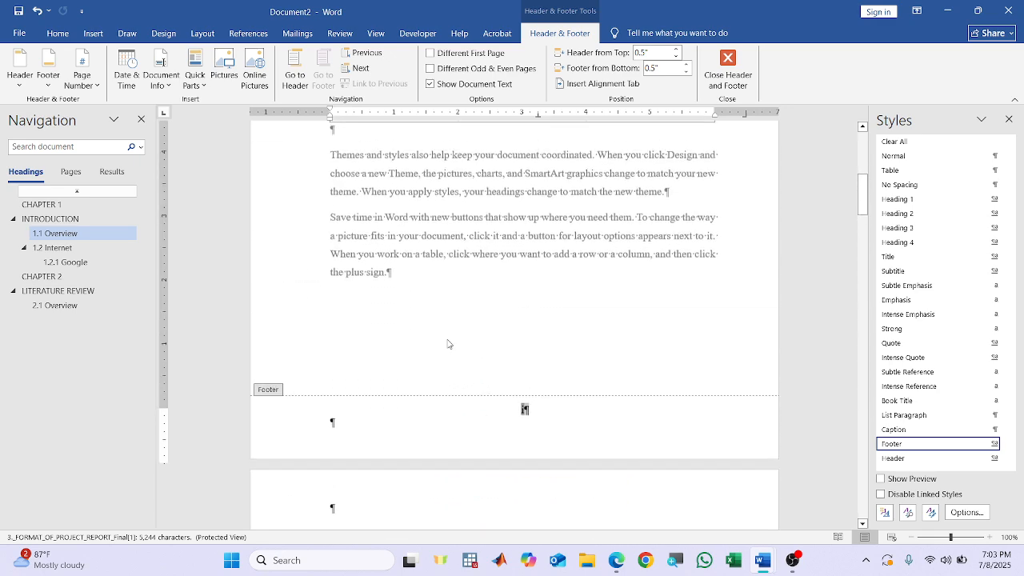
Leave the footer and insert a Next Page section break after the paragraph ending "the plus sign." in section 1.1.
double_click(448, 344)
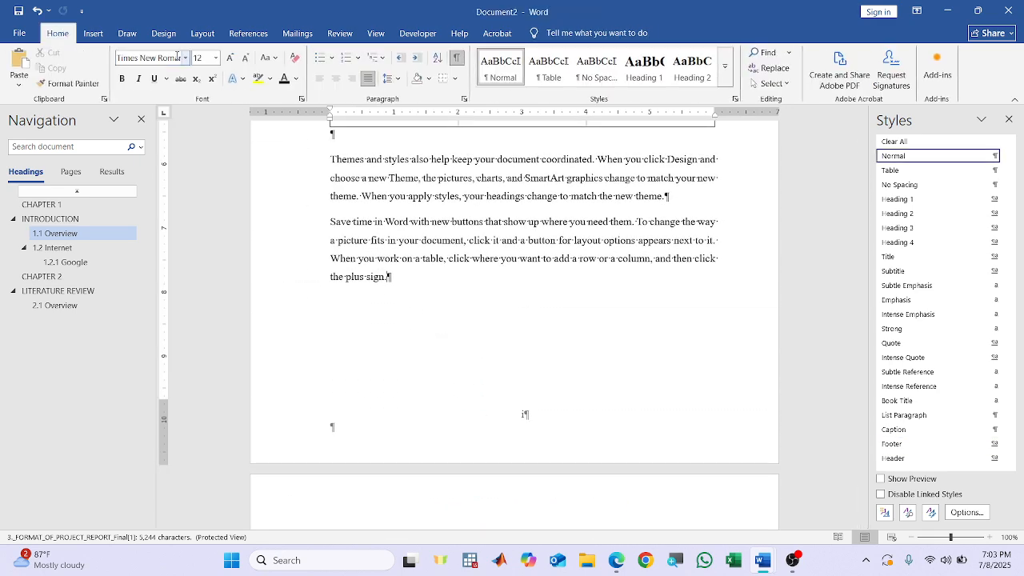
left_click(194, 33)
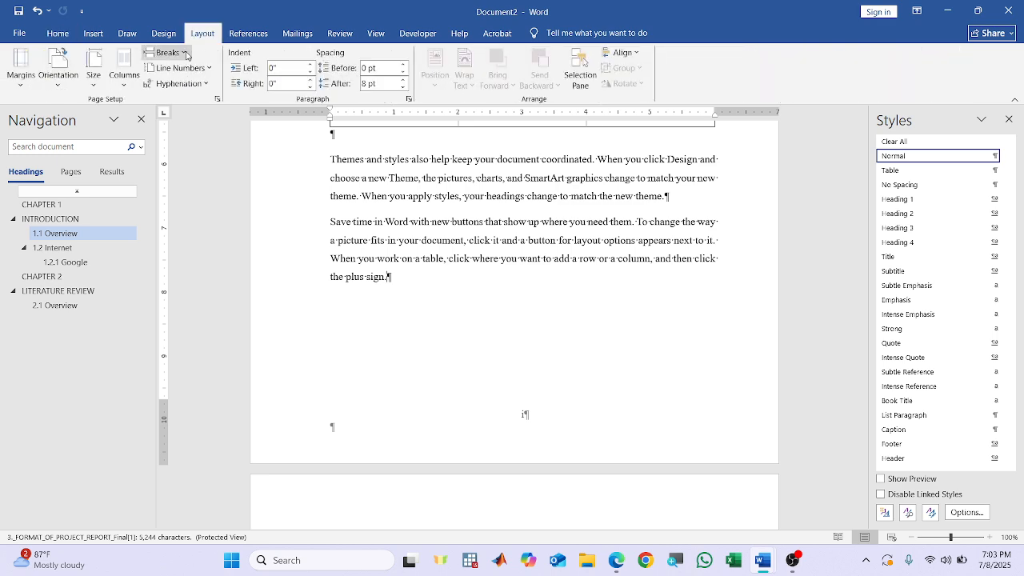
left_click(184, 53)
left_click(284, 232)
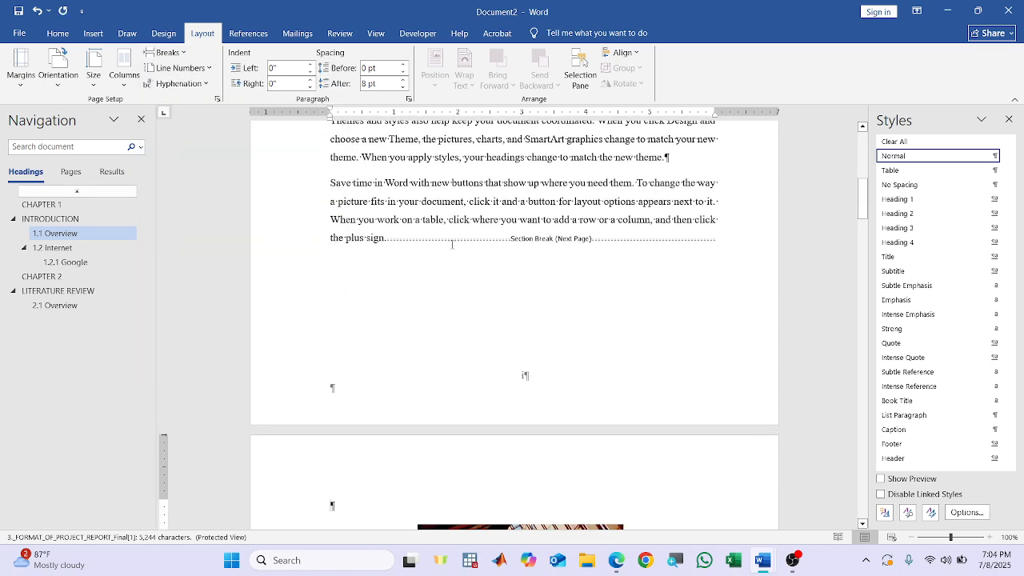
scroll(555, 363, "down", 11)
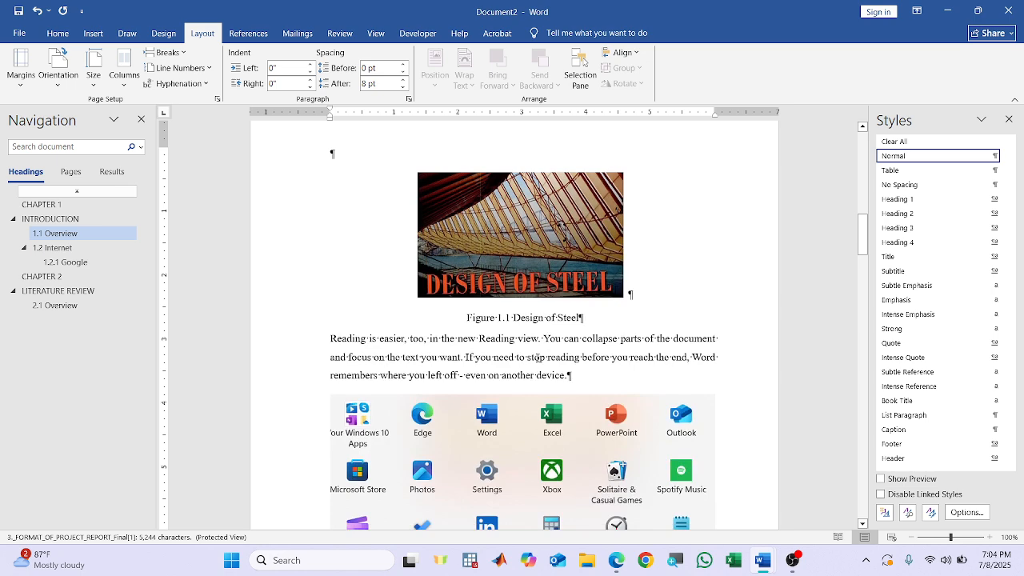
scroll(542, 371, "up", 10)
Remove the page number from the Section 1 footer and return to the body text.
double_click(525, 342)
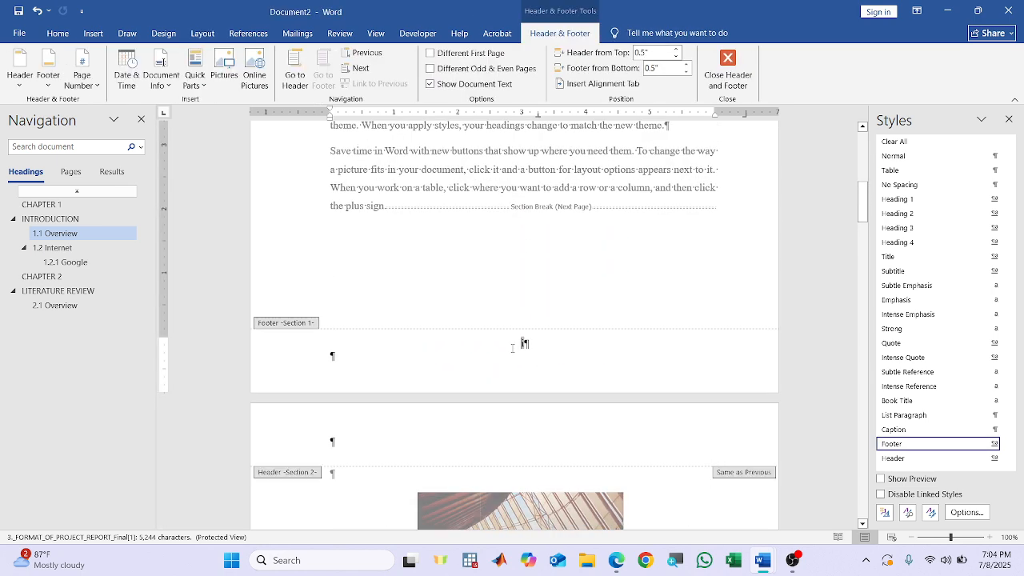
left_click(82, 92)
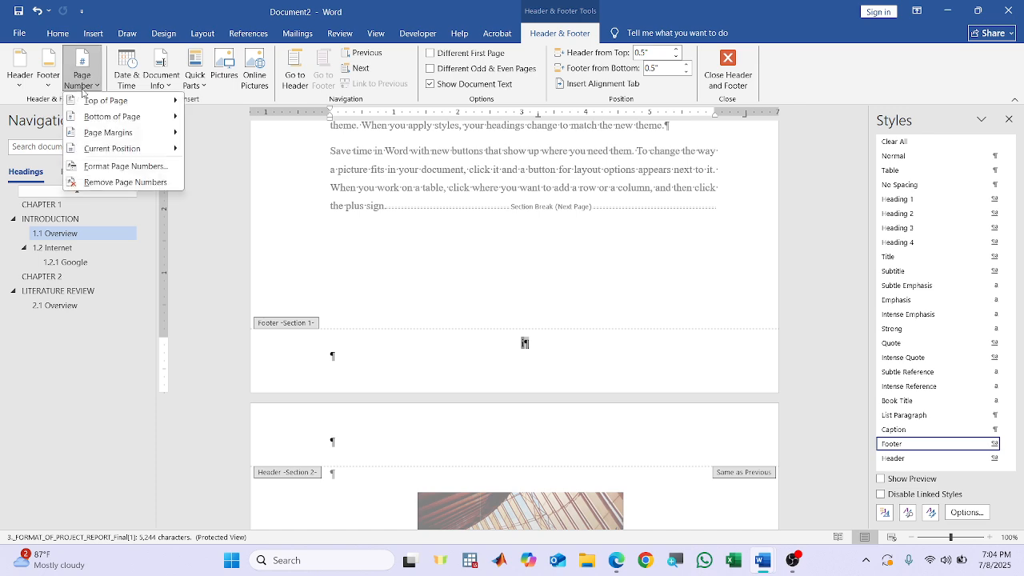
left_click(128, 182)
double_click(562, 304)
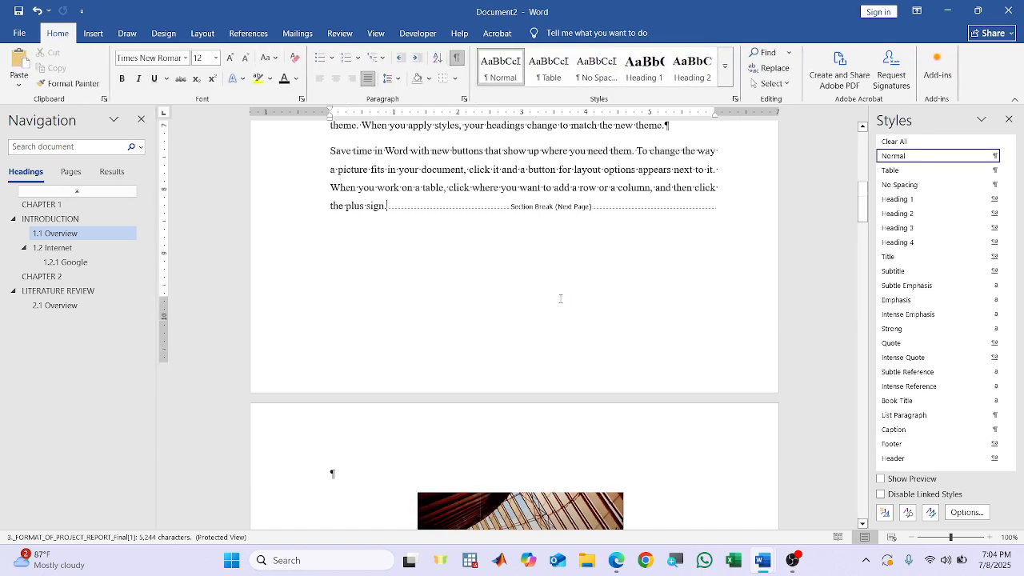
scroll(559, 300, "down", 5)
scroll(559, 300, "down", 10)
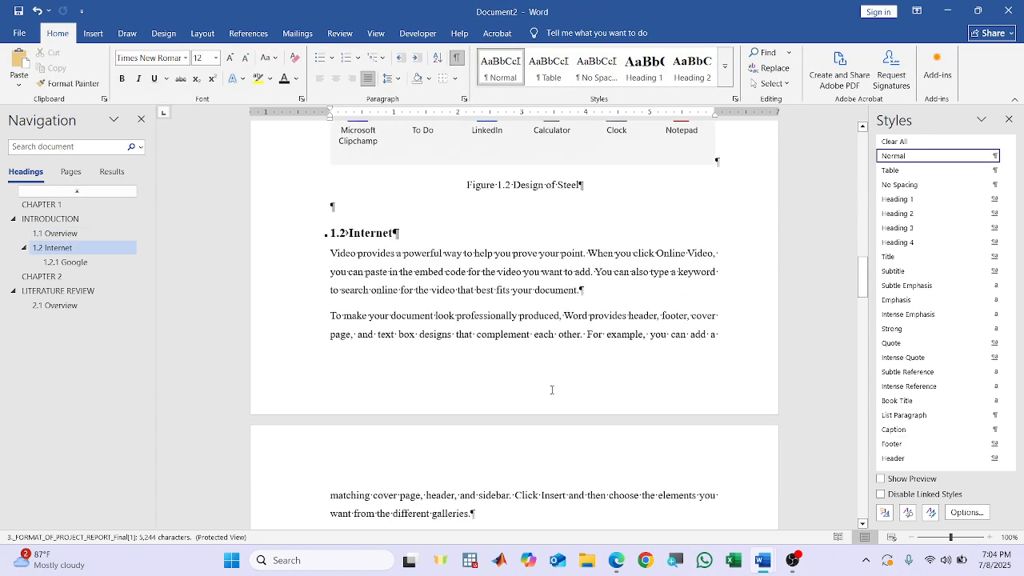
Insert a centered Plain Number 2 page number at the bottom of the page in the Section 2 footer.
double_click(551, 390)
left_click(82, 80)
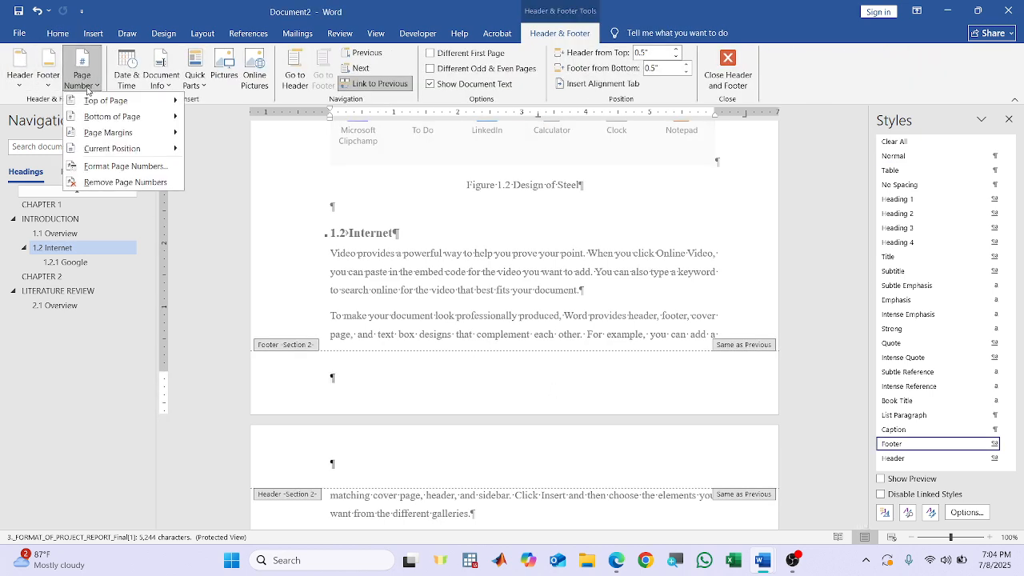
mouse_move(141, 119)
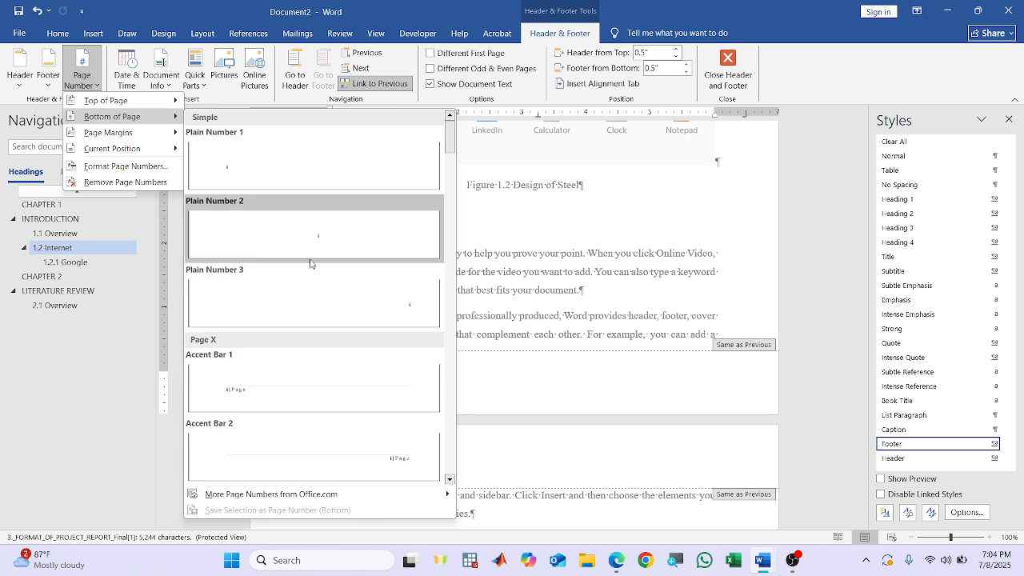
left_click(316, 248)
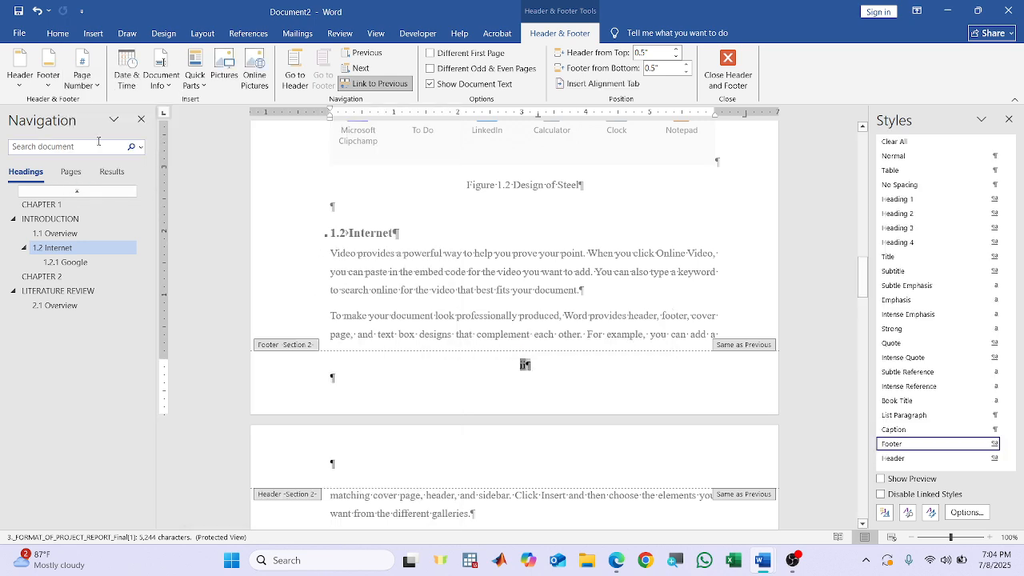
Set Section 2's page numbering to start at i instead of continuing from the previous section, and leave the footer.
left_click(82, 80)
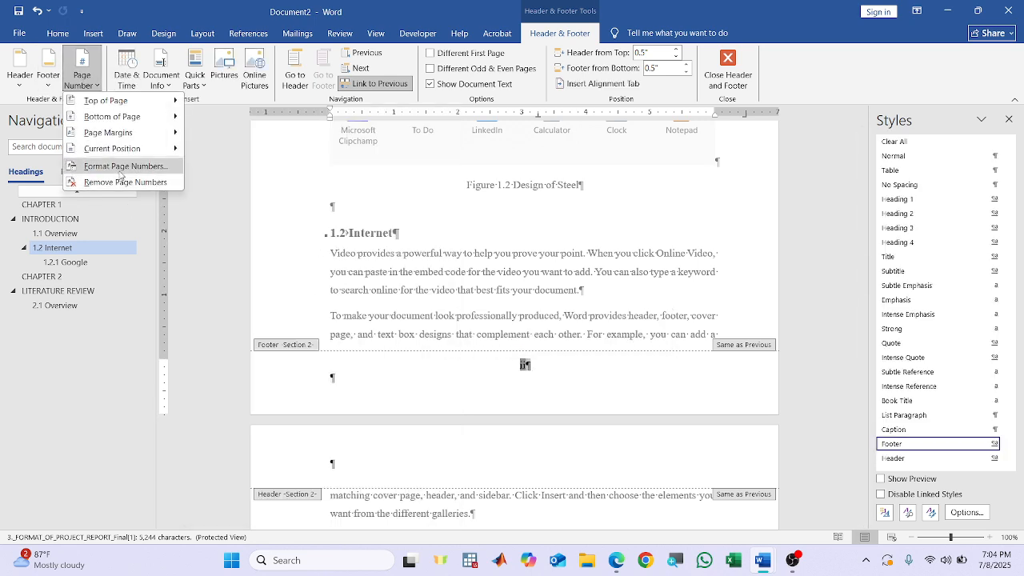
left_click(119, 168)
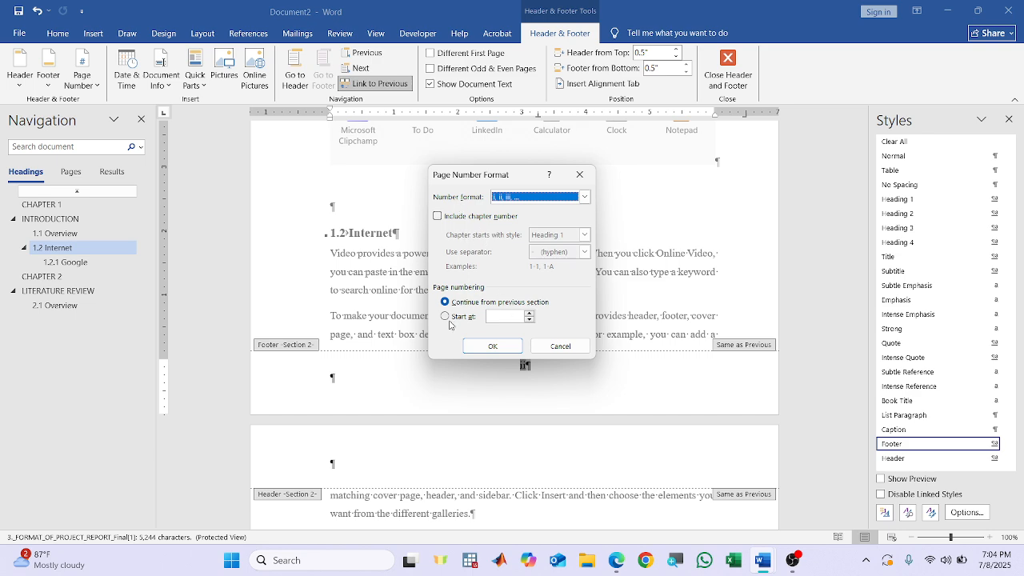
left_click(499, 350)
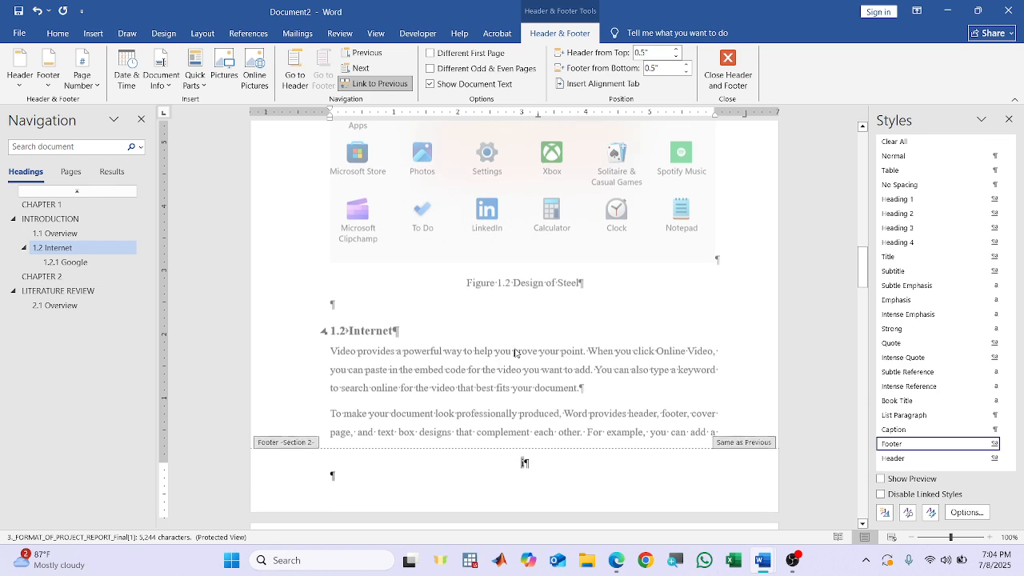
double_click(603, 398)
Delete the page number from the Section 1 footer, check the footers of both sections, and leave the footer.
scroll(596, 395, "up", 3)
scroll(597, 395, "up", 5)
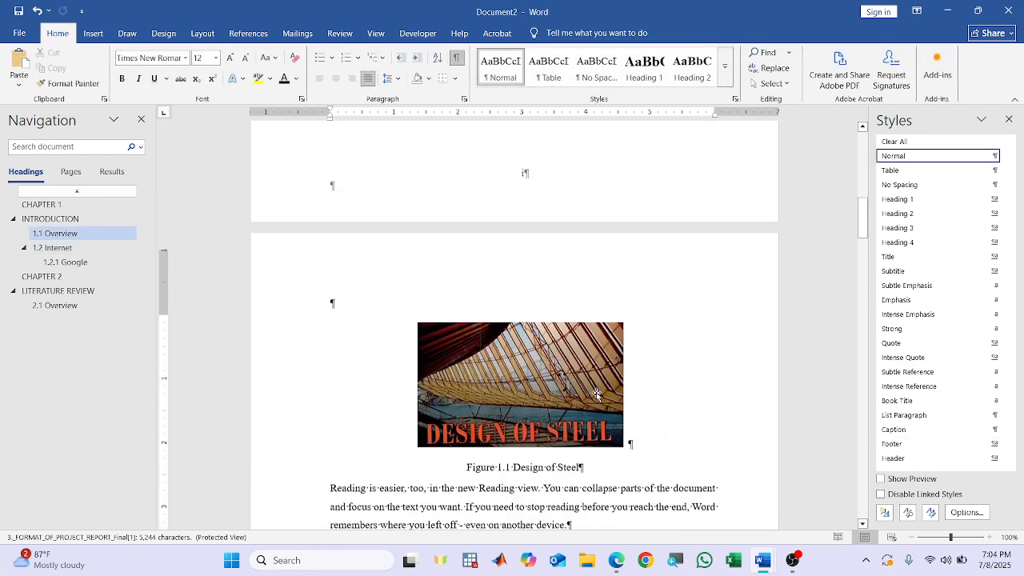
double_click(555, 196)
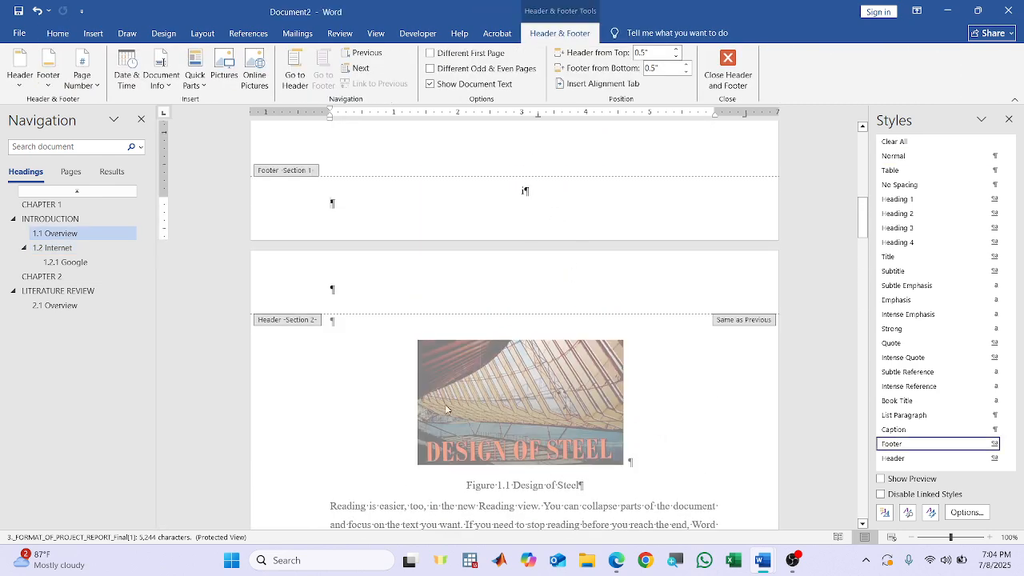
left_click(81, 88)
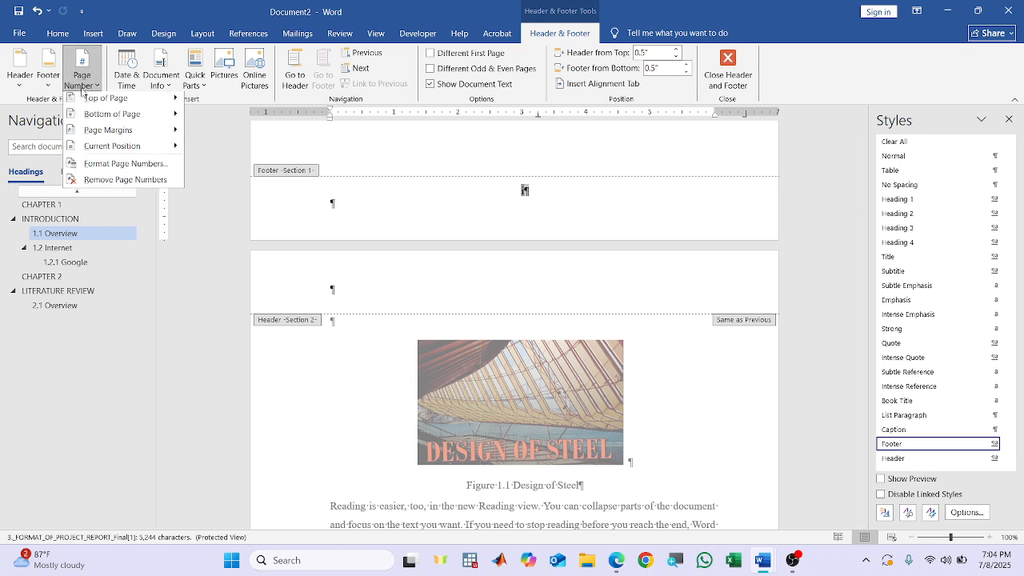
left_click(125, 183)
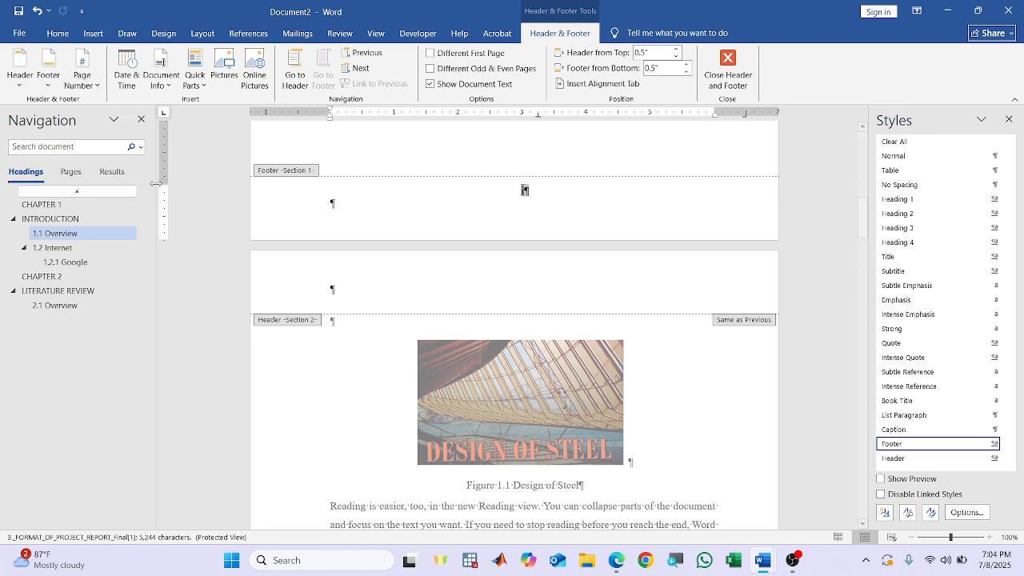
scroll(627, 363, "down", 10)
scroll(627, 363, "up", 5)
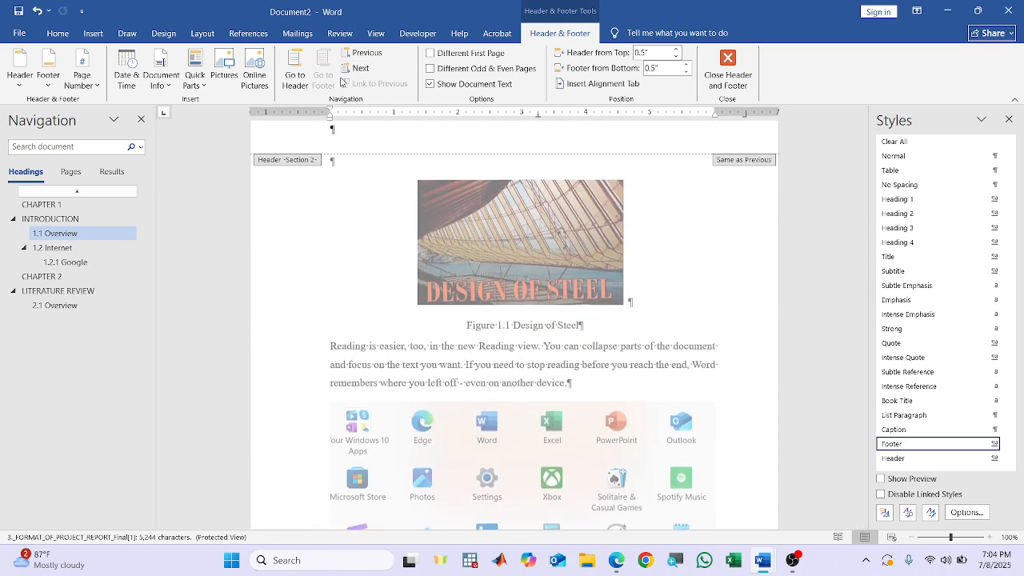
scroll(507, 240, "up", 5)
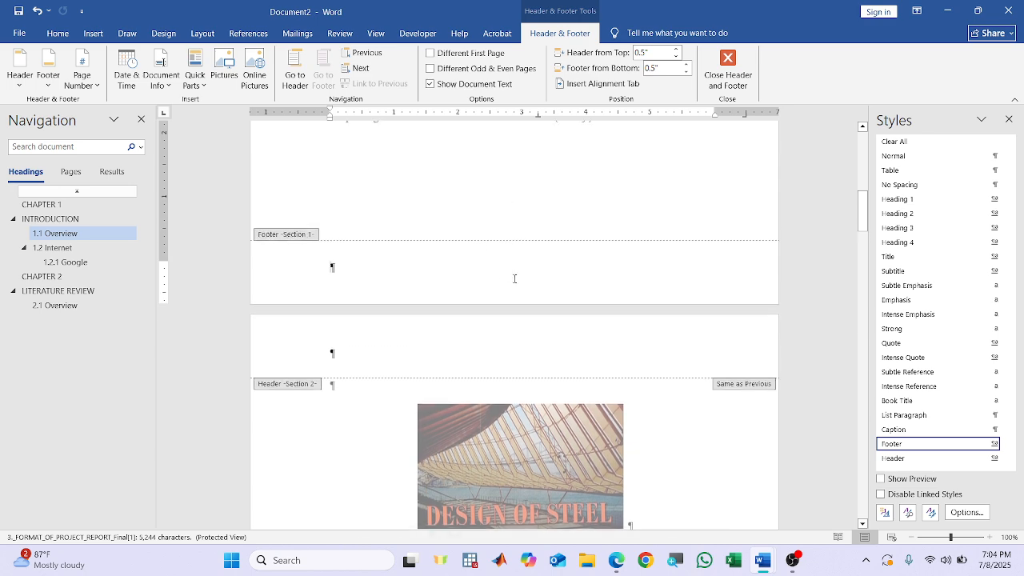
scroll(392, 256, "down", 8)
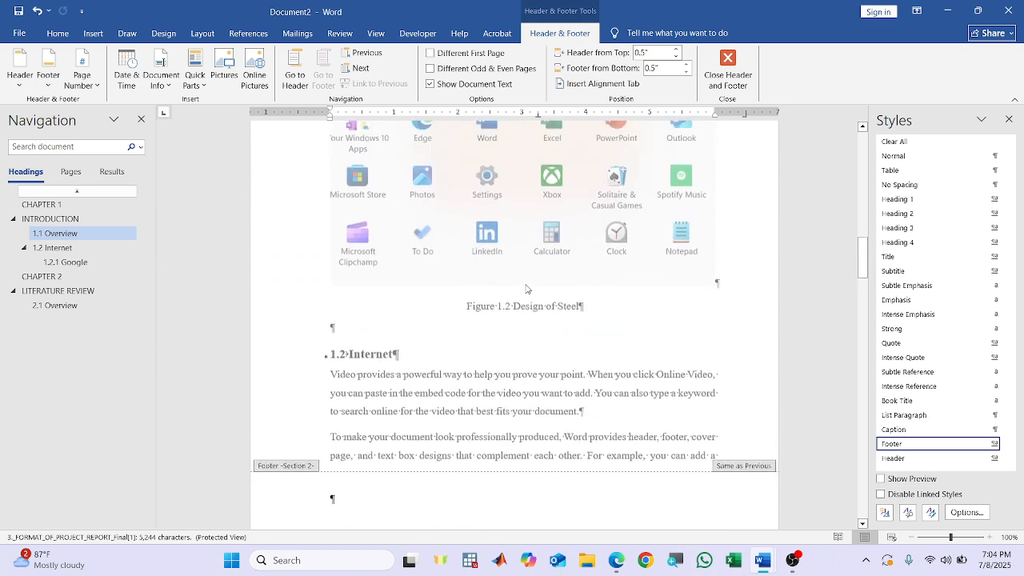
double_click(516, 373)
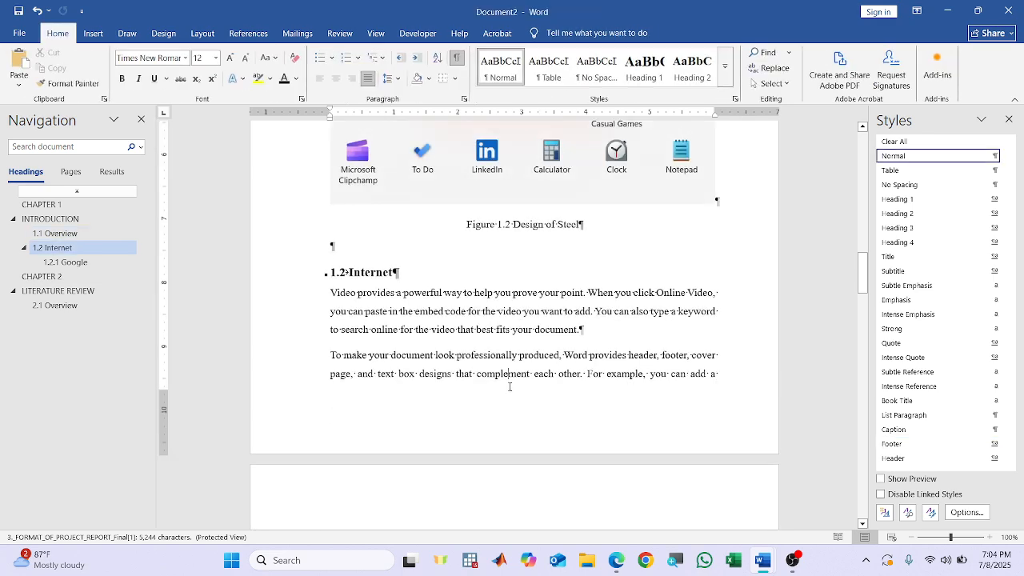
Unlink the Section 2 footer from the previous section's footer.
double_click(523, 434)
left_click(364, 86)
scroll(460, 415, "up", 2)
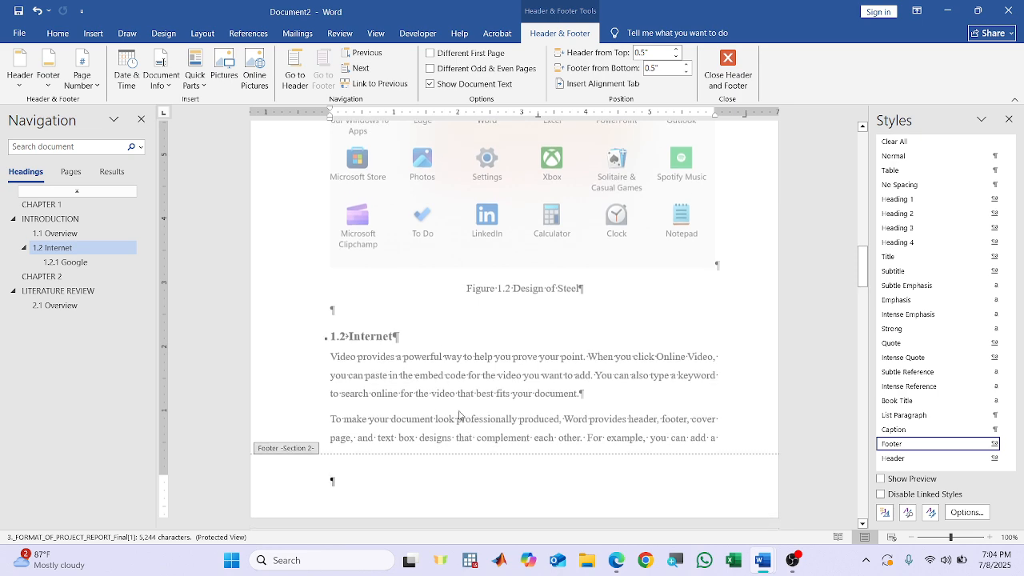
Insert a centered Plain Number 2 page number in the unlinked Section 2 footer and compare it with the Section 1 footer.
left_click(99, 86)
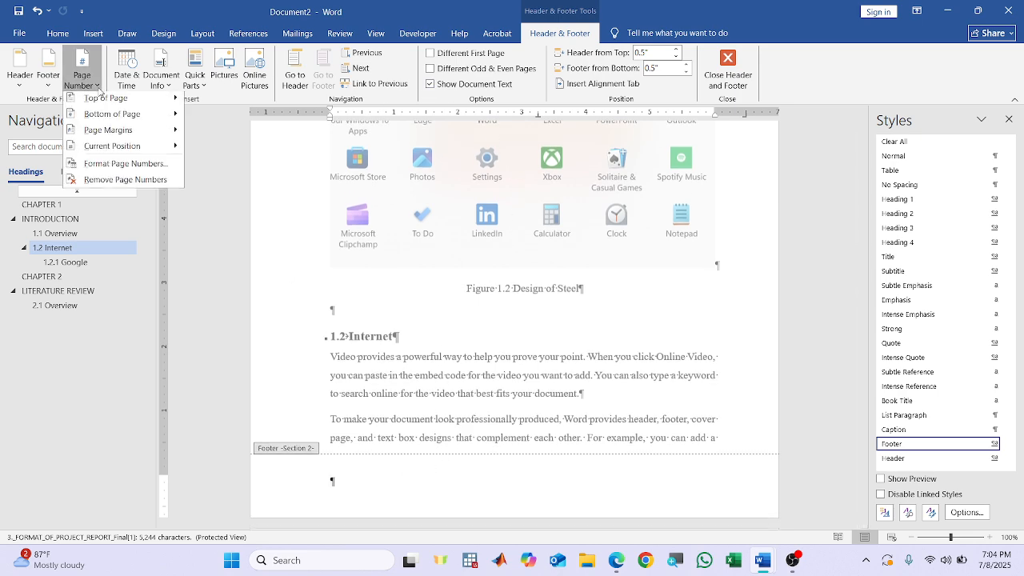
mouse_move(122, 128)
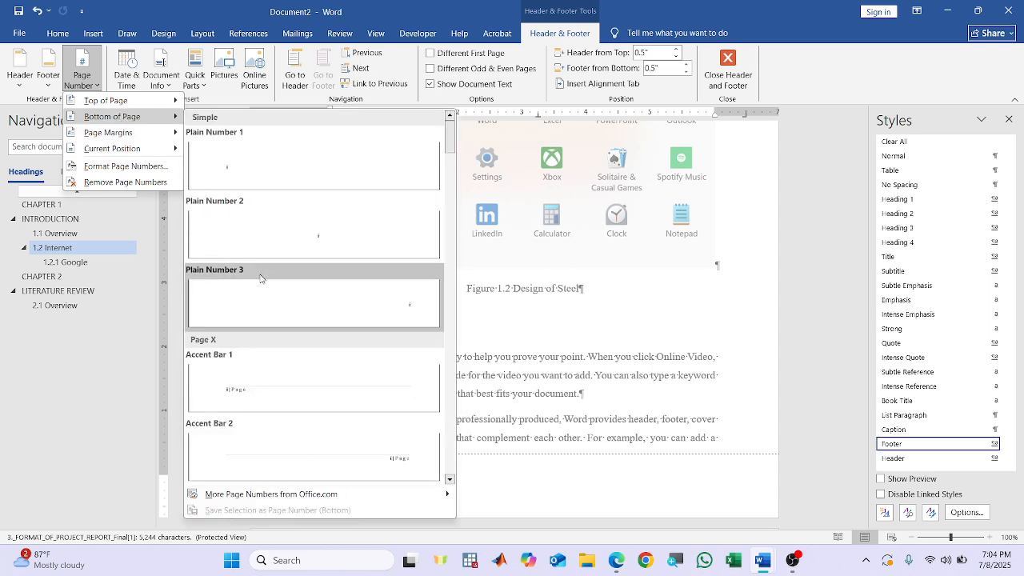
left_click(320, 232)
scroll(453, 406, "up", 6)
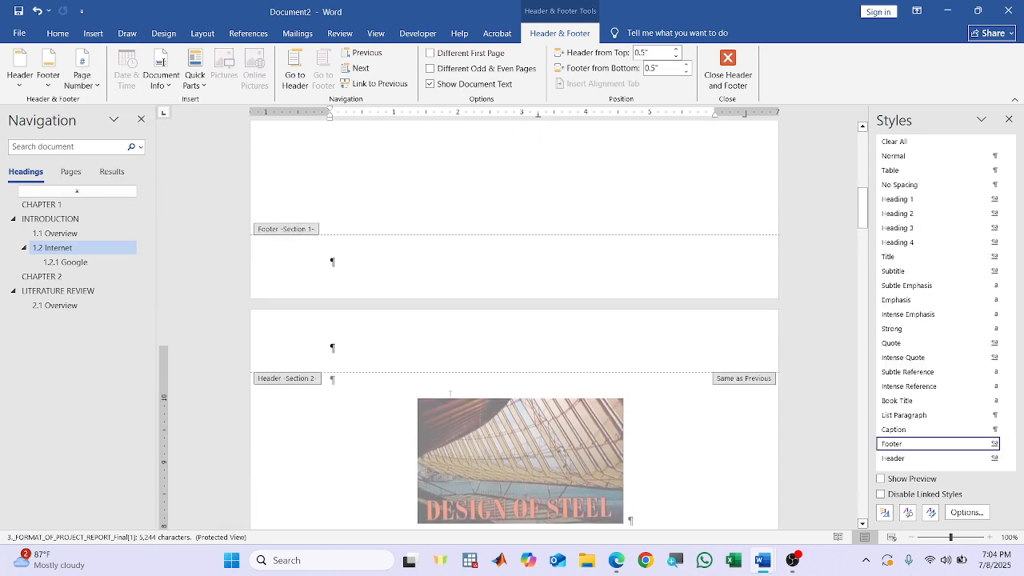
scroll(502, 372, "down", 1)
scroll(502, 375, "down", 7)
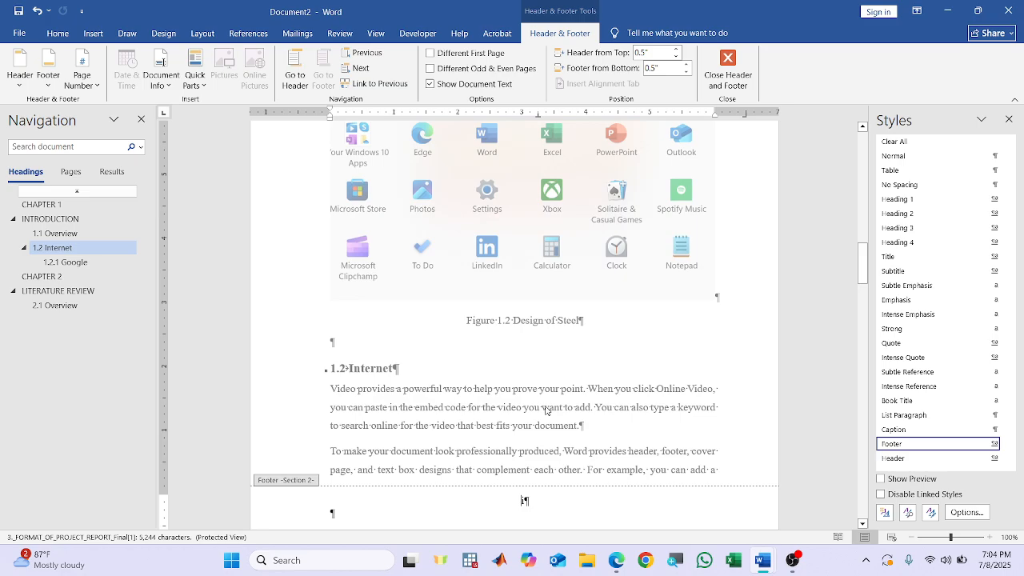
Leave the footer and check the page numbers on the pages of Section 1 and Section 2.
double_click(535, 398)
scroll(535, 360, "up", 15)
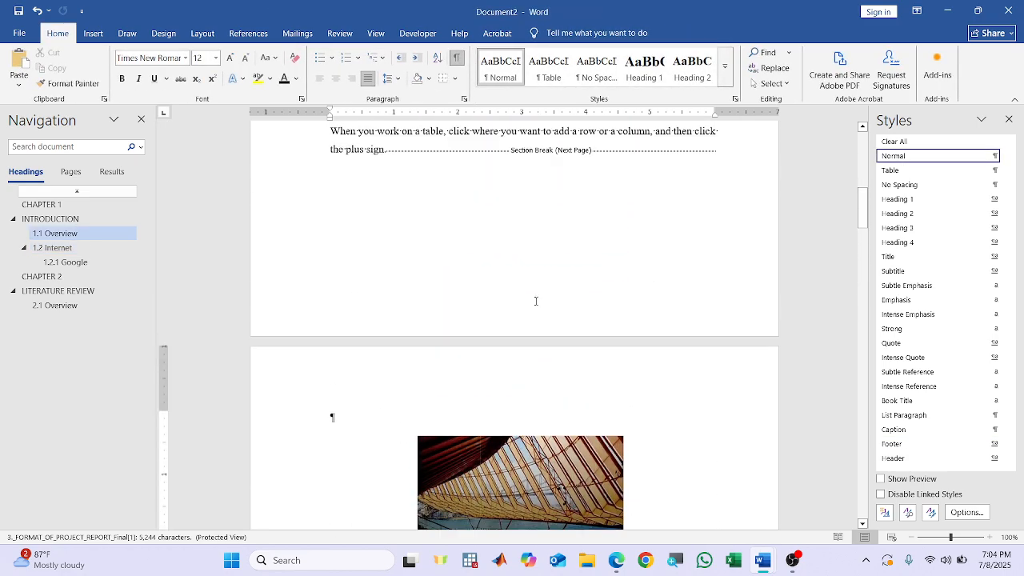
scroll(523, 289, "down", 10)
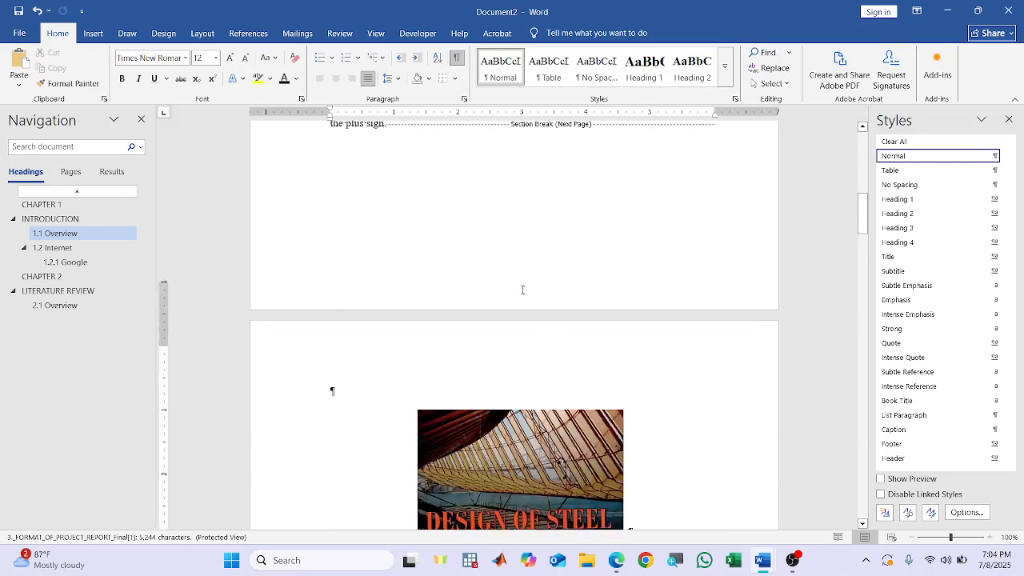
scroll(521, 320, "up", 5)
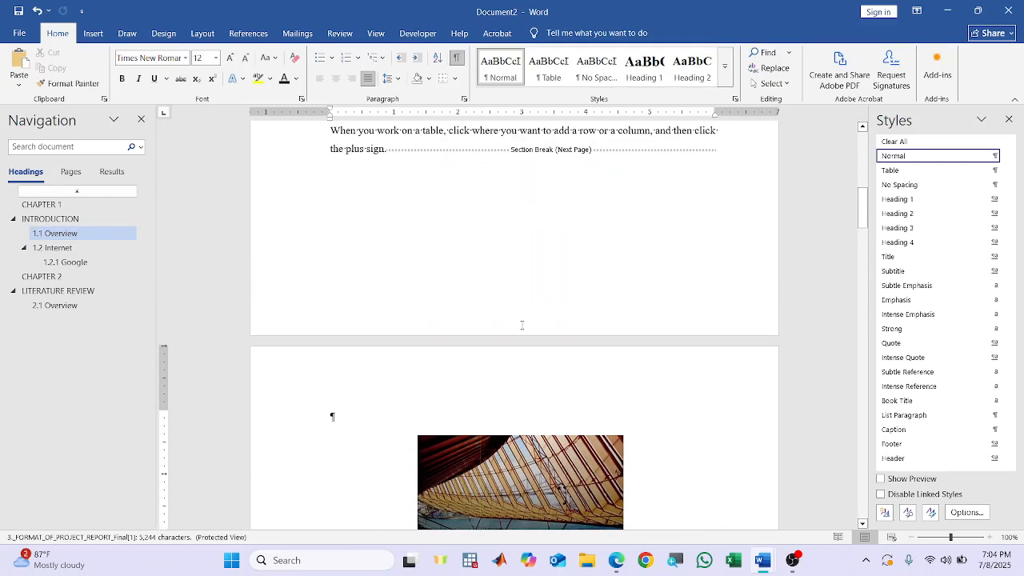
scroll(521, 324, "down", 15)
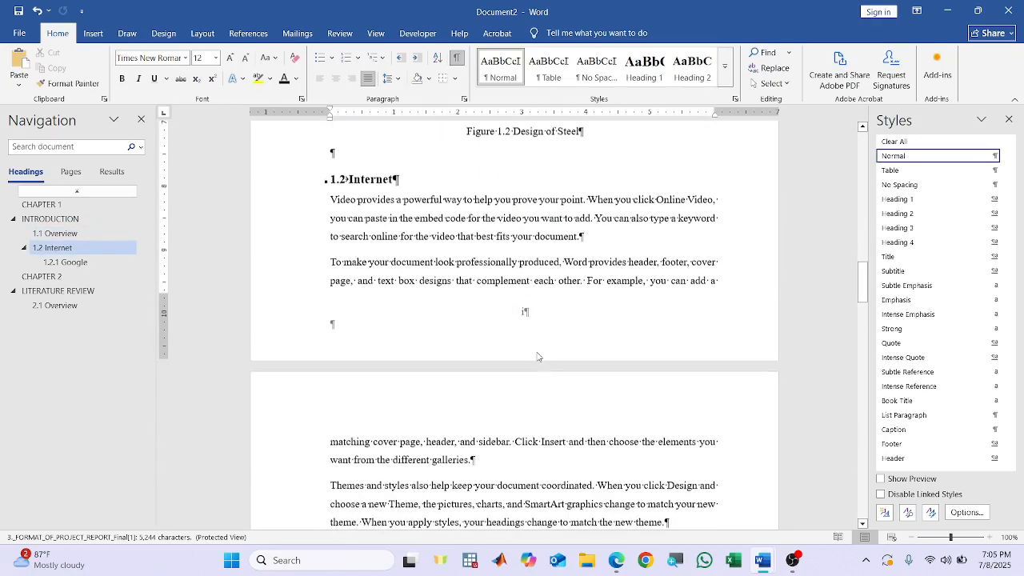
scroll(538, 350, "down", 10)
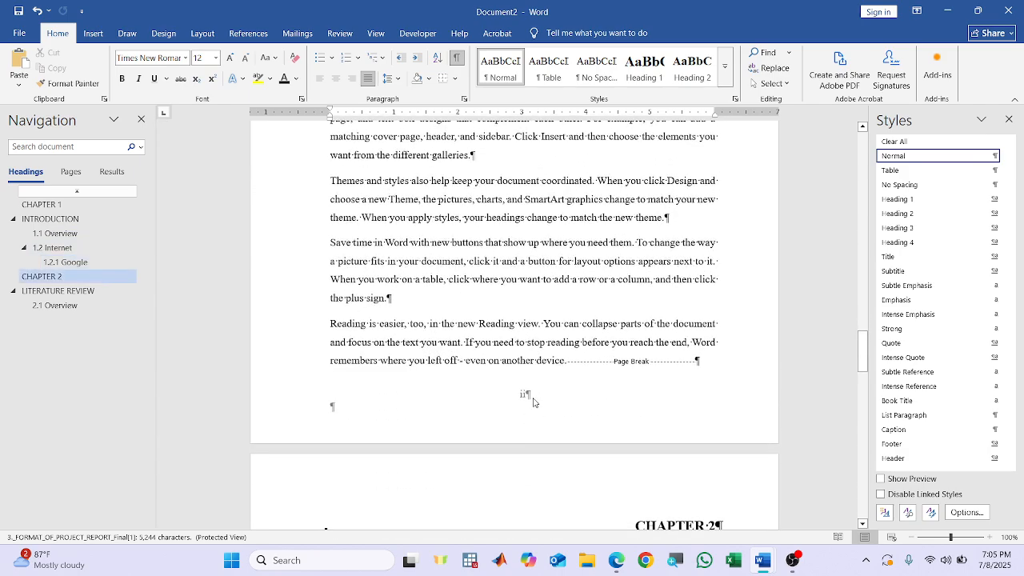
double_click(525, 393)
scroll(525, 393, "up", 8)
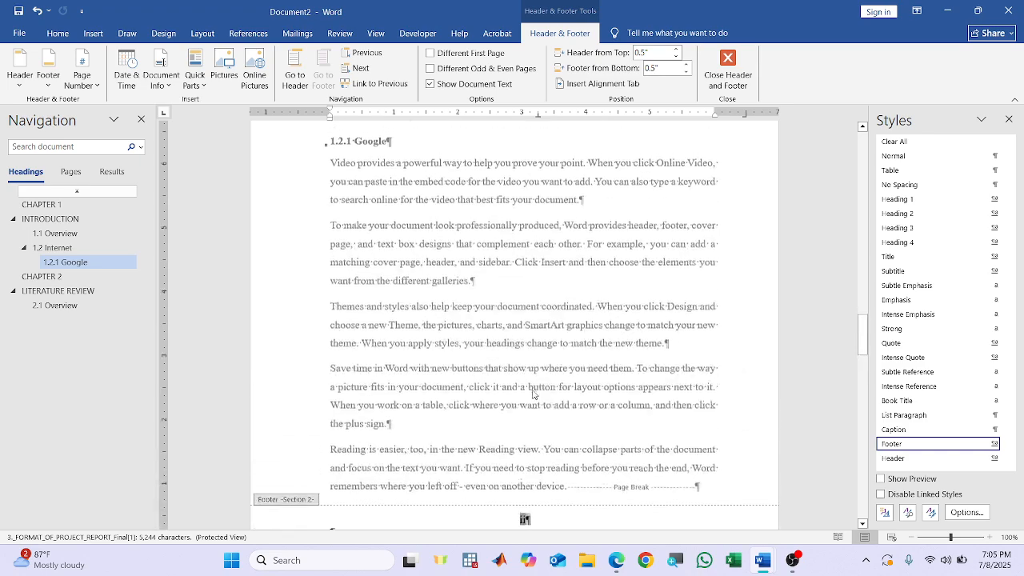
double_click(499, 304)
Insert a Next Page section break at the end of page i, after "For example, you can add a" under 1.2 Internet.
scroll(731, 251, "up", 6)
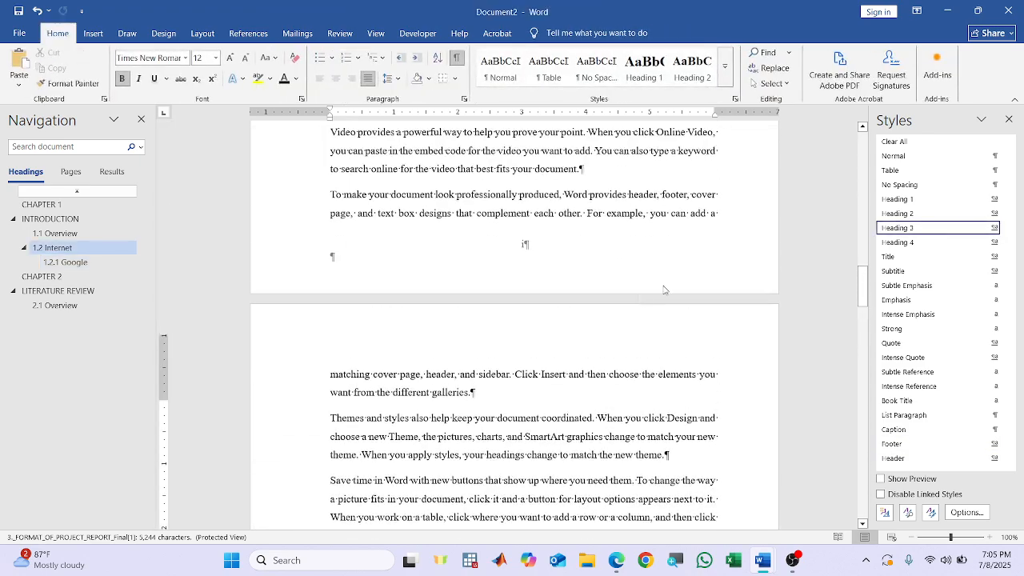
left_click(212, 40)
left_click(164, 52)
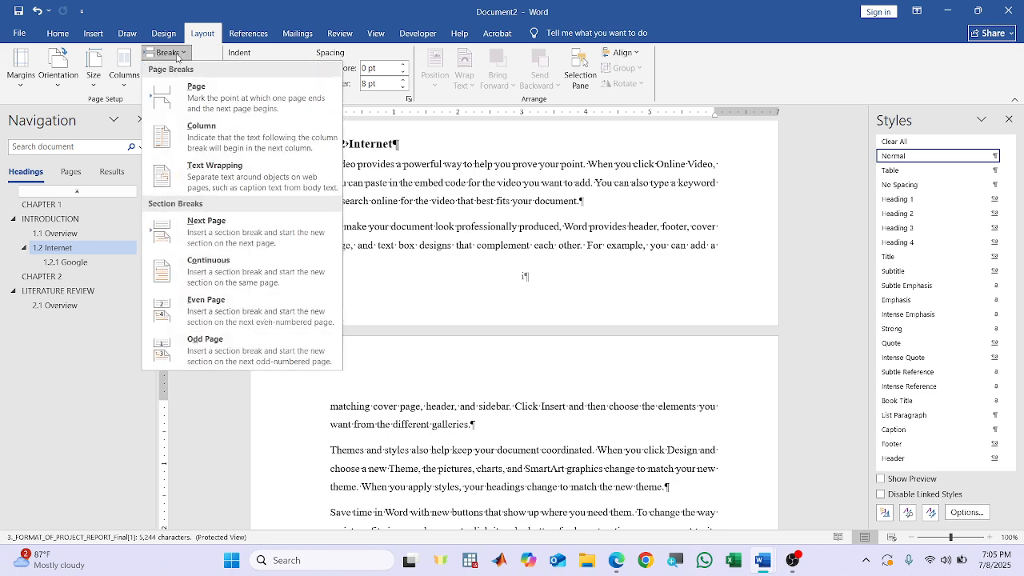
left_click(246, 238)
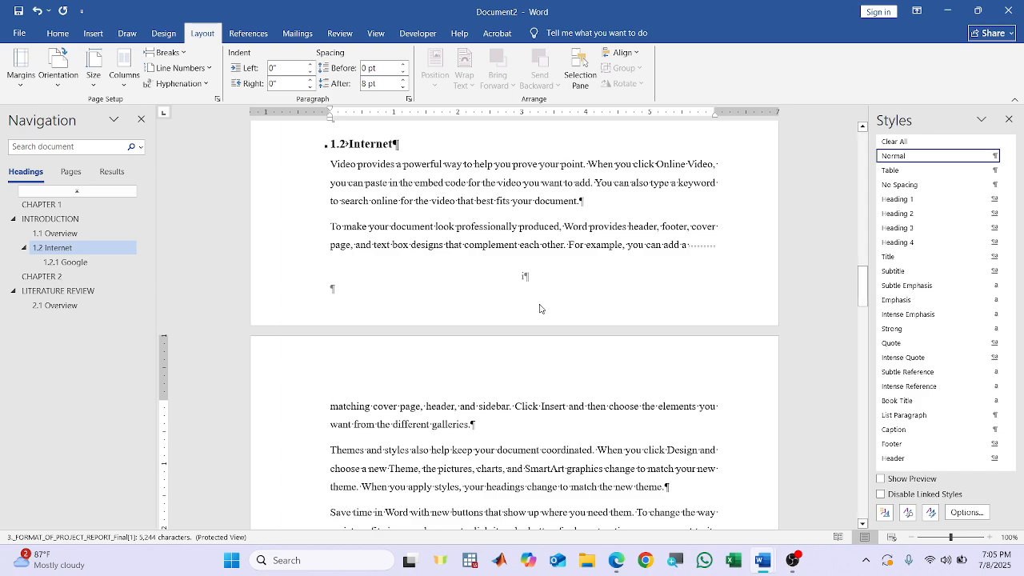
Set the Section 3 footer's page number format to 1, 2, 3 starting at 1, and leave the footer.
scroll(539, 309, "down", 15)
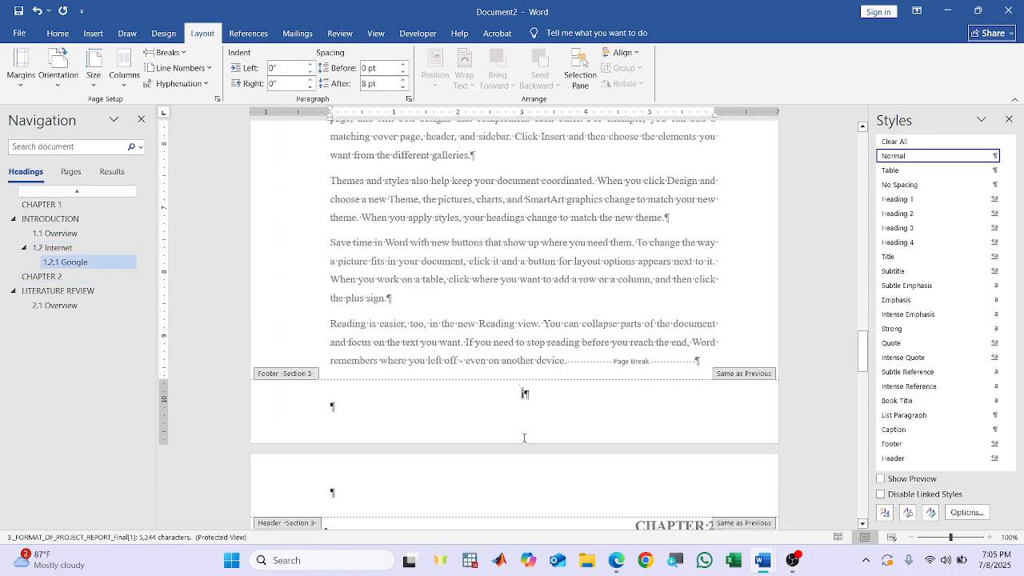
double_click(523, 437)
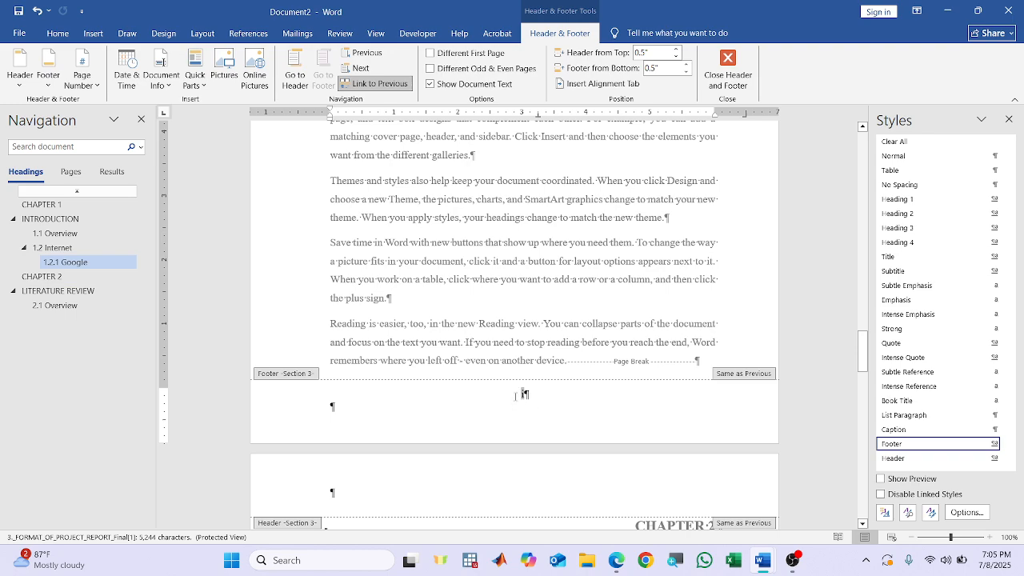
scroll(515, 397, "up", 10)
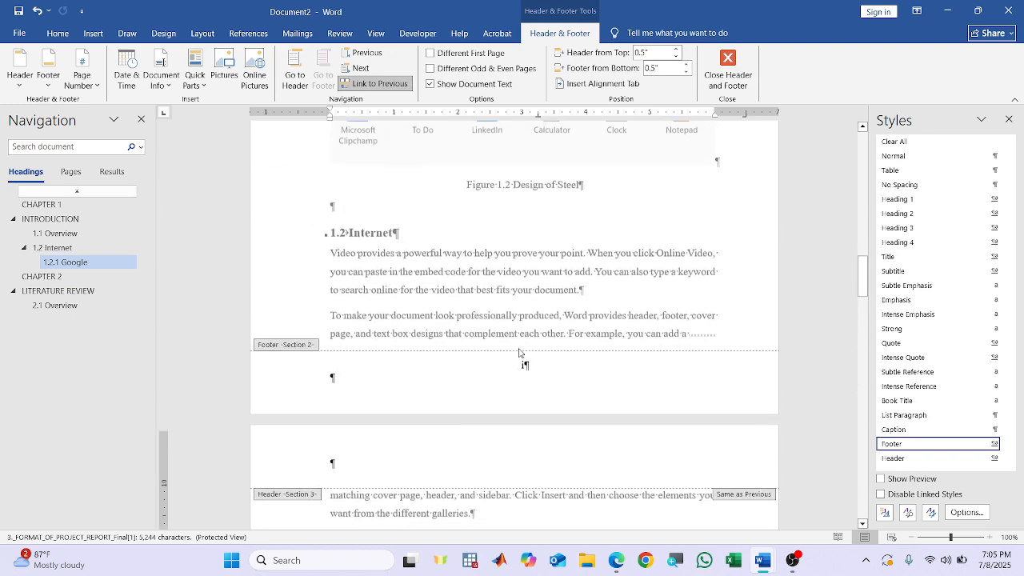
scroll(518, 369, "down", 8)
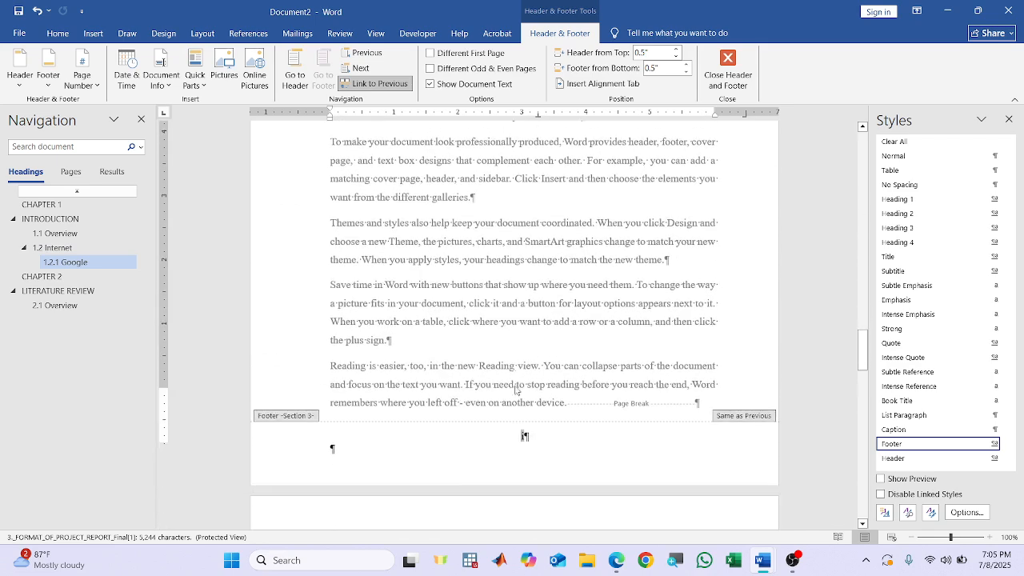
left_click(83, 72)
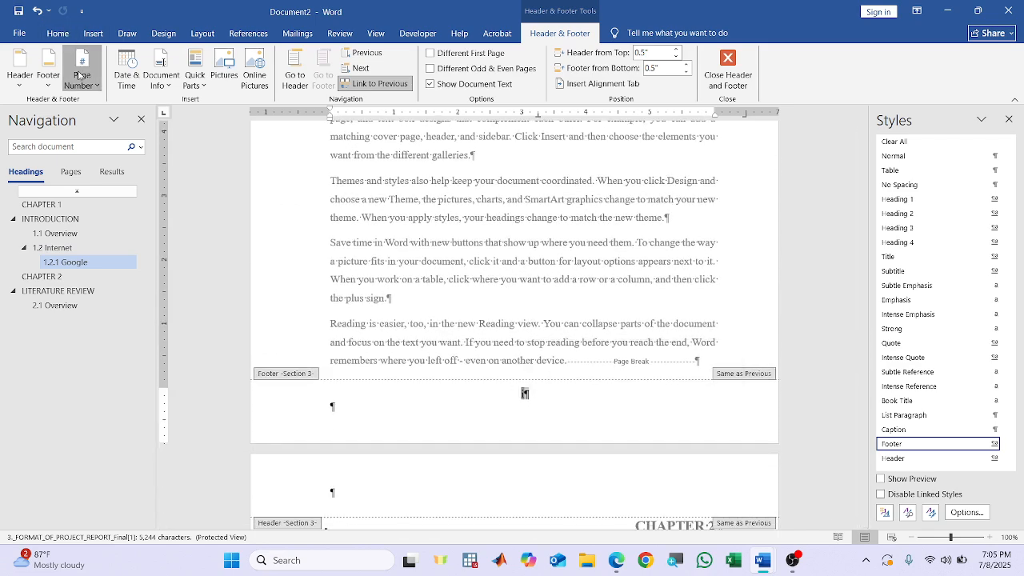
left_click(112, 167)
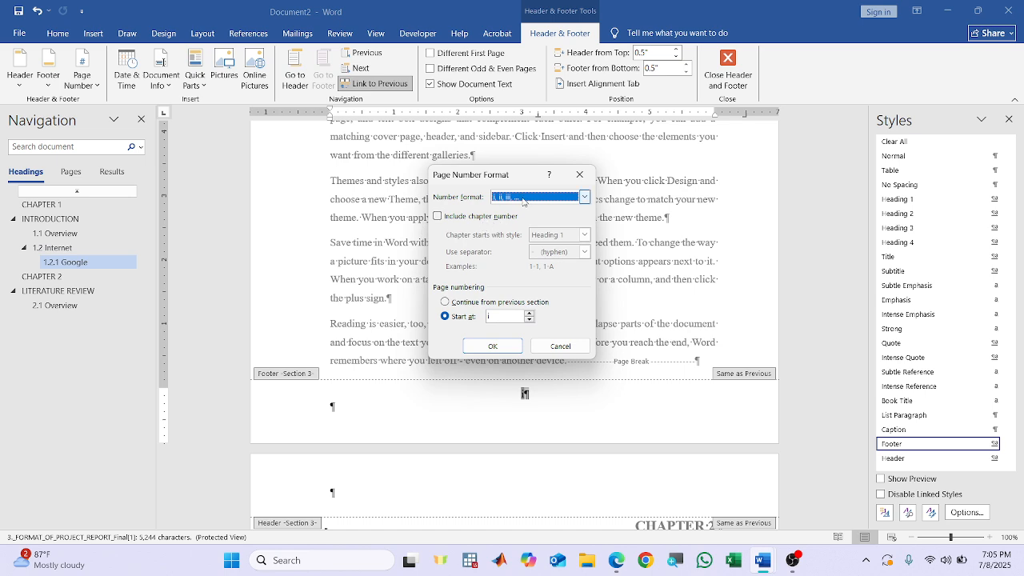
left_click(492, 345)
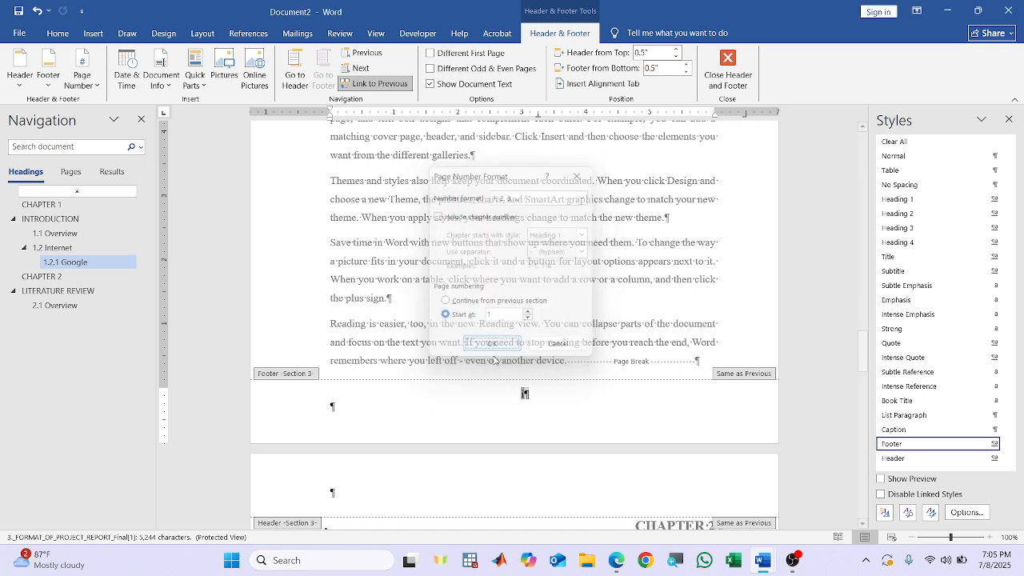
key("Escape")
Check the footer page numbers across all three sections and return to the start of the document.
scroll(654, 355, "down", 3)
scroll(654, 355, "up", 15)
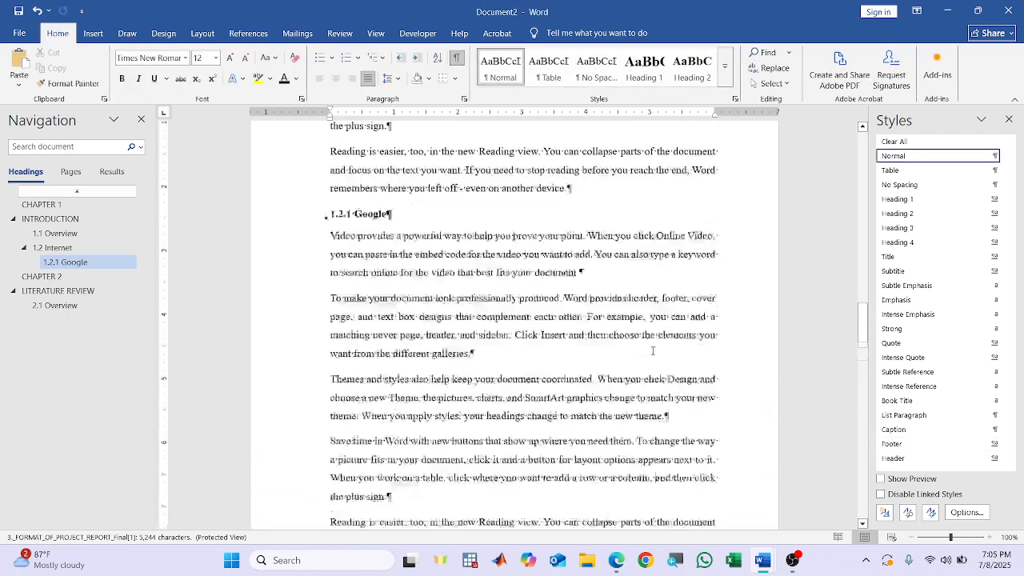
scroll(536, 230, "up", 20)
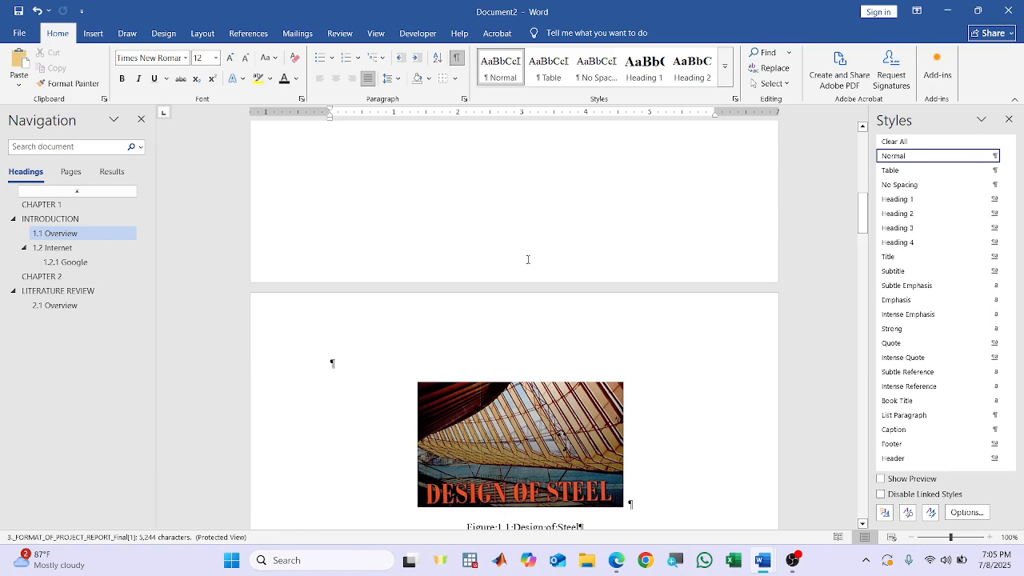
scroll(526, 259, "down", 15)
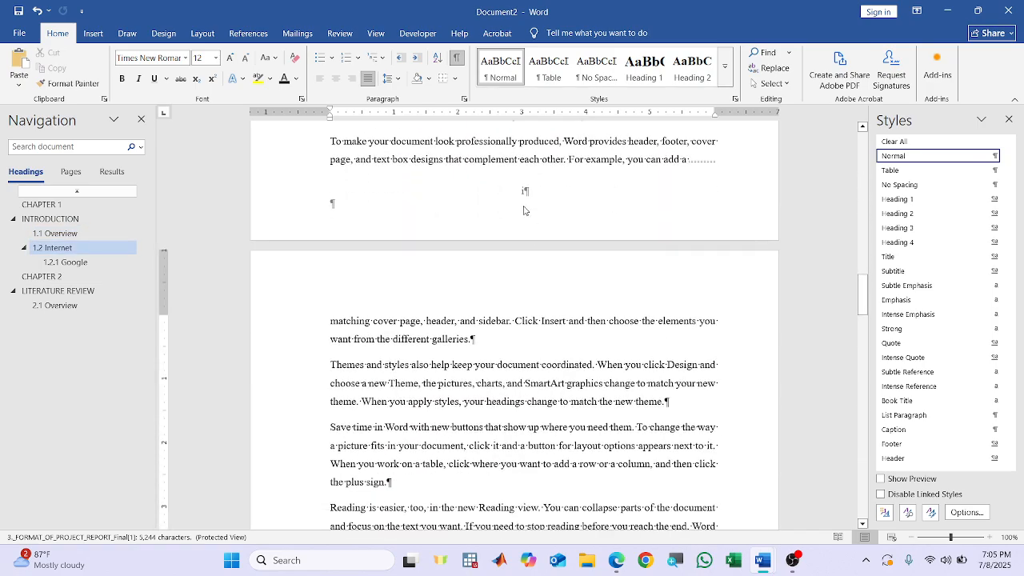
scroll(523, 211, "down", 15)
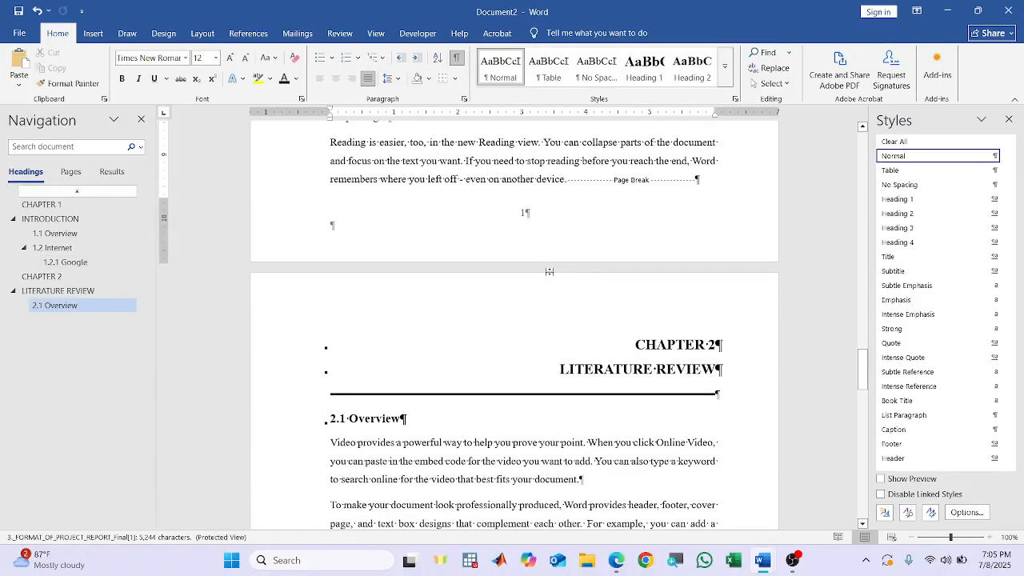
scroll(548, 271, "down", 20)
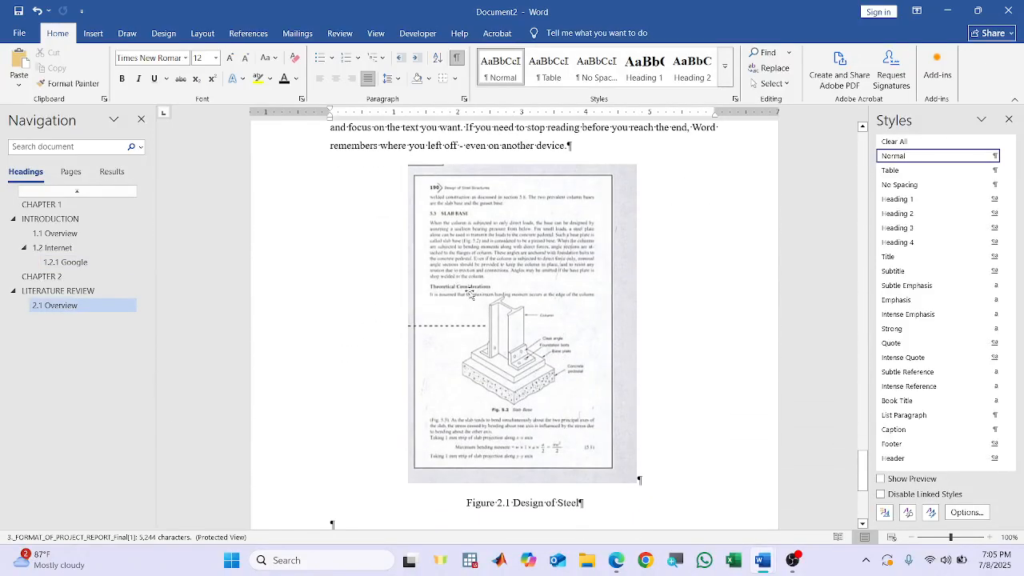
scroll(648, 221, "up", 3)
left_click_drag(864, 466, 870, 137)
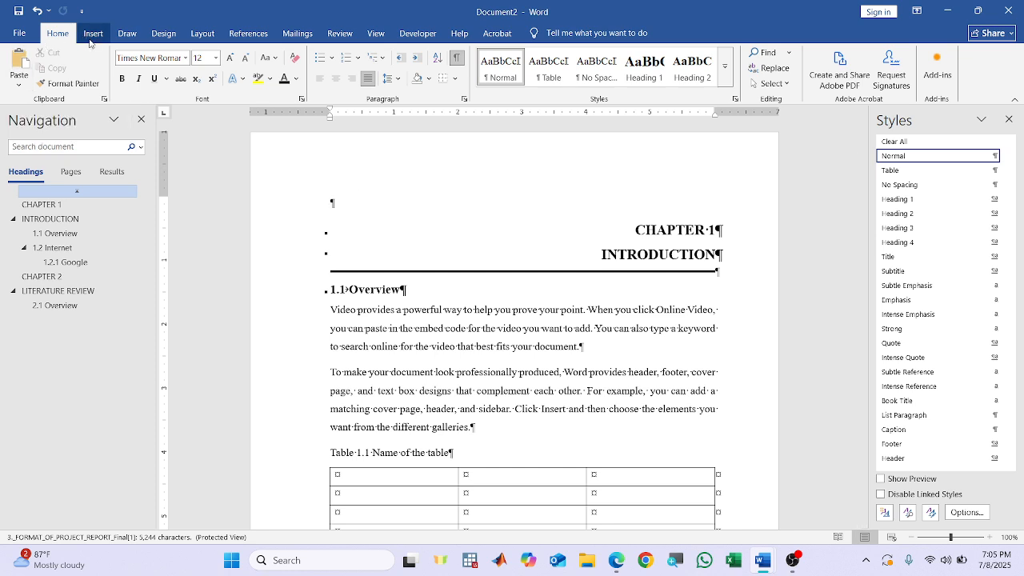
Insert an automatic table of contents titled Contents at the start of the document, above the CHAPTER 1 heading.
left_click(255, 37)
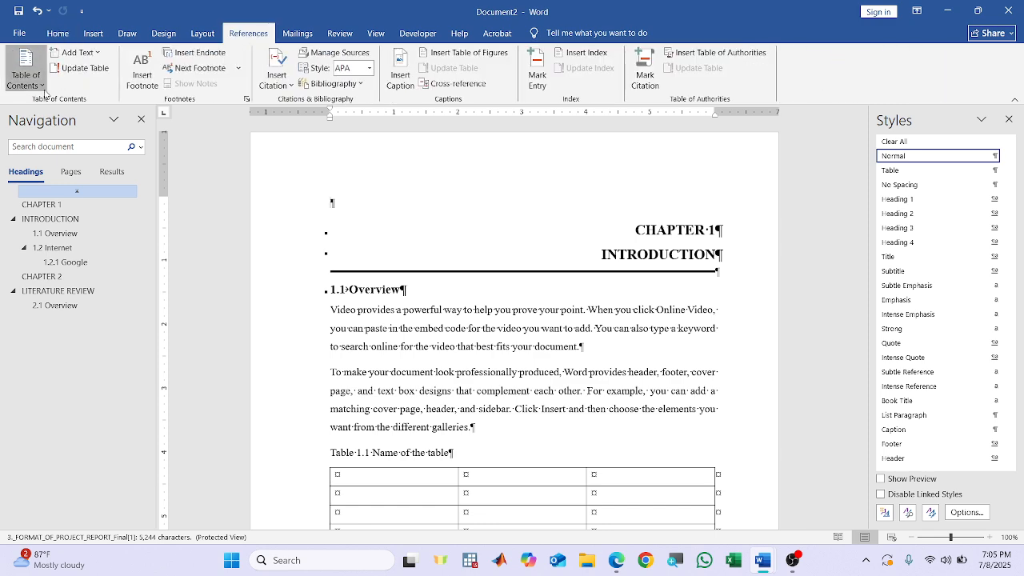
left_click(28, 76)
left_click(78, 156)
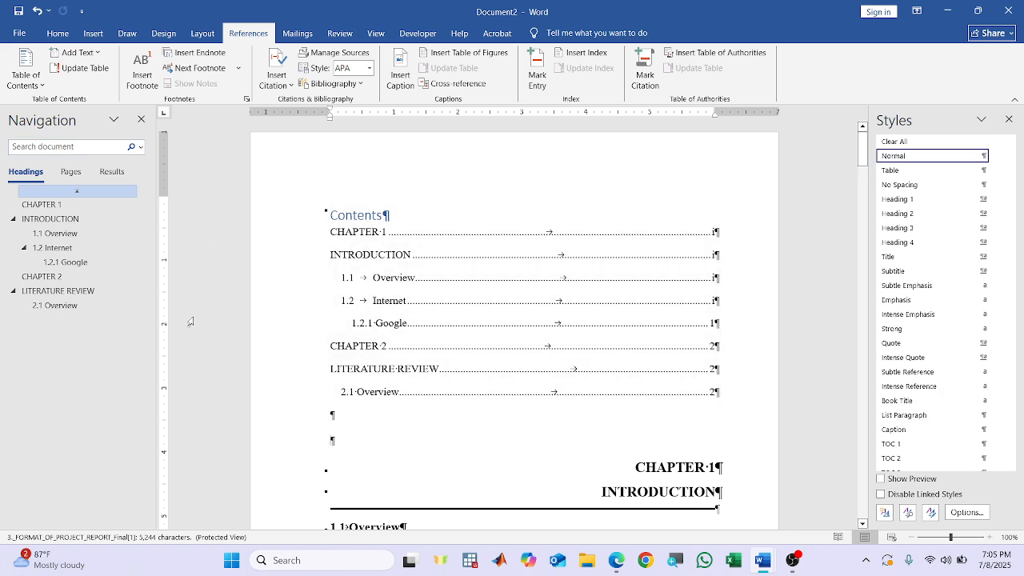
scroll(764, 387, "down", 2)
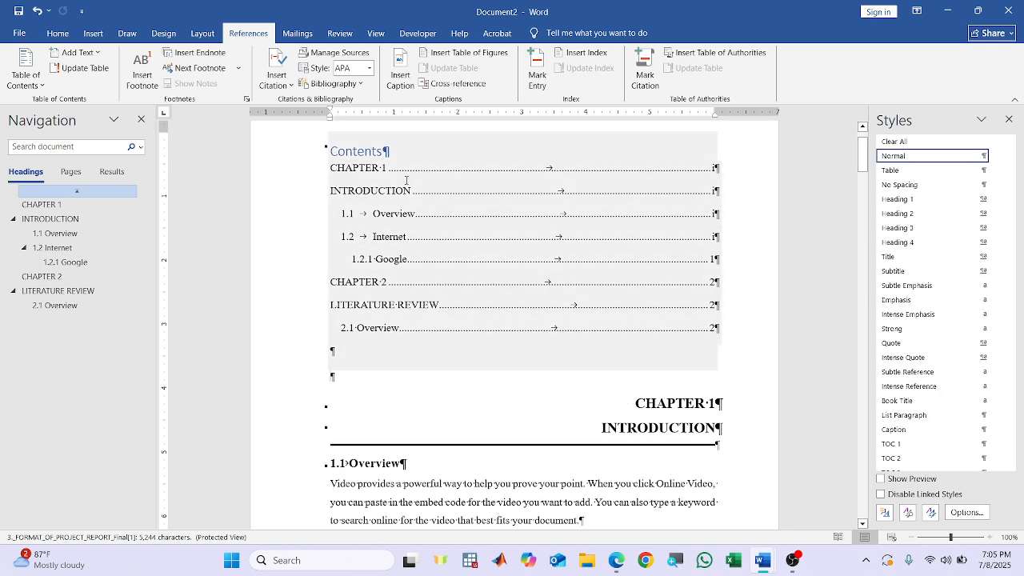
Select the whole table of contents with its title and set its font to Times New Roman, size 12.
left_click(444, 265)
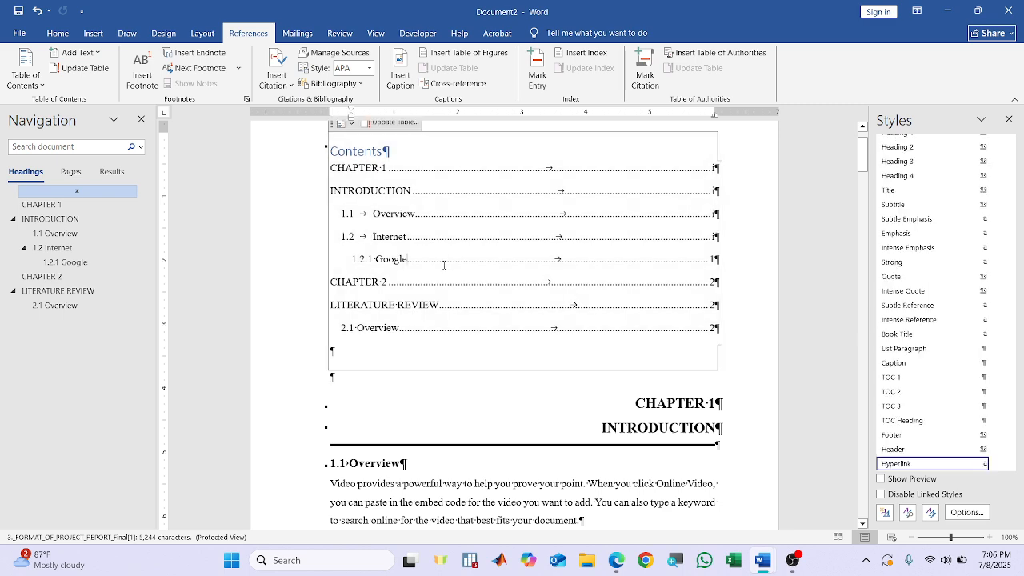
left_click_drag(418, 334, 353, 183)
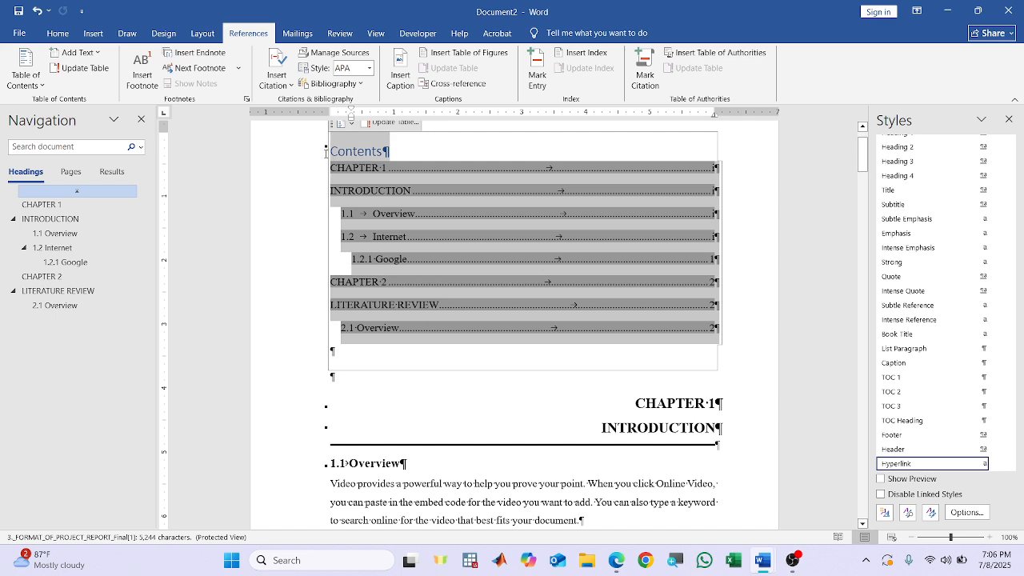
right_click(385, 213)
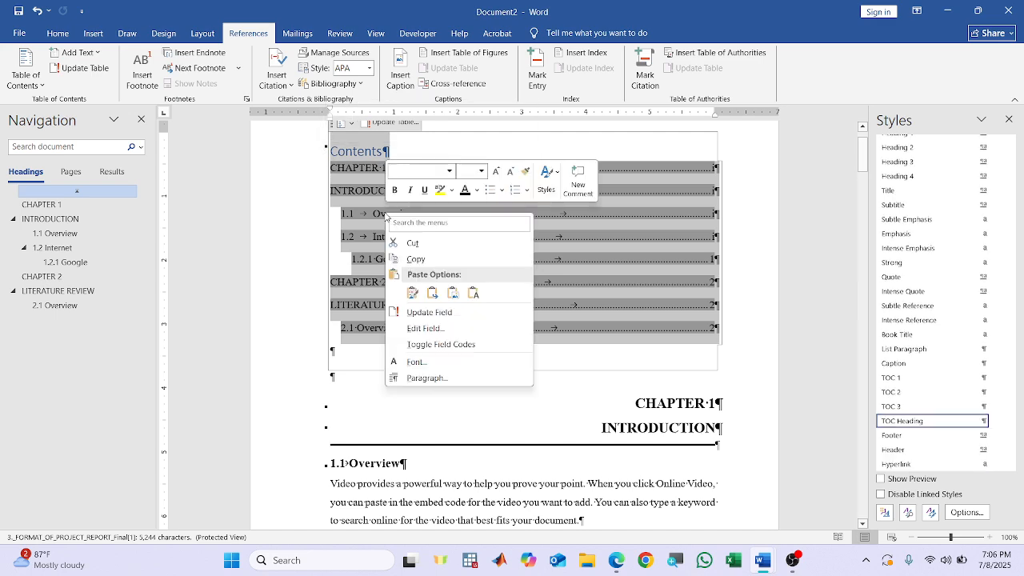
left_click(443, 362)
left_click_drag(398, 111, 109, 197)
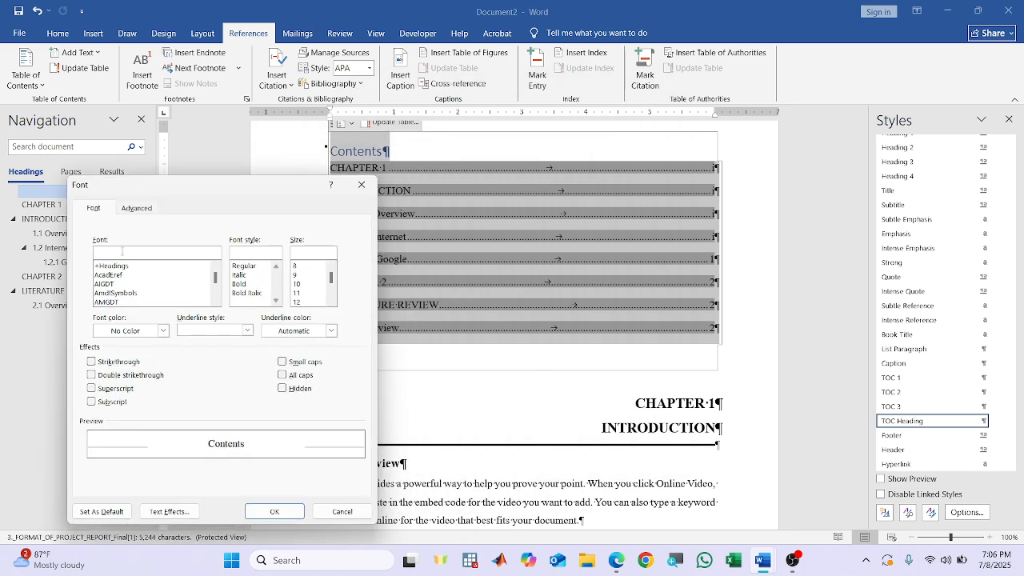
type("times")
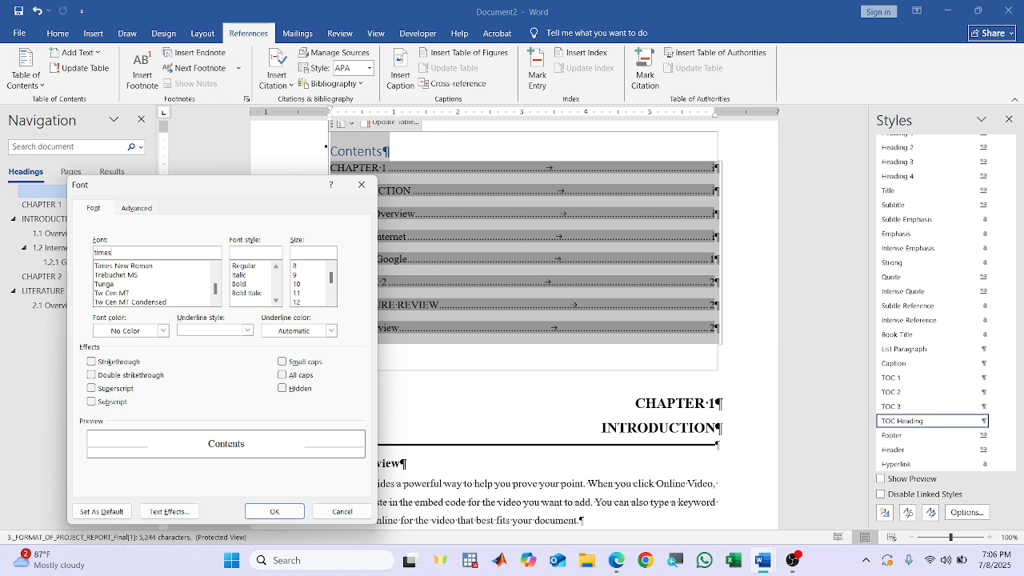
left_click(138, 267)
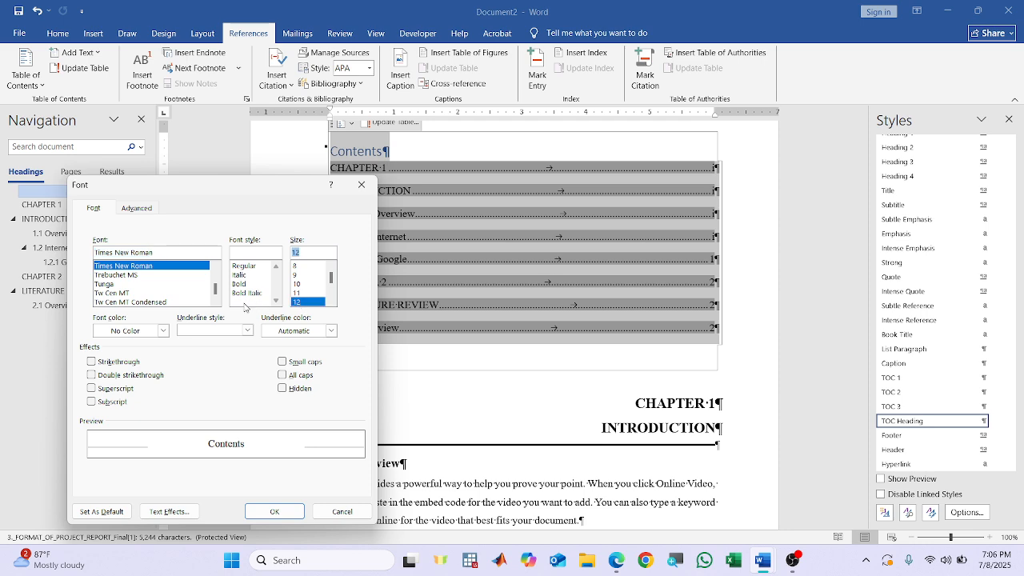
Set the selected table of contents' font color to black and apply the font settings.
left_click(160, 331)
left_click(127, 380)
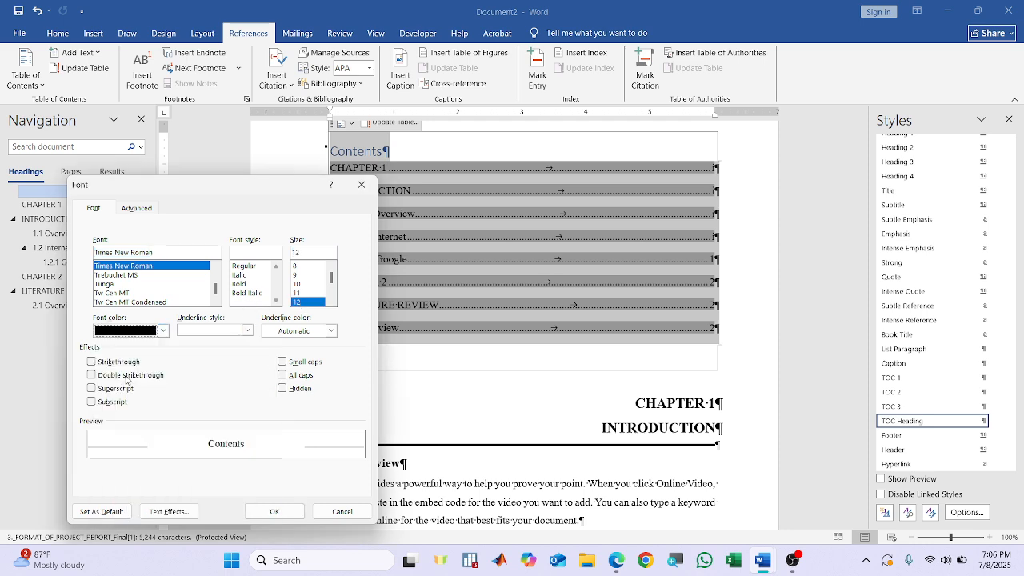
left_click(248, 330)
left_click(248, 330)
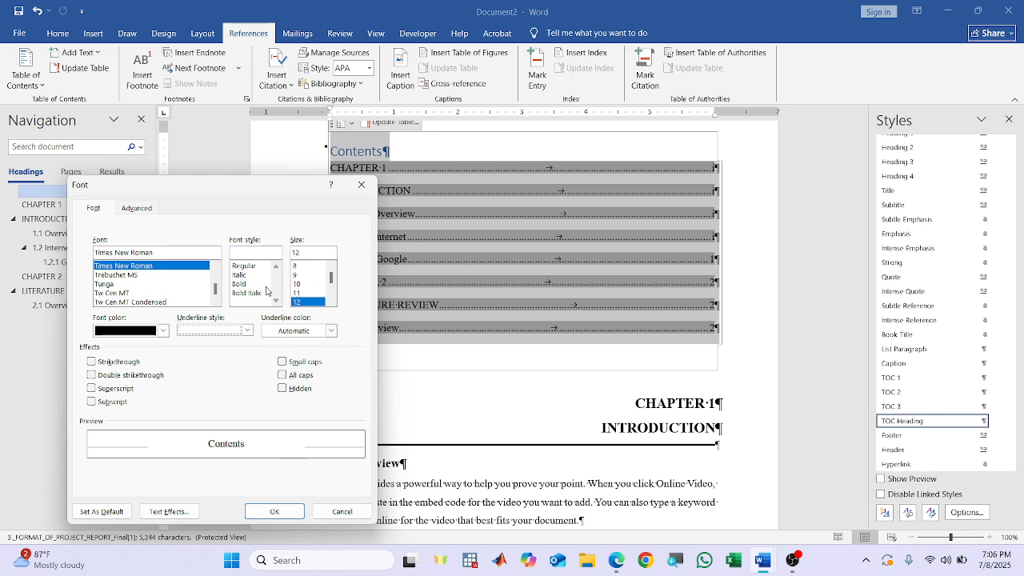
left_click(137, 209)
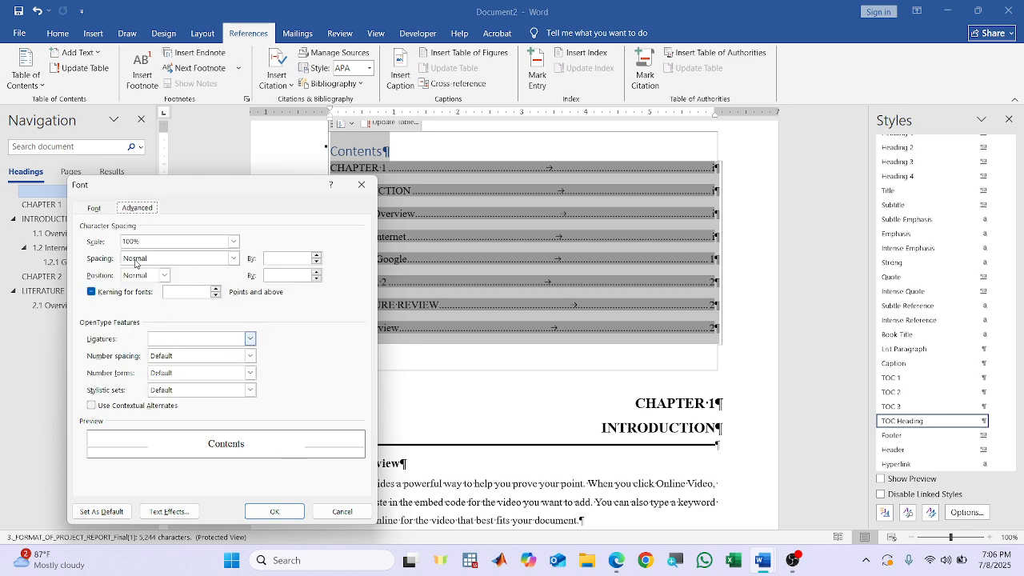
left_click(274, 510)
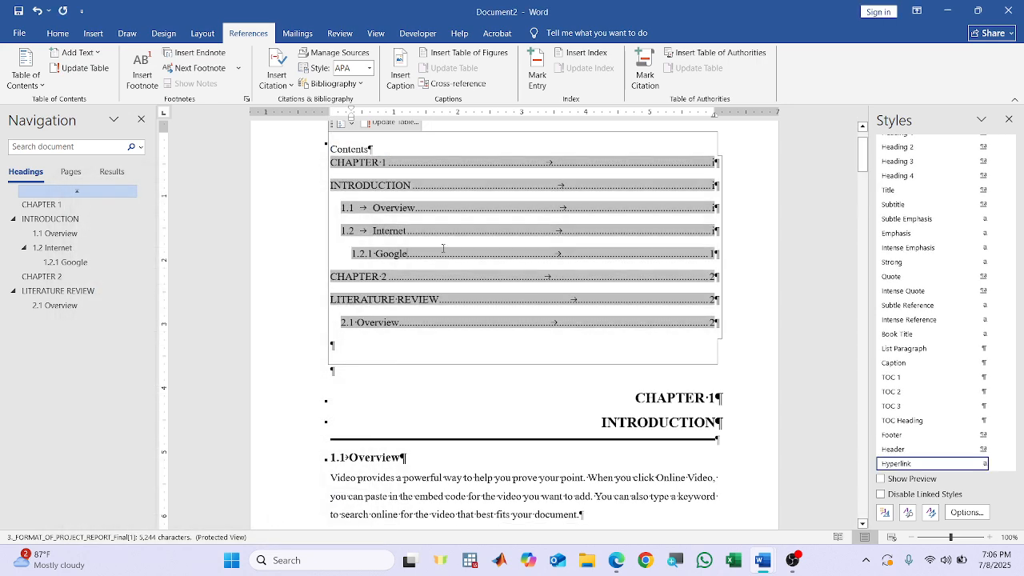
Center the Contents title above the table of contents.
scroll(412, 204, "up", 2)
left_click(351, 213)
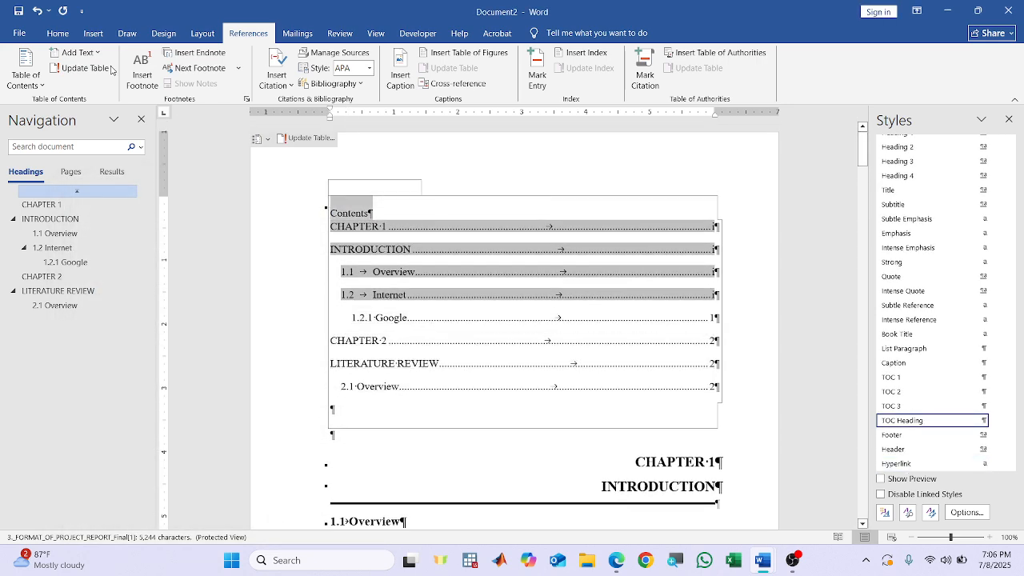
left_click(57, 33)
left_click(334, 78)
left_click(788, 340)
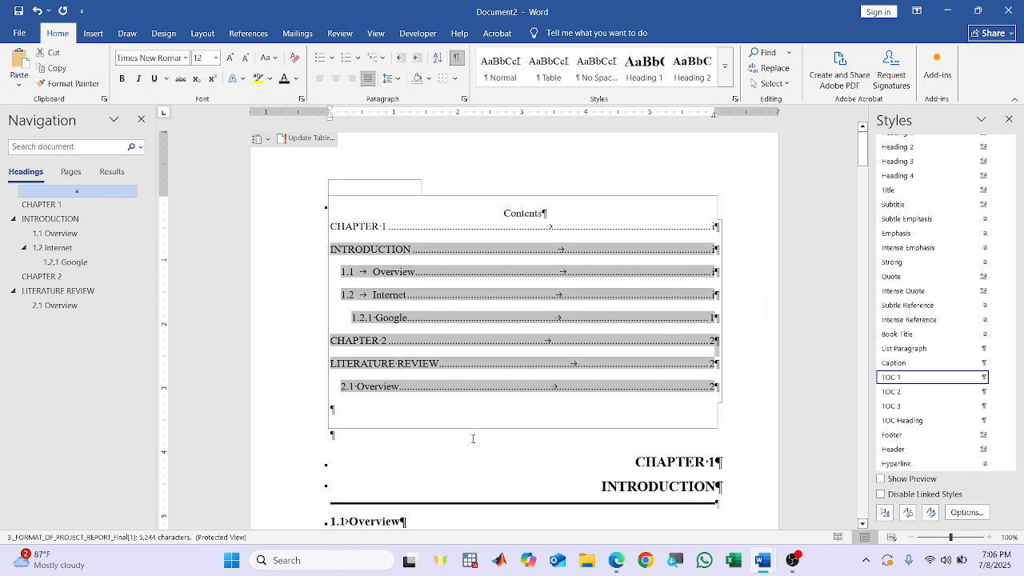
Insert a page break in the blank paragraph between the table of contents and the CHAPTER 1 heading.
left_click(405, 448)
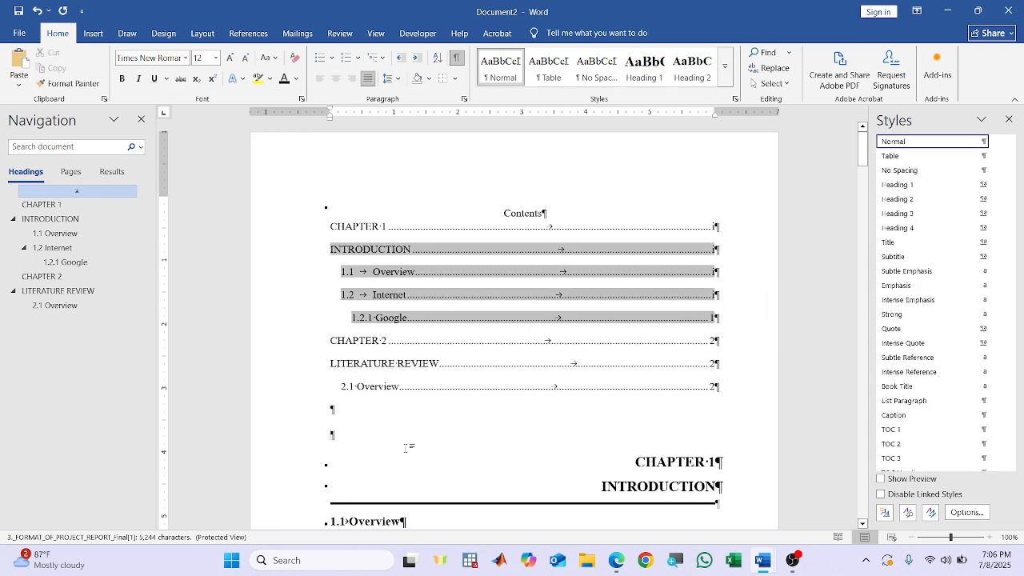
left_click(93, 33)
left_click(74, 73)
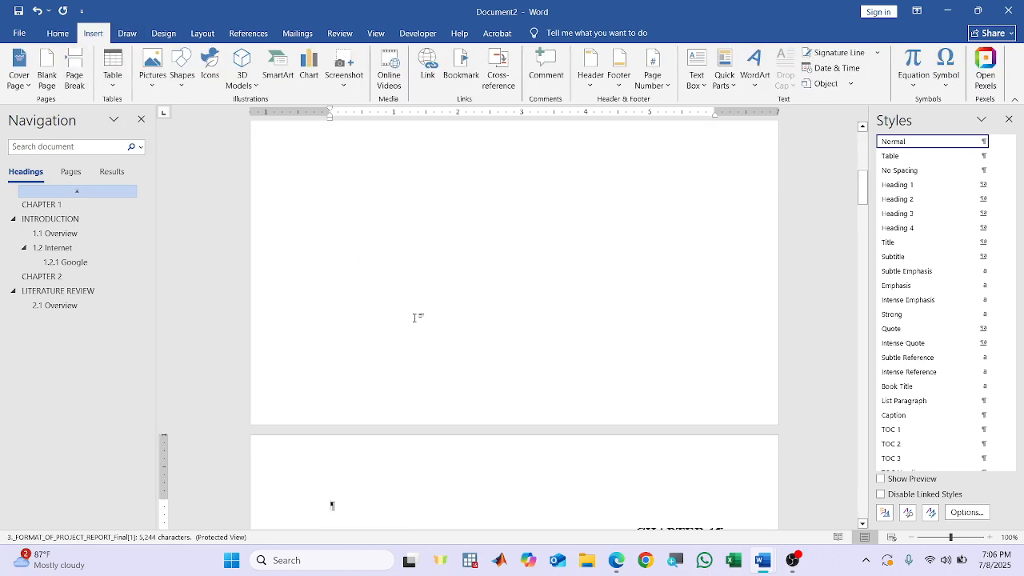
Select the Contents title and increase its font size to 20.
scroll(418, 318, "up", 8)
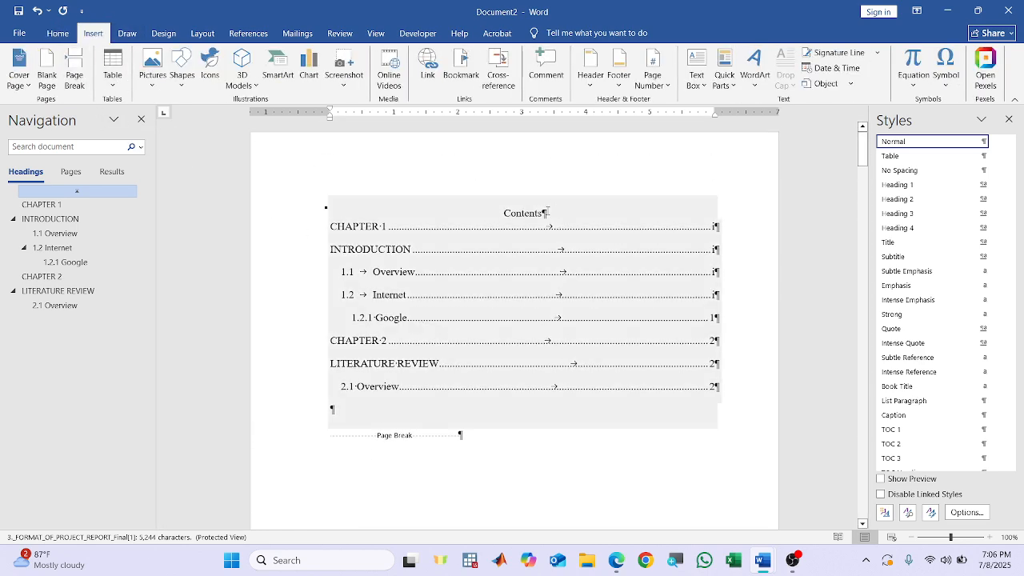
double_click(547, 211)
left_click(58, 33)
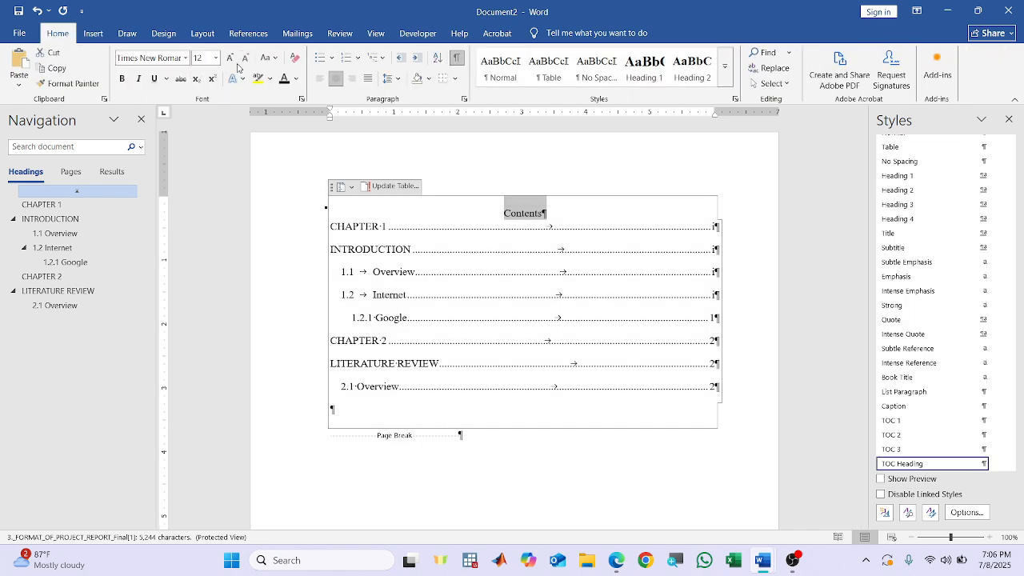
left_click(234, 62)
left_click(234, 63)
left_click(235, 62)
left_click(234, 62)
Insert a table of figures with the caption label Figure on the page after the contents, above CHAPTER 1.
scroll(370, 417, "down", 3)
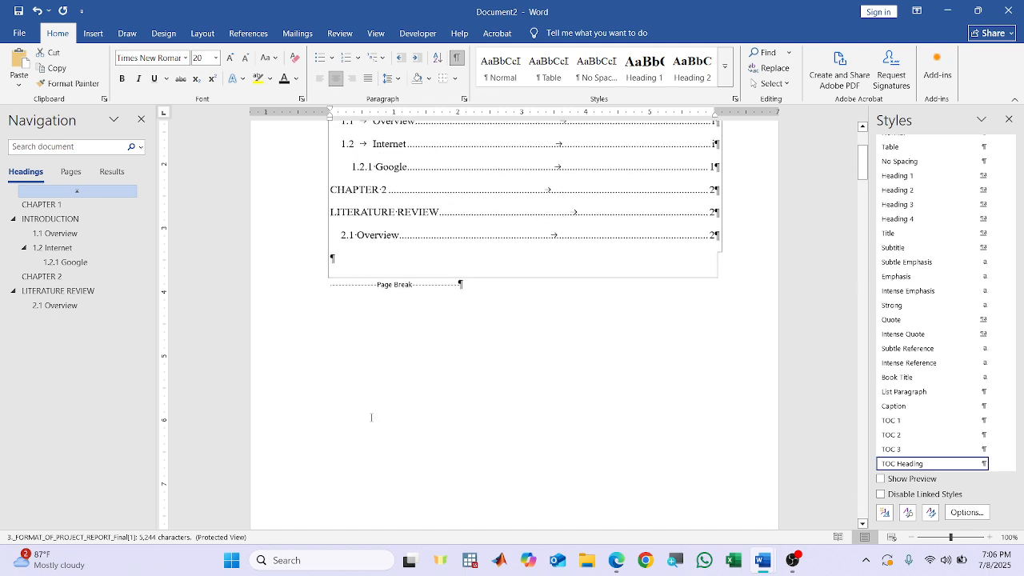
left_click(387, 341)
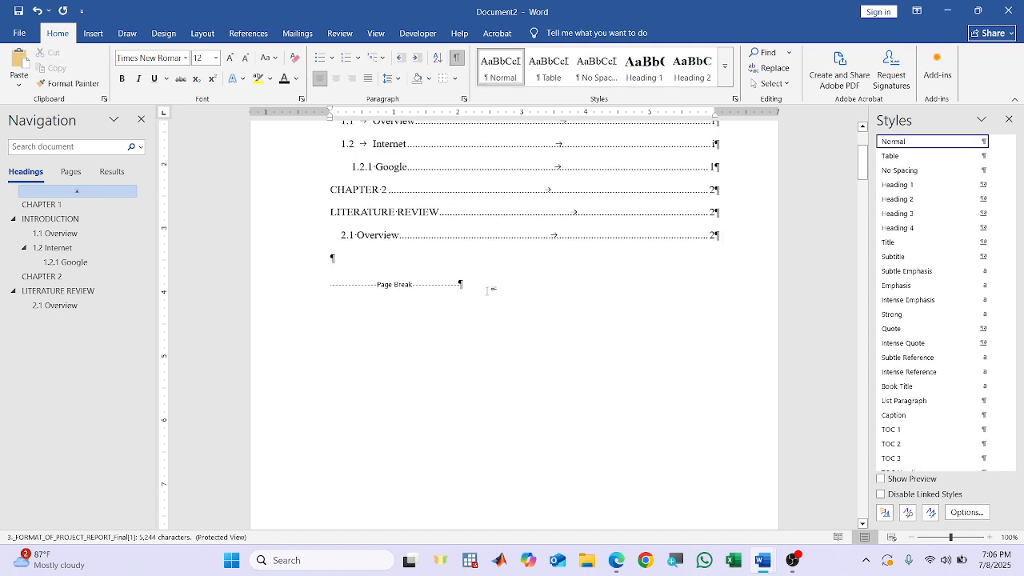
scroll(485, 290, "down", 5)
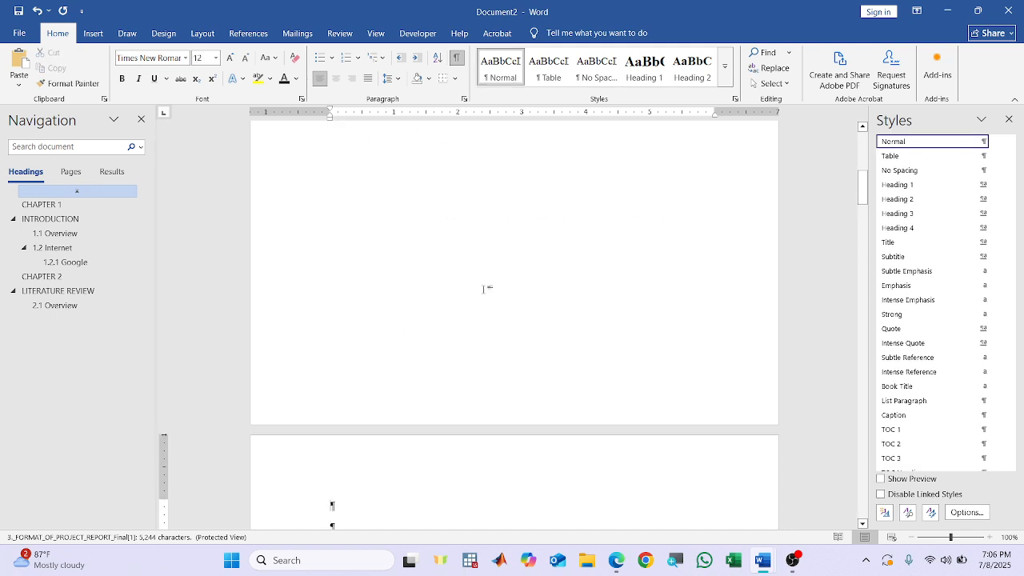
left_click(248, 33)
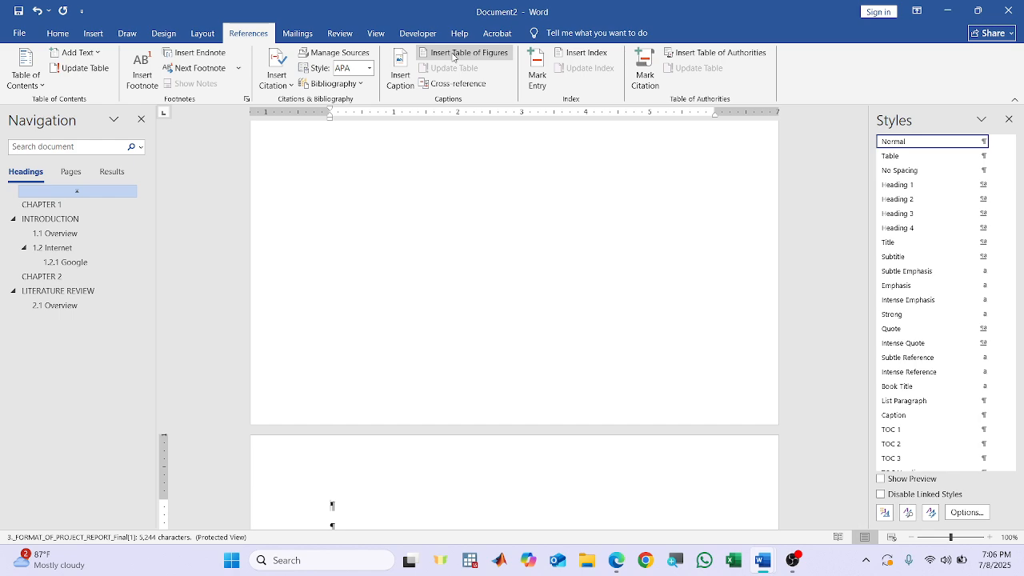
left_click(463, 53)
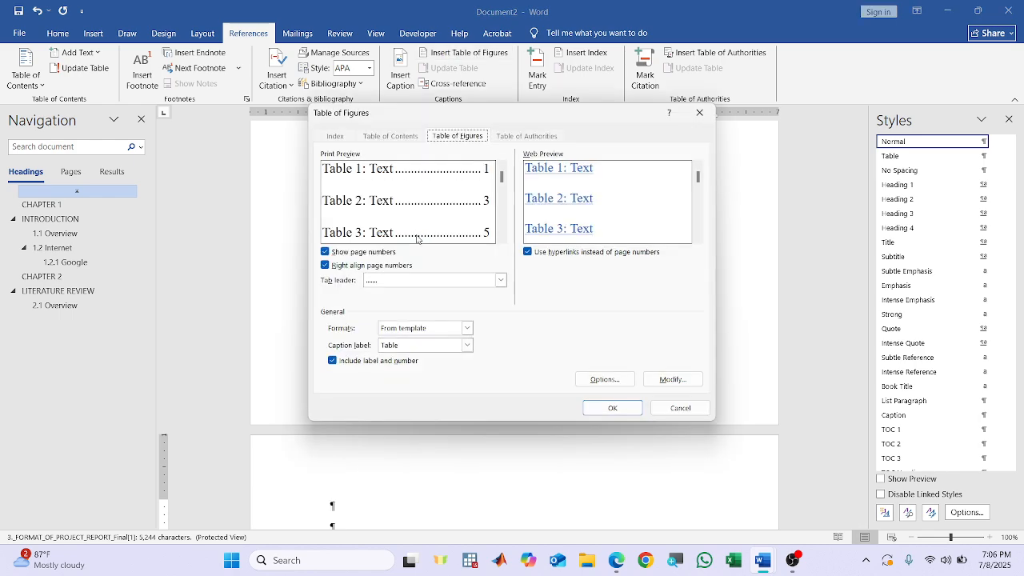
left_click(465, 345)
left_click(423, 369)
left_click(616, 406)
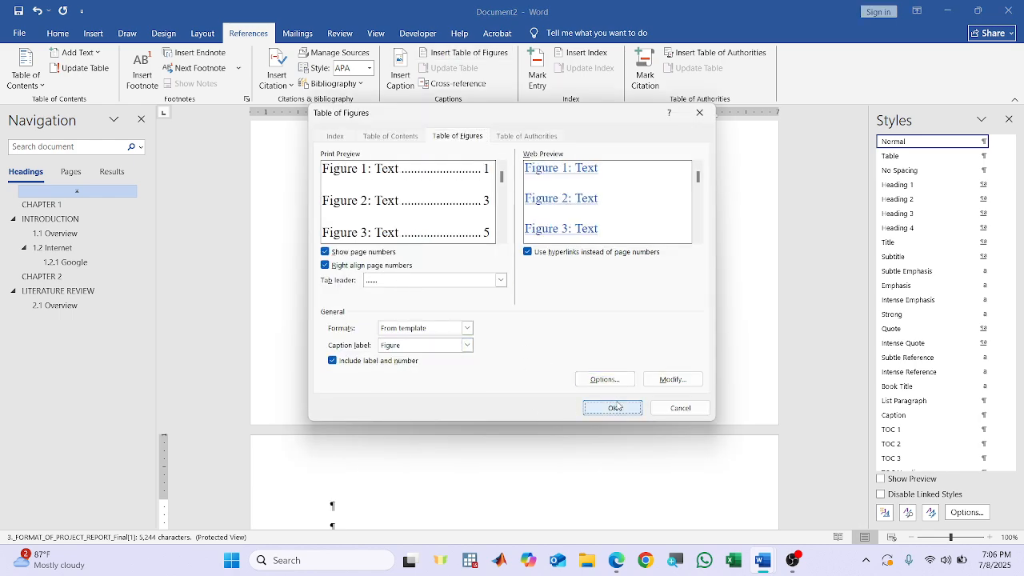
Add a title line reading List of Figures directly above the figure entries.
scroll(439, 368, "down", 3)
left_click(325, 284)
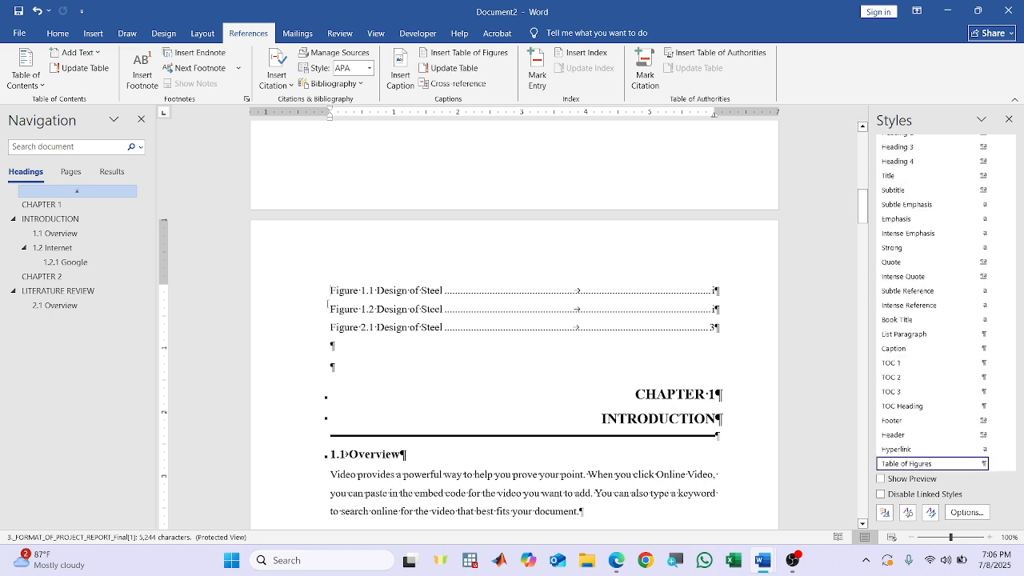
key("Return")
type("1")
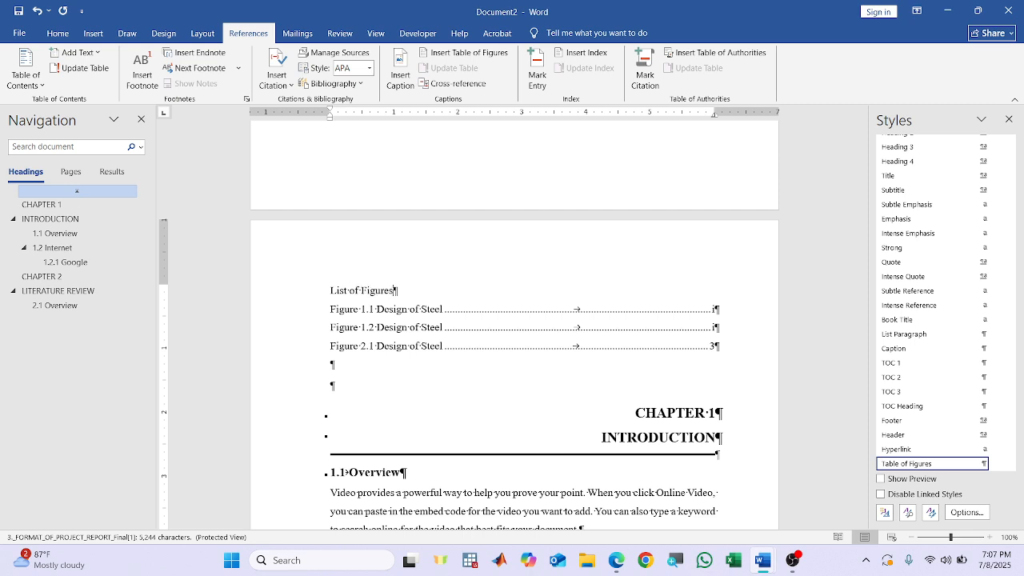
Apply the Heading 1 style to the List of Figures title and center it.
triple_click(394, 290)
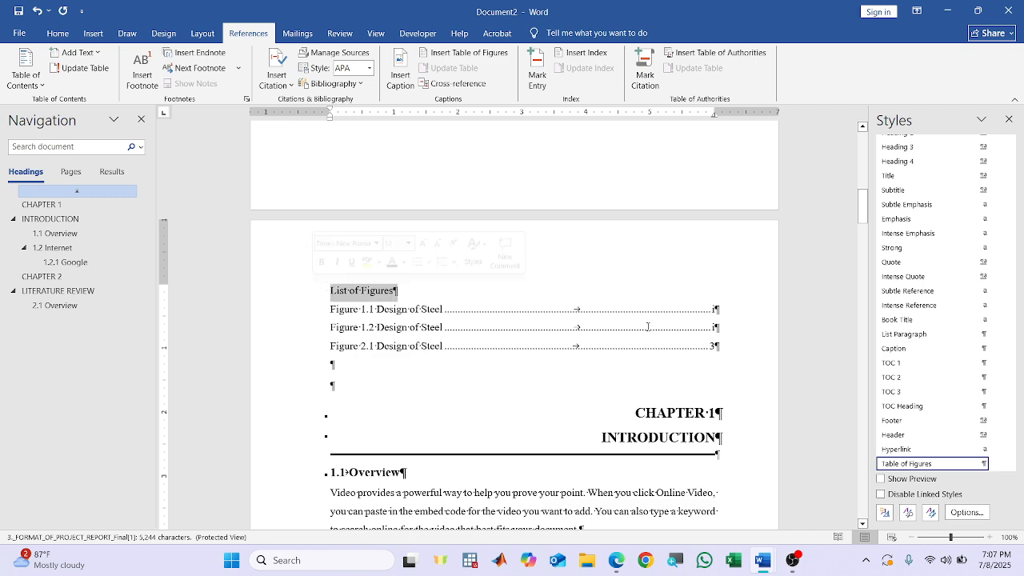
scroll(936, 376, "up", 3)
left_click(935, 199)
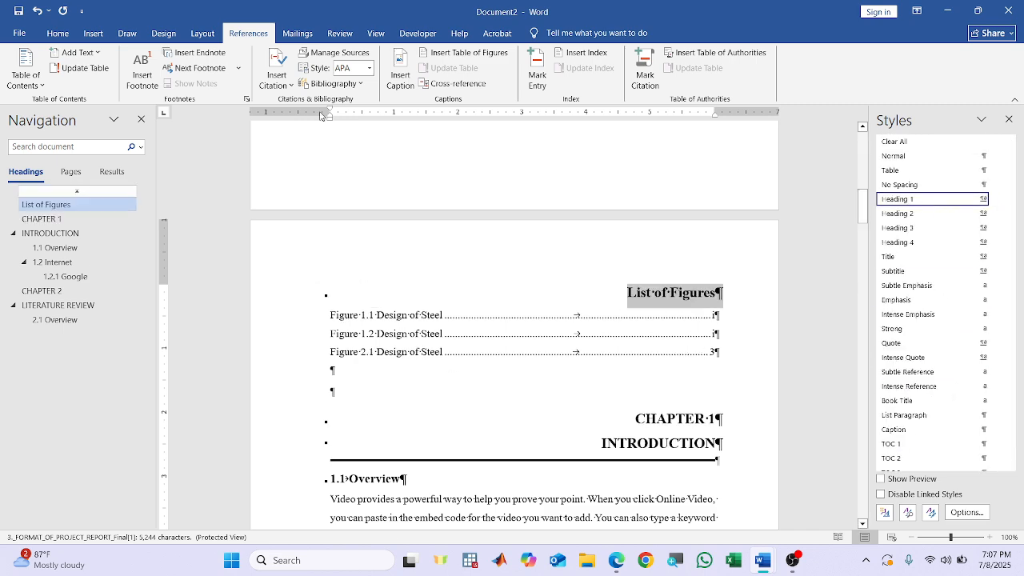
left_click(60, 34)
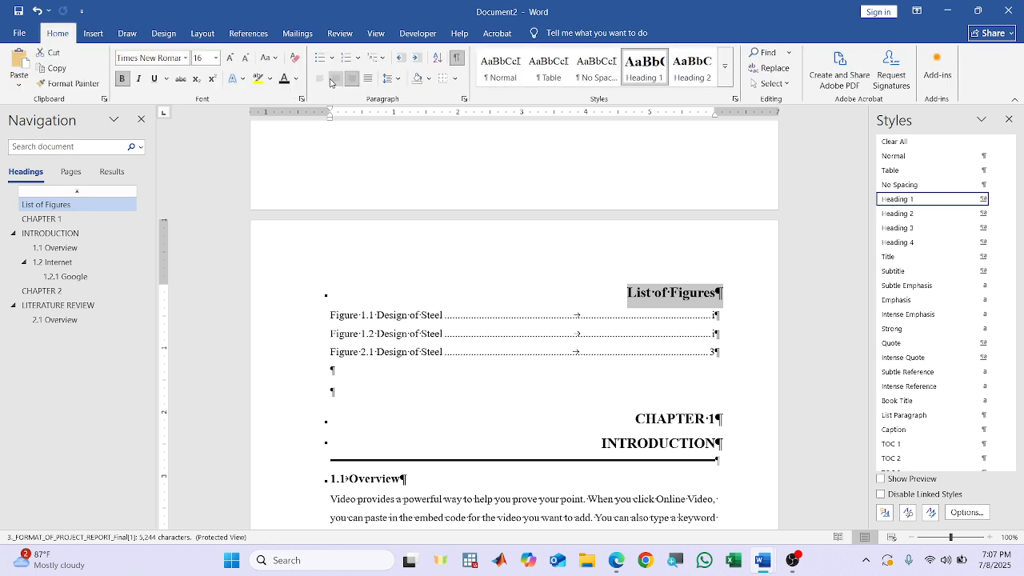
left_click(333, 80)
Insert a page break after the list of figures, before the CHAPTER 1 heading.
left_click(497, 387)
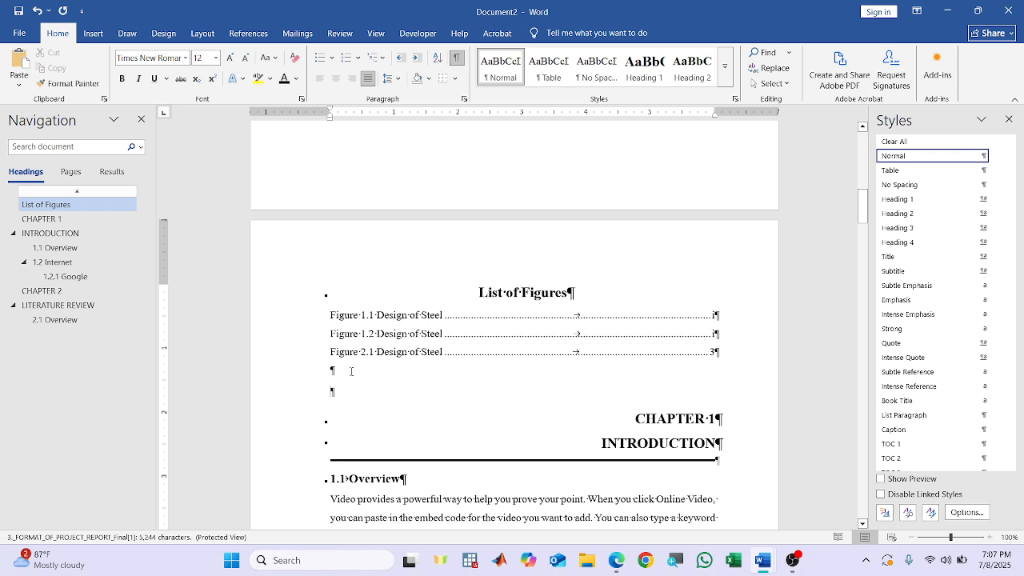
left_click(93, 33)
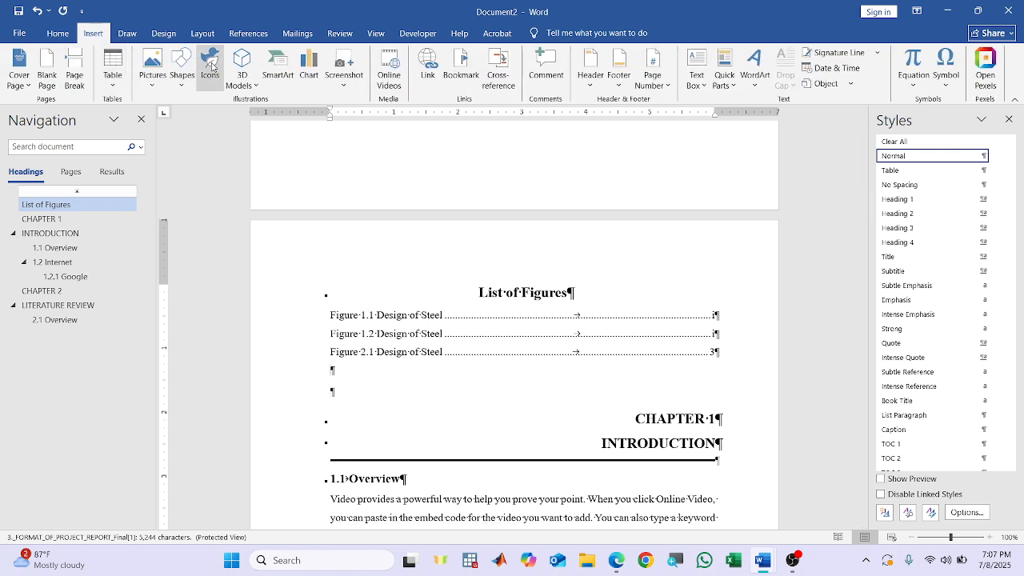
left_click(74, 70)
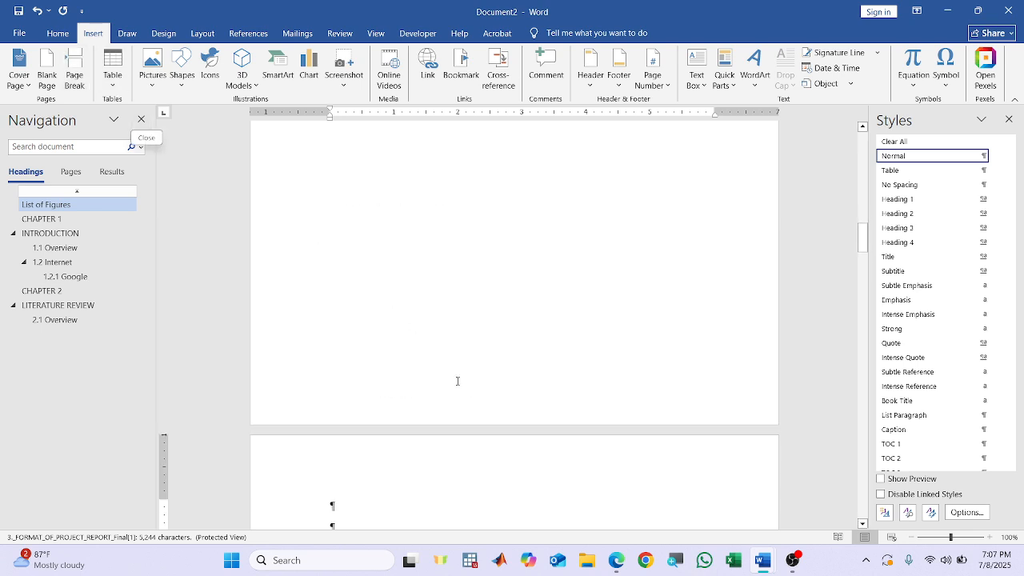
Enter the title List oF Tables at the start of the new page above CHAPTER 1.
type("List OF")
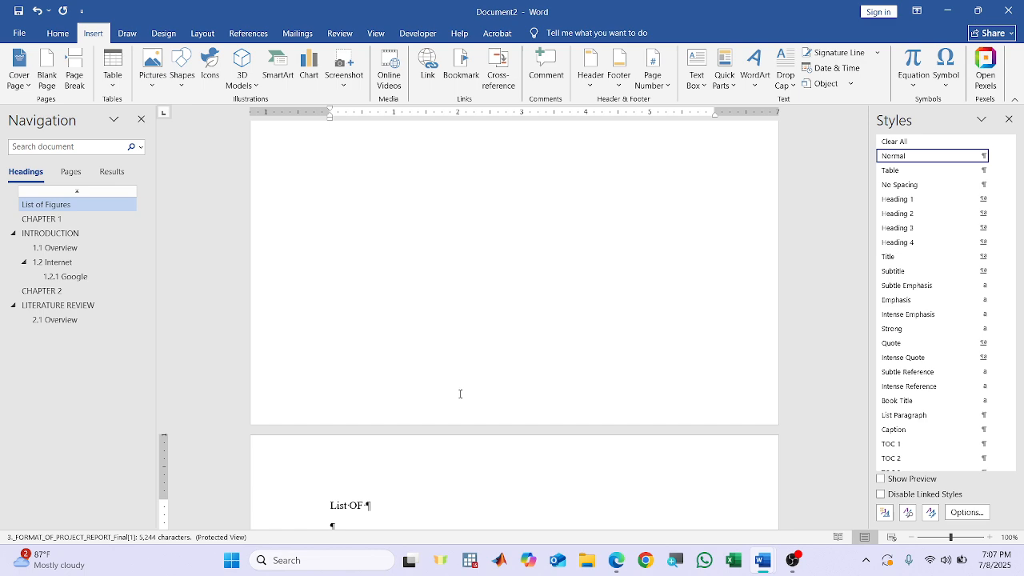
type(" Tables")
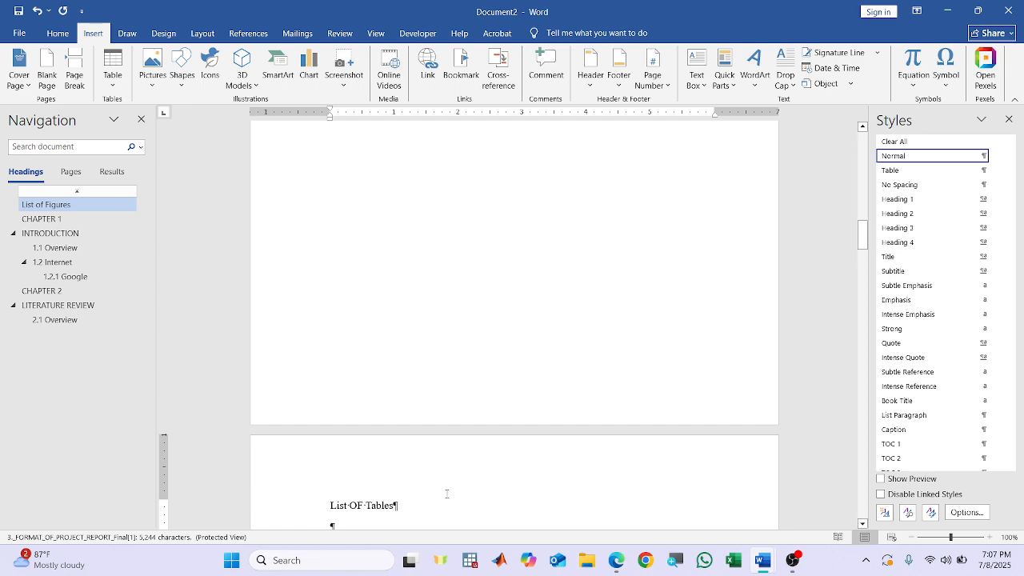
left_click_drag(357, 506, 349, 505)
type("o")
Apply the Heading 1 style to the List oF Tables title and center it.
left_click(281, 505)
left_click(897, 199)
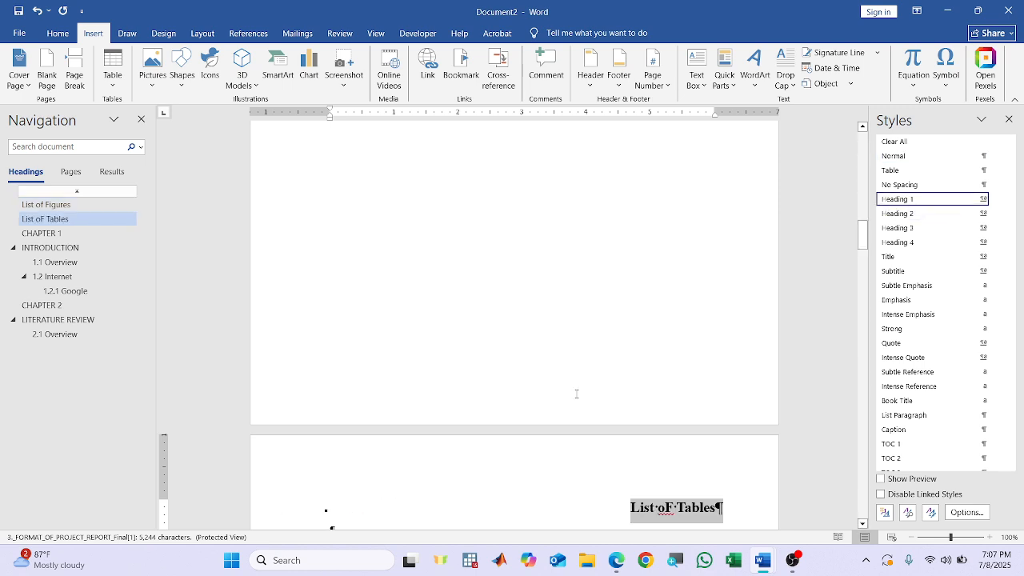
left_click(49, 34)
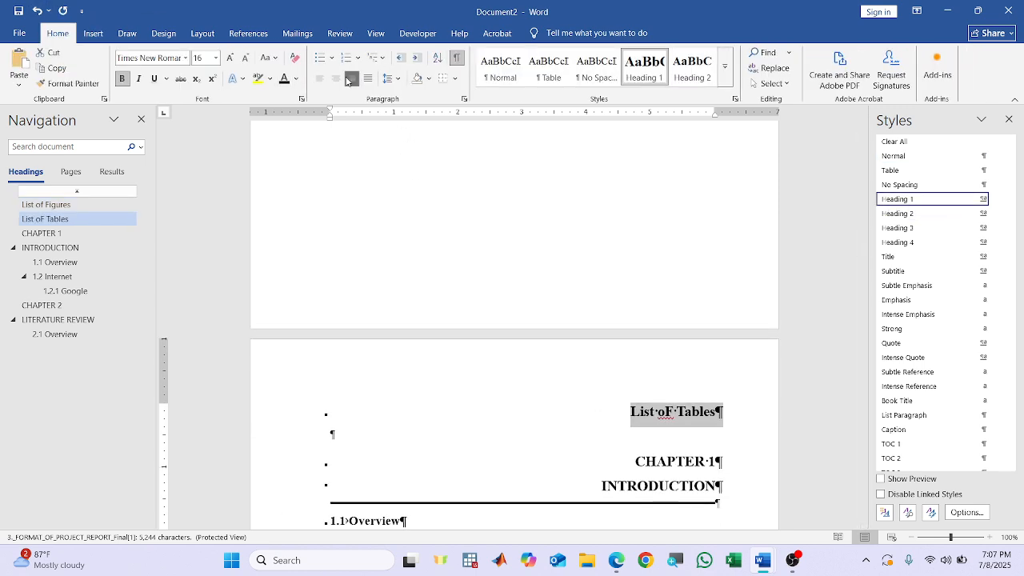
left_click(352, 79)
left_click(336, 78)
Add a new line under the List oF Tables title and insert a table of figures with the caption label Table.
left_click(588, 432)
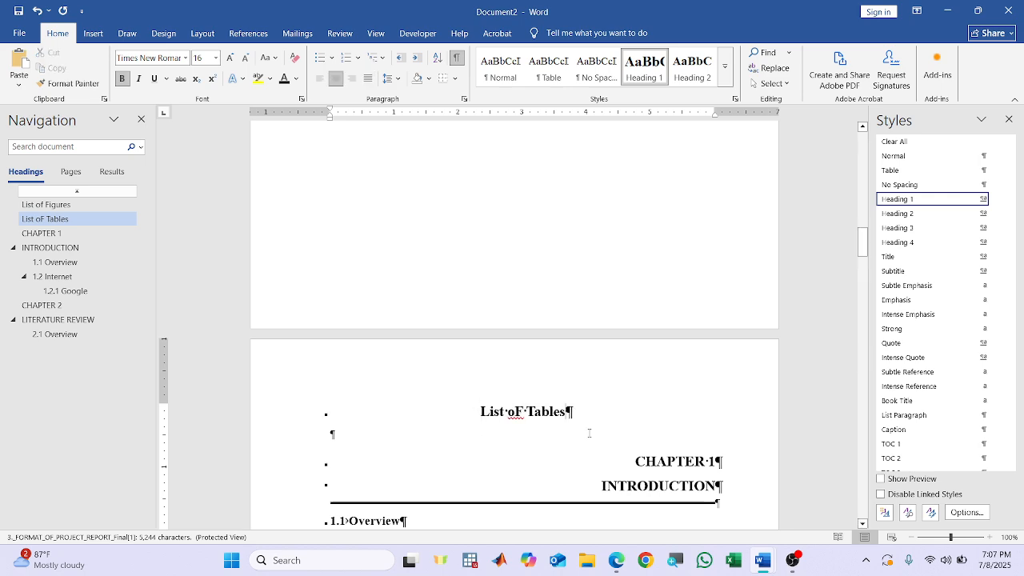
key("Return")
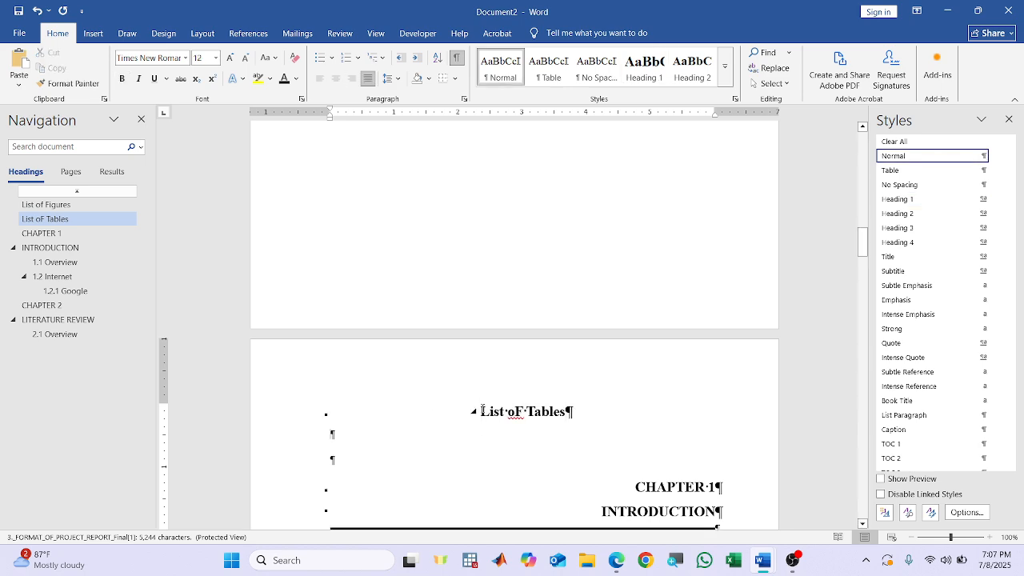
left_click(251, 33)
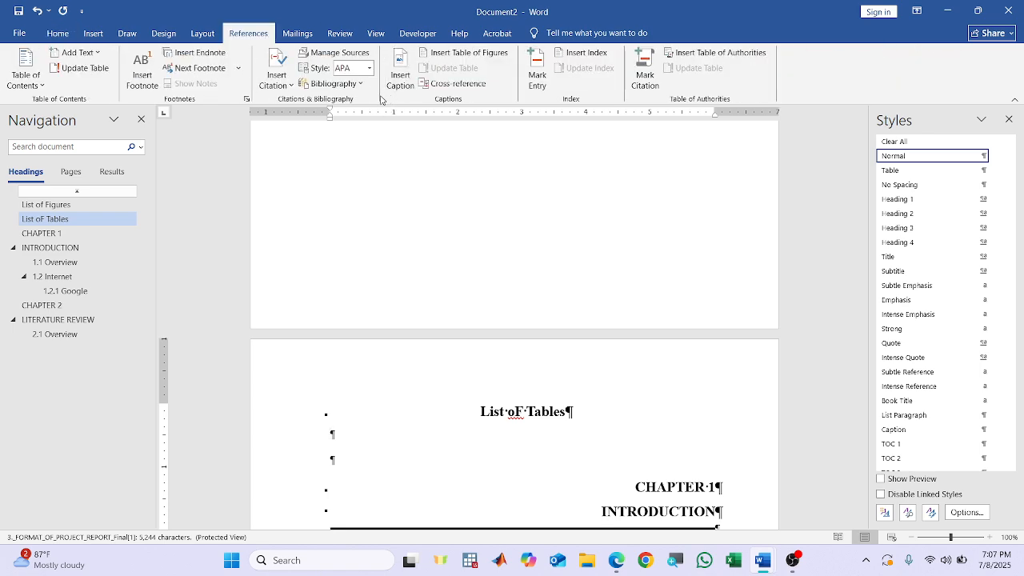
left_click(464, 53)
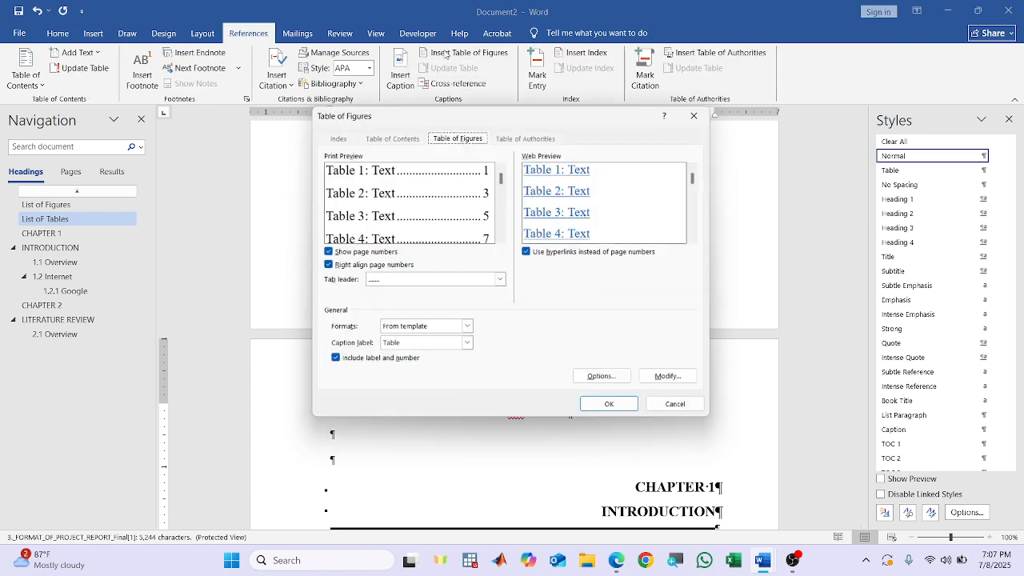
left_click(419, 349)
left_click(411, 386)
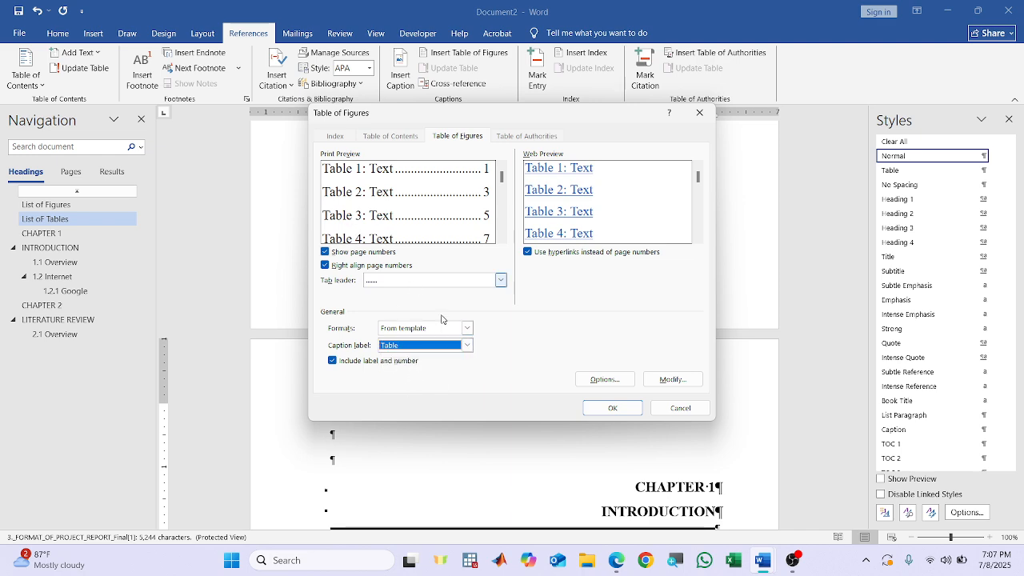
left_click(612, 407)
Insert a page break after the list of tables and delete the blank paragraphs above the CHAPTER 1 heading.
scroll(502, 497, "down", 4)
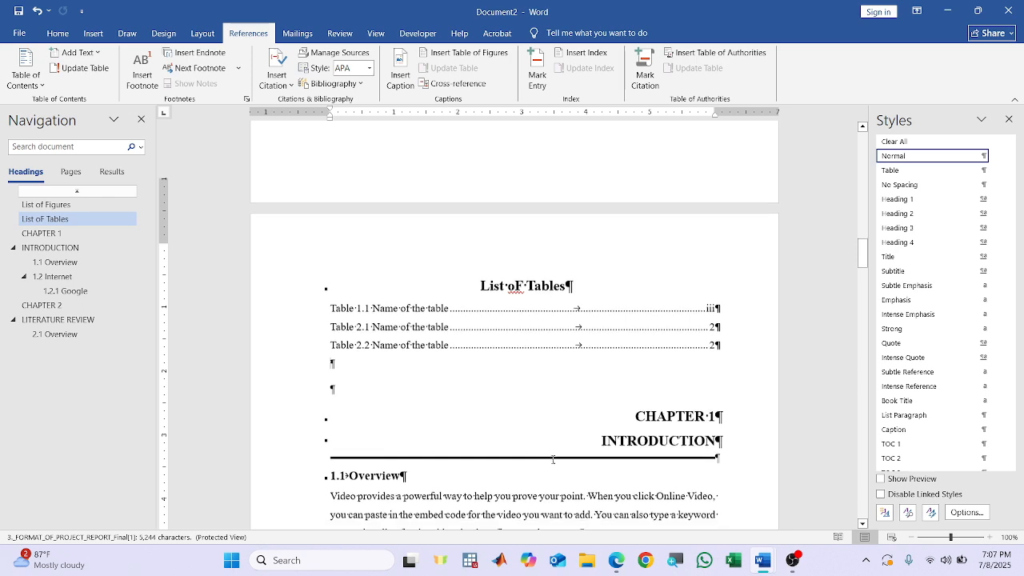
left_click(48, 35)
left_click(92, 33)
left_click(74, 68)
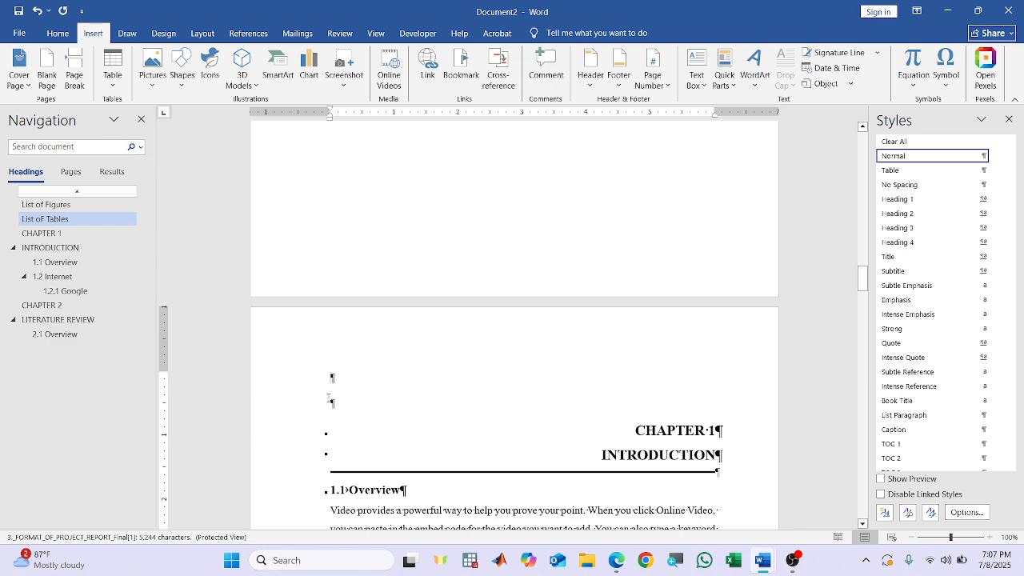
key("BackSpace")
key("BackSpace")
Review the front-matter pages from the list of tables back to the table of contents.
scroll(610, 379, "up", 8)
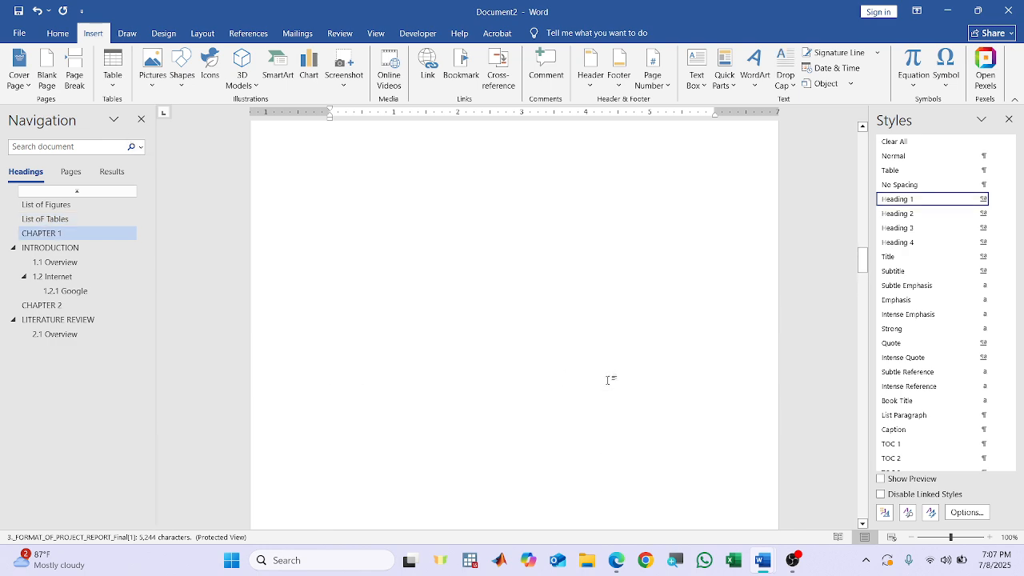
scroll(608, 379, "up", 12)
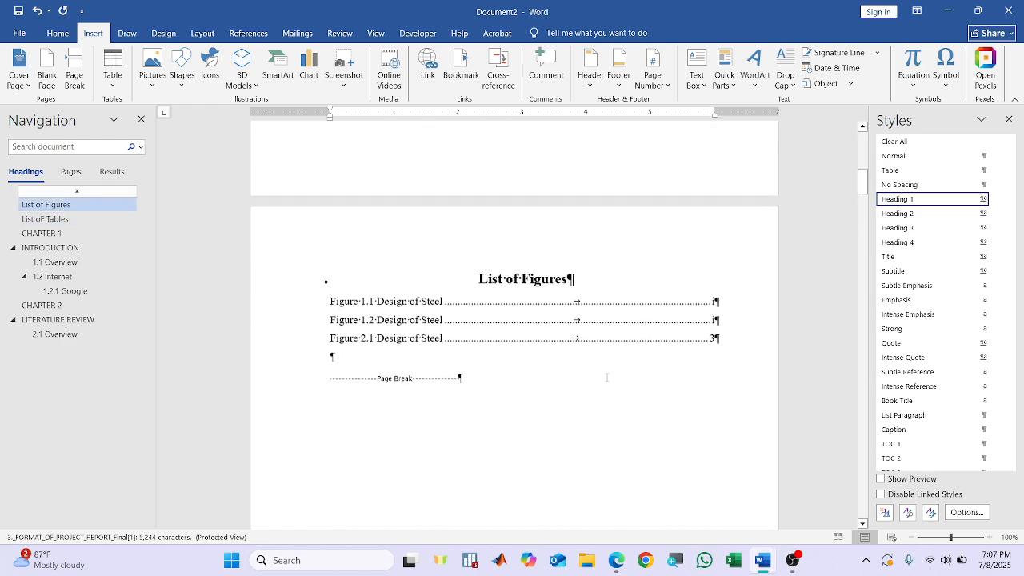
scroll(604, 362, "up", 2)
scroll(614, 367, "down", 6)
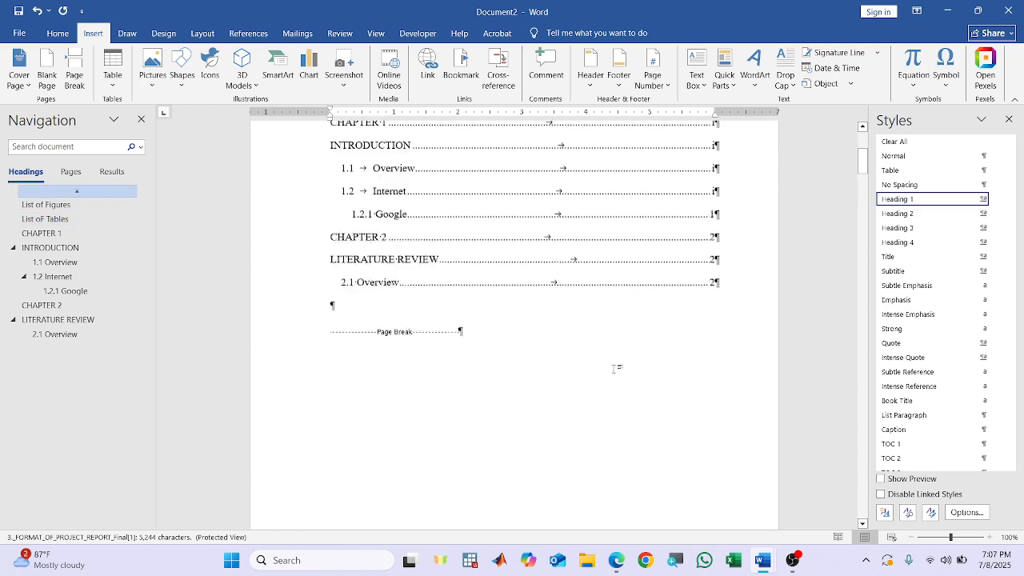
scroll(613, 370, "up", 4)
scroll(611, 370, "up", 2)
scroll(610, 370, "down", 8)
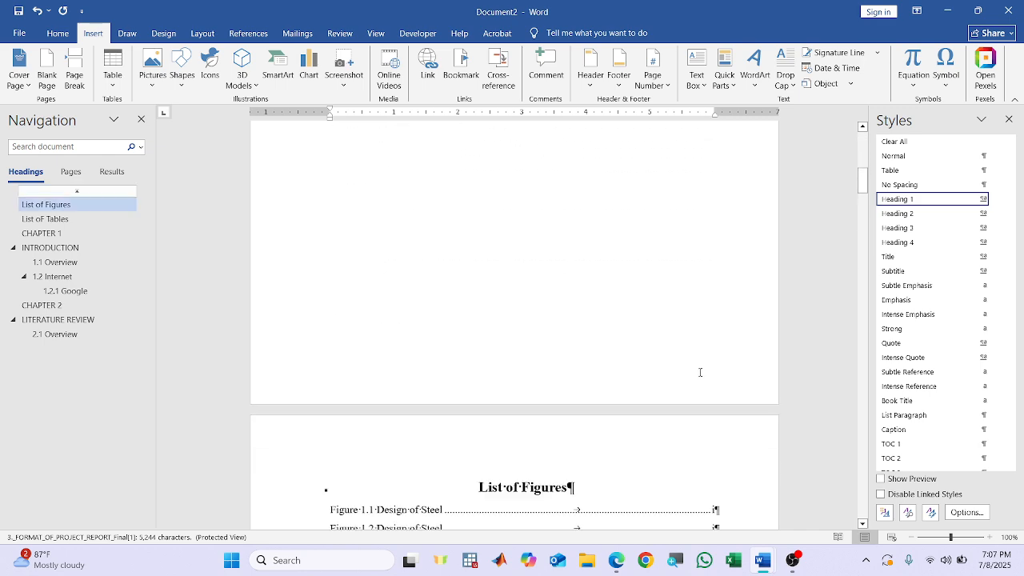
Update the entire table of entries under the List oF Tables title.
scroll(662, 339, "down", 15)
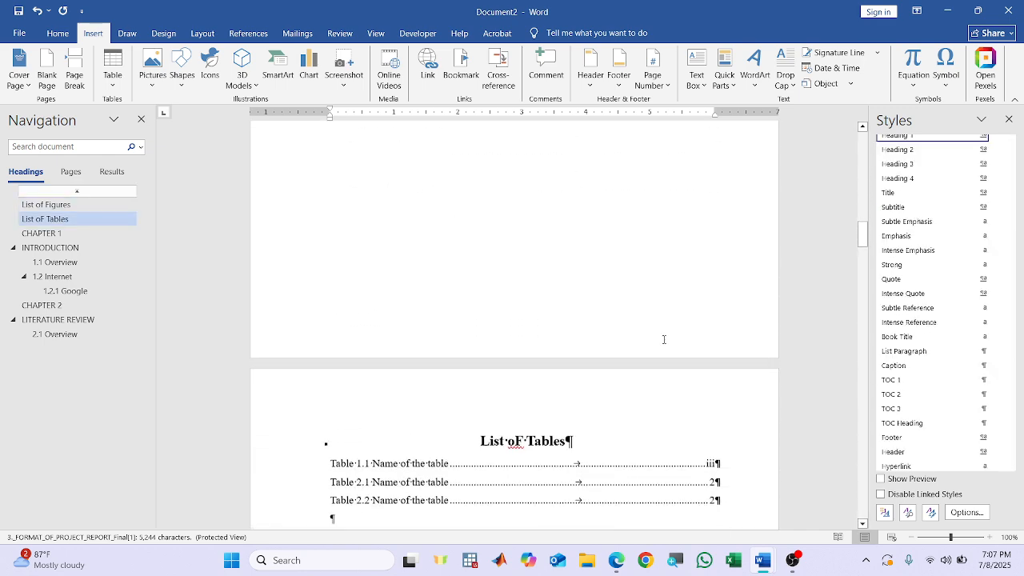
scroll(560, 337, "up", 10)
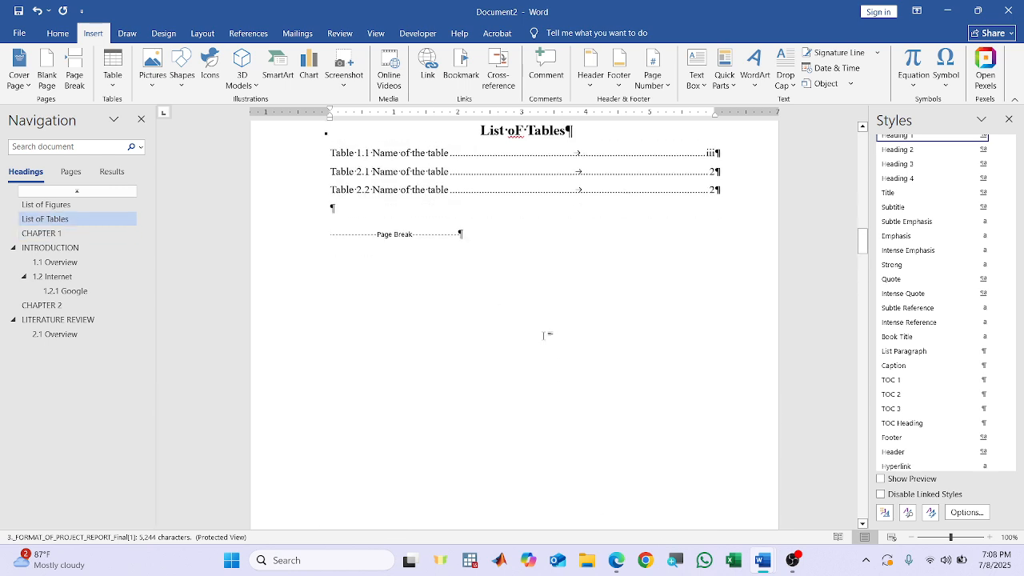
left_click(414, 263)
right_click(417, 268)
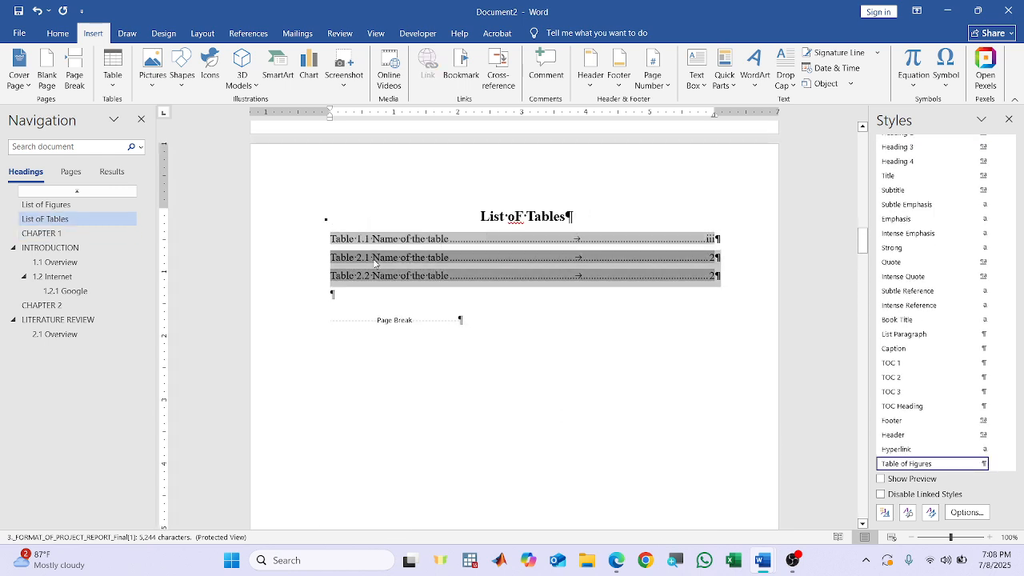
left_click(416, 359)
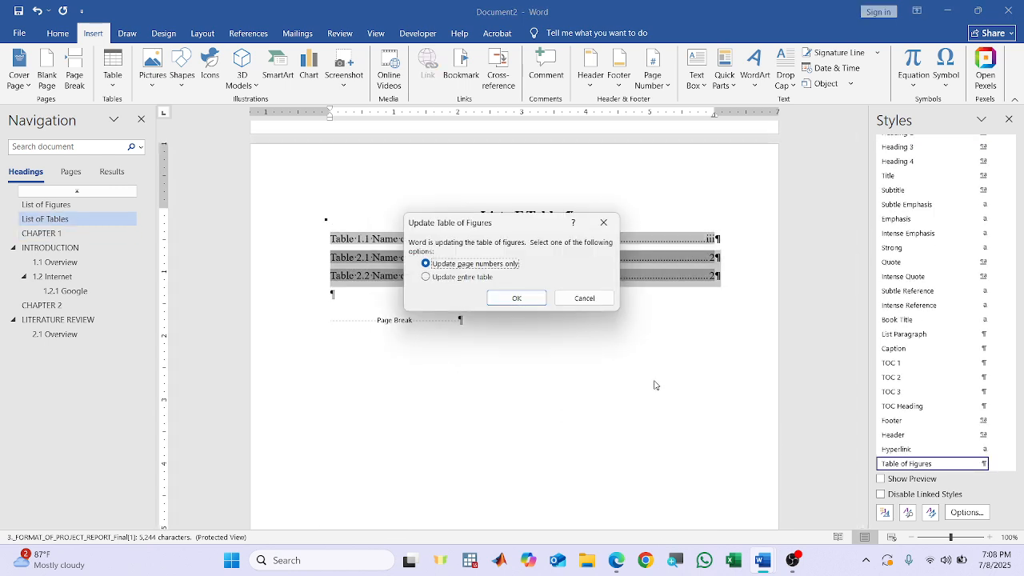
left_click(482, 277)
left_click(515, 298)
Add a new paragraph above the Table 1.1 caption in section 1.1 Overview and generate sample text there with =rand().
scroll(580, 380, "down", 6)
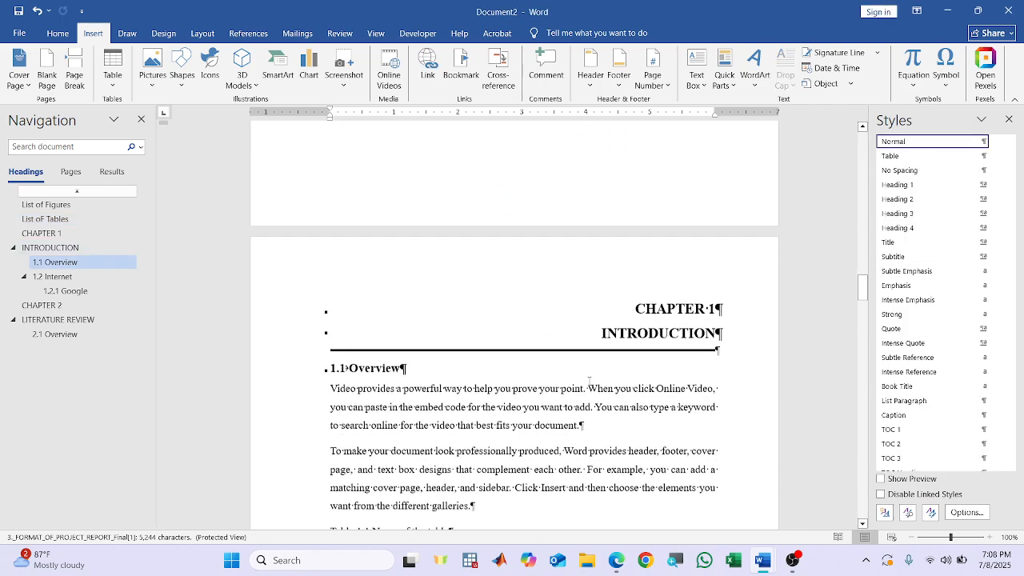
scroll(588, 380, "down", 5)
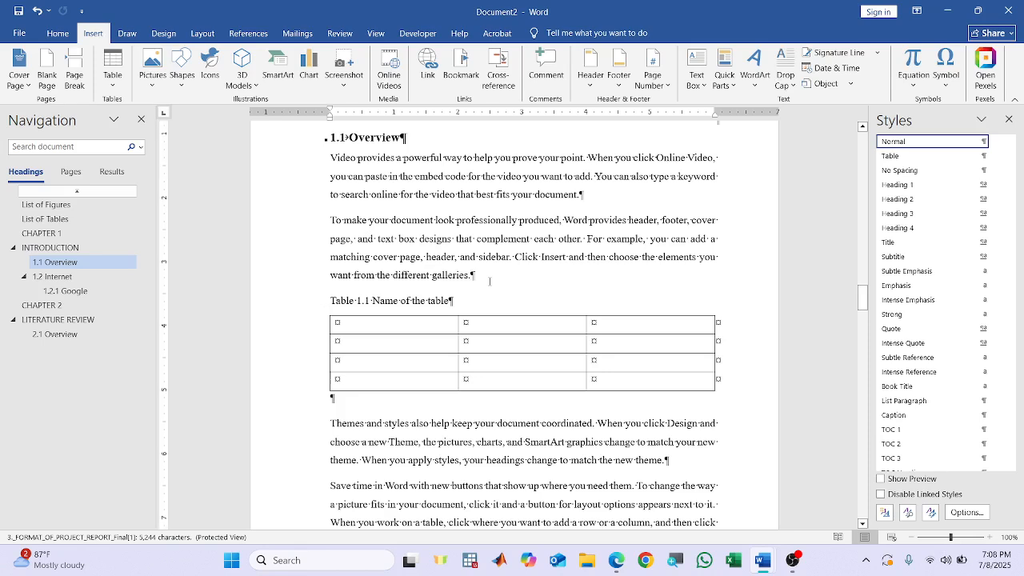
type("nd")
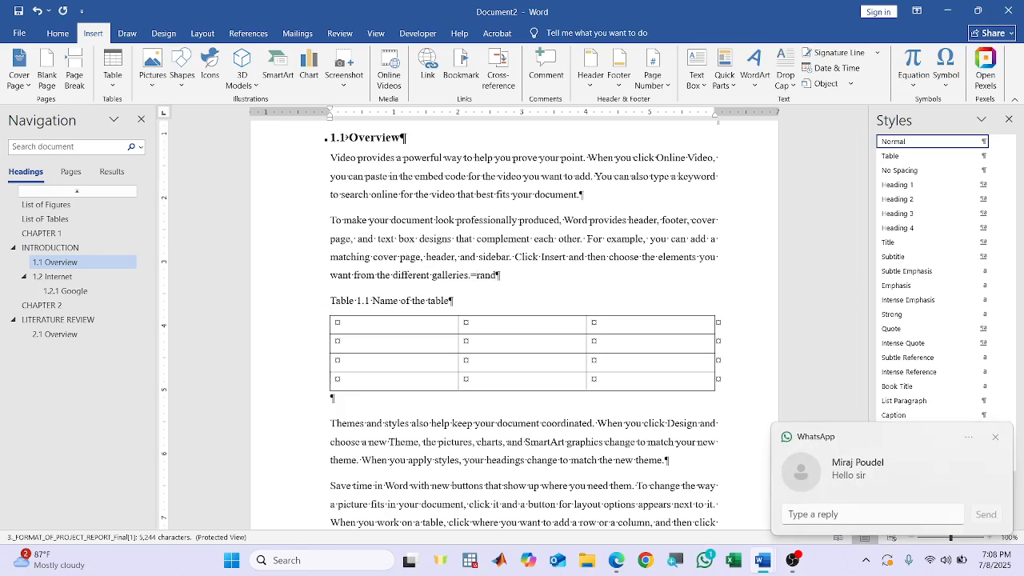
key("Return")
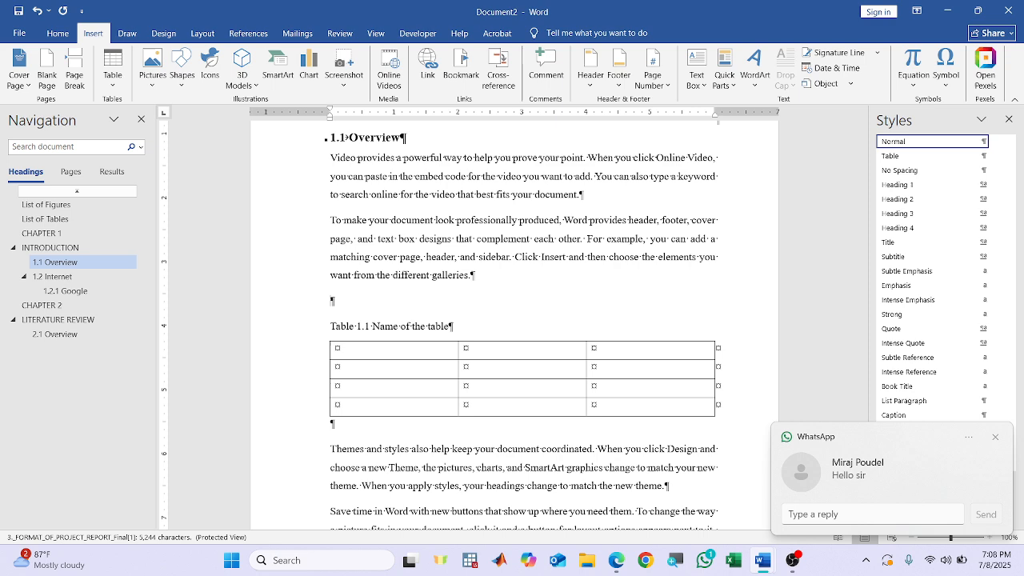
left_click(998, 437)
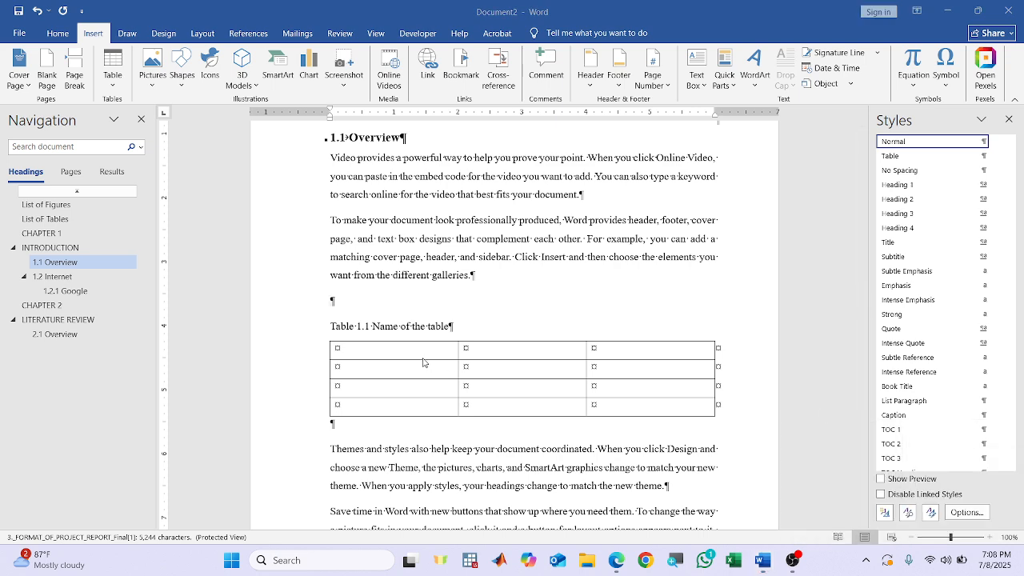
type("=rand")
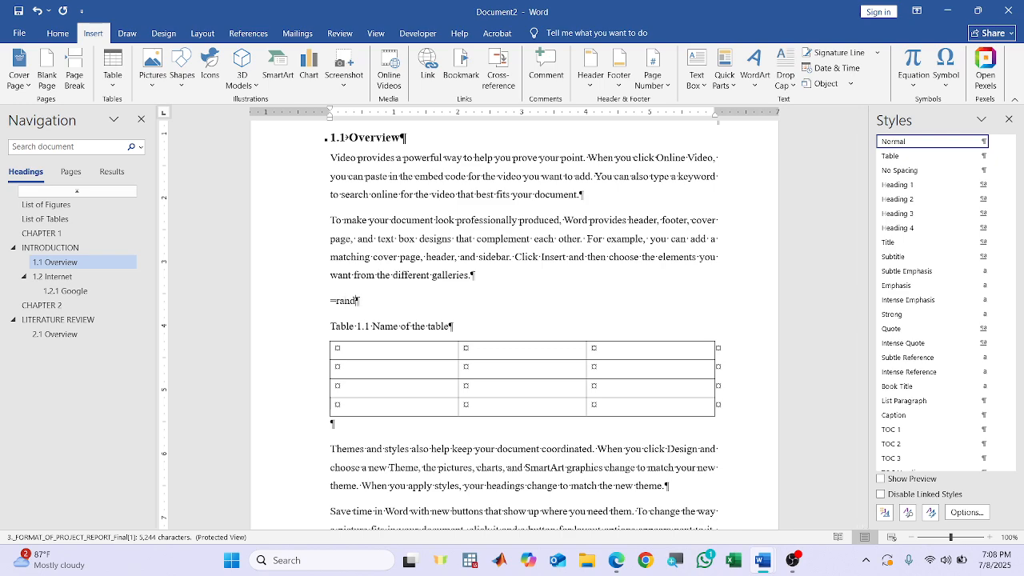
type("()")
key("Return")
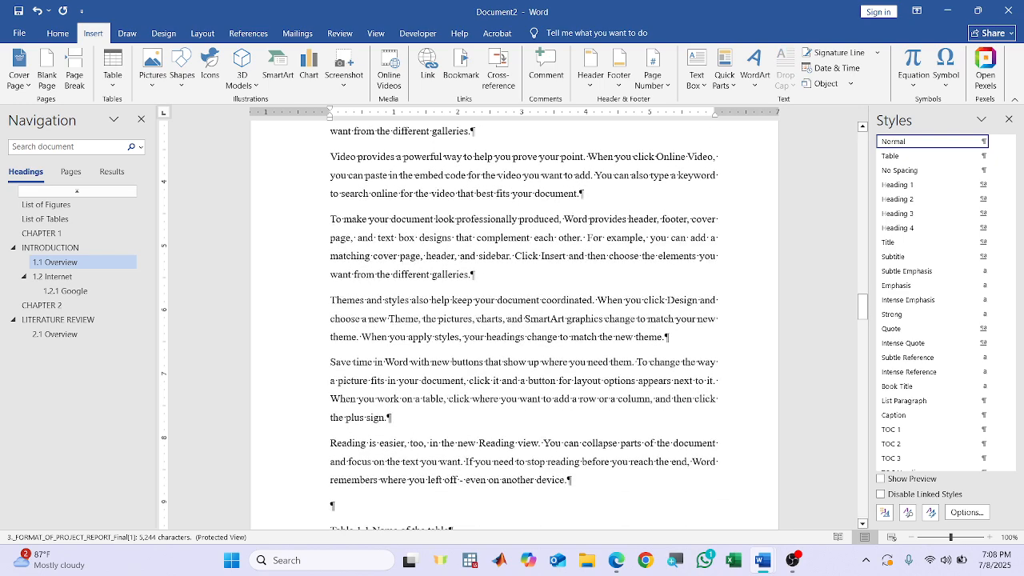
Examine the Chapter 1 pages from the added sample text past Table 1.1 to the Design of Steel picture.
scroll(388, 362, "down", 10)
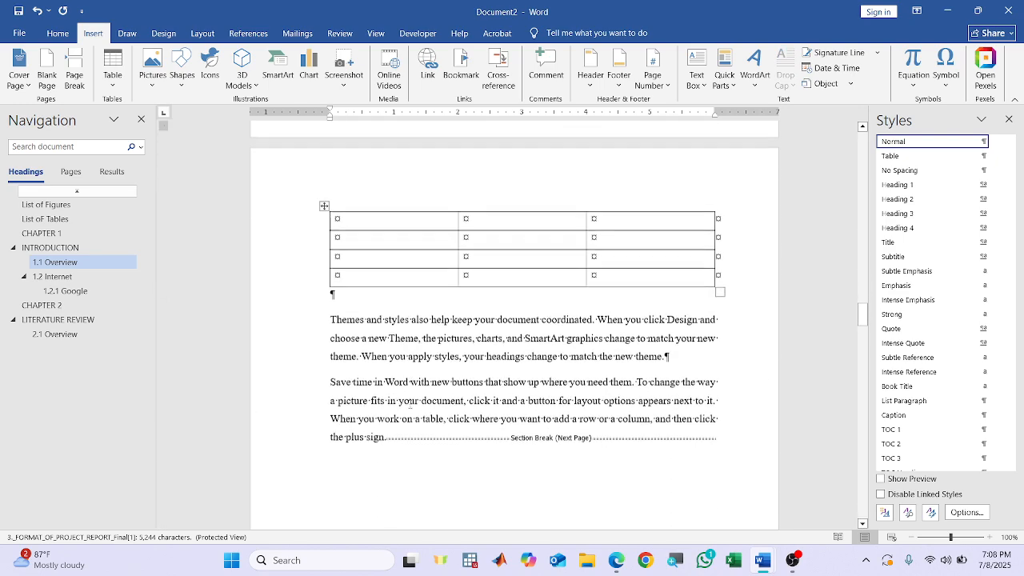
scroll(552, 381, "up", 8)
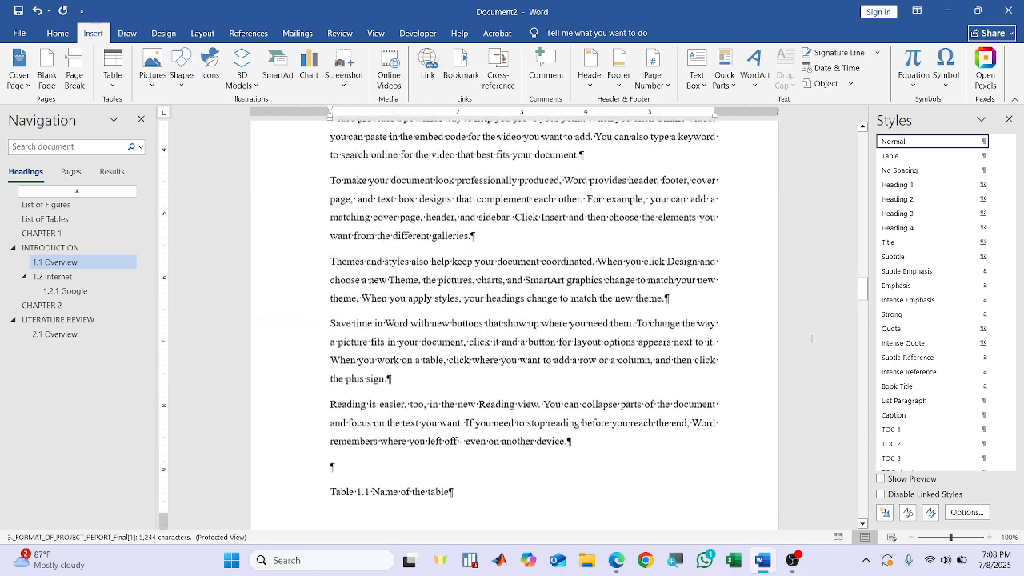
scroll(770, 343, "down", 9)
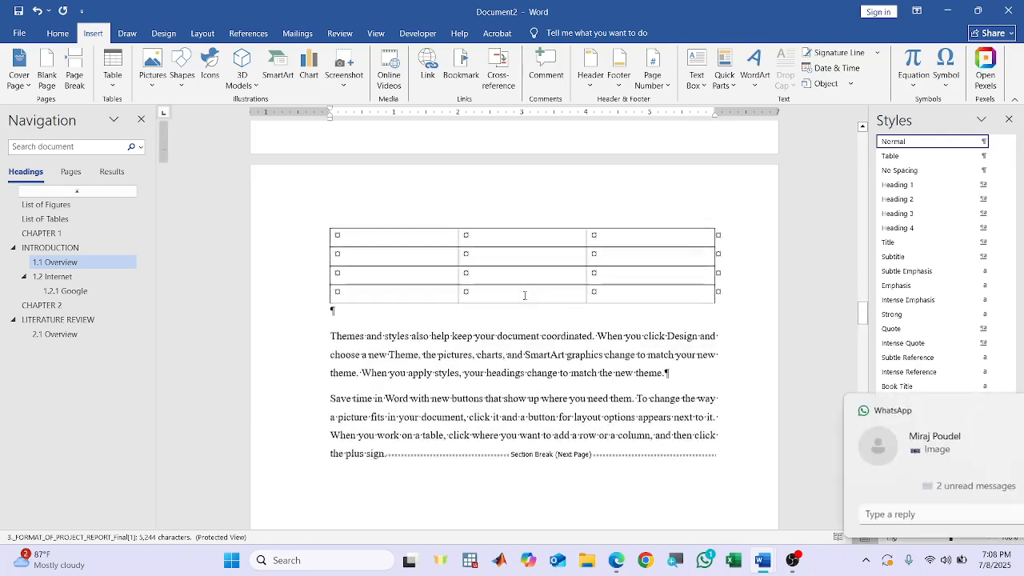
scroll(432, 243, "up", 3)
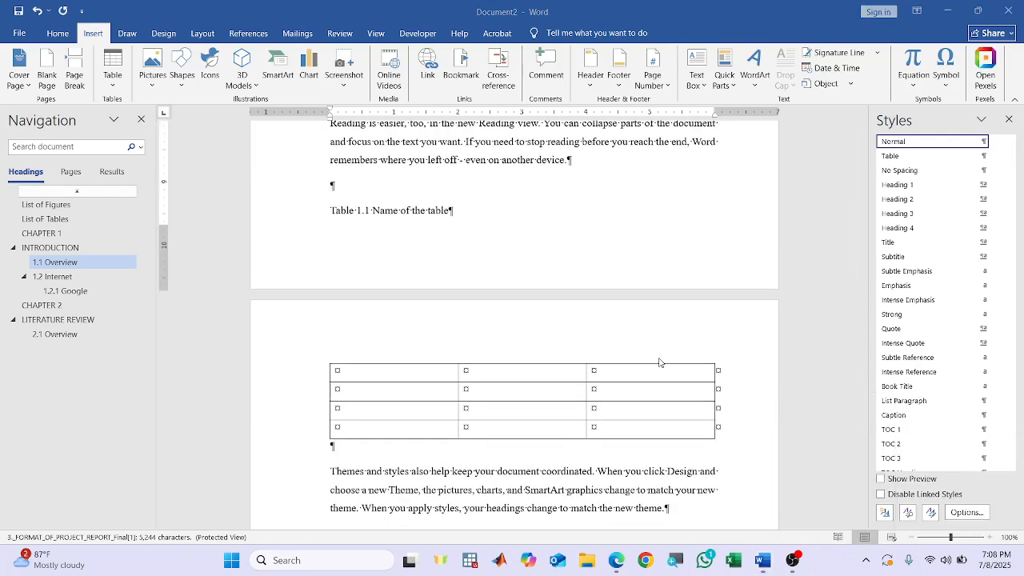
scroll(661, 359, "down", 5)
scroll(663, 378, "down", 8)
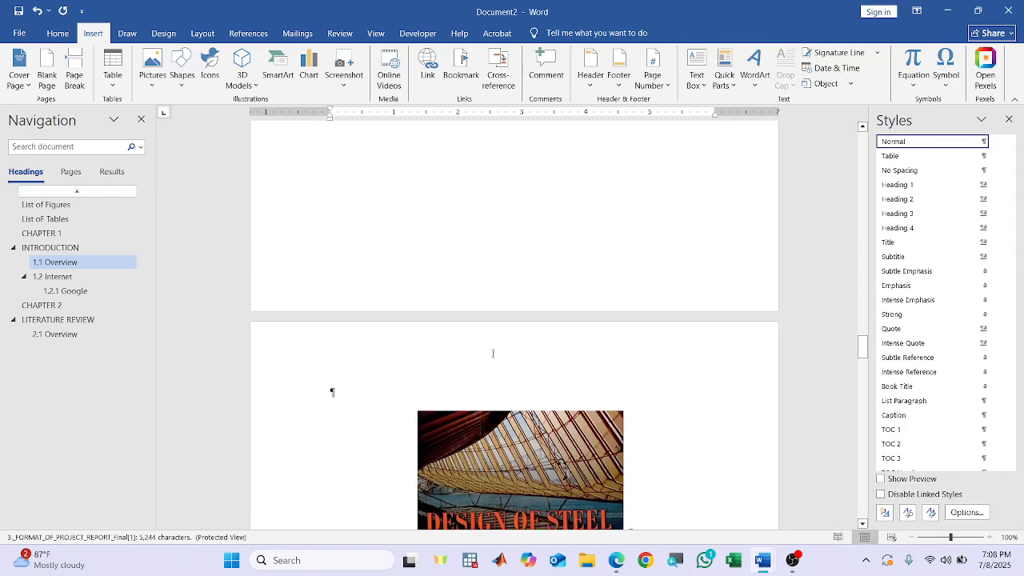
scroll(642, 274, "up", 20)
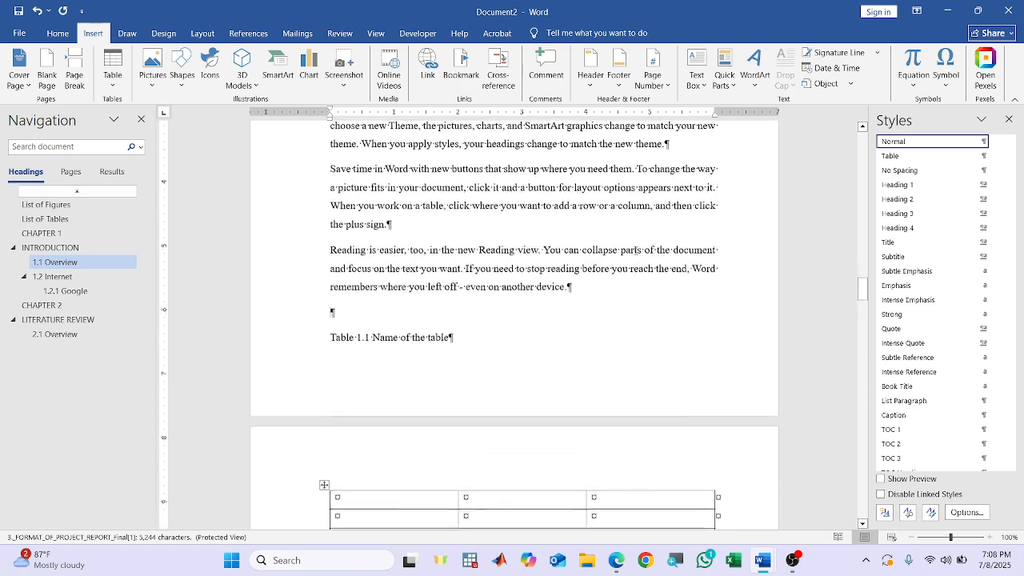
Return to the list of tables and update its entire table again after the text insertion.
left_click_drag(862, 275, 862, 156)
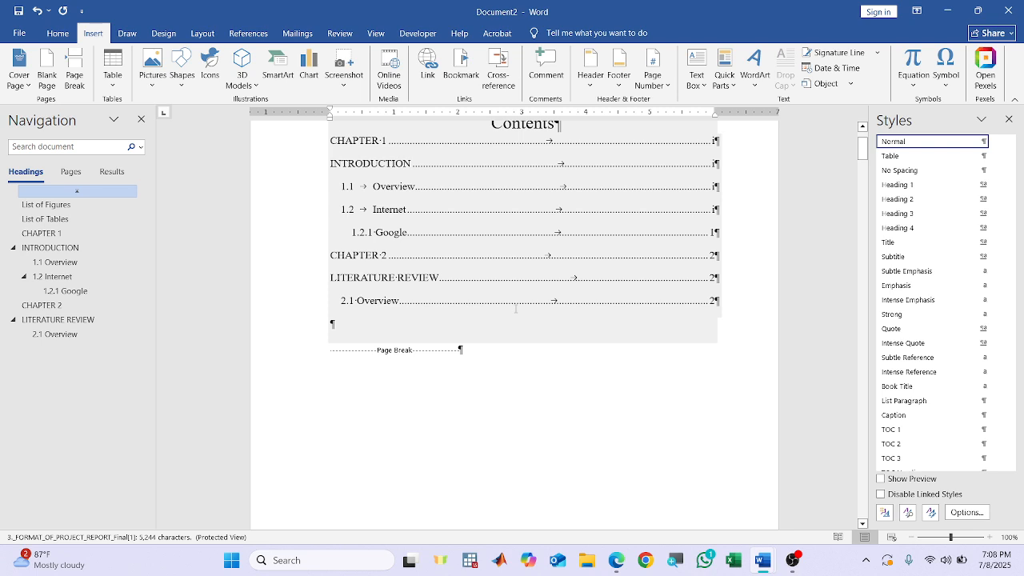
scroll(492, 335, "down", 1)
scroll(492, 336, "down", 15)
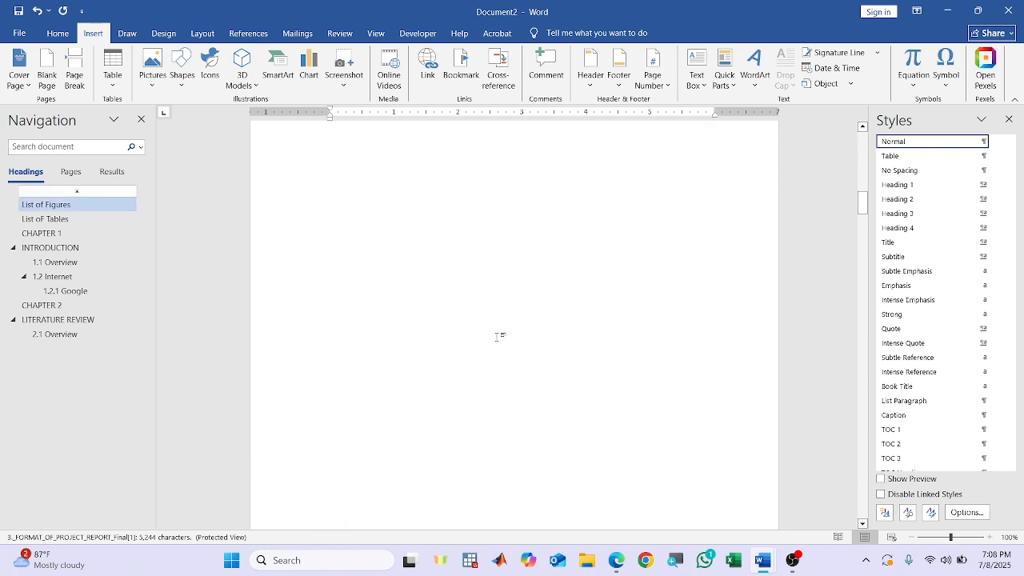
scroll(496, 337, "down", 1)
left_click(424, 376)
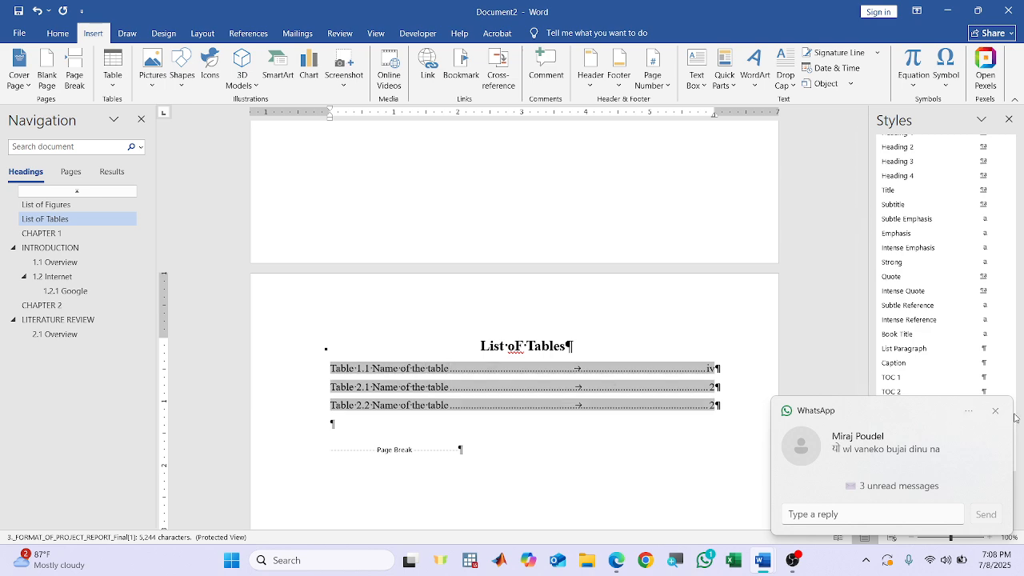
left_click(995, 411)
right_click(381, 376)
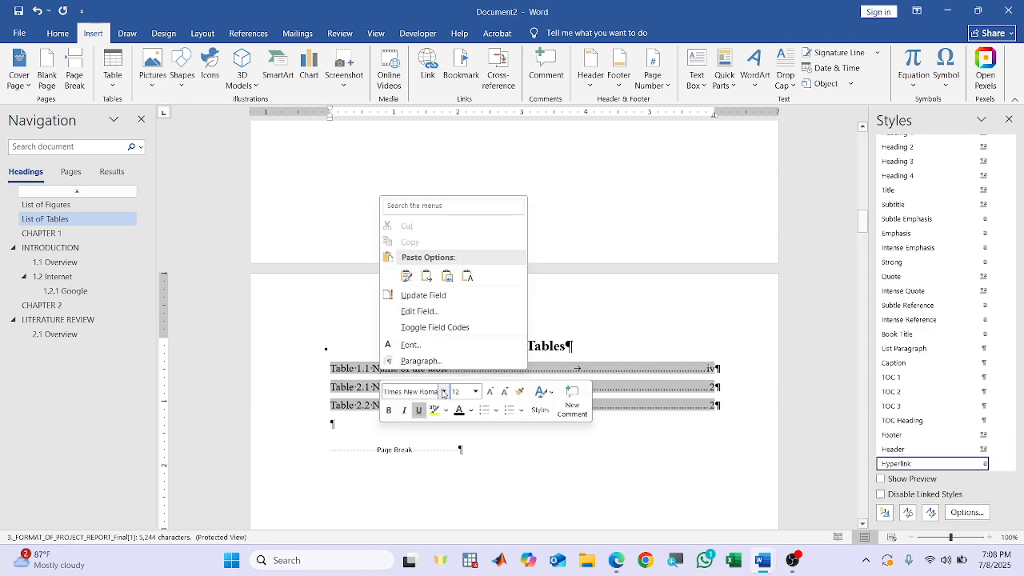
left_click(424, 295)
left_click(471, 280)
left_click(516, 297)
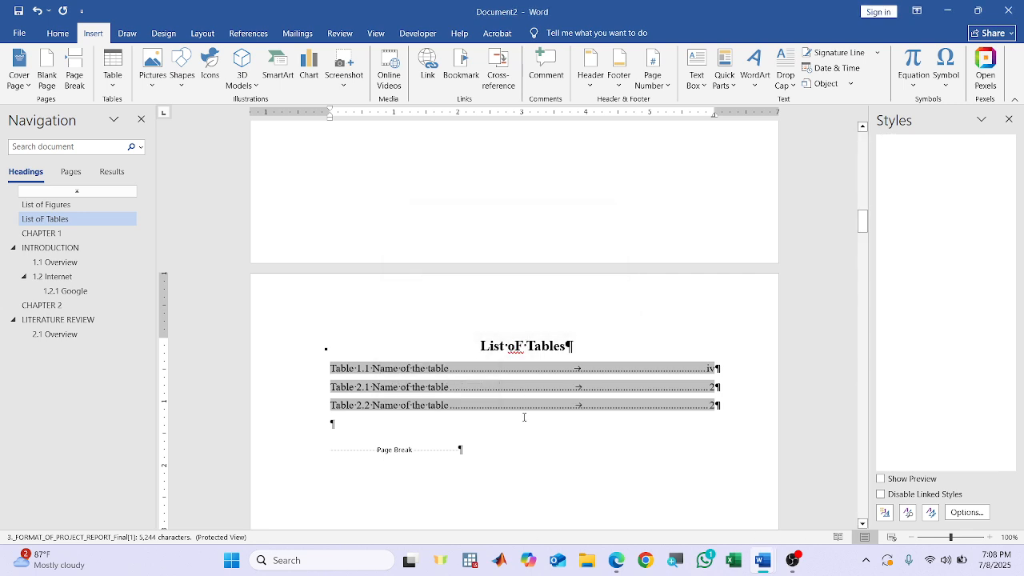
left_click(598, 408)
Go back to the table of contents at the start of the front matter.
scroll(646, 375, "up", 10)
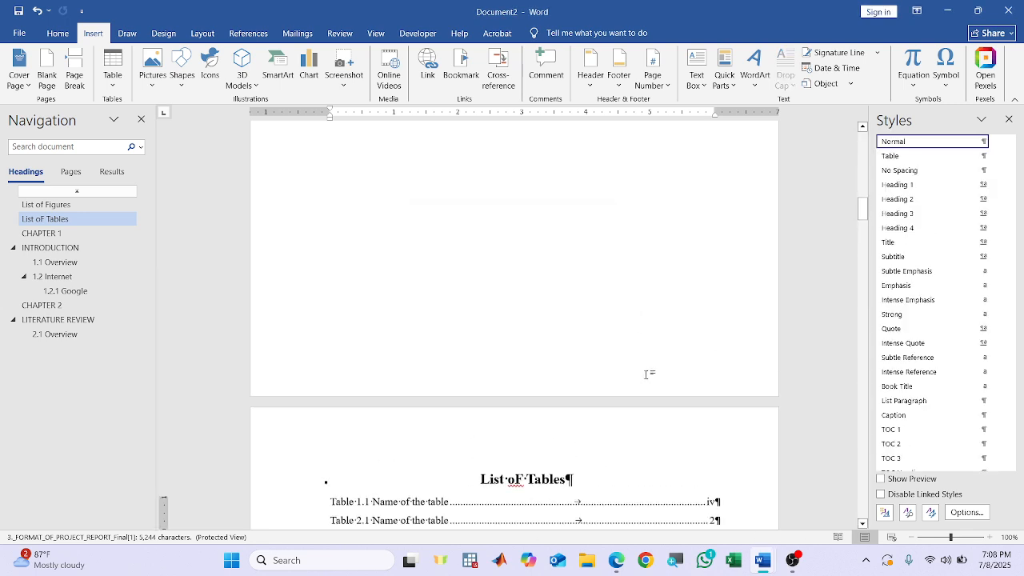
scroll(646, 375, "up", 6)
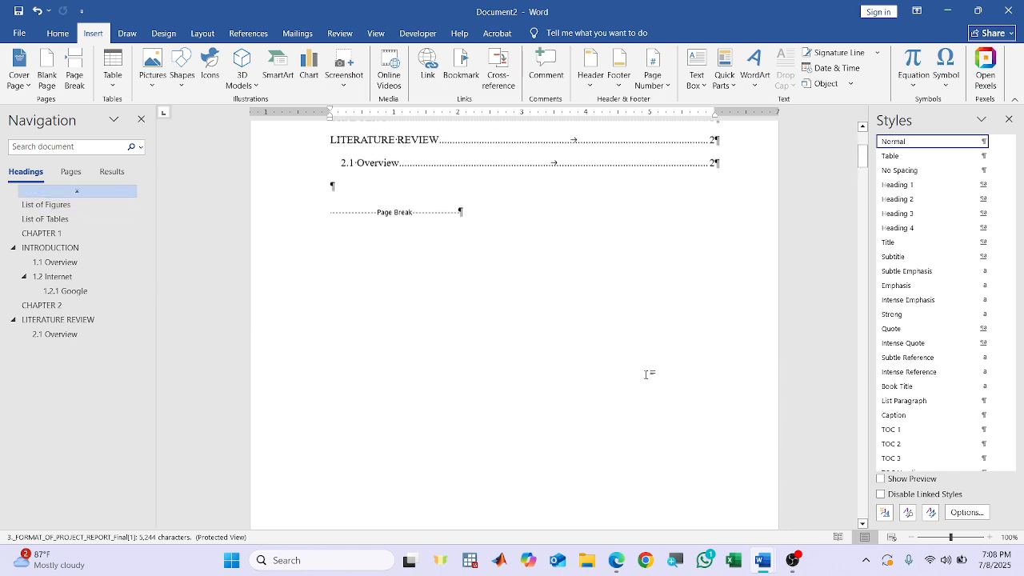
scroll(392, 221, "up", 5)
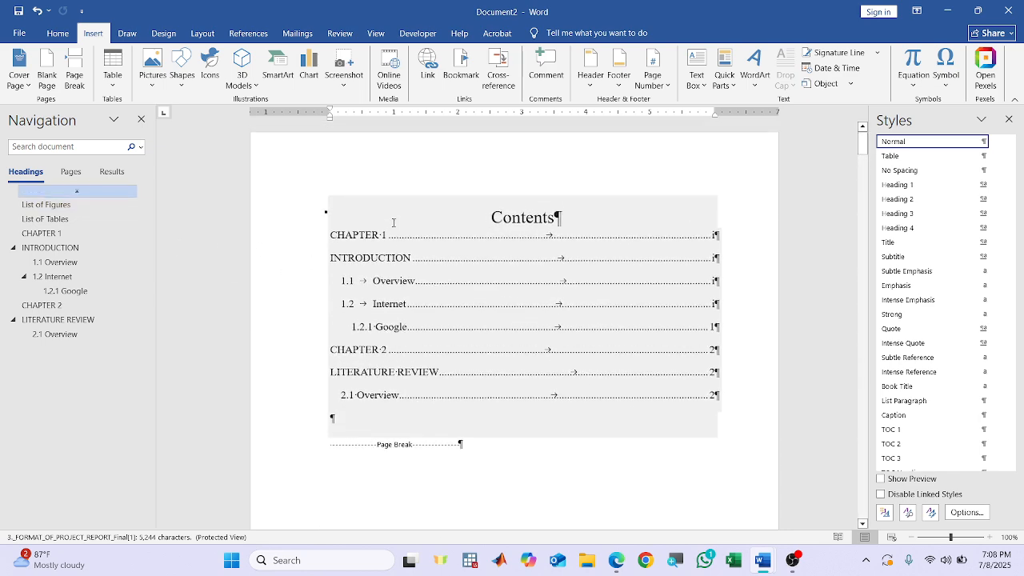